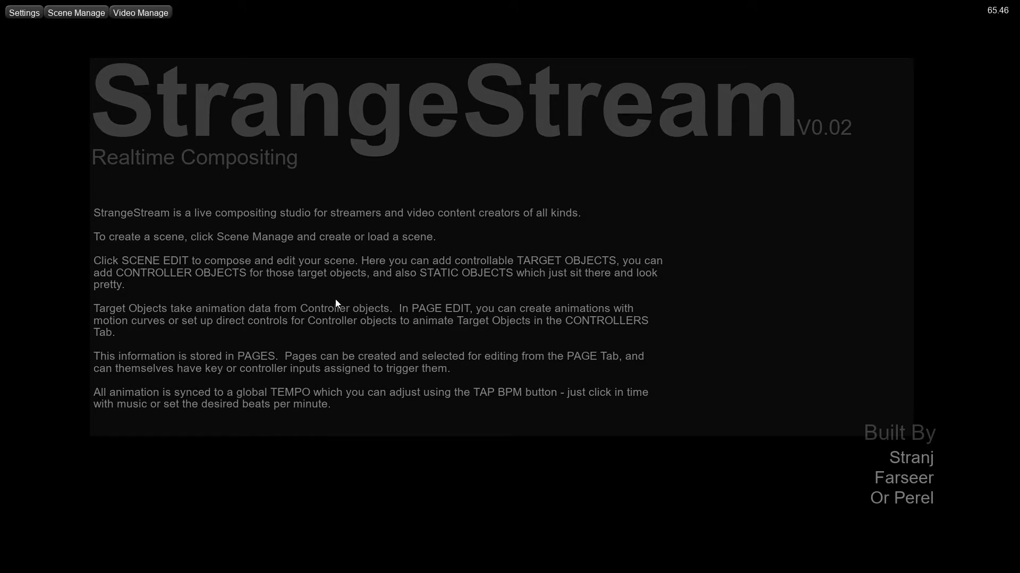
- Create a new scene using Cyberpunk Room as the base scene
{"action": "left_click", "coordinate": [335, 300]}
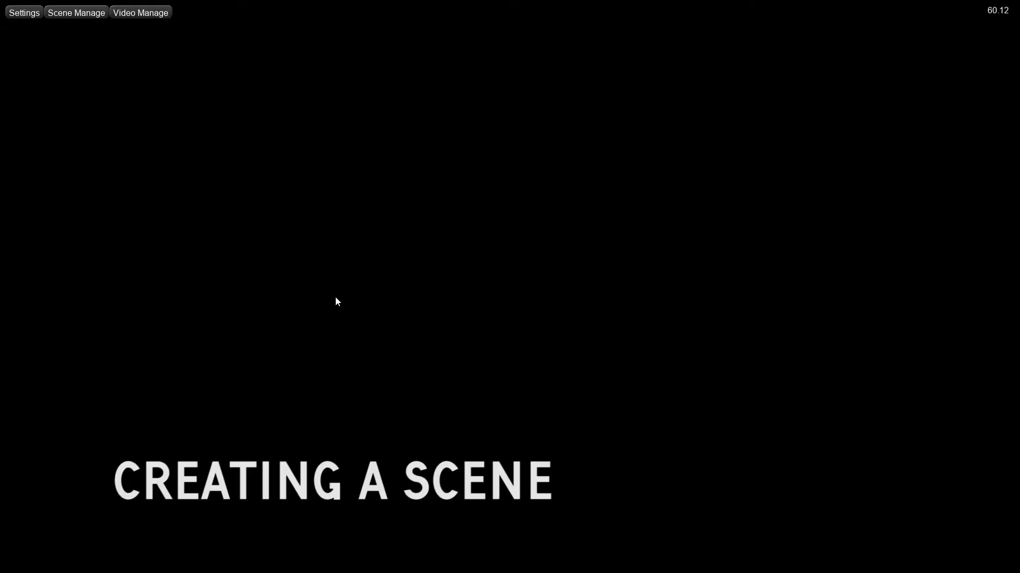
{"action": "left_click", "coordinate": [75, 17]}
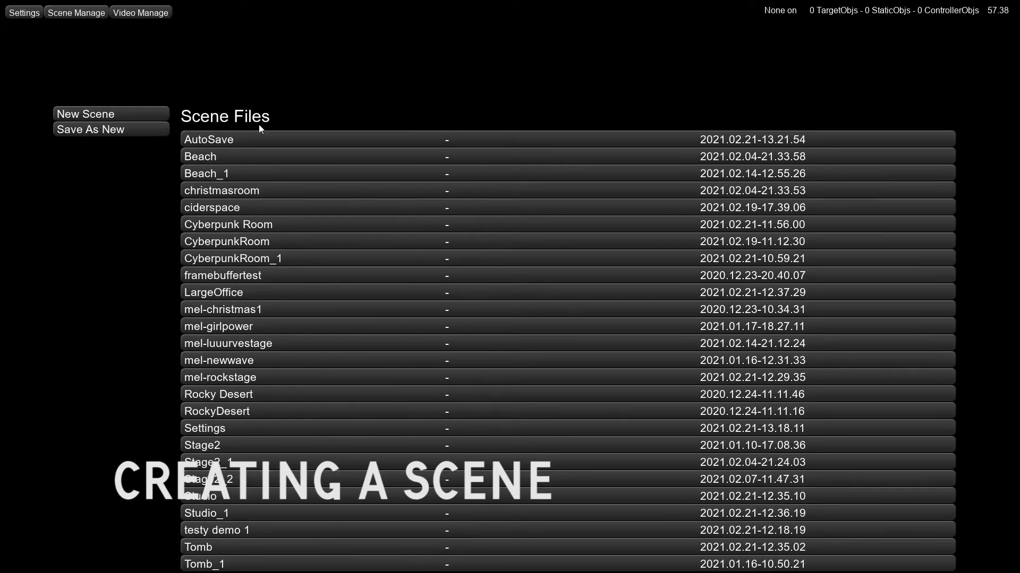
{"action": "left_click", "coordinate": [114, 112]}
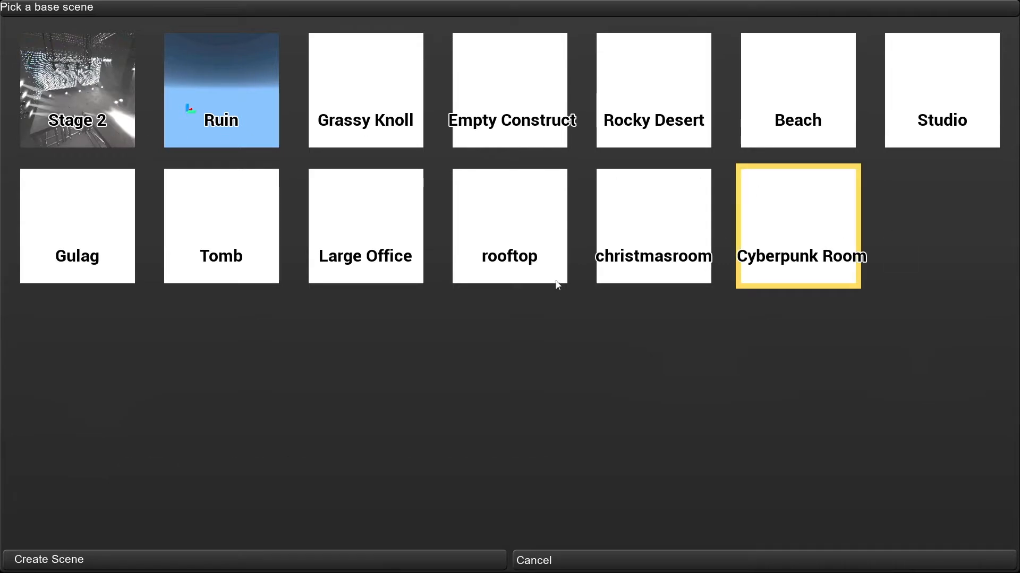
{"action": "left_click", "coordinate": [345, 557]}
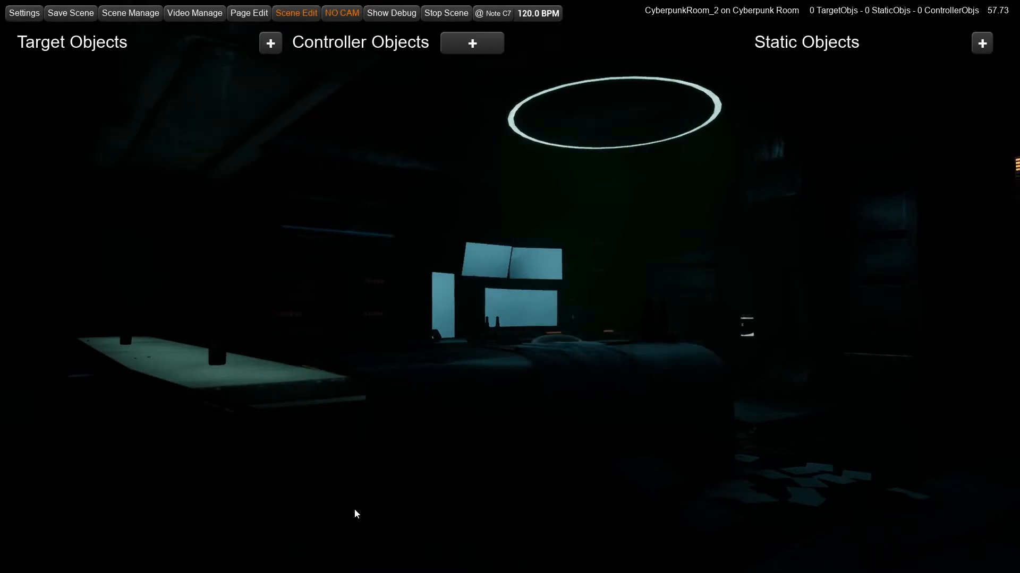
- Save the scene as a new one named TestyTestNumberOne and return to scene editing
{"action": "right_click", "coordinate": [412, 386]}
{"action": "right_click_drag", "start_coordinate": [468, 302], "coordinate": [432, 324]}
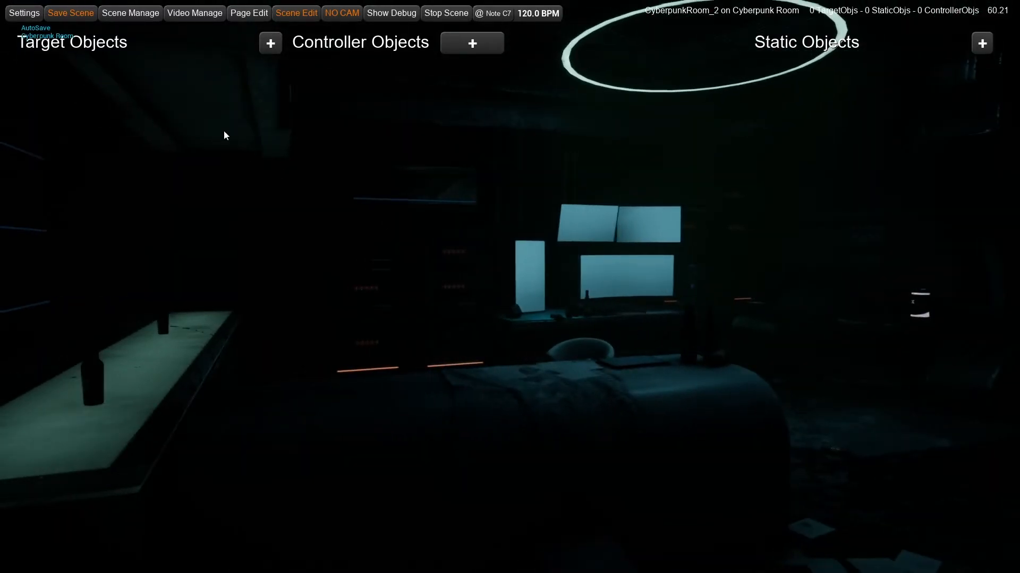
{"action": "left_click", "coordinate": [134, 14]}
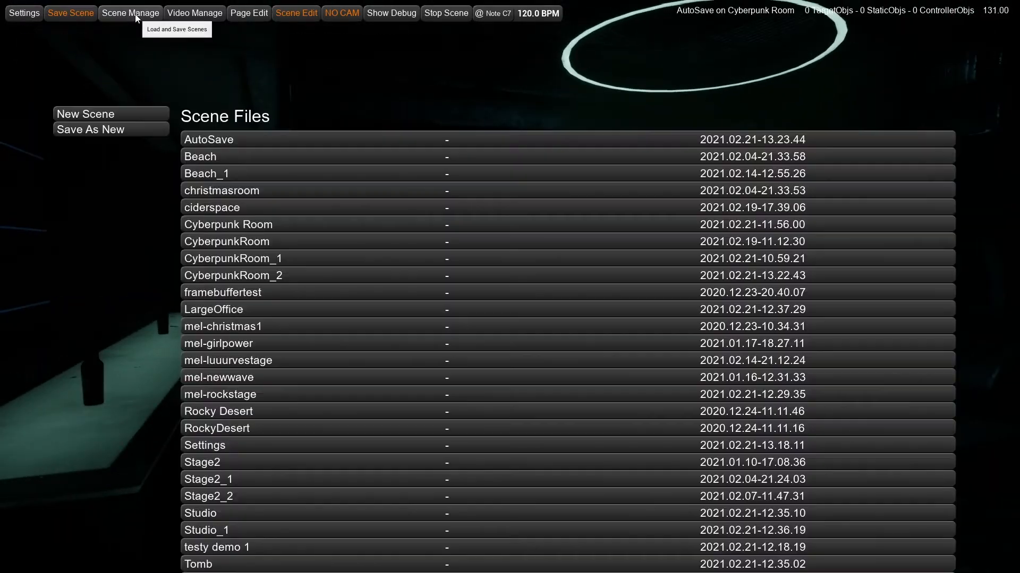
{"action": "left_click", "coordinate": [106, 132]}
{"action": "left_click", "coordinate": [137, 81]}
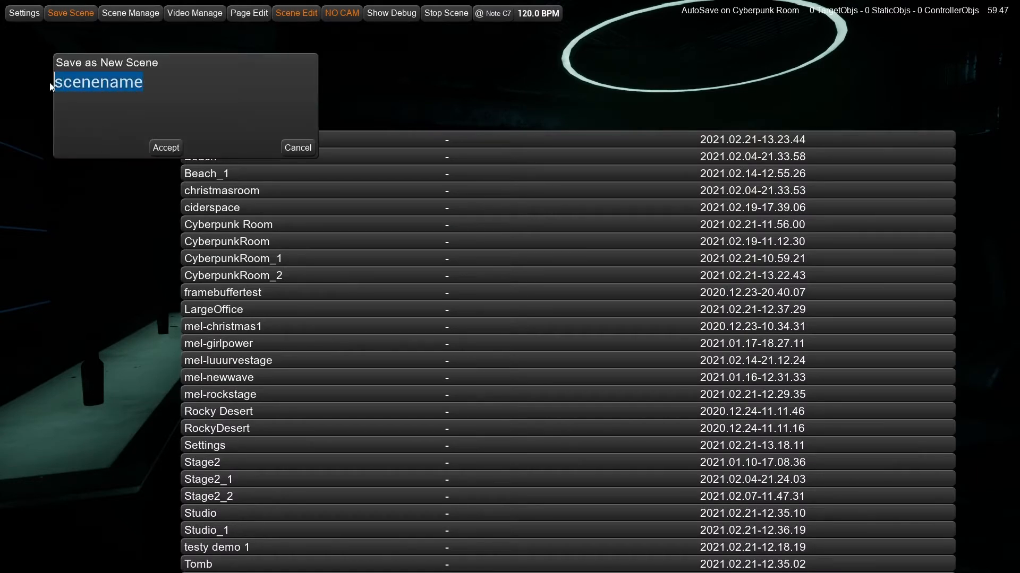
{"action": "type", "text": "TestyTest"}
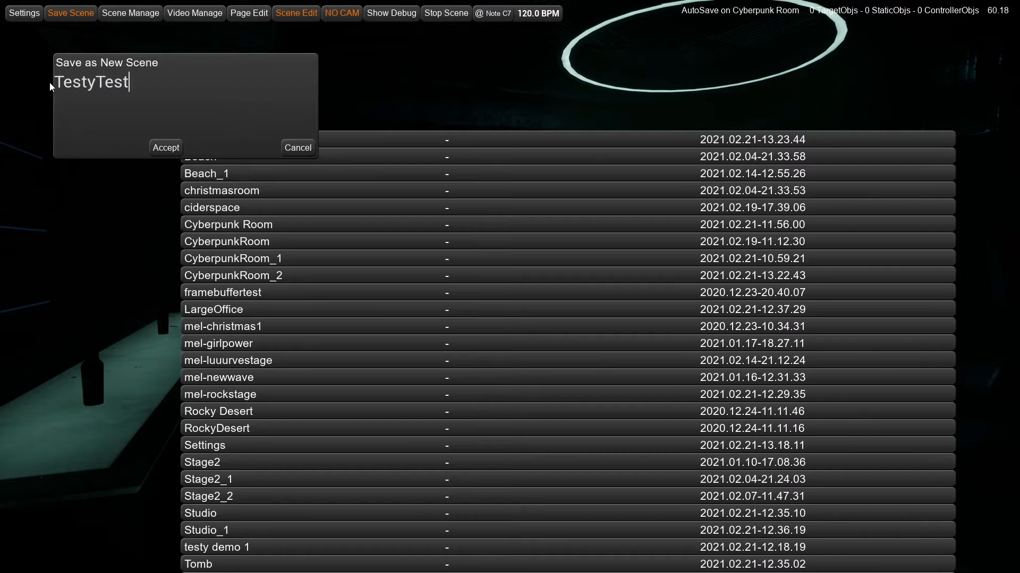
{"action": "type", "text": "NumberOne"}
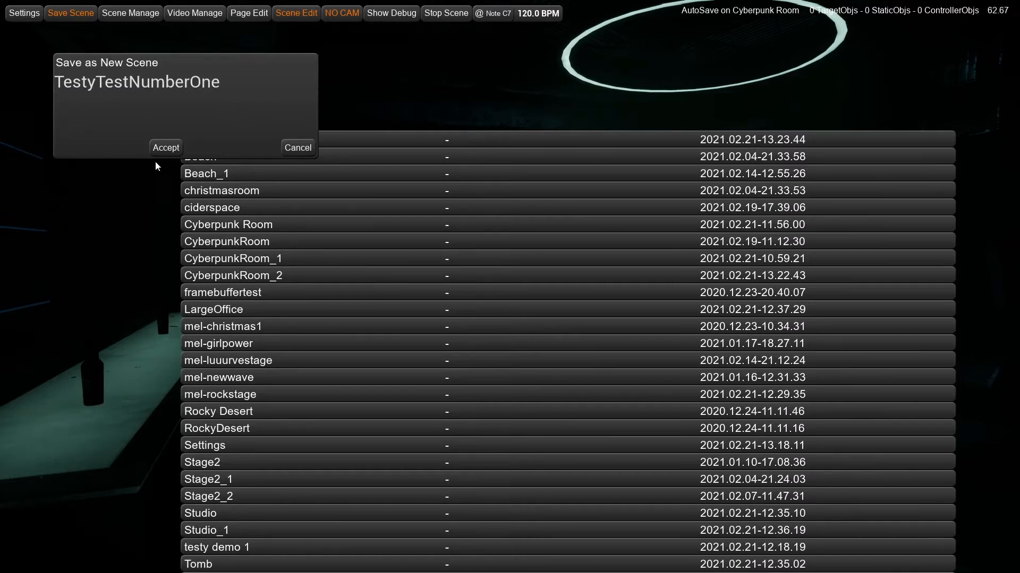
{"action": "left_click", "coordinate": [162, 152]}
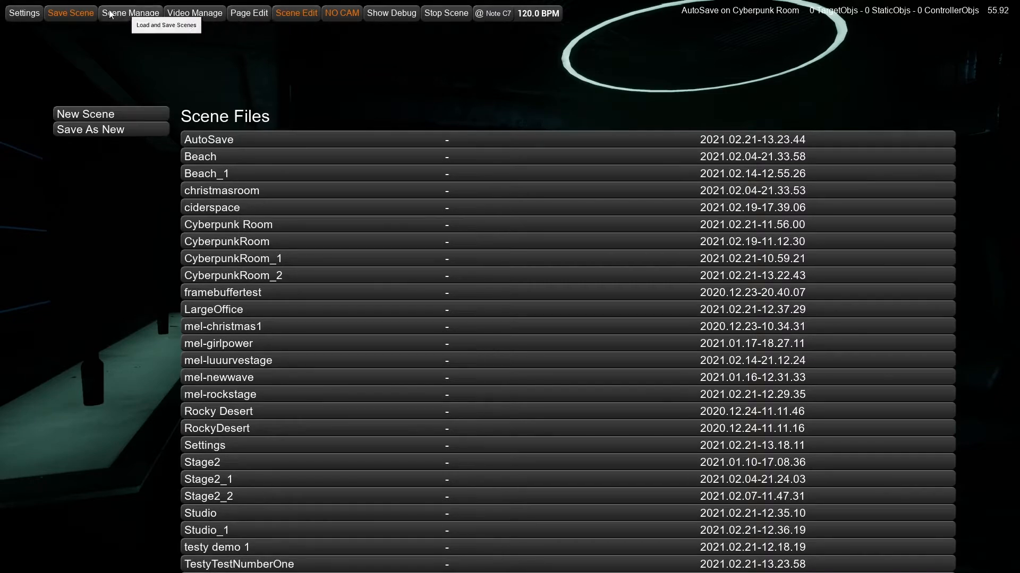
{"action": "left_click", "coordinate": [286, 14]}
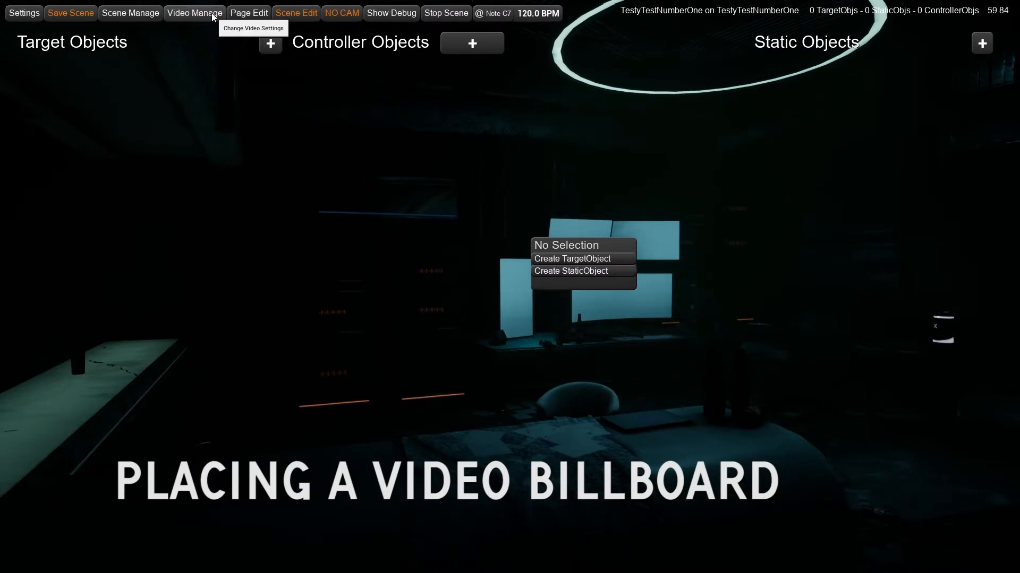
{"action": "left_click", "coordinate": [415, 216]}
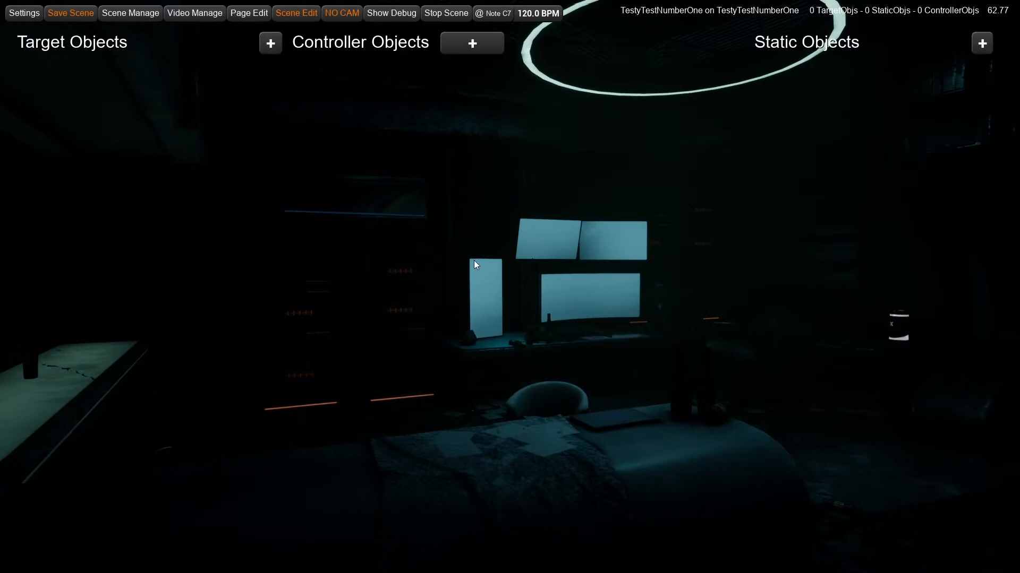
{"action": "right_click", "coordinate": [553, 432]}
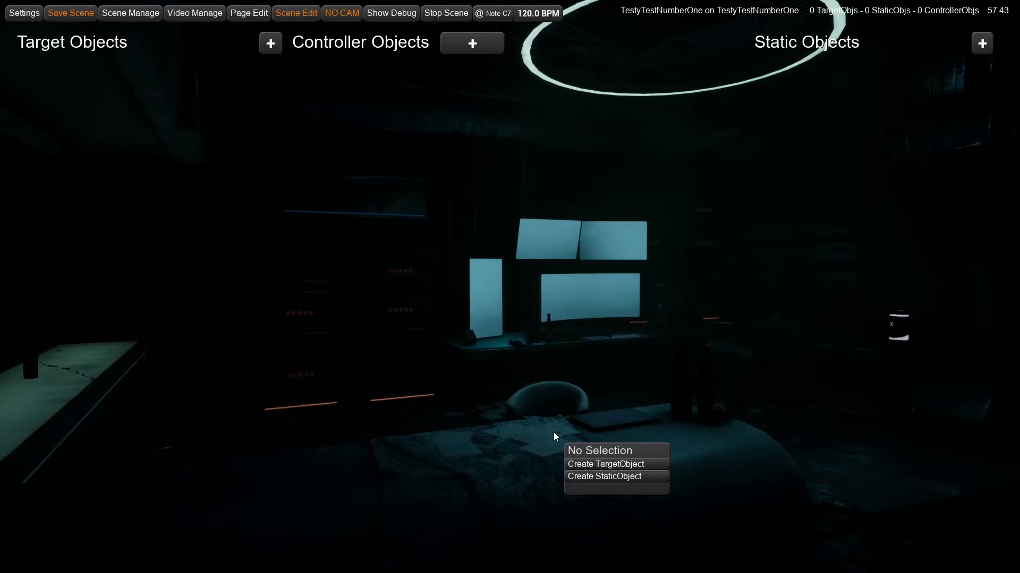
{"action": "right_click", "coordinate": [799, 429]}
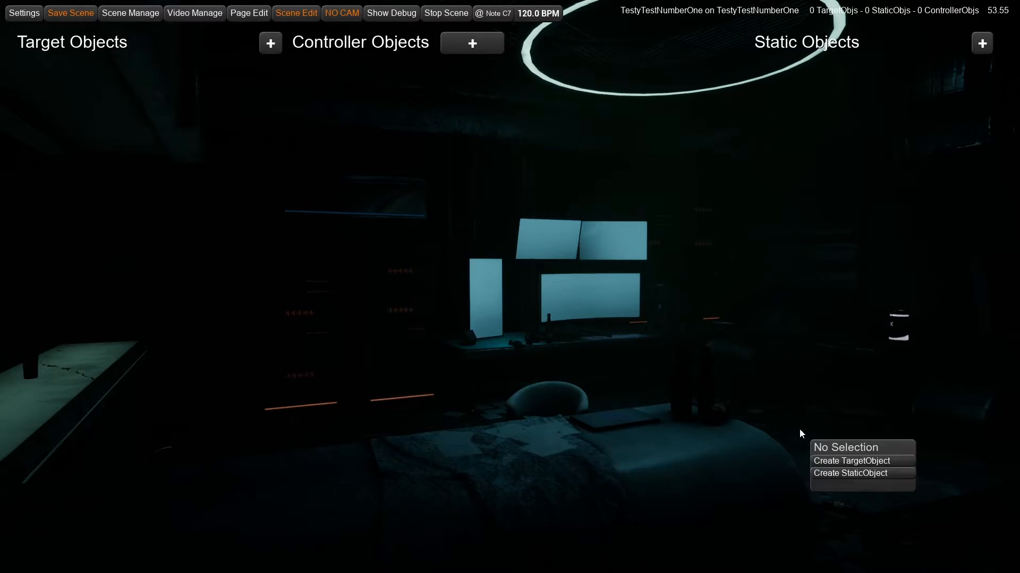
{"action": "right_click", "coordinate": [617, 378]}
{"action": "right_click", "coordinate": [647, 284]}
{"action": "right_click", "coordinate": [399, 269]}
{"action": "right_click", "coordinate": [336, 378]}
{"action": "right_click", "coordinate": [701, 377]}
{"action": "right_click", "coordinate": [874, 466]}
{"action": "right_click", "coordinate": [499, 353]}
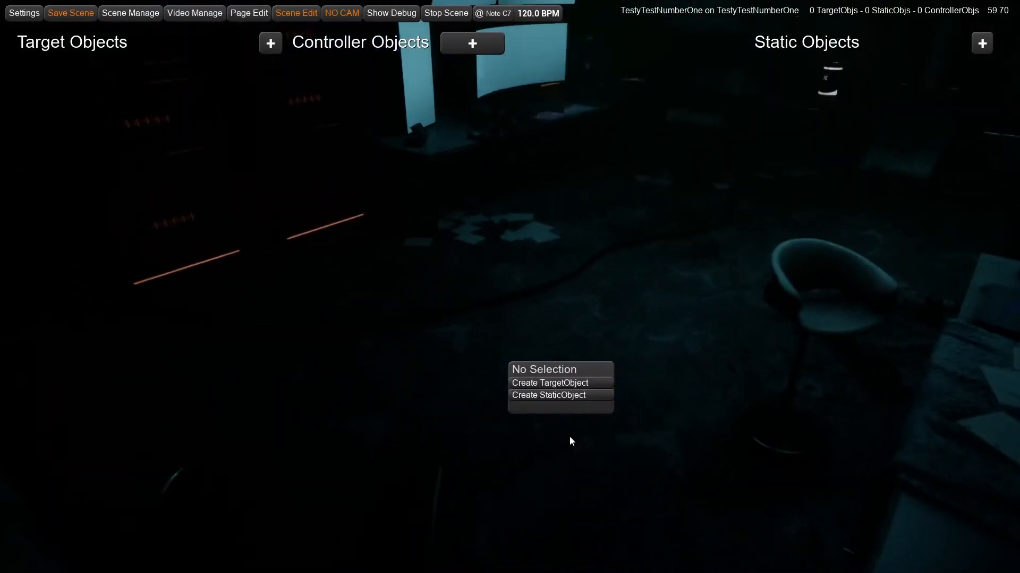
- Create a Video Billboard target object on the open floor near the chair
{"action": "right_click", "coordinate": [566, 436]}
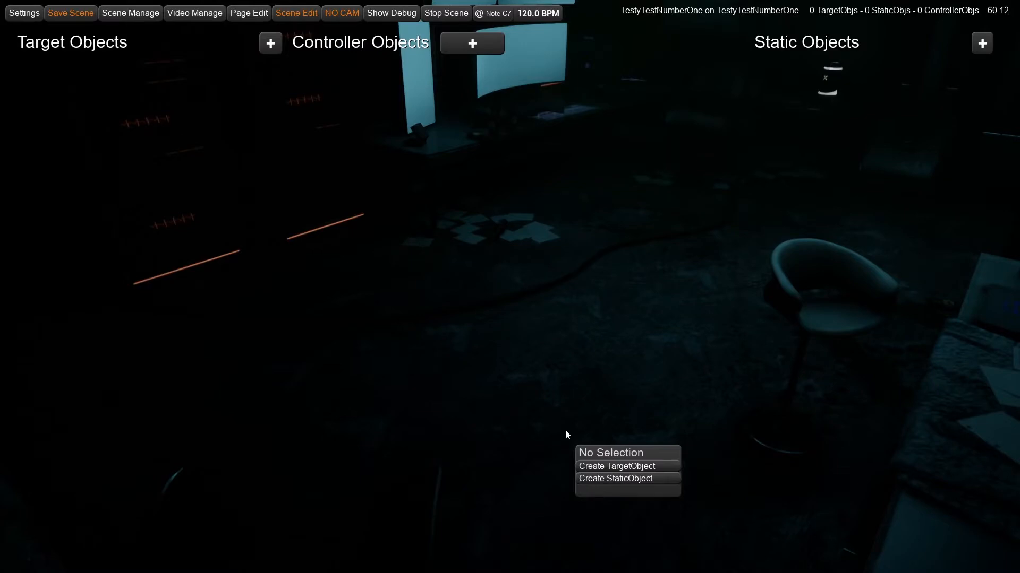
{"action": "left_click", "coordinate": [611, 467]}
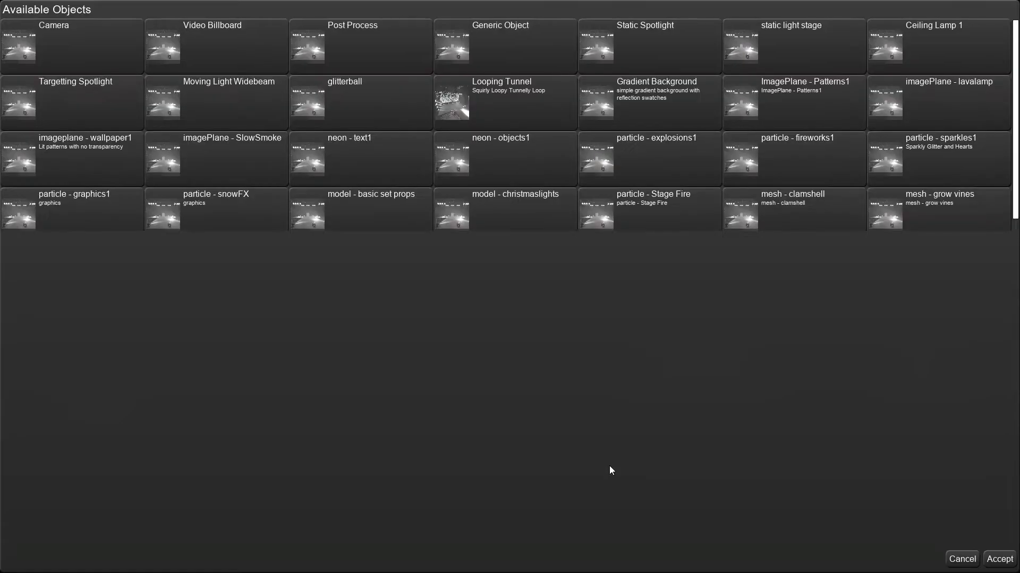
{"action": "left_click", "coordinate": [211, 53]}
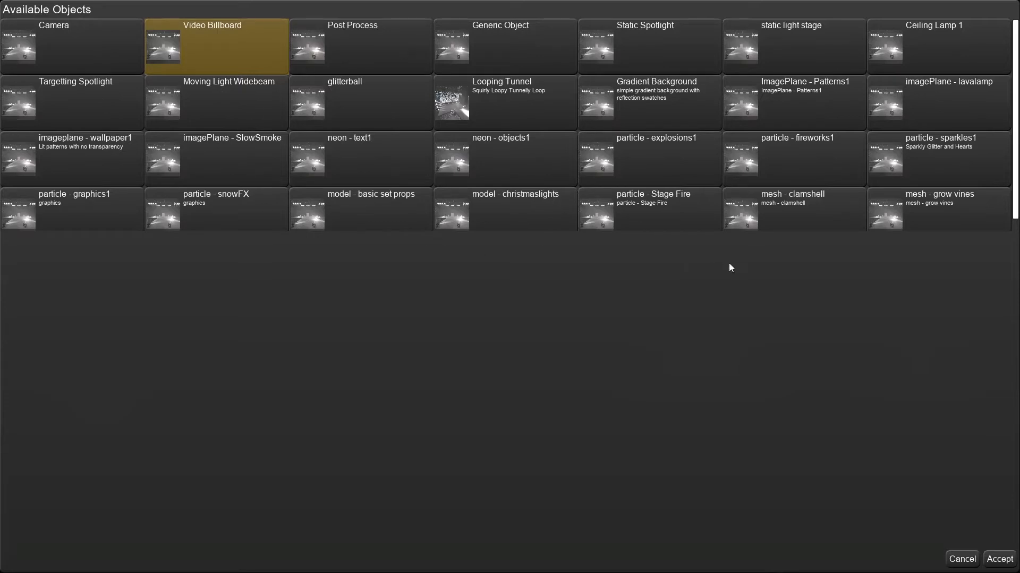
{"action": "left_click", "coordinate": [992, 560]}
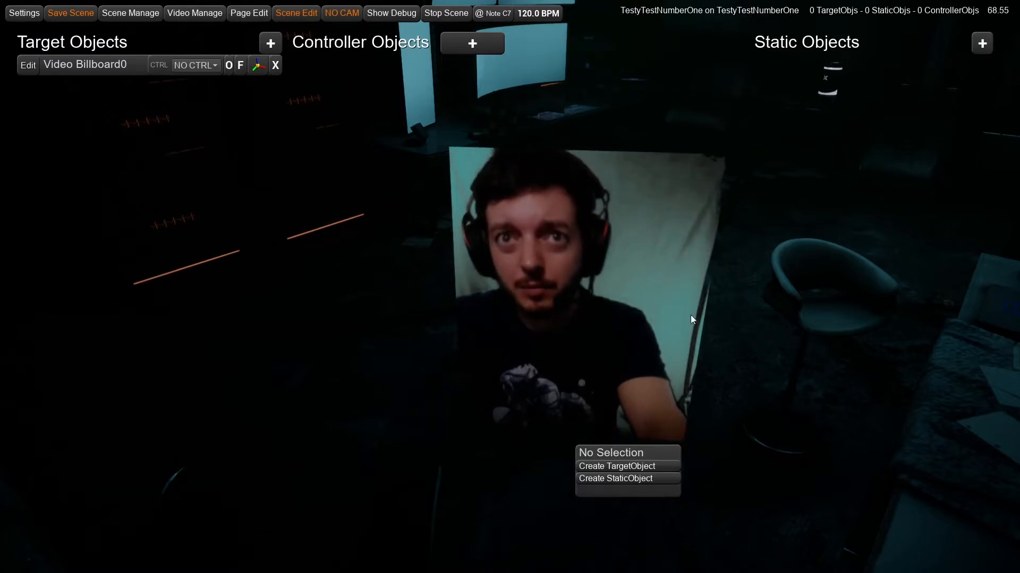
- Set the video's Key Color 1 to the sampled green of the backdrop (01BD99FF) and the chroma bounds to 0.15
{"action": "right_click_drag", "start_coordinate": [739, 337], "coordinate": [610, 263]}
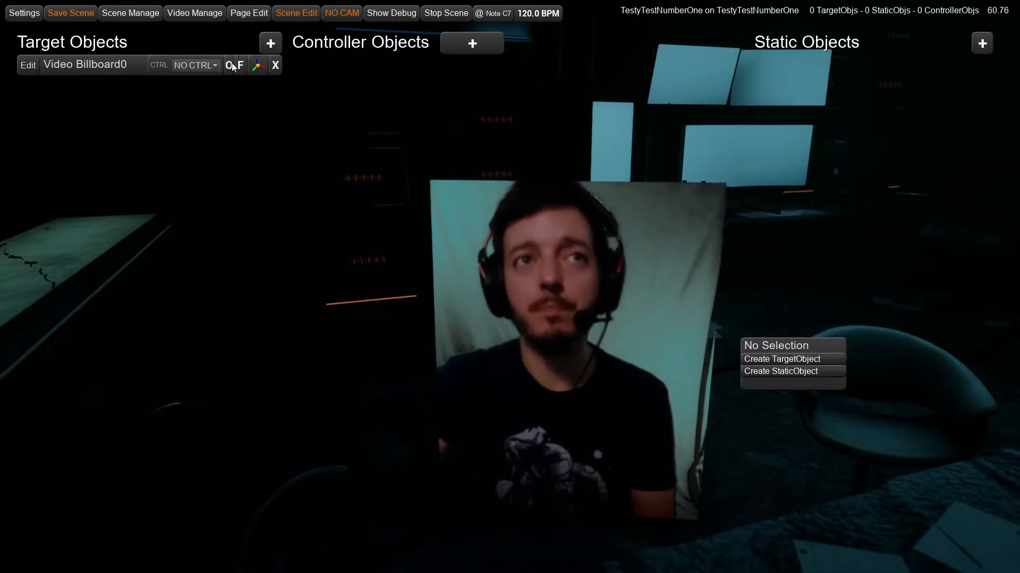
{"action": "left_click", "coordinate": [201, 17]}
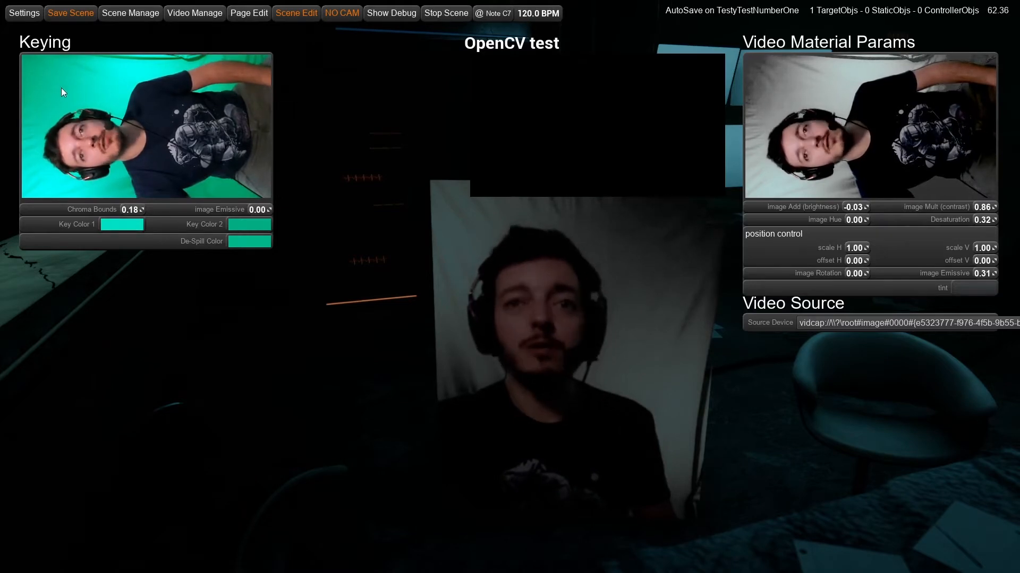
{"action": "left_click", "coordinate": [132, 224]}
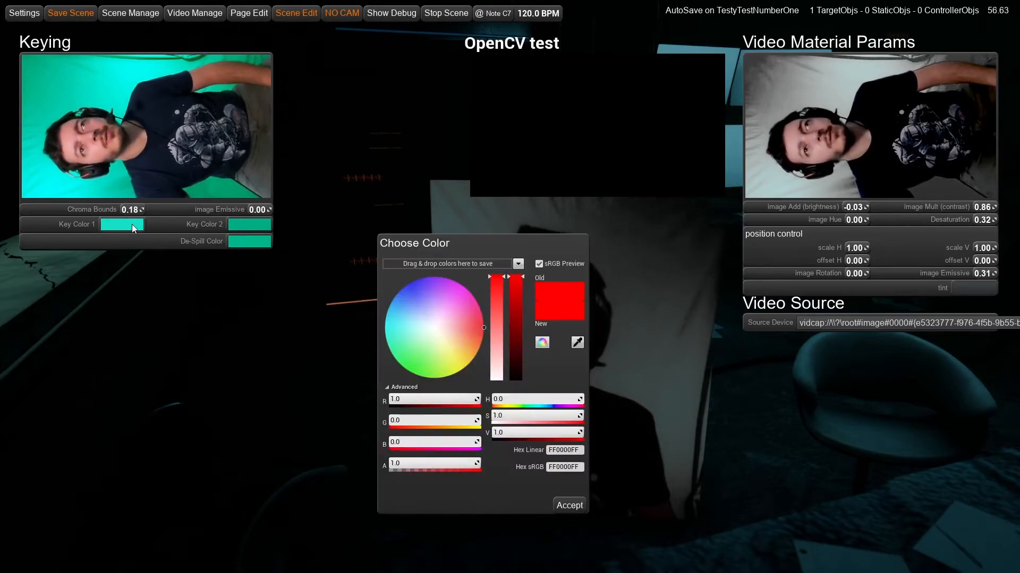
{"action": "left_click", "coordinate": [577, 343]}
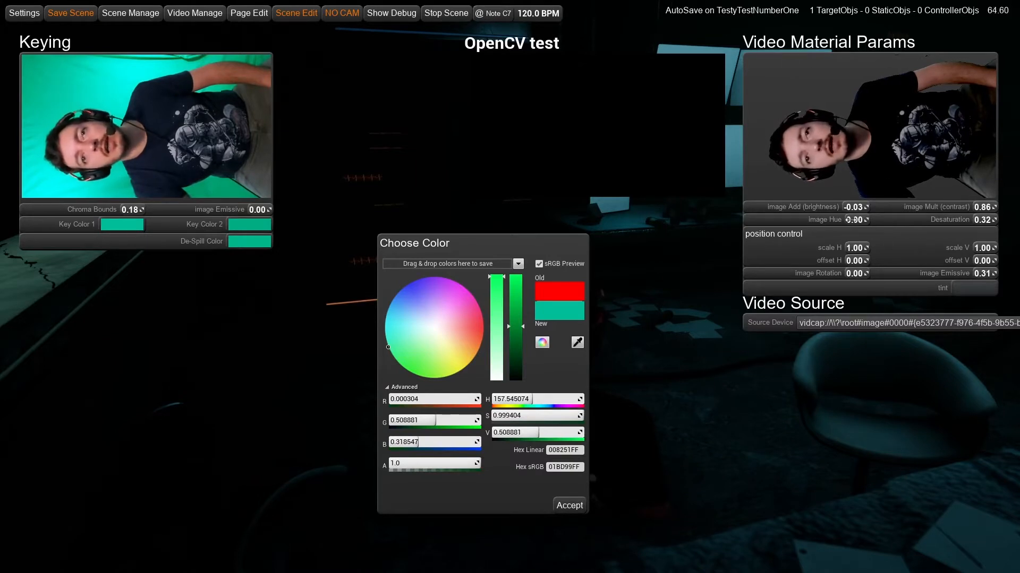
{"action": "left_click", "coordinate": [567, 506]}
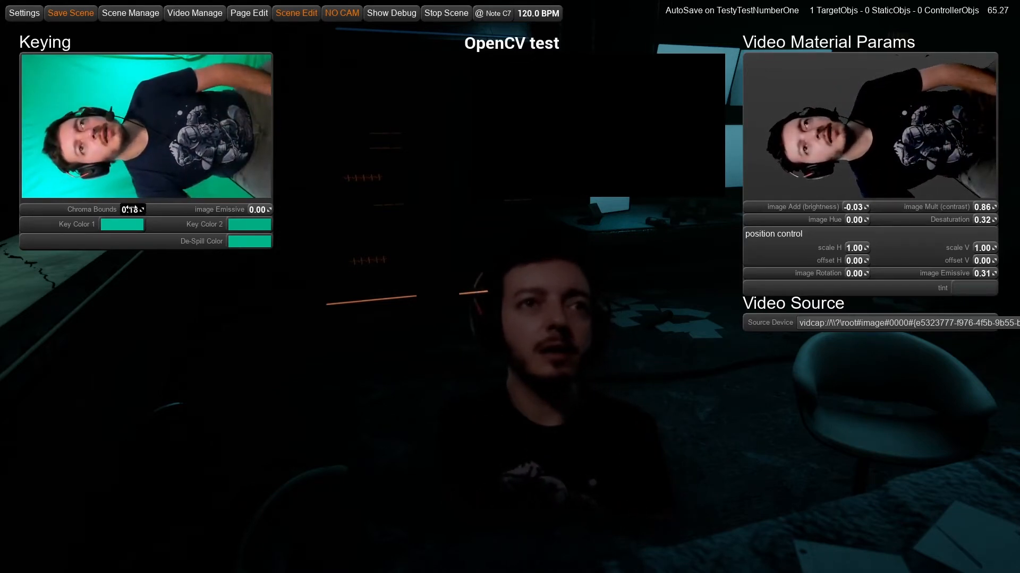
{"action": "left_click_drag", "start_coordinate": [131, 208], "coordinate": [130, 207]}
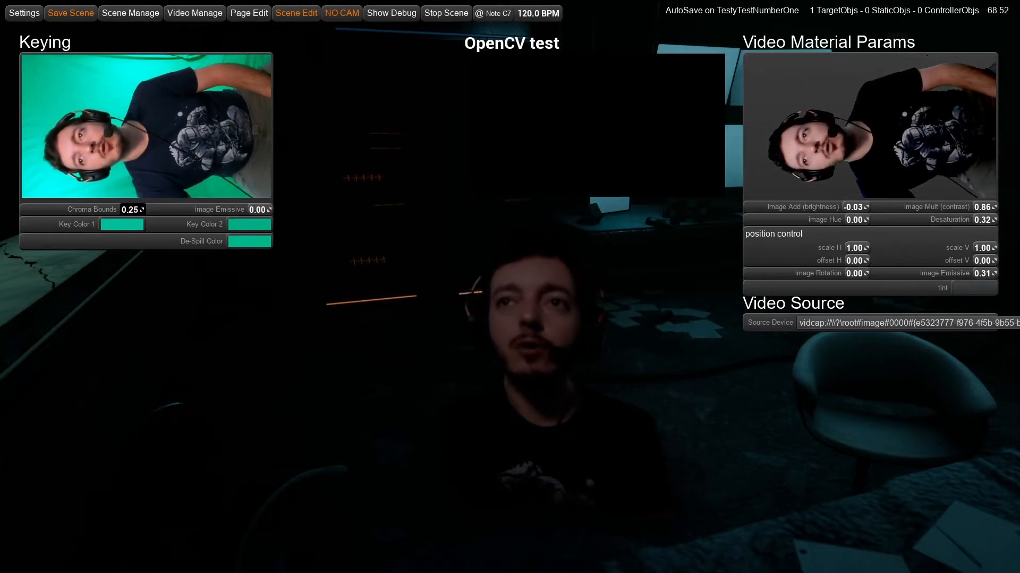
{"action": "left_click_drag", "start_coordinate": [131, 207], "coordinate": [132, 207]}
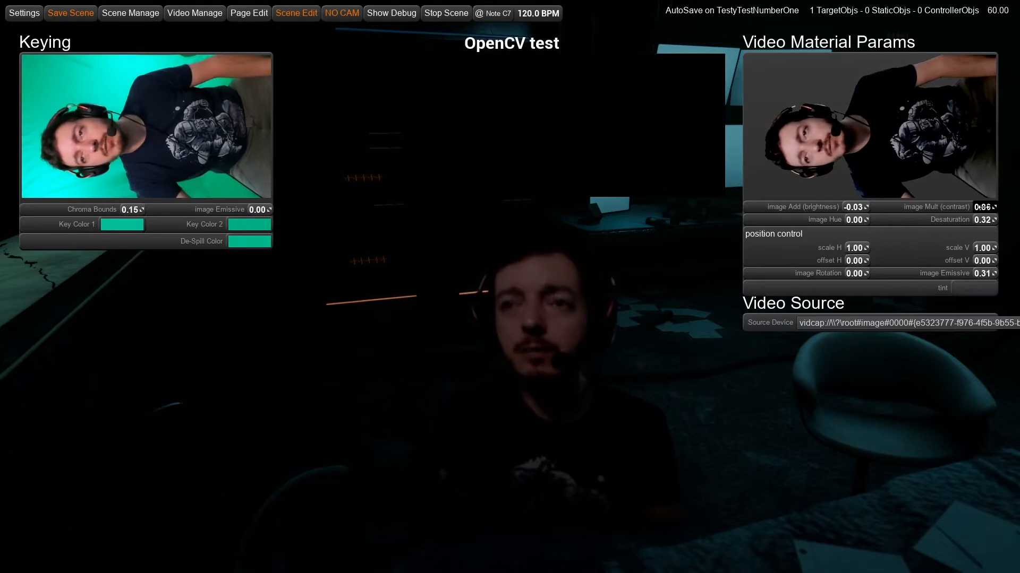
- Set the video material's image Add (brightness) to 0 and image Mult (contrast) to 1
{"action": "mouse_move", "coordinate": [857, 209]}
{"action": "left_mouse_down"}
{"action": "mouse_move", "coordinate": [937, 210]}
{"action": "mouse_move", "coordinate": [868, 211]}
{"action": "left_mouse_up"}
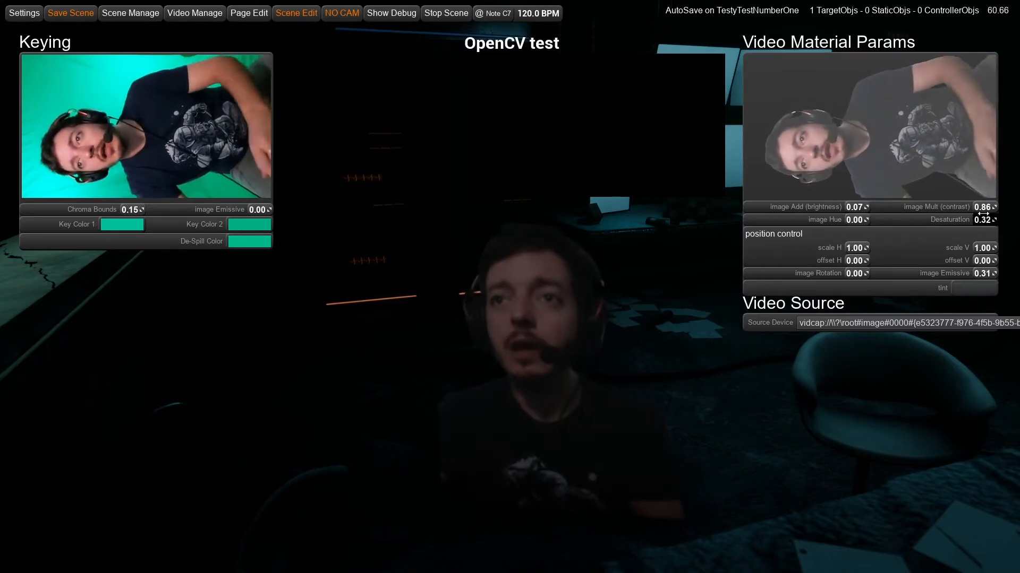
{"action": "mouse_move", "coordinate": [983, 207]}
{"action": "left_mouse_down"}
{"action": "mouse_move", "coordinate": [1019, 207]}
{"action": "mouse_move", "coordinate": [965, 207]}
{"action": "mouse_move", "coordinate": [975, 208]}
{"action": "left_mouse_up"}
{"action": "left_click", "coordinate": [857, 207]}
{"action": "type", "text": "0"}
{"action": "key", "text": "Return"}
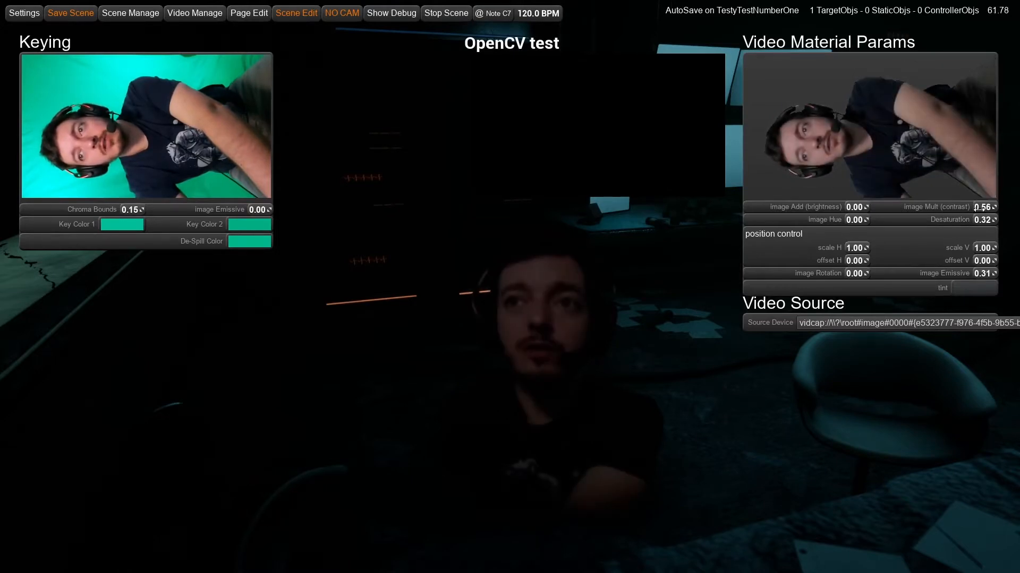
{"action": "key", "text": "Return"}
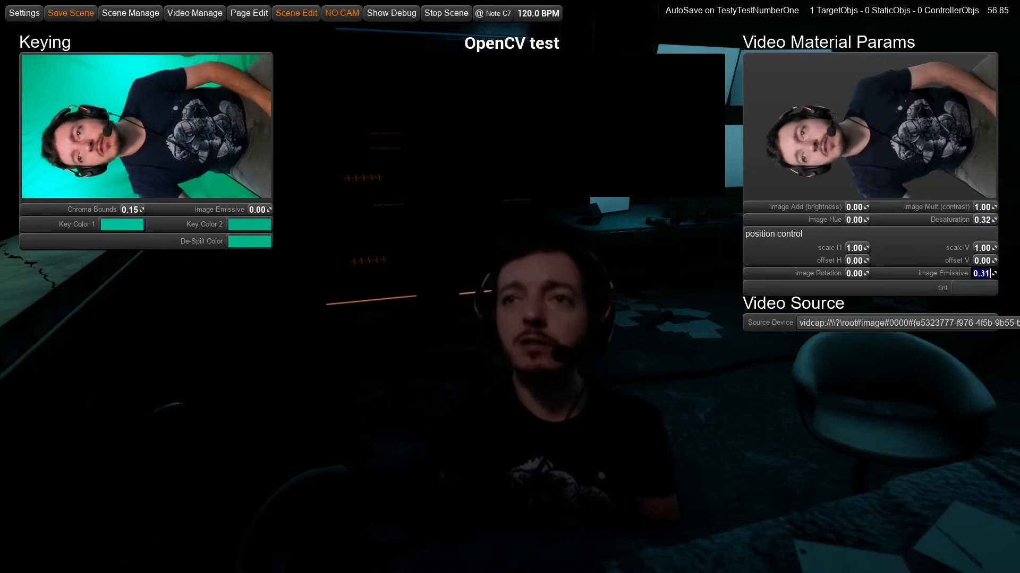
- Reset the video's image emissive to 0, and raise it to 0.65 with the billboard viewed in the dark part of the room
{"action": "type", "text": "0"}
{"action": "key", "text": "Return"}
{"action": "right_click_drag", "start_coordinate": [651, 301], "coordinate": [299, 302]}
{"action": "right_click_drag", "start_coordinate": [566, 346], "coordinate": [499, 284]}
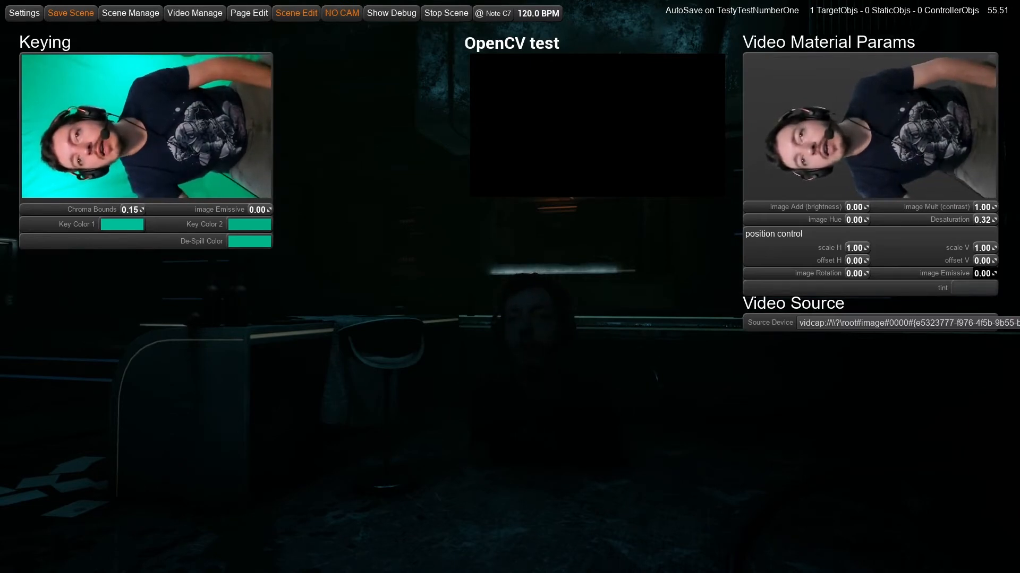
{"action": "left_click_drag", "start_coordinate": [984, 274], "coordinate": [996, 275]}
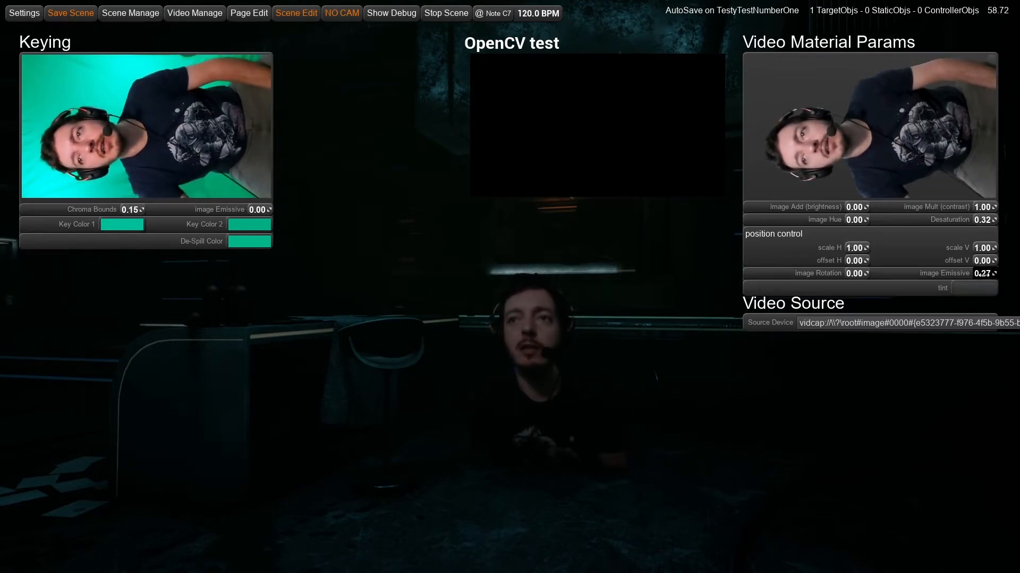
{"action": "mouse_move", "coordinate": [984, 274]}
{"action": "left_mouse_down"}
{"action": "mouse_move", "coordinate": [996, 274]}
{"action": "mouse_move", "coordinate": [985, 274]}
{"action": "left_mouse_up"}
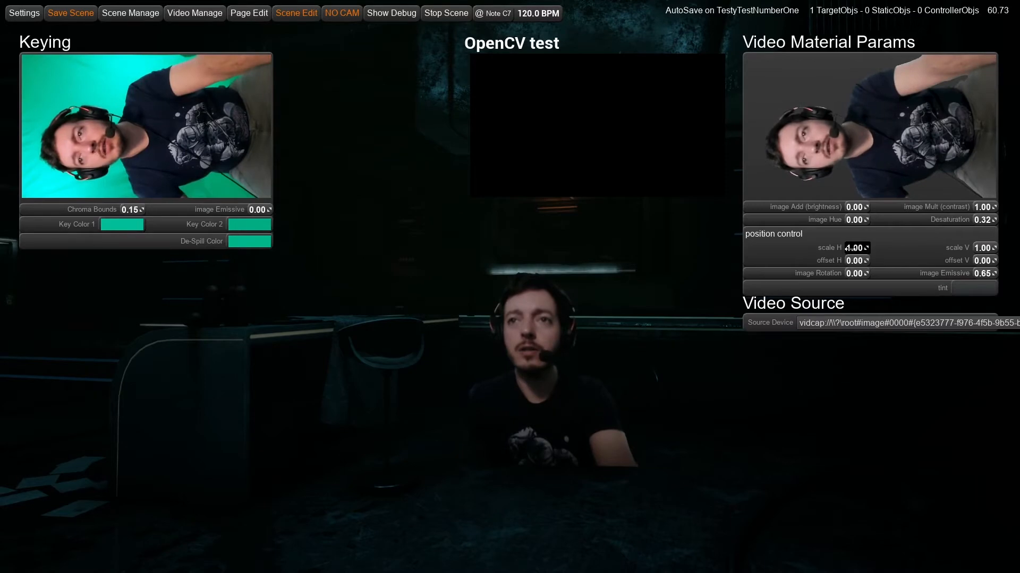
- Set the video's horizontal scale to 0.80, vertical scale to 1.05 and horizontal offset to 0.13
{"action": "mouse_move", "coordinate": [856, 248]}
{"action": "left_mouse_down"}
{"action": "mouse_move", "coordinate": [865, 248]}
{"action": "mouse_move", "coordinate": [828, 248]}
{"action": "mouse_move", "coordinate": [848, 248]}
{"action": "left_mouse_up"}
{"action": "left_click_drag", "start_coordinate": [980, 248], "coordinate": [930, 257]}
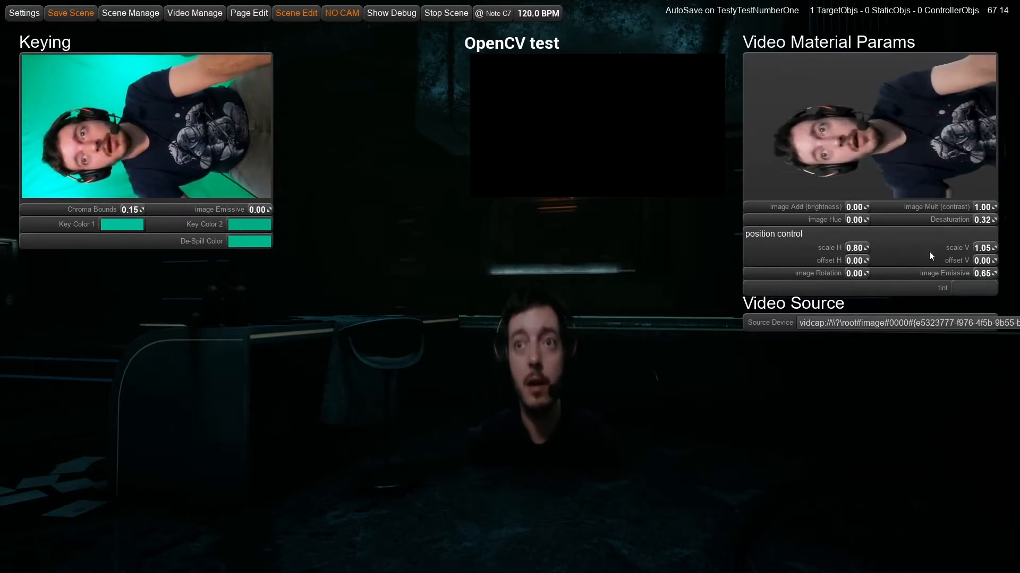
{"action": "left_click_drag", "start_coordinate": [854, 260], "coordinate": [984, 261]}
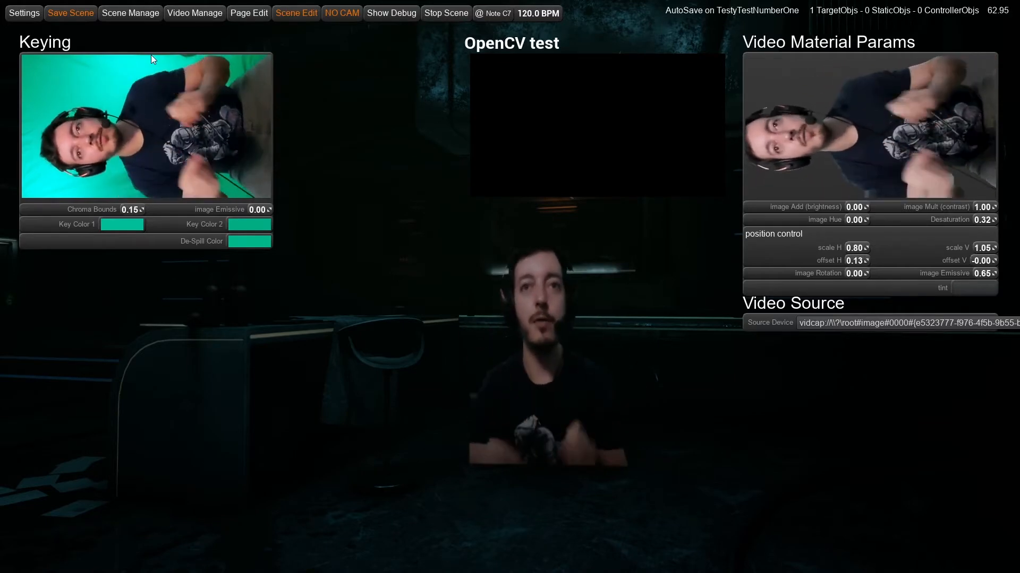
- Reset the video's horizontal and vertical scale to 1.00 and both image offsets to 0.00
{"action": "left_click", "coordinate": [854, 248]}
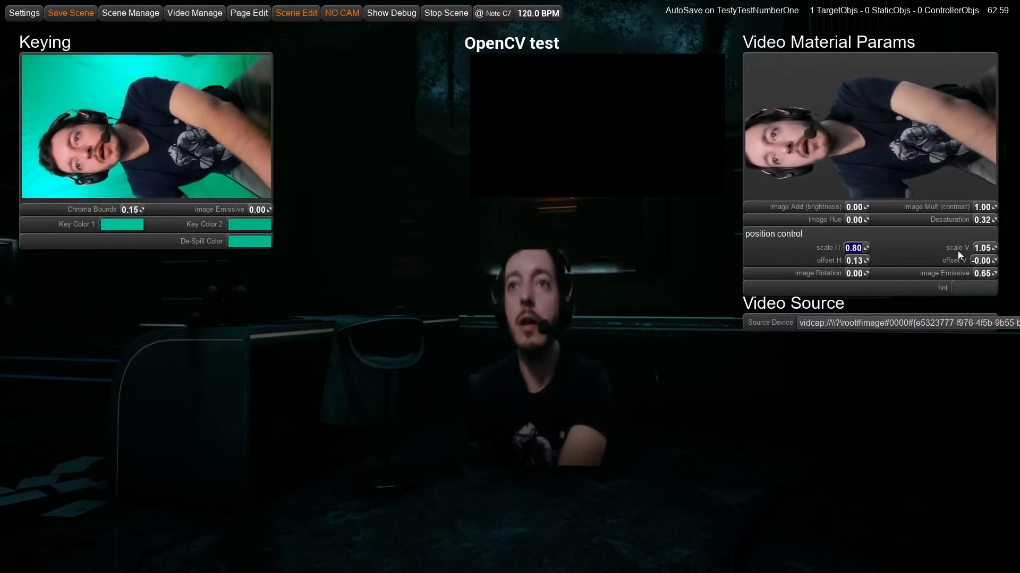
{"action": "type", "text": "1"}
{"action": "left_click", "coordinate": [982, 248]}
{"action": "left_click", "coordinate": [856, 261]}
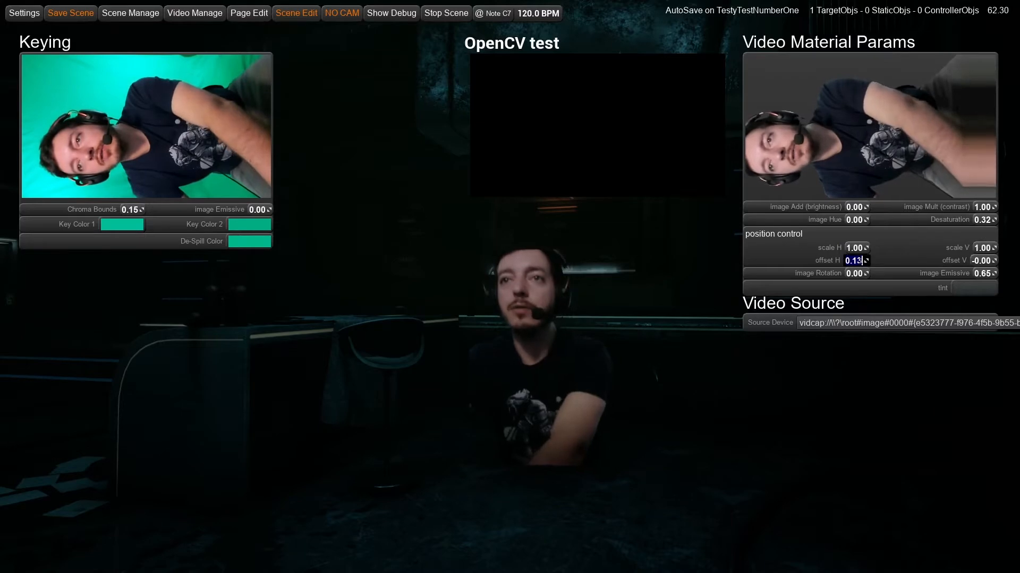
{"action": "left_click", "coordinate": [981, 261]}
{"action": "type", "text": "00"}
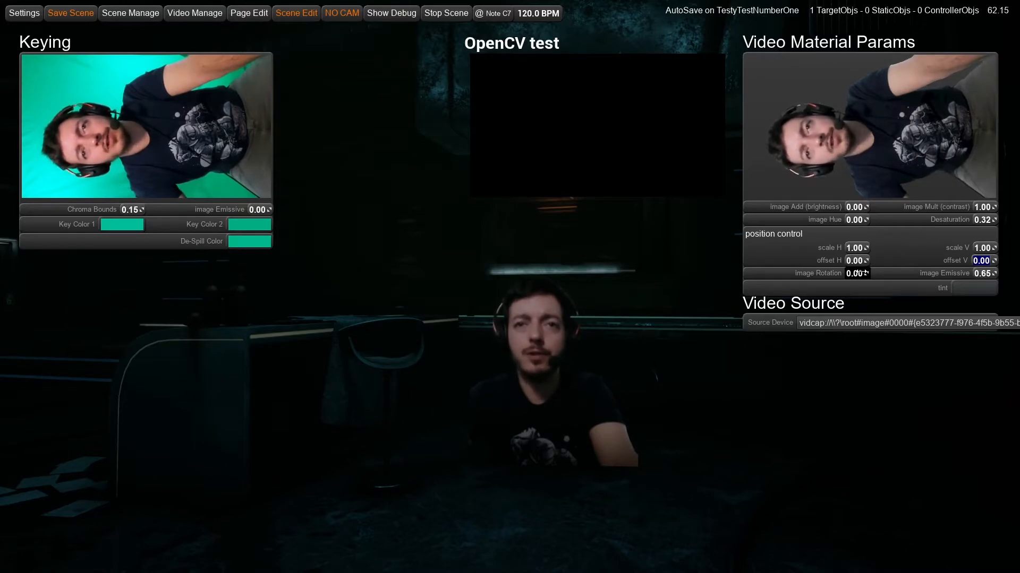
- Try an image rotation of 3.15 on the video material, and reset the rotation to 0
{"action": "mouse_move", "coordinate": [860, 273]}
{"action": "left_mouse_down"}
{"action": "mouse_move", "coordinate": [998, 273]}
{"action": "mouse_move", "coordinate": [863, 273]}
{"action": "left_mouse_up"}
{"action": "type", "text": ".15"}
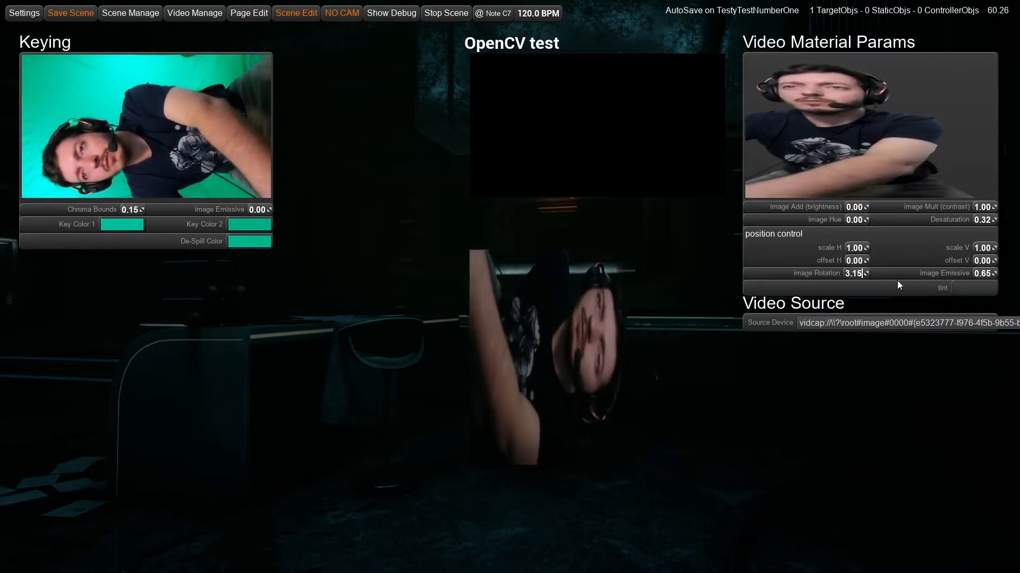
{"action": "key", "text": "Return"}
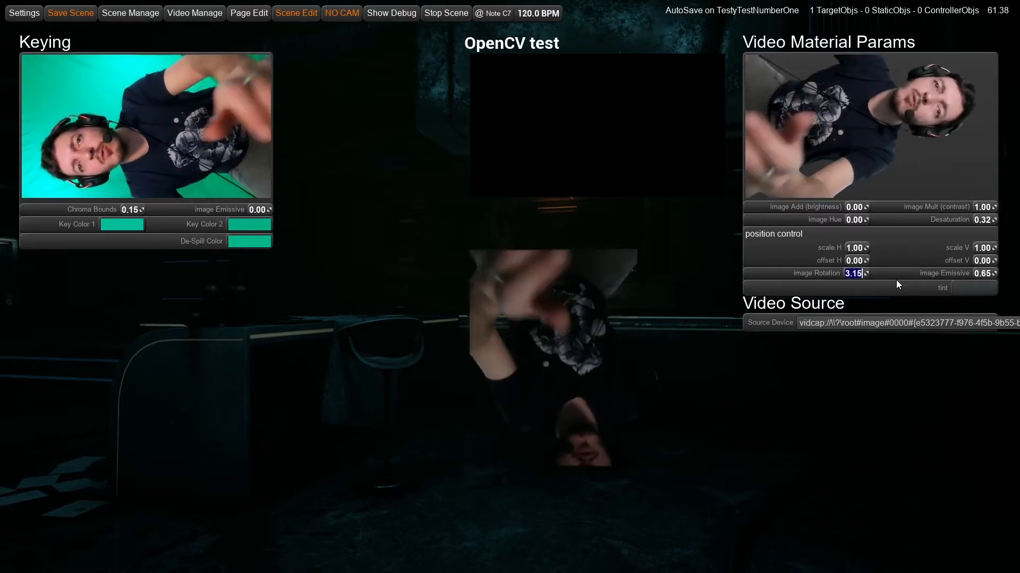
{"action": "left_click", "coordinate": [857, 273]}
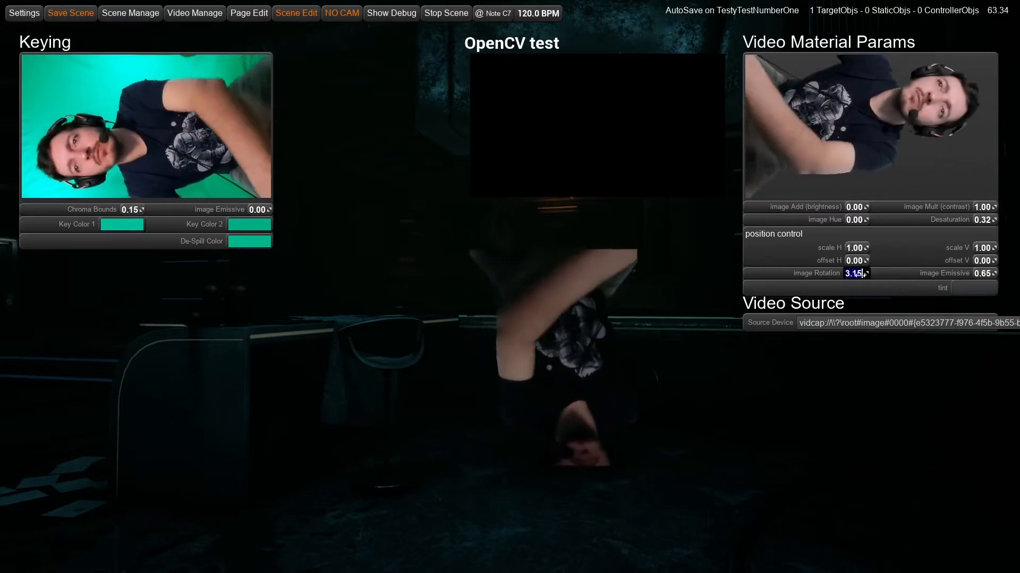
{"action": "double_click", "coordinate": [857, 273]}
{"action": "type", "text": "0"}
{"action": "key", "text": "Return"}
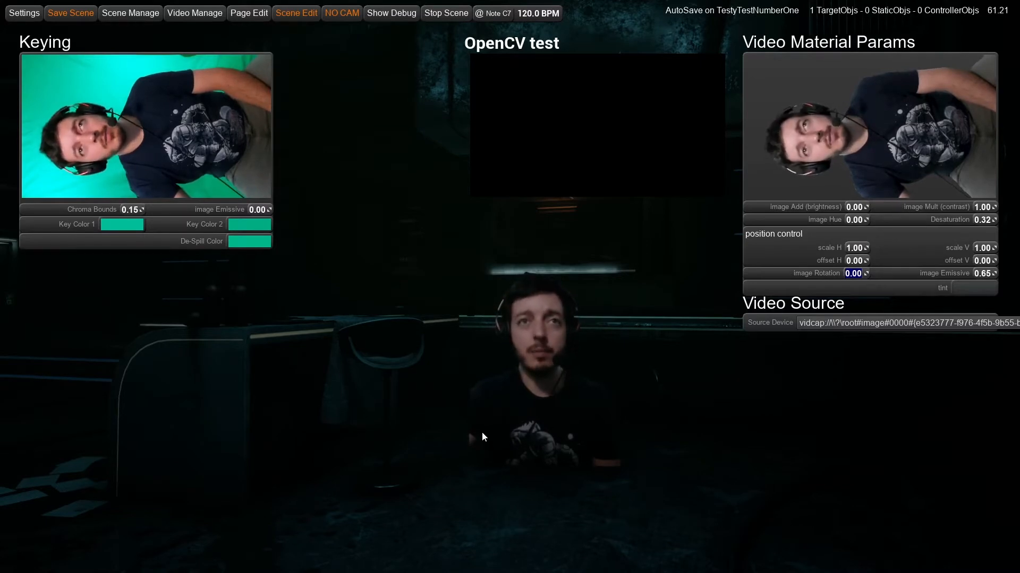
- Return to scene editing and examine the room and the object options offered for empty space and the video billboard
{"action": "left_click", "coordinate": [301, 15]}
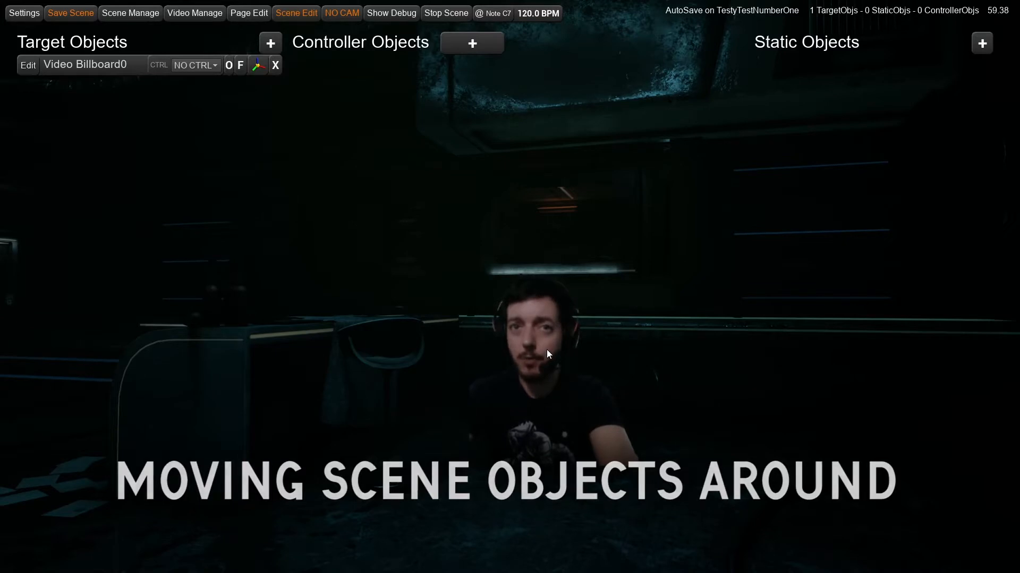
{"action": "right_click", "coordinate": [432, 329]}
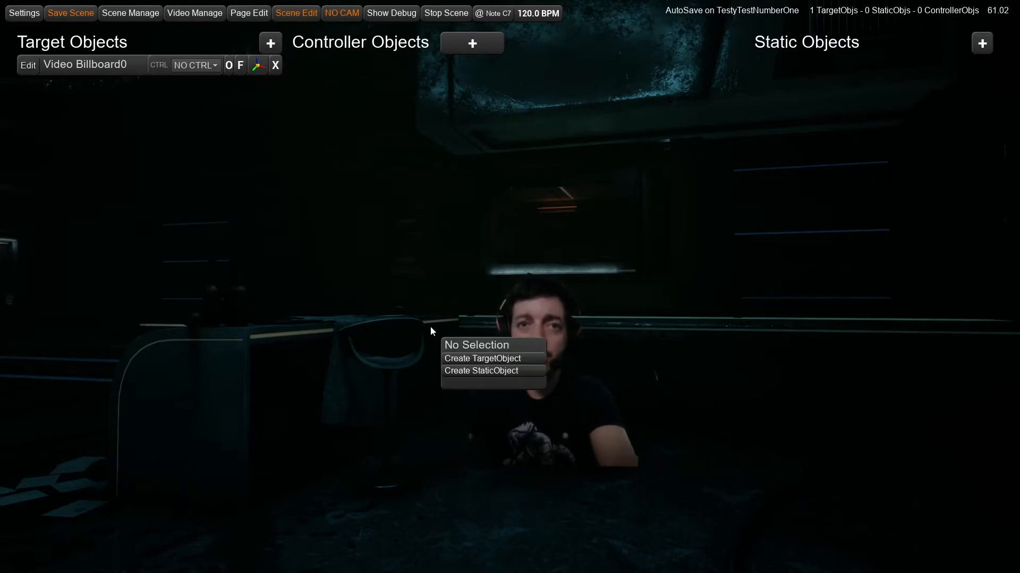
{"action": "right_click", "coordinate": [409, 216]}
{"action": "right_click", "coordinate": [499, 198]}
{"action": "right_click", "coordinate": [642, 196]}
{"action": "right_click", "coordinate": [622, 313]}
{"action": "right_click", "coordinate": [567, 319]}
{"action": "right_click", "coordinate": [508, 307]}
{"action": "right_click", "coordinate": [530, 291]}
{"action": "right_click", "coordinate": [602, 234]}
{"action": "right_click", "coordinate": [710, 190]}
{"action": "right_click", "coordinate": [525, 210]}
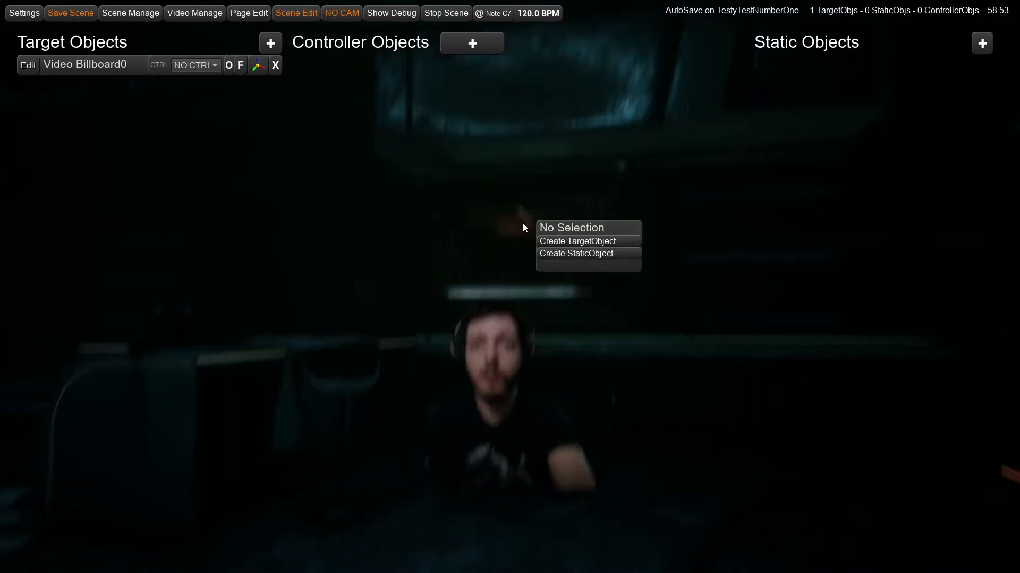
{"action": "right_click", "coordinate": [517, 281]}
{"action": "right_click", "coordinate": [496, 351]}
{"action": "right_click", "coordinate": [418, 319]}
{"action": "right_click", "coordinate": [365, 309]}
{"action": "right_click", "coordinate": [466, 274]}
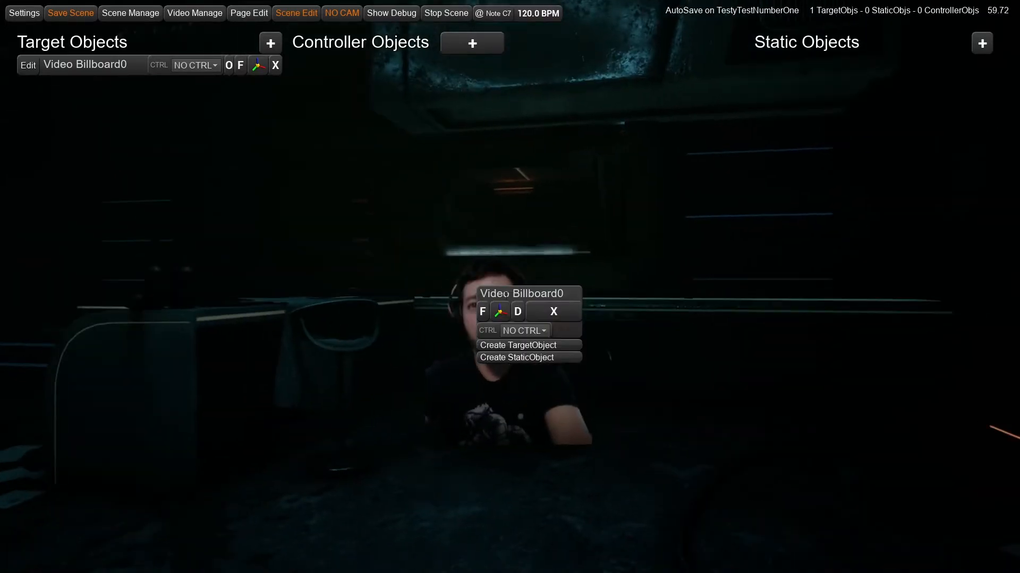
{"action": "right_click", "coordinate": [482, 276]}
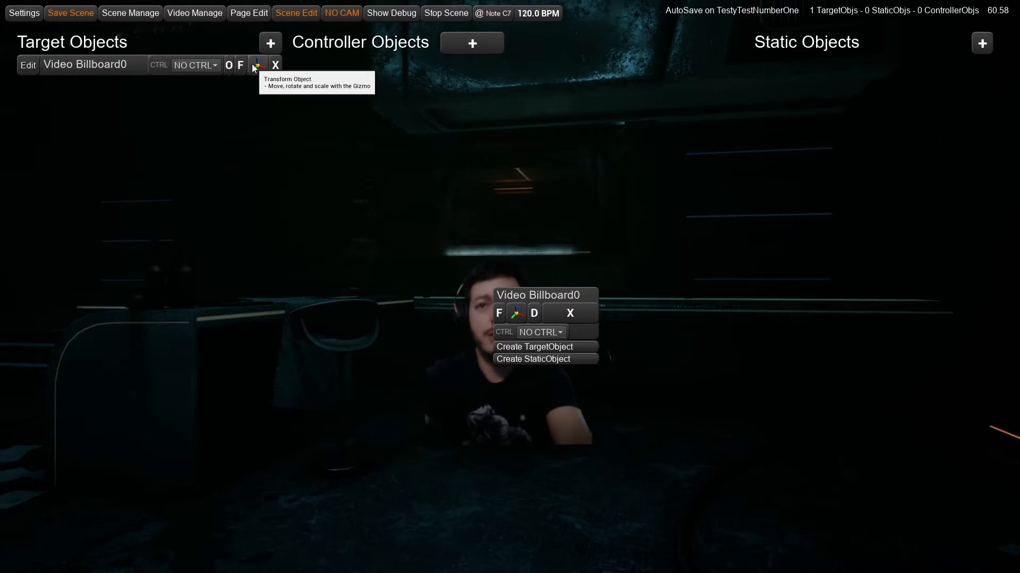
- Focus the camera on Video Billboard0 and frame it from farther back in the room
{"action": "left_click", "coordinate": [301, 318]}
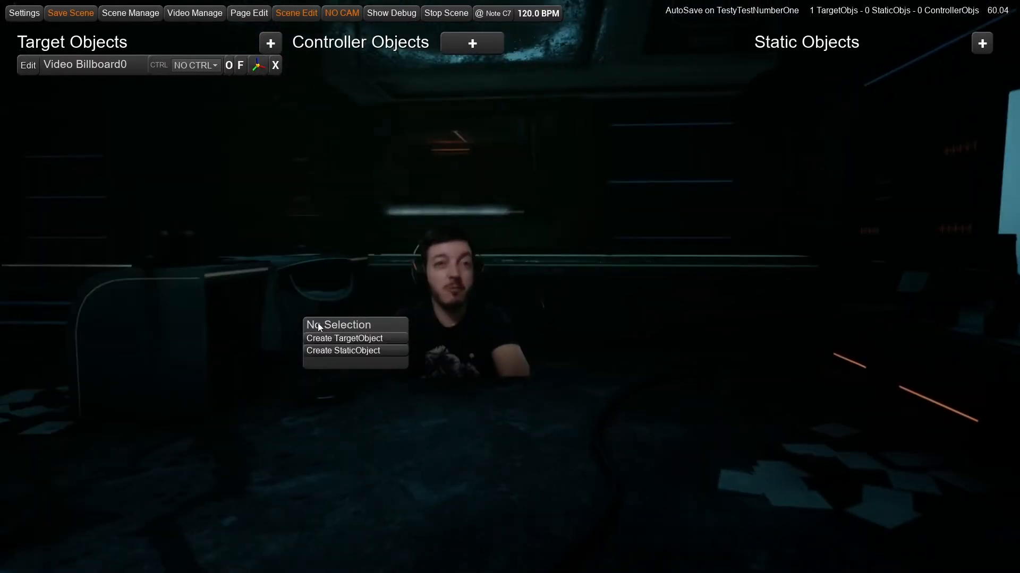
{"action": "left_click", "coordinate": [244, 60]}
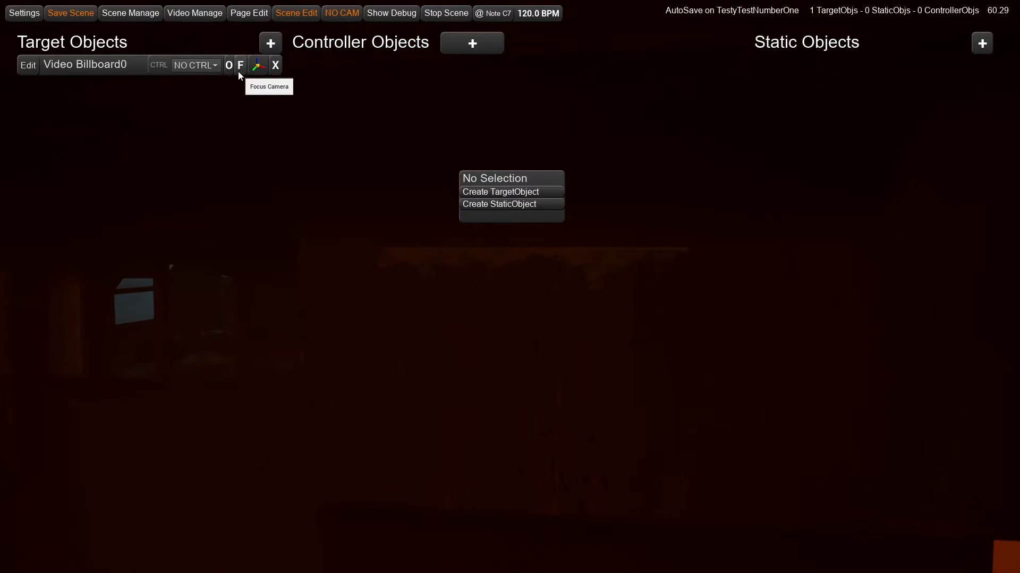
{"action": "left_click", "coordinate": [238, 72]}
{"action": "right_click_drag", "start_coordinate": [482, 395], "coordinate": [555, 431]}
{"action": "key", "text": "s"}
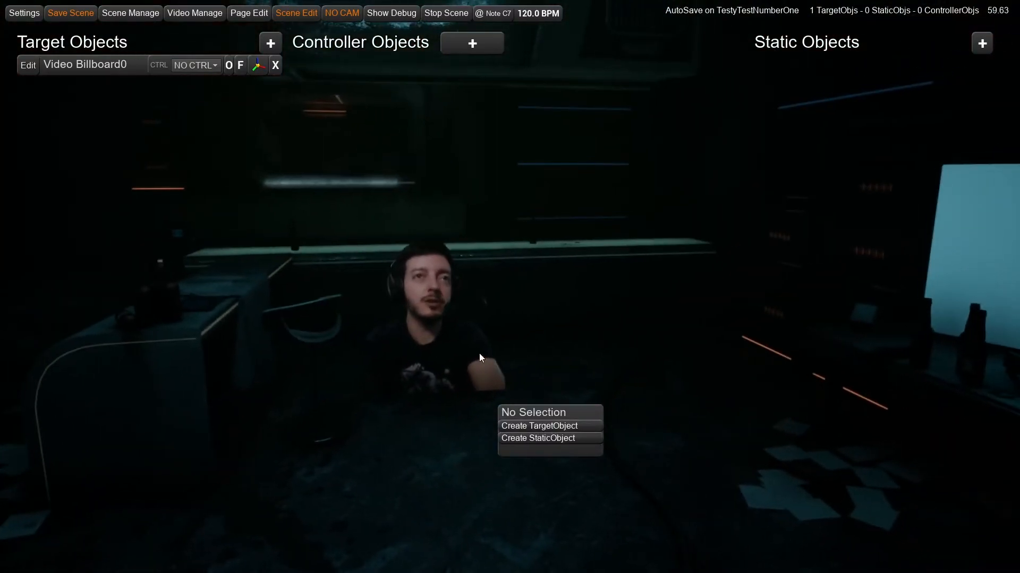
{"action": "right_click_drag", "start_coordinate": [539, 324], "coordinate": [545, 316]}
- Move the video billboard with the transform gizmo, raising it and placing it behind the curved desk
{"action": "left_click", "coordinate": [467, 281]}
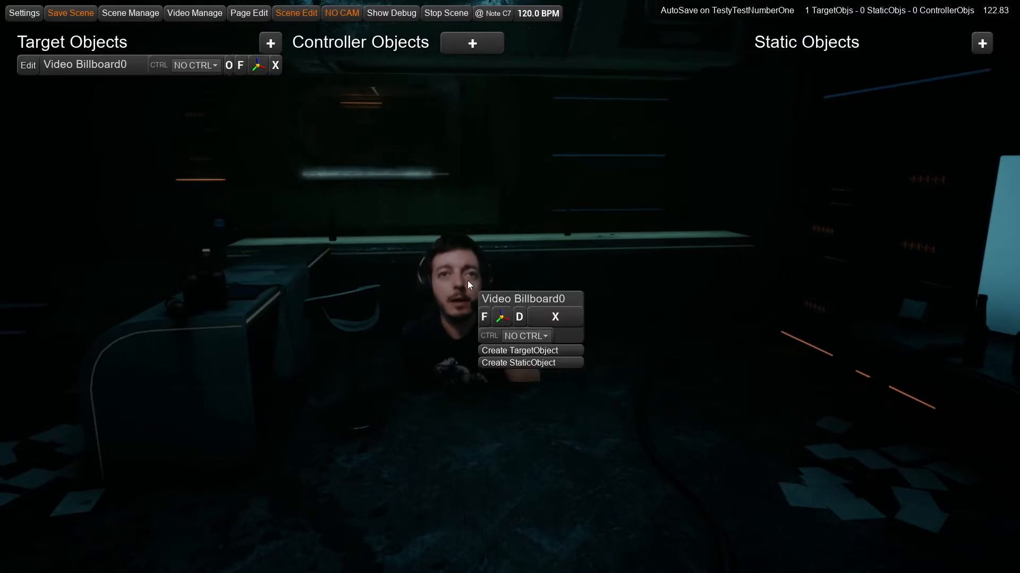
{"action": "left_click", "coordinate": [503, 317]}
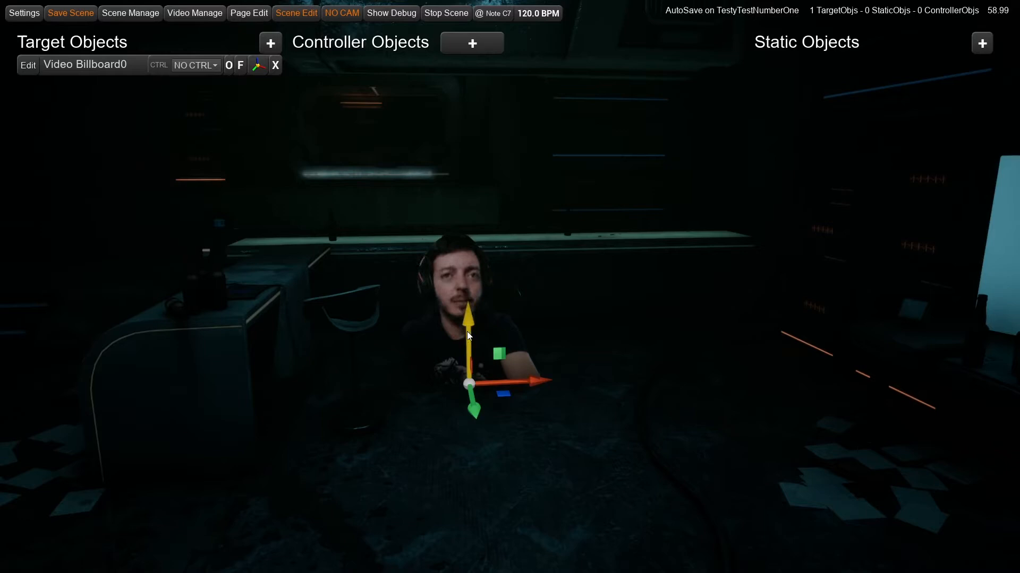
{"action": "left_click_drag", "start_coordinate": [466, 322], "coordinate": [483, 293]}
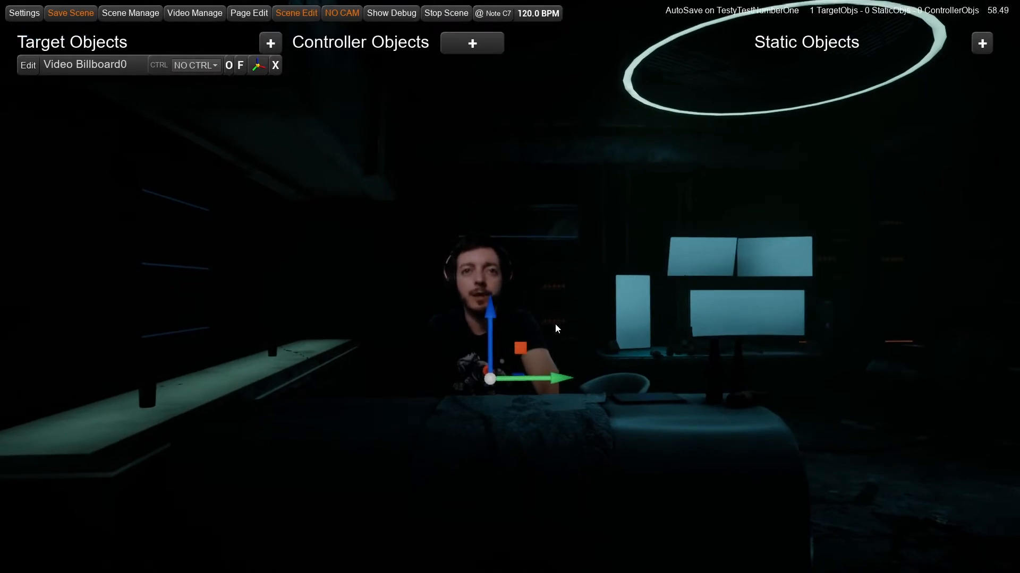
- Cycle the video billboard's gizmo through its transform modes, examine the billboard from above, and dismiss the gizmo
{"action": "key", "text": "e"}
{"action": "key", "text": "w"}
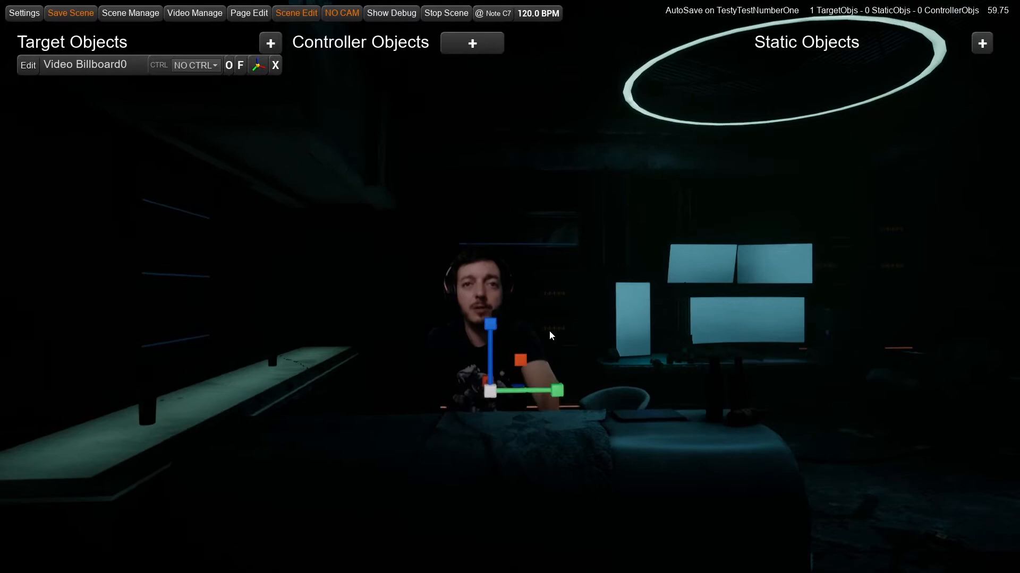
{"action": "key", "text": "e"}
{"action": "key", "text": "r"}
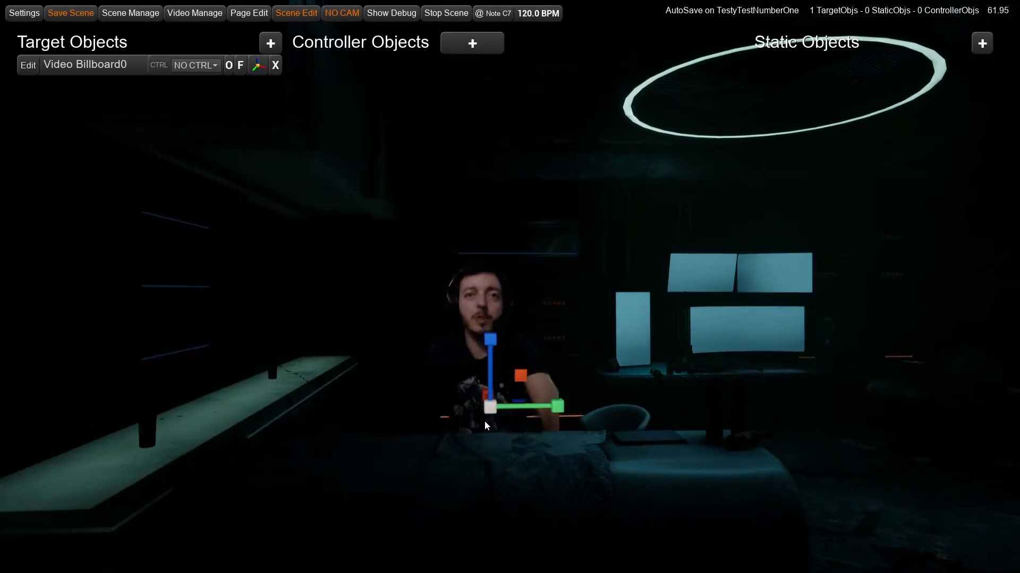
{"action": "right_click_drag", "start_coordinate": [560, 256], "coordinate": [597, 439]}
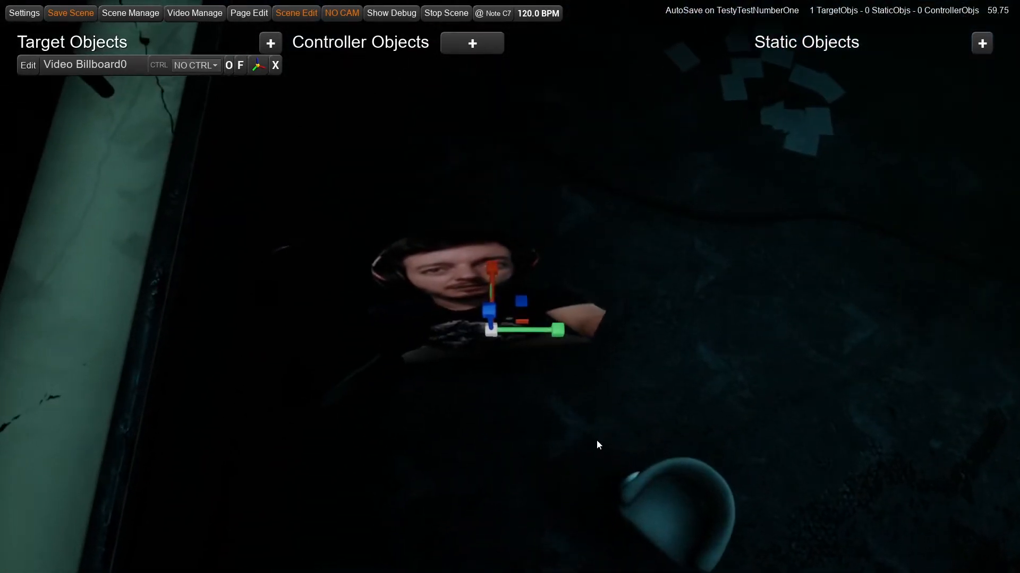
{"action": "right_click_drag", "start_coordinate": [596, 439], "coordinate": [609, 190]}
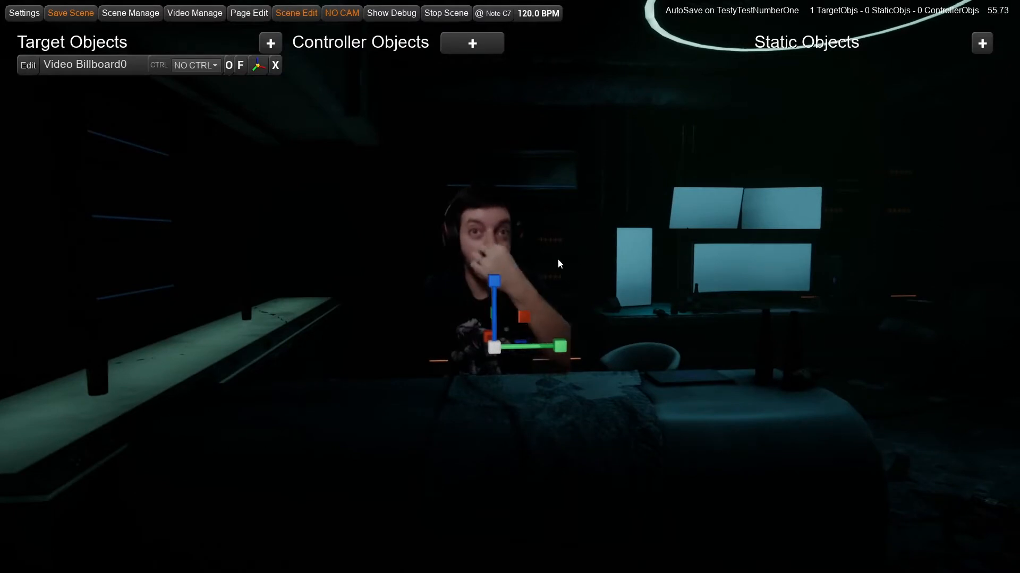
{"action": "mouse_move", "coordinate": [492, 348]}
{"action": "right_mouse_down"}
{"action": "mouse_move", "coordinate": [561, 346]}
{"action": "mouse_move", "coordinate": [457, 352]}
{"action": "mouse_move", "coordinate": [493, 350]}
{"action": "right_mouse_up"}
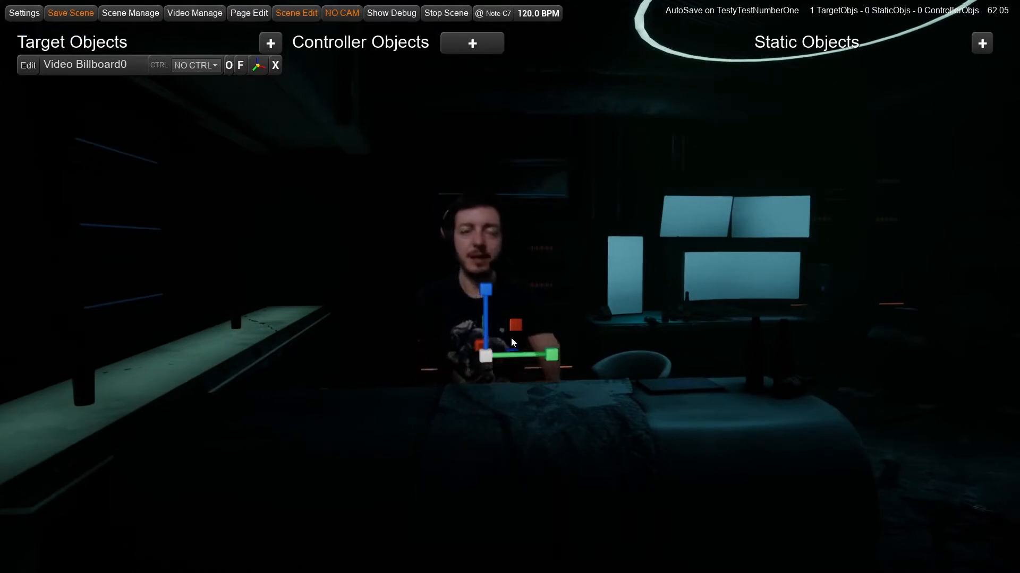
{"action": "left_click", "coordinate": [609, 305]}
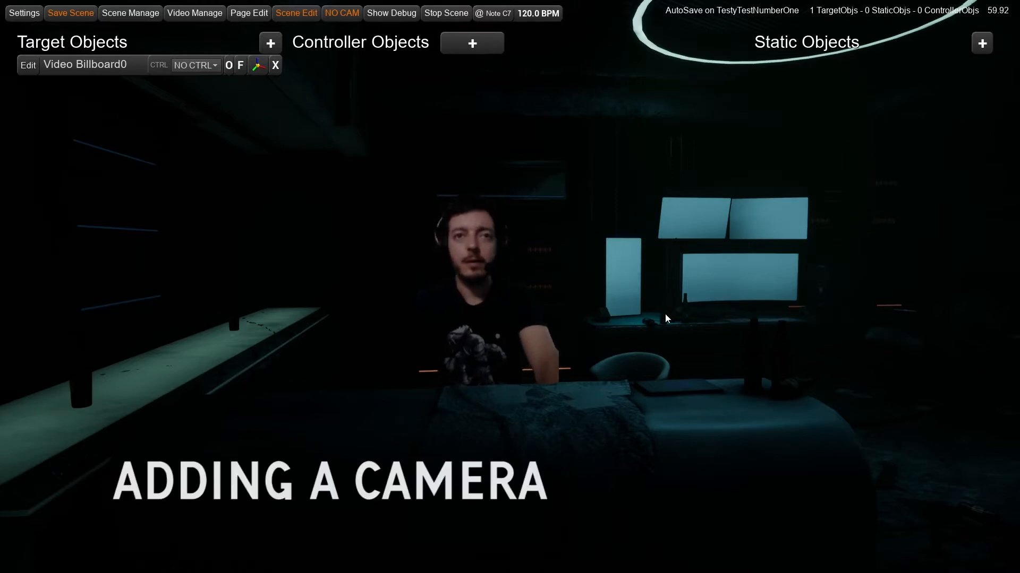
- Add a Camera target object in front of the video billboard, and check its view through the scene camera
{"action": "right_click", "coordinate": [674, 326]}
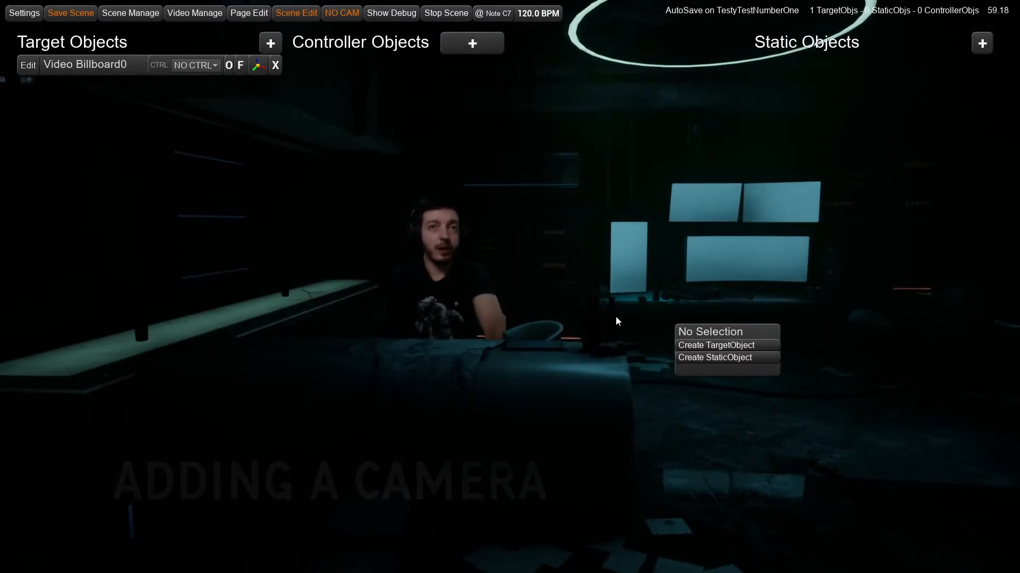
{"action": "right_click", "coordinate": [574, 300]}
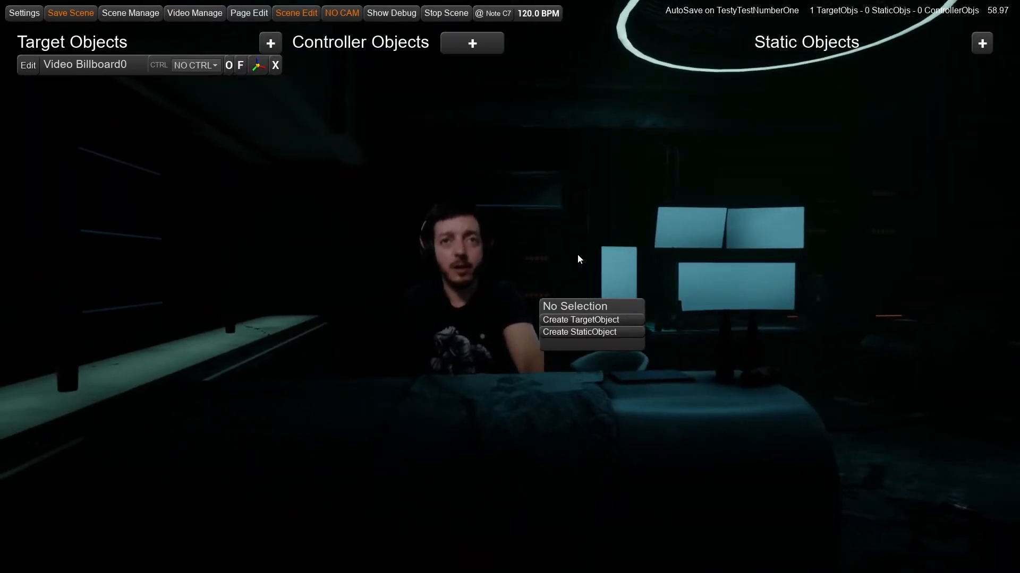
{"action": "left_click", "coordinate": [271, 43]}
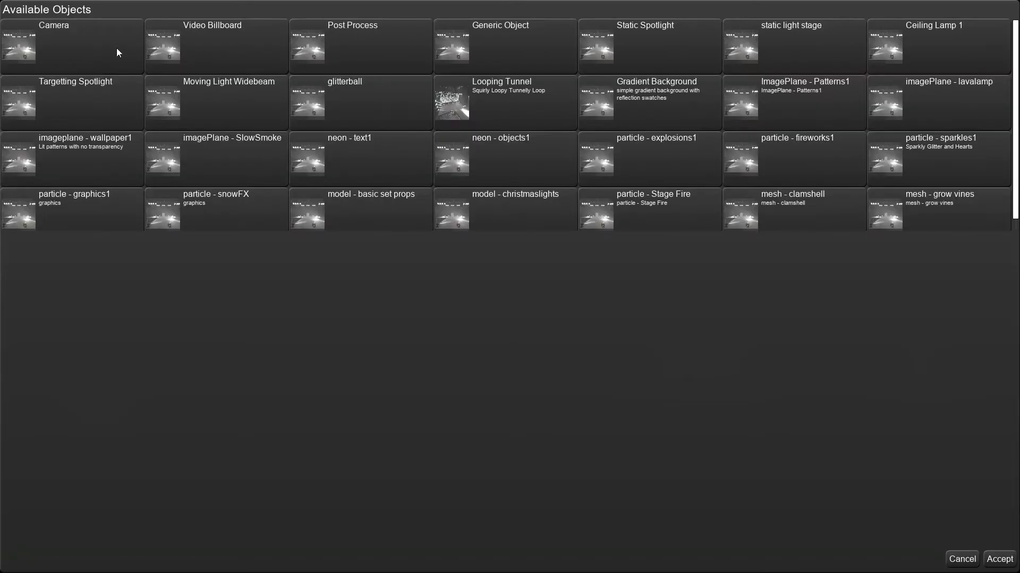
{"action": "left_click", "coordinate": [1002, 563]}
{"action": "right_click_drag", "start_coordinate": [805, 332], "coordinate": [568, 205]}
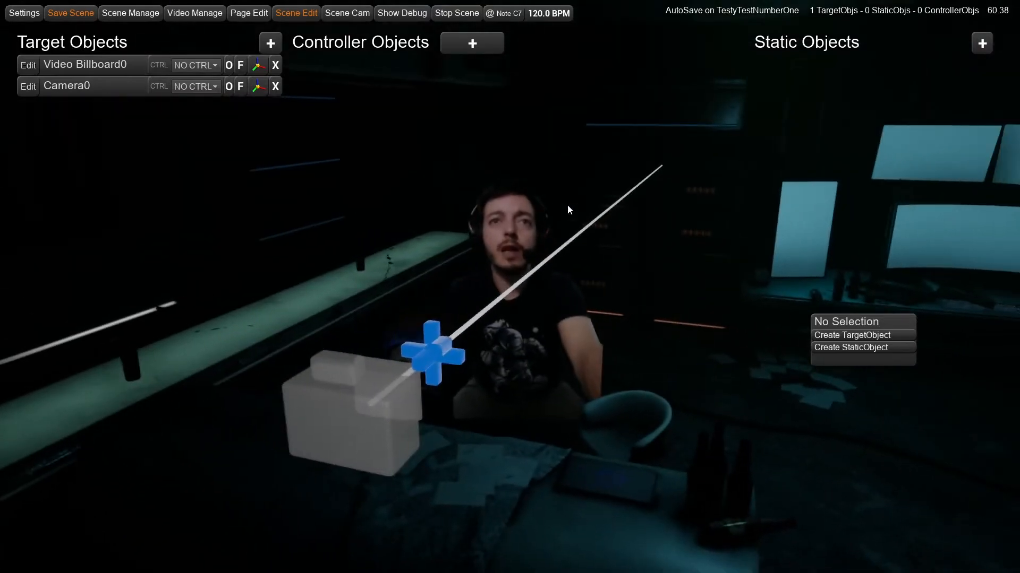
{"action": "left_click", "coordinate": [342, 14]}
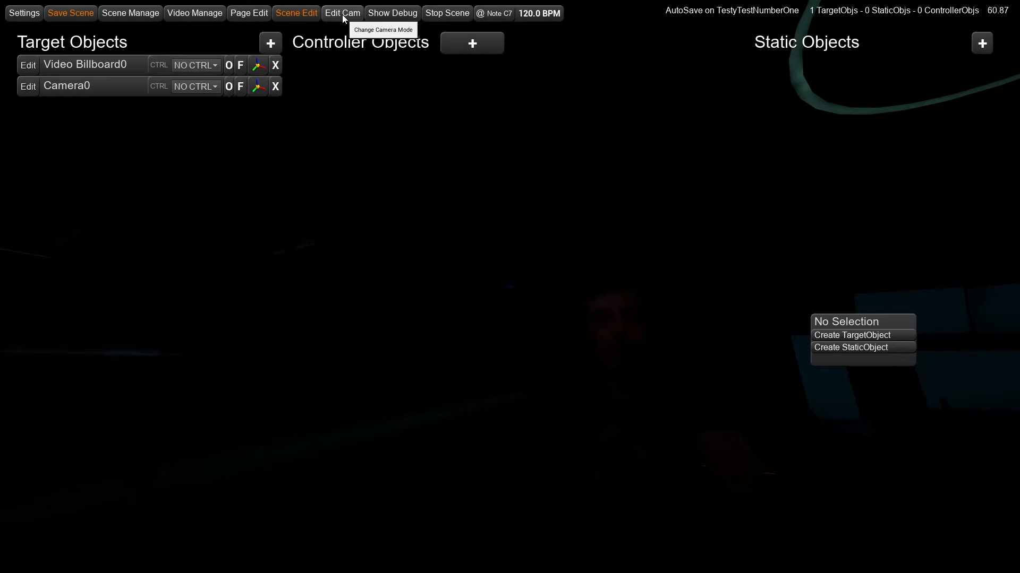
{"action": "left_click", "coordinate": [342, 14]}
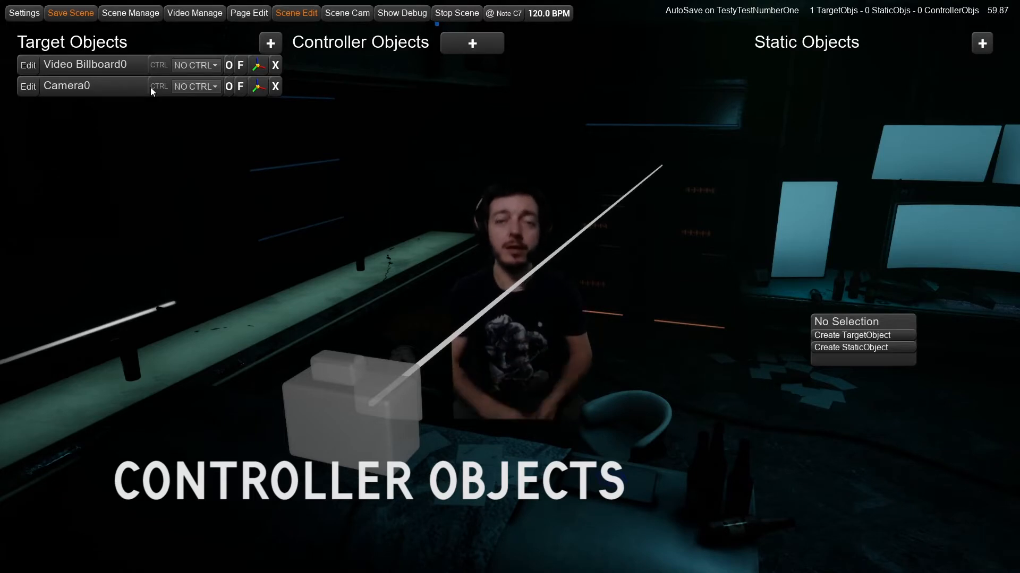
- Add a controller object named cam and assign it to Camera0
{"action": "left_click", "coordinate": [471, 43]}
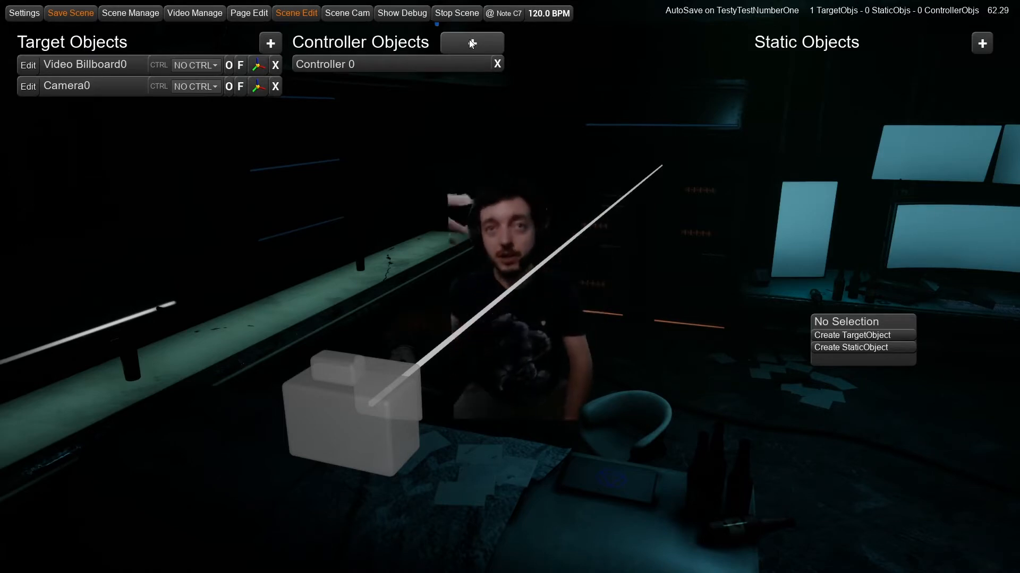
{"action": "key", "text": "ctrl+a"}
{"action": "type", "text": "cam"}
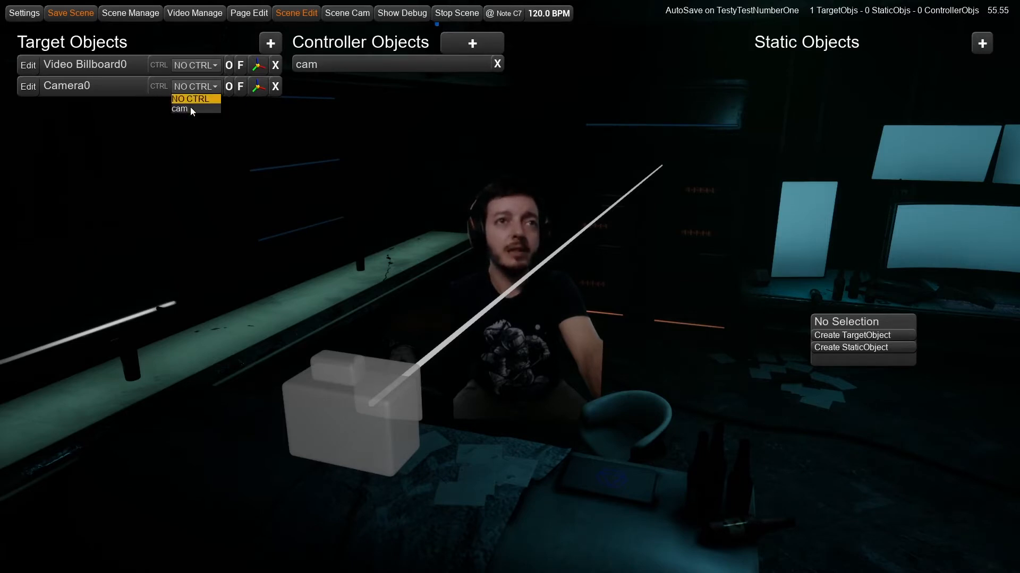
{"action": "left_click", "coordinate": [190, 108]}
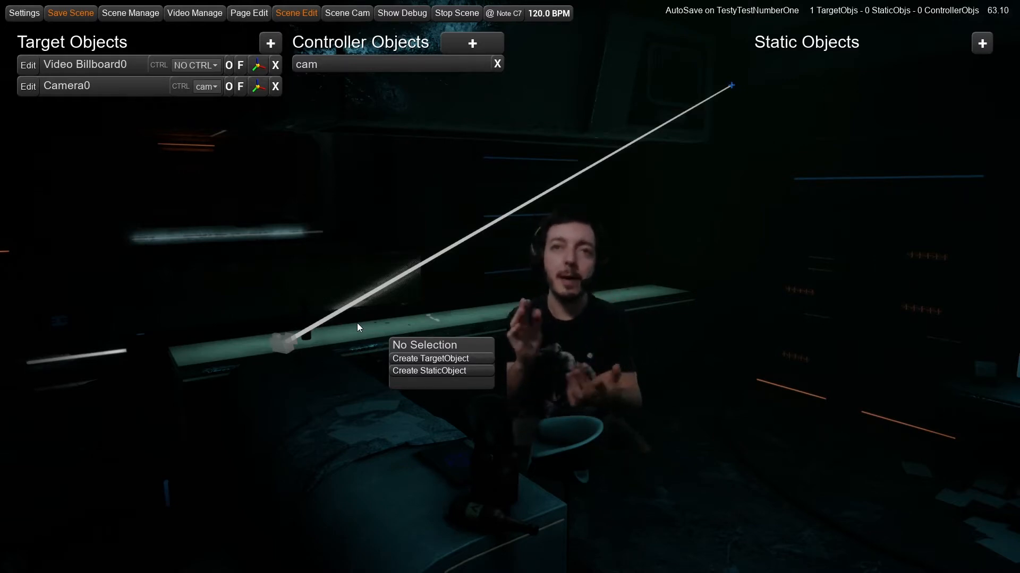
{"action": "left_click", "coordinate": [494, 270]}
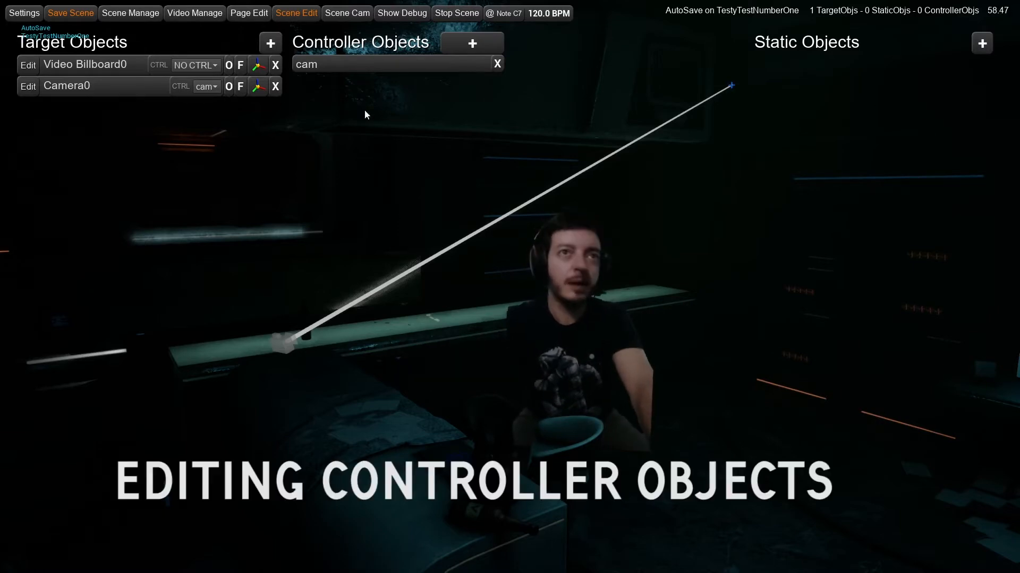
- Activate the cam controller on defaultPage, and switch to the scene camera's view
{"action": "left_click", "coordinate": [256, 14]}
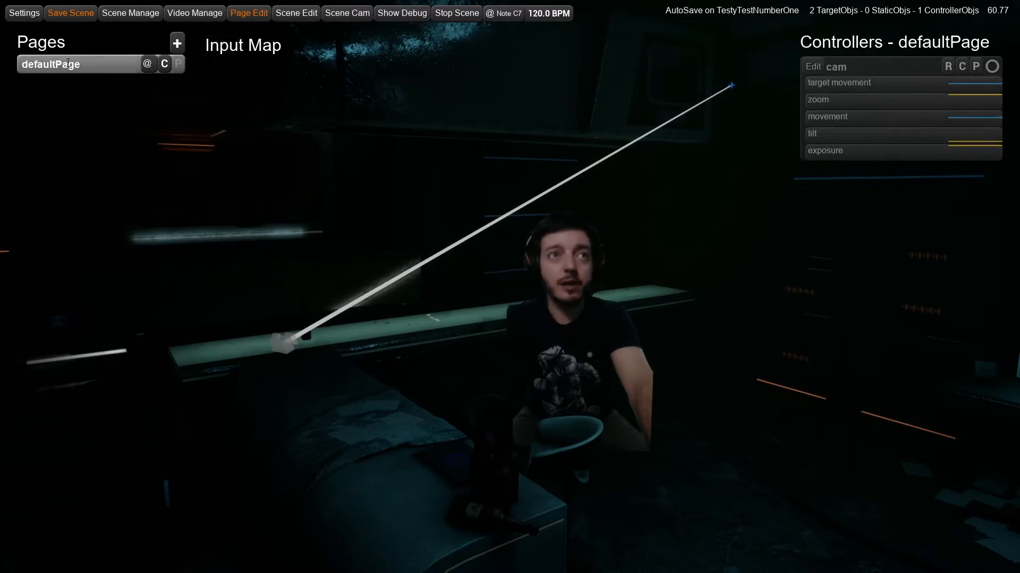
{"action": "left_click", "coordinate": [992, 66]}
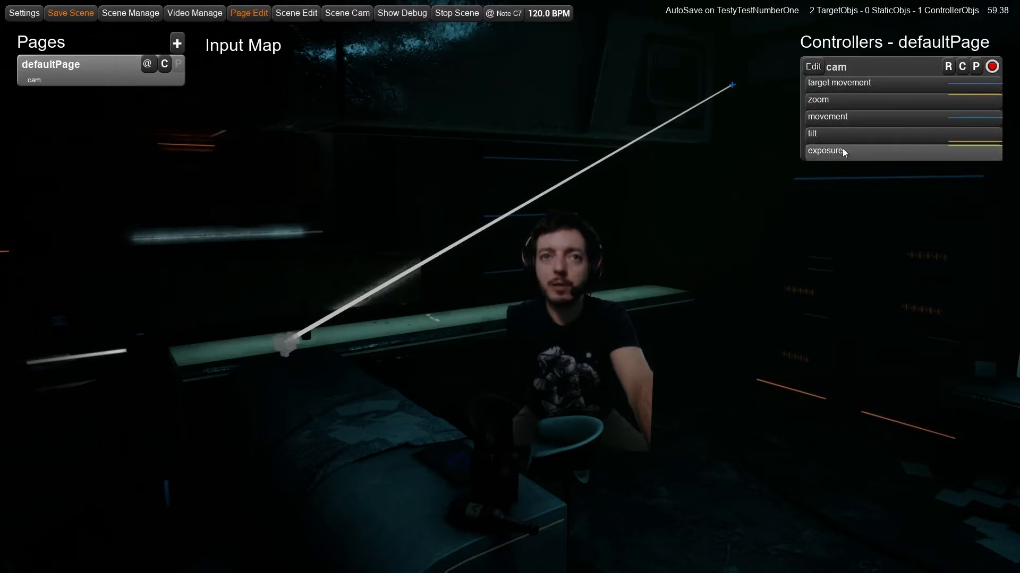
{"action": "right_click_drag", "start_coordinate": [656, 213], "coordinate": [652, 214]}
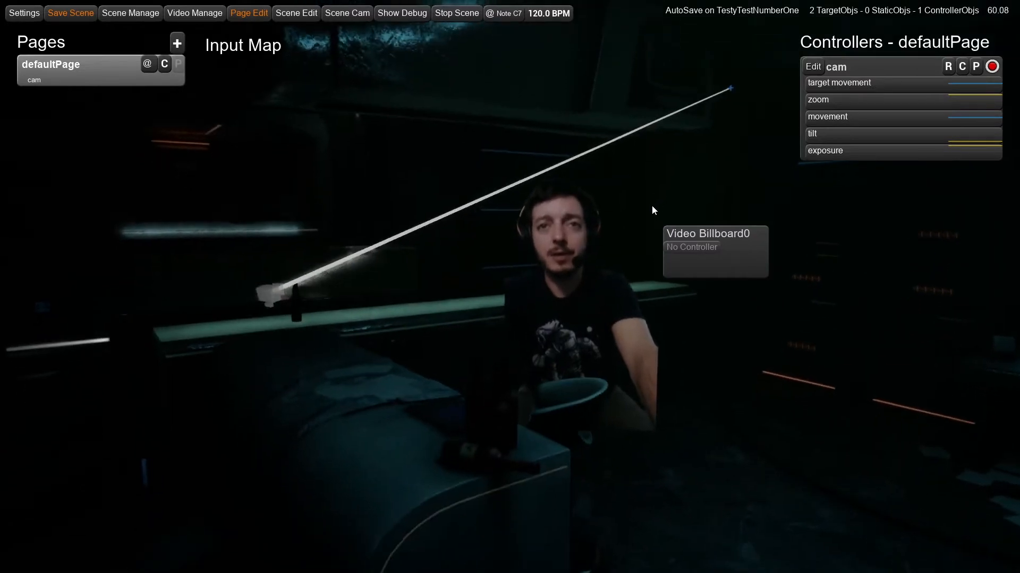
{"action": "left_click", "coordinate": [359, 15]}
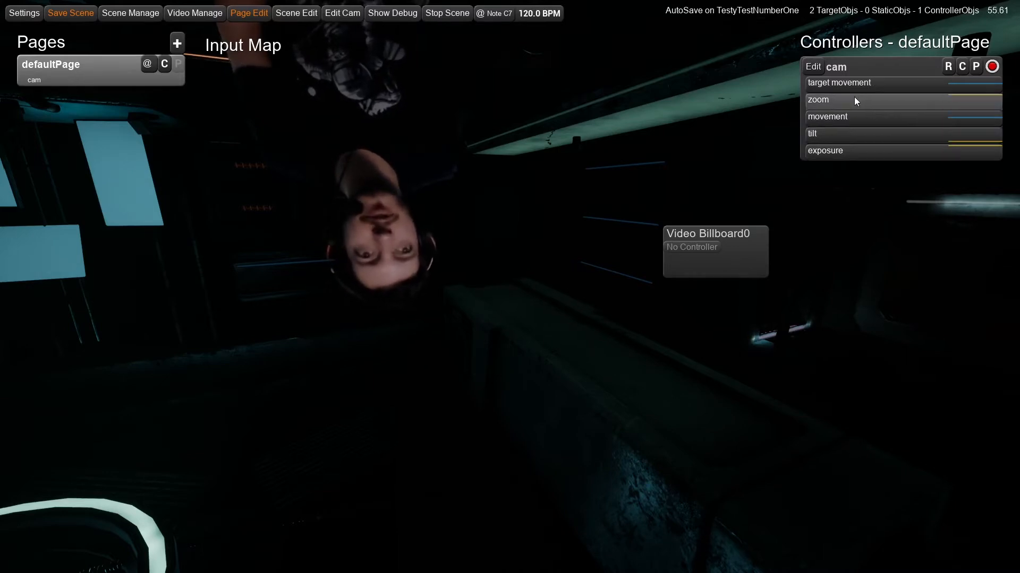
- Try a tilt end value of 0.50 on the cam controller, and set it to 0
{"action": "left_click", "coordinate": [852, 140]}
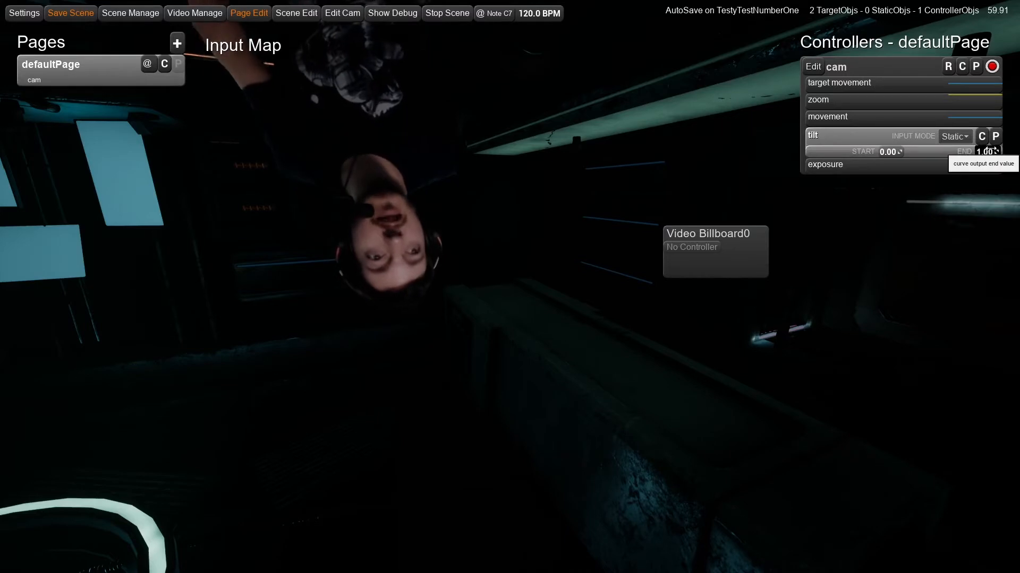
{"action": "left_click", "coordinate": [988, 151]}
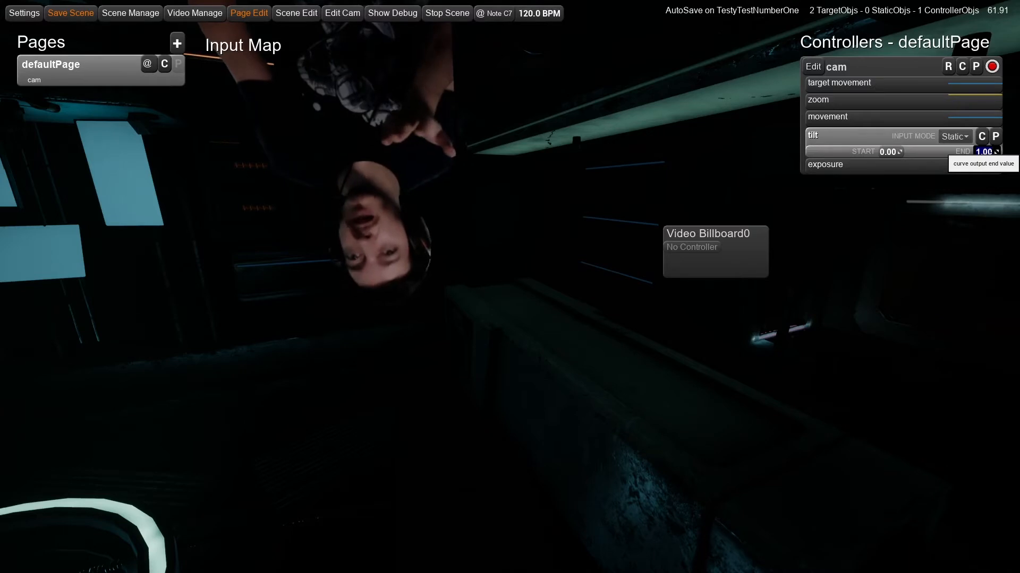
{"action": "type", "text": "05"}
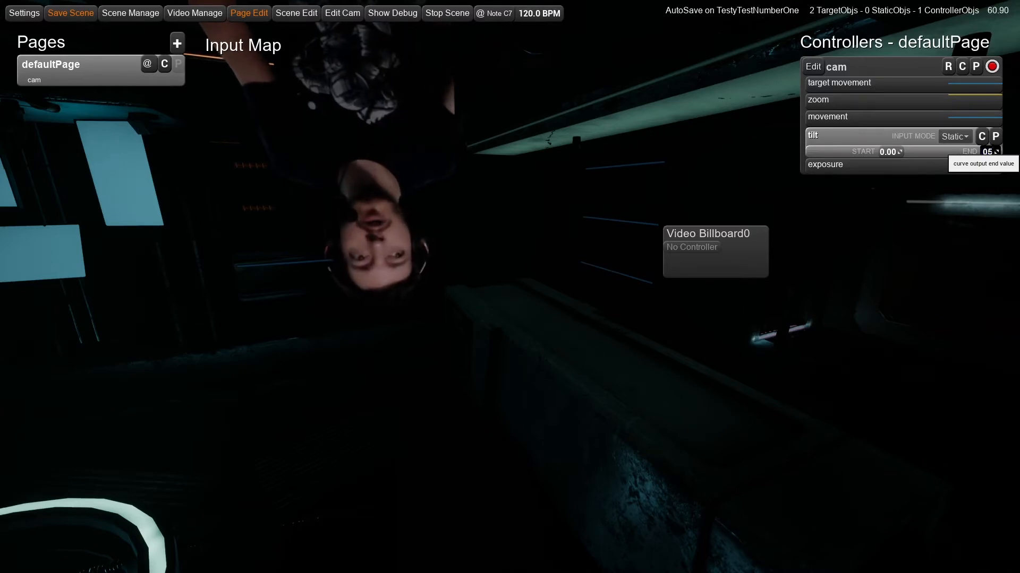
{"action": "key", "text": "Return"}
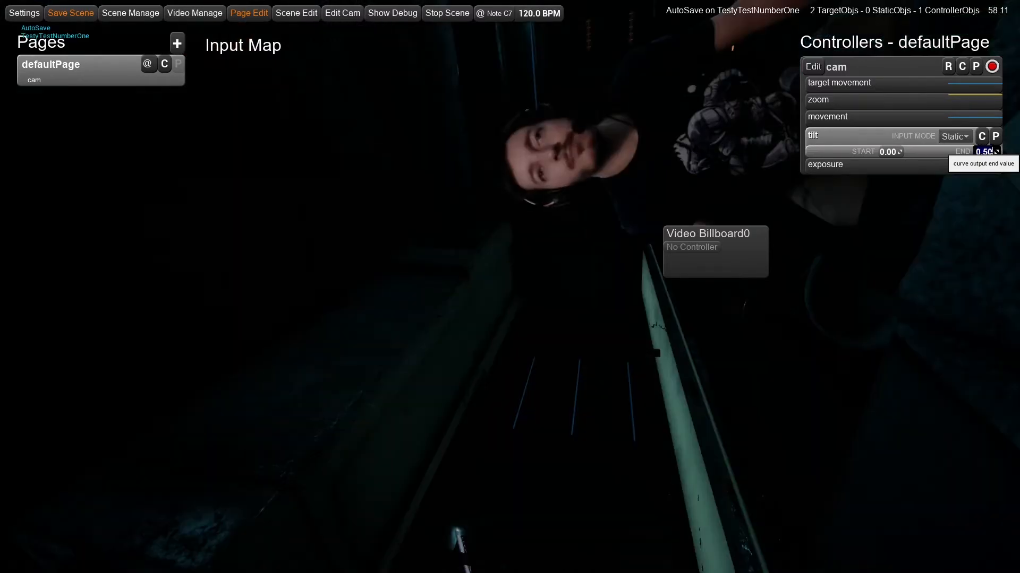
{"action": "type", "text": "0"}
{"action": "key", "text": "Return"}
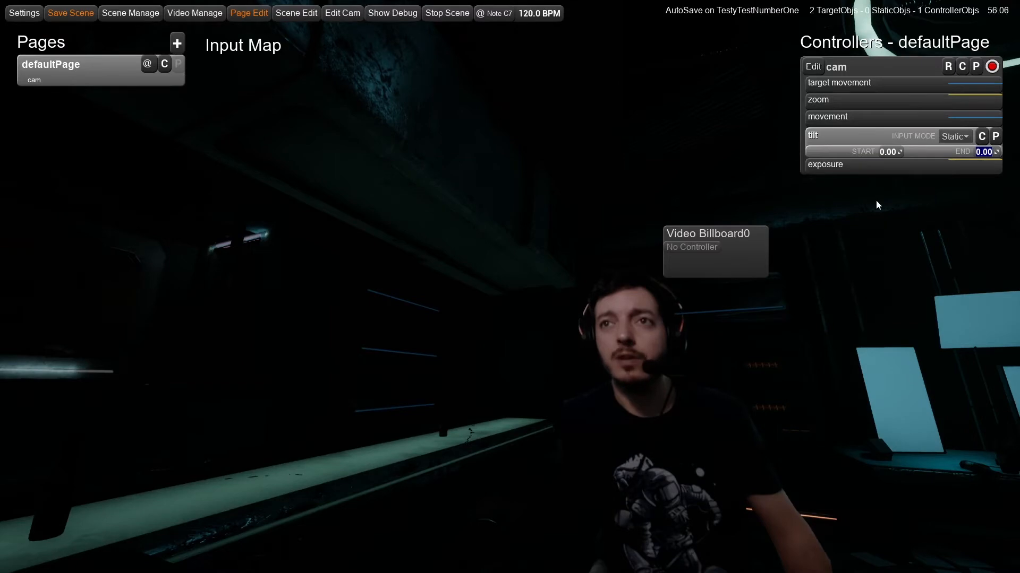
- Expand the cam controller's movement, zoom, target movement and exposure parameters to view their settings
{"action": "left_click", "coordinate": [908, 117]}
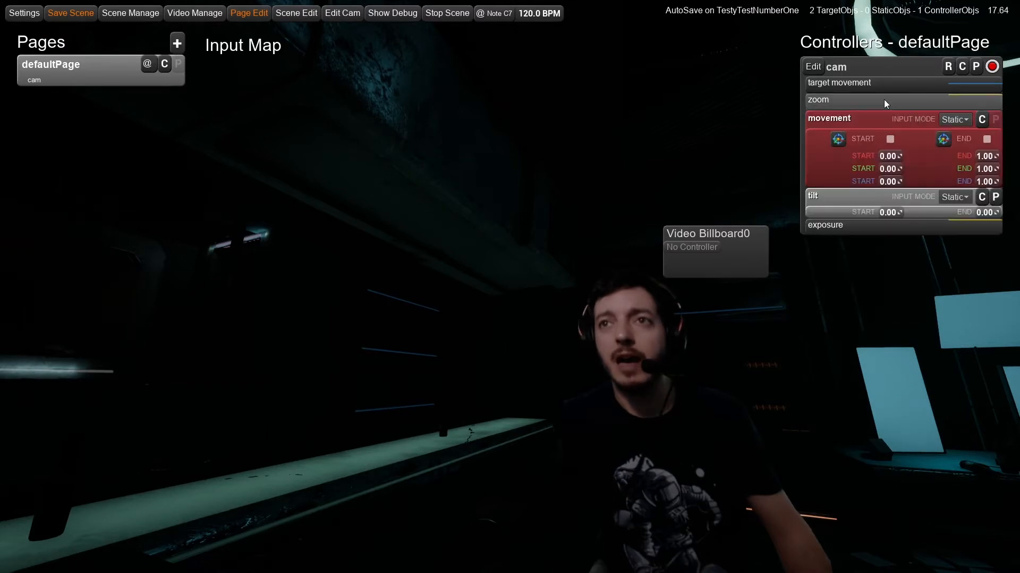
{"action": "left_click", "coordinate": [884, 100]}
{"action": "left_click", "coordinate": [883, 89]}
{"action": "left_click", "coordinate": [900, 308]}
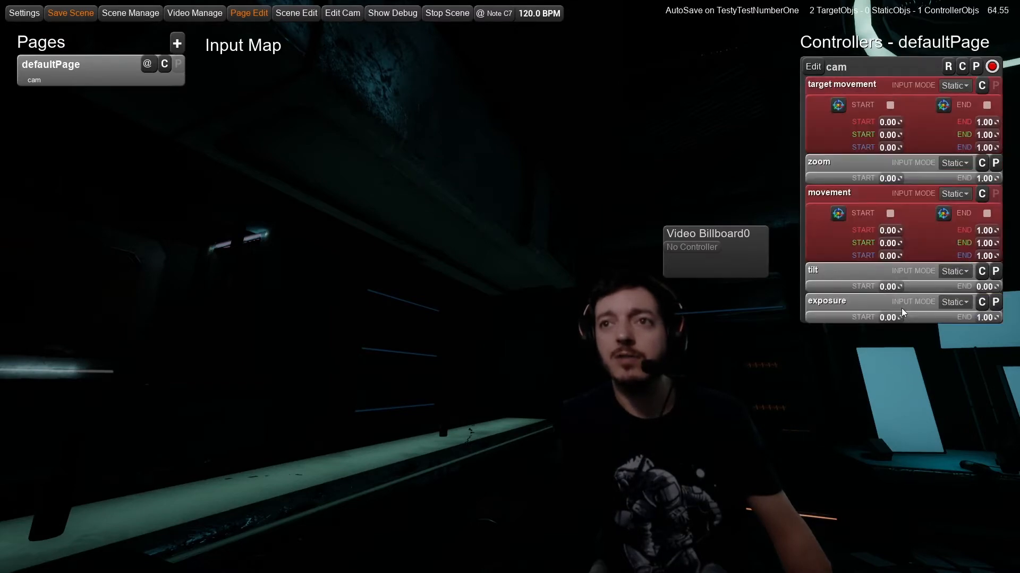
{"action": "left_click", "coordinate": [879, 301]}
{"action": "left_click", "coordinate": [878, 301]}
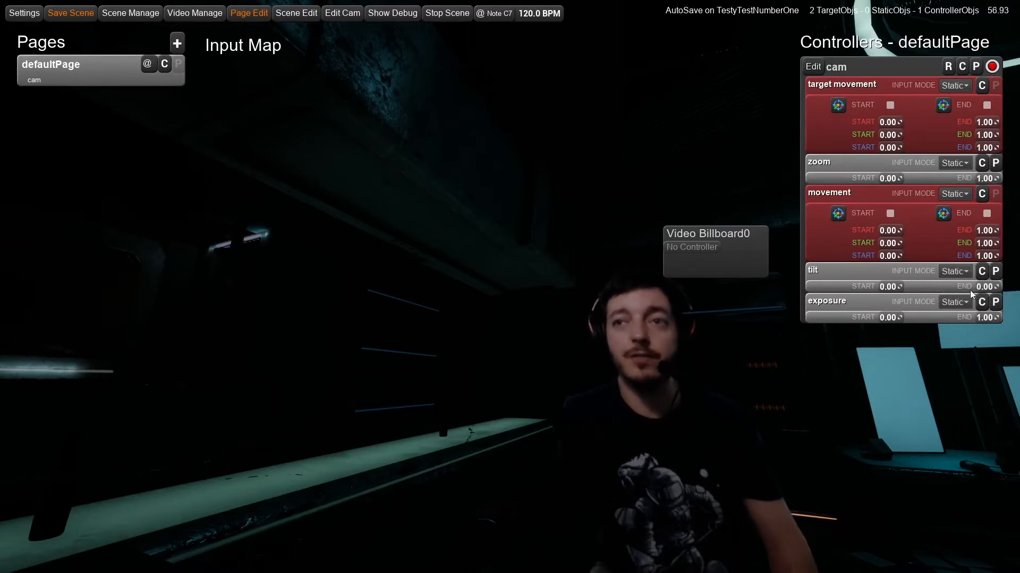
- Animate the cam controller's tilt with the sin 1x up curve, from a start of -0.05 to an end of 0.03
{"action": "left_click_drag", "start_coordinate": [986, 292], "coordinate": [977, 293]}
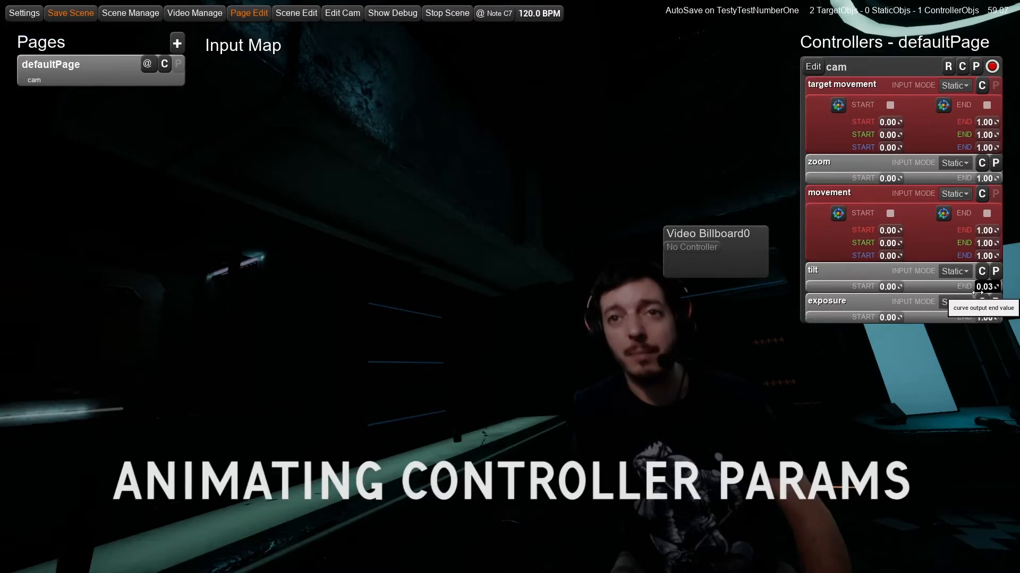
{"action": "left_click", "coordinate": [951, 271]}
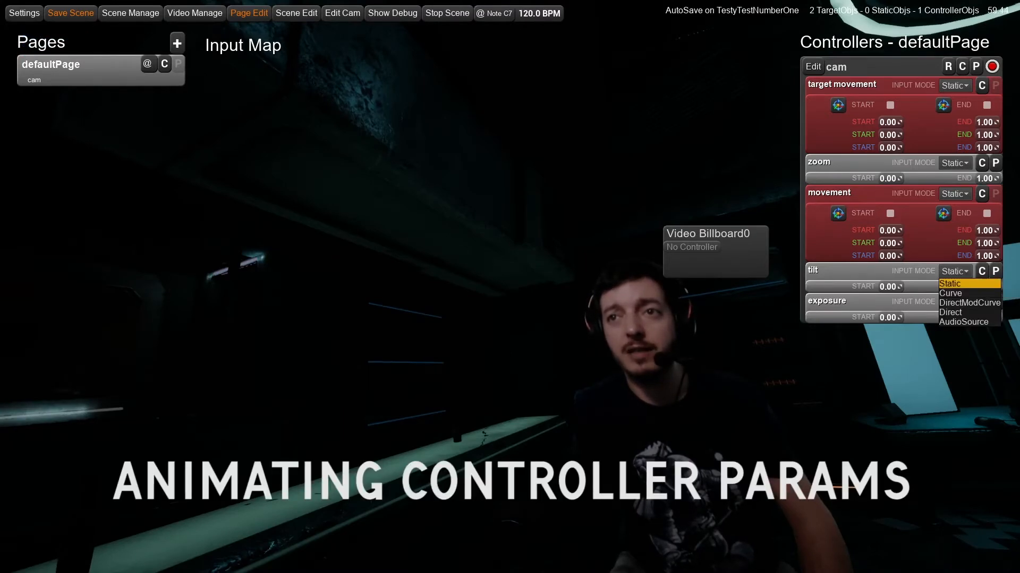
{"action": "left_click", "coordinate": [984, 294]}
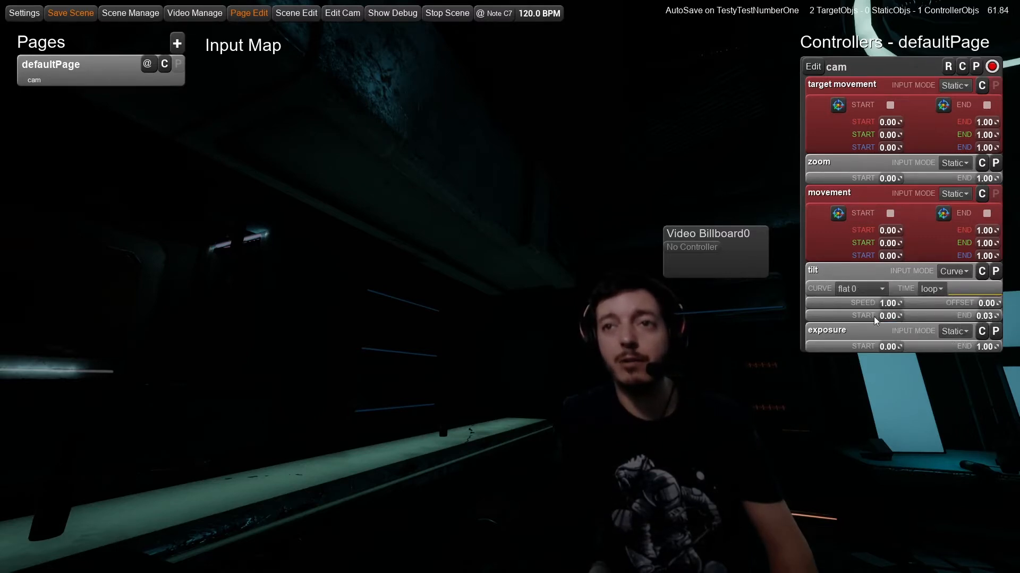
{"action": "mouse_move", "coordinate": [885, 315]}
{"action": "left_mouse_down"}
{"action": "mouse_move", "coordinate": [875, 315]}
{"action": "mouse_move", "coordinate": [893, 315]}
{"action": "left_mouse_up"}
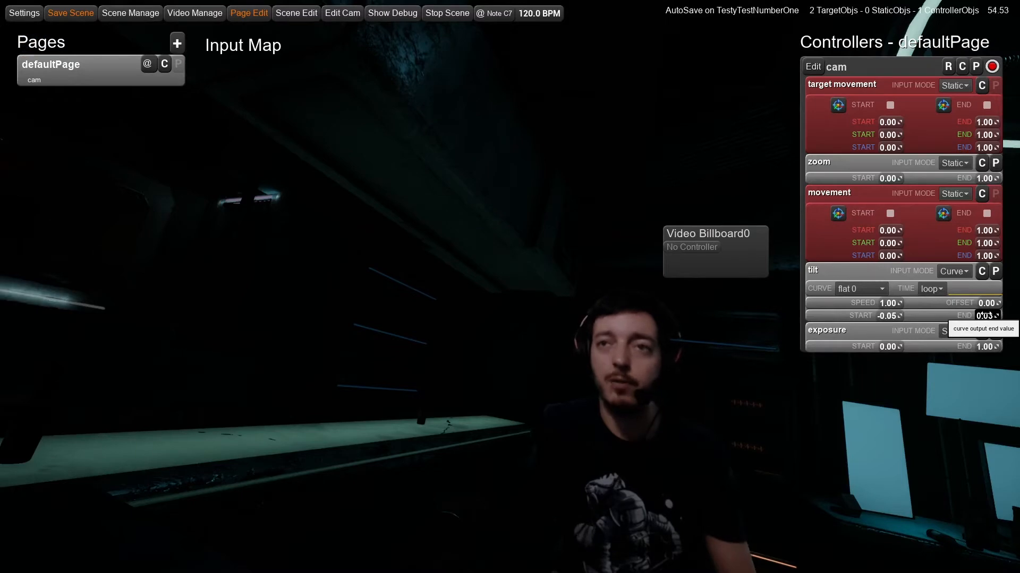
{"action": "left_click", "coordinate": [868, 290]}
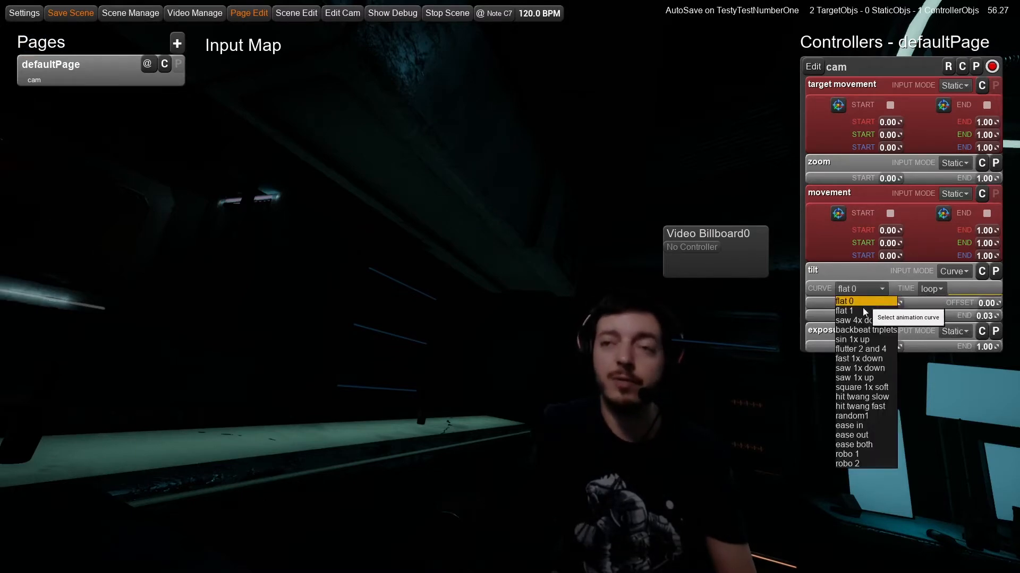
{"action": "left_click", "coordinate": [861, 339]}
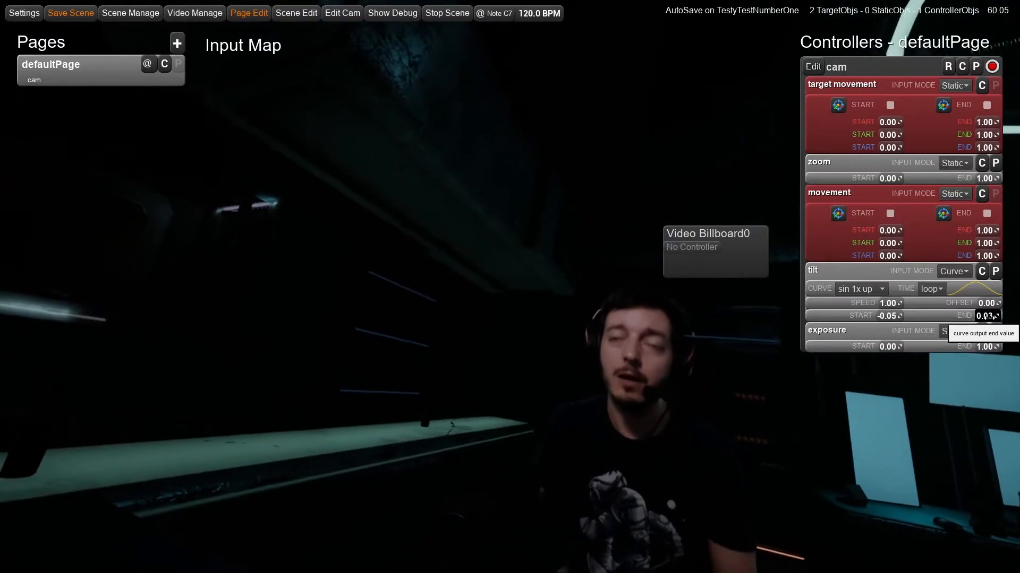
- Try faster and slower speeds for the tilt curve, and set its speed to 0.25
{"action": "left_click_drag", "start_coordinate": [889, 301], "coordinate": [914, 302]}
{"action": "left_click_drag", "start_coordinate": [892, 301], "coordinate": [866, 305]}
{"action": "left_click_drag", "start_coordinate": [881, 305], "coordinate": [870, 305]}
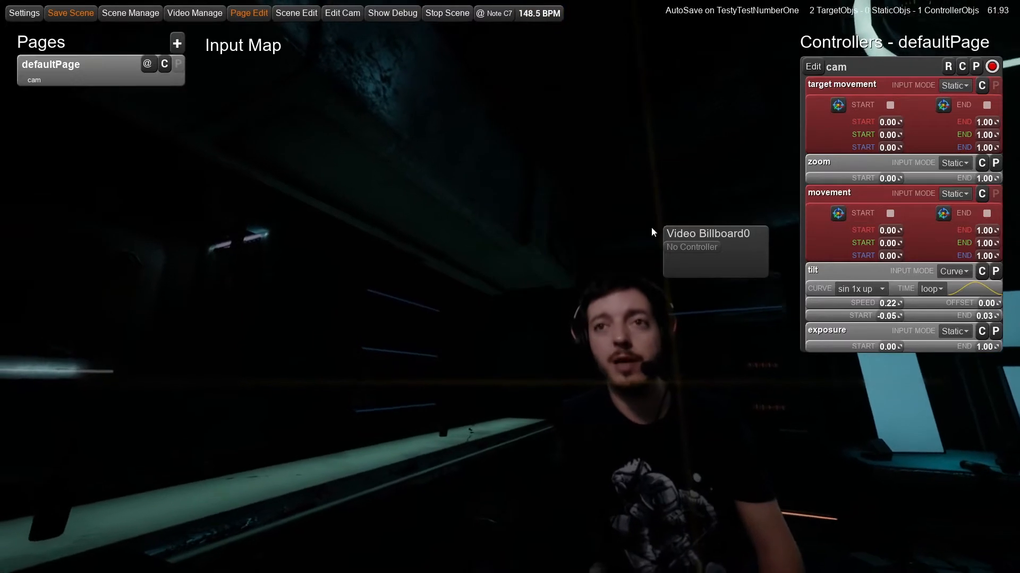
{"action": "left_click", "coordinate": [888, 303]}
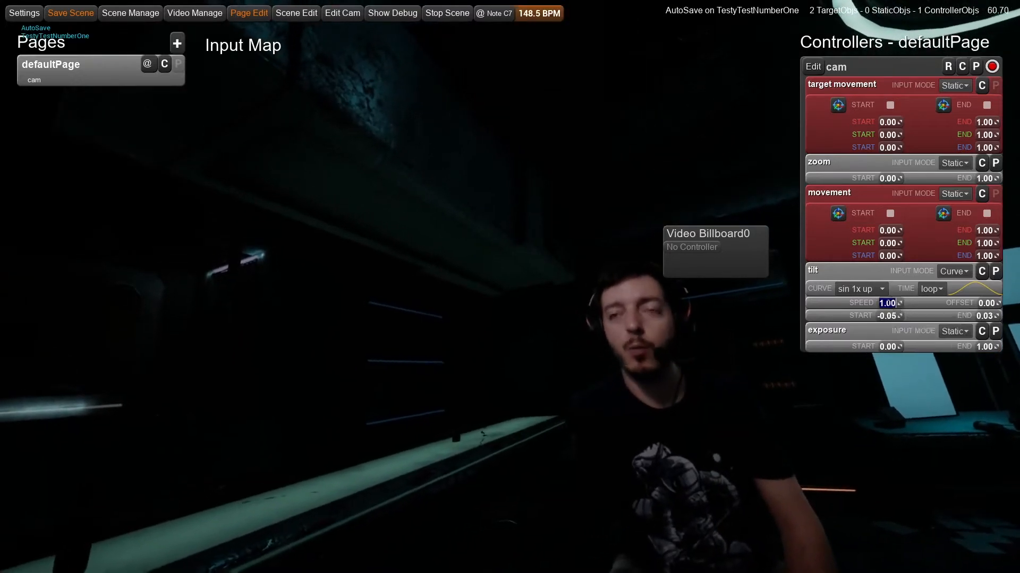
{"action": "key", "text": "Return"}
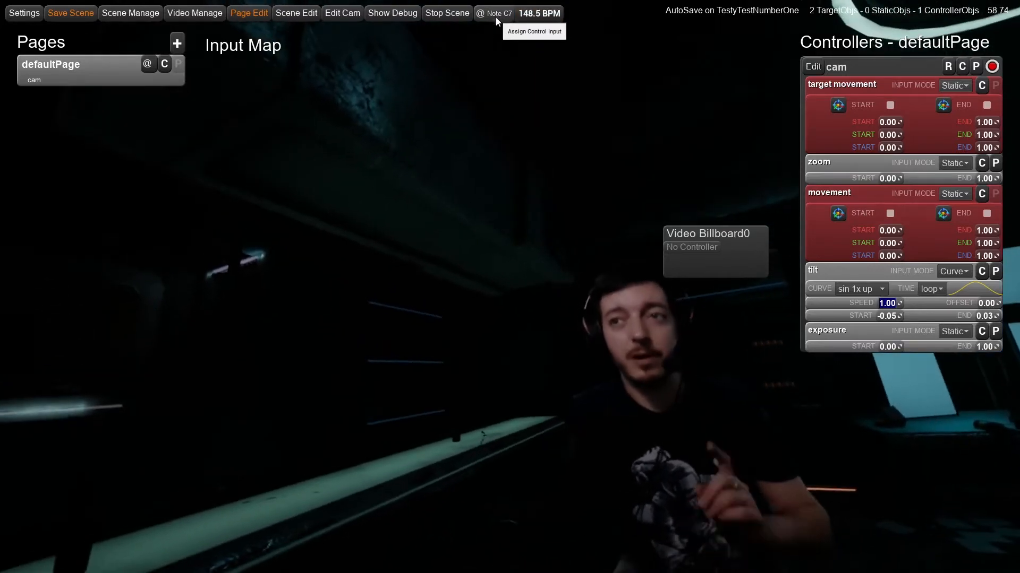
{"action": "left_click", "coordinate": [889, 309]}
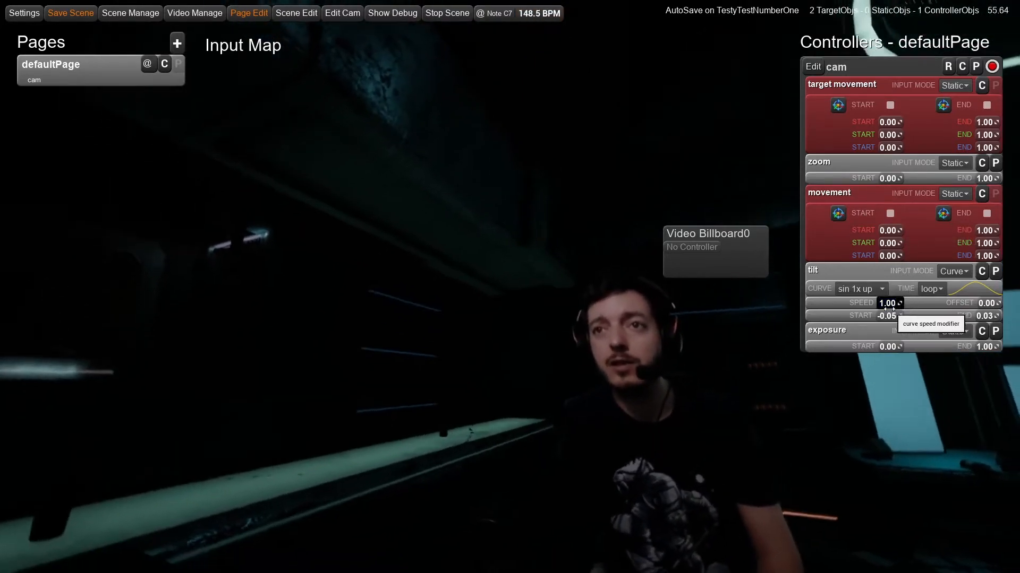
{"action": "type", "text": "0.25"}
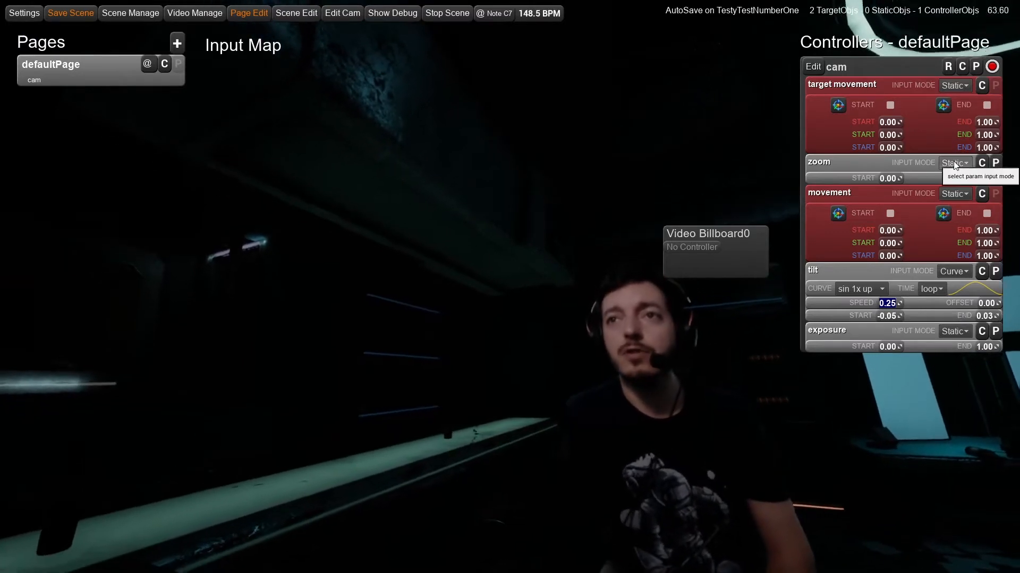
- Set the zoom end value to 1.17, and drive zoom with the flutter 2 and 4 curve
{"action": "mouse_move", "coordinate": [985, 179]}
{"action": "left_mouse_down"}
{"action": "mouse_move", "coordinate": [958, 178]}
{"action": "mouse_move", "coordinate": [1012, 179]}
{"action": "mouse_move", "coordinate": [988, 179]}
{"action": "left_mouse_up"}
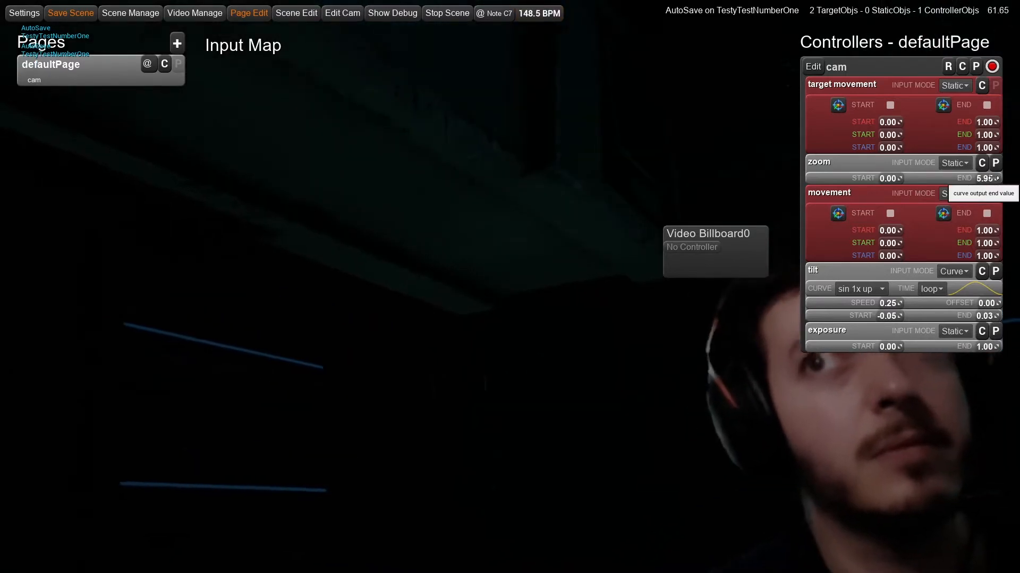
{"action": "left_click_drag", "start_coordinate": [990, 179], "coordinate": [989, 179]}
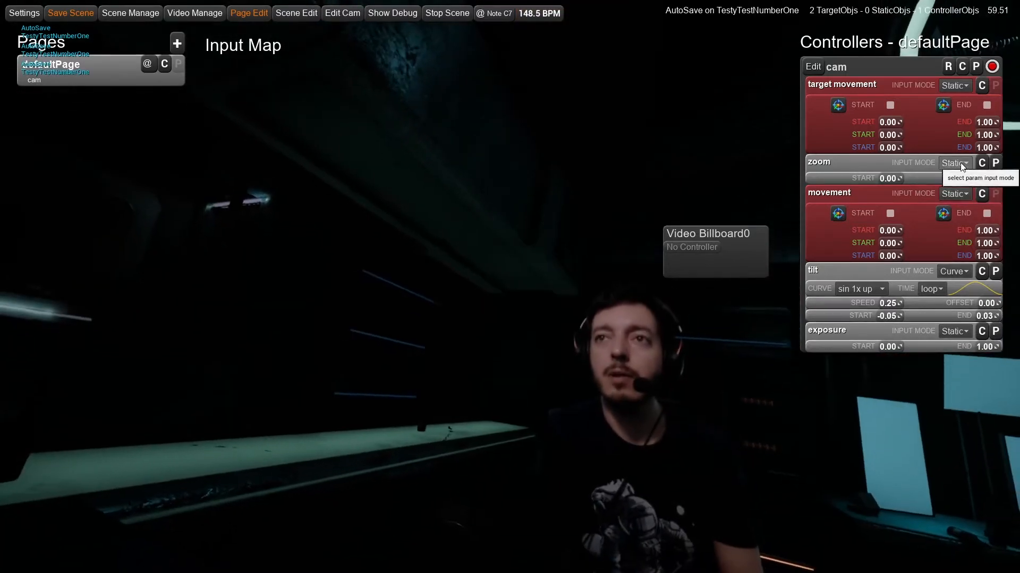
{"action": "left_click", "coordinate": [956, 163]}
{"action": "left_click", "coordinate": [961, 186]}
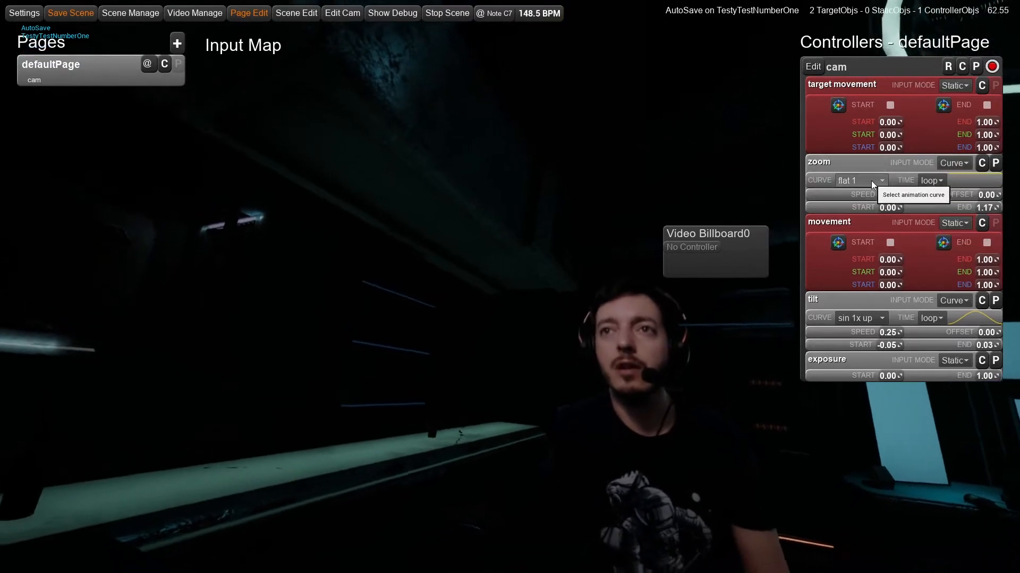
{"action": "left_click", "coordinate": [871, 181]}
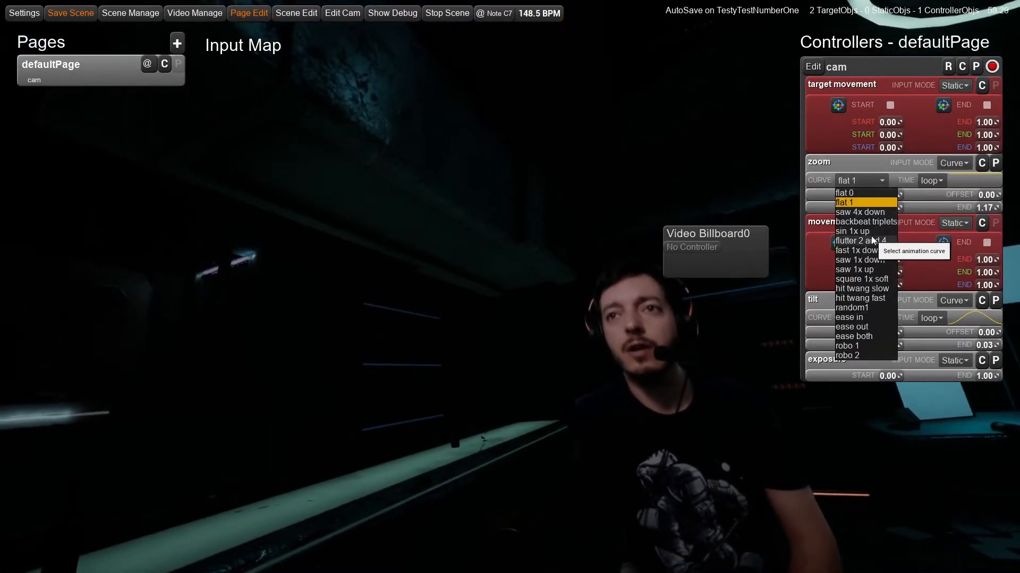
{"action": "left_click", "coordinate": [875, 239]}
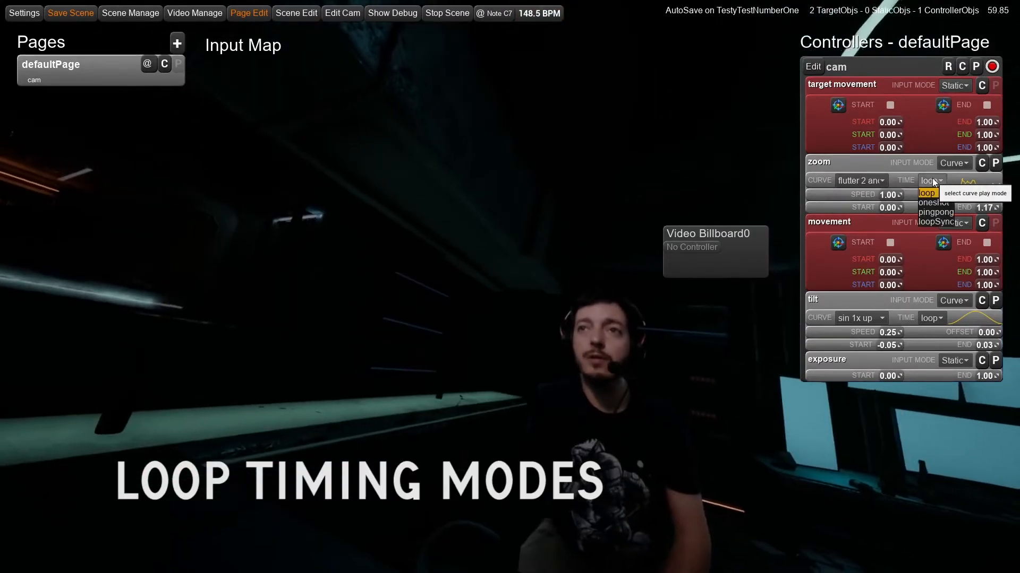
- Set the zoom curve's play mode to oneshot, and trigger it by reactivating defaultPage
{"action": "left_click", "coordinate": [933, 181]}
{"action": "left_click", "coordinate": [938, 200]}
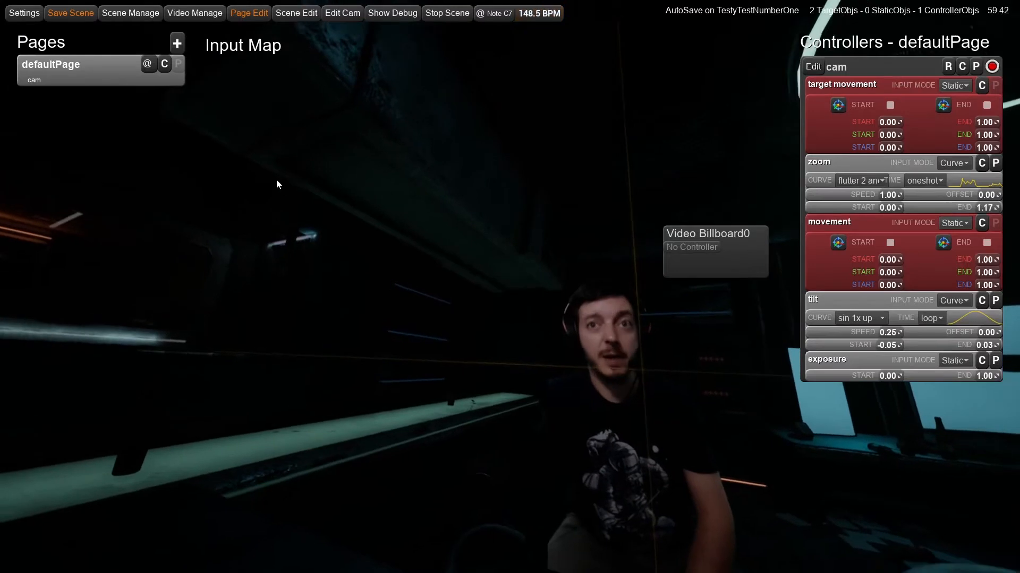
{"action": "left_click", "coordinate": [117, 71]}
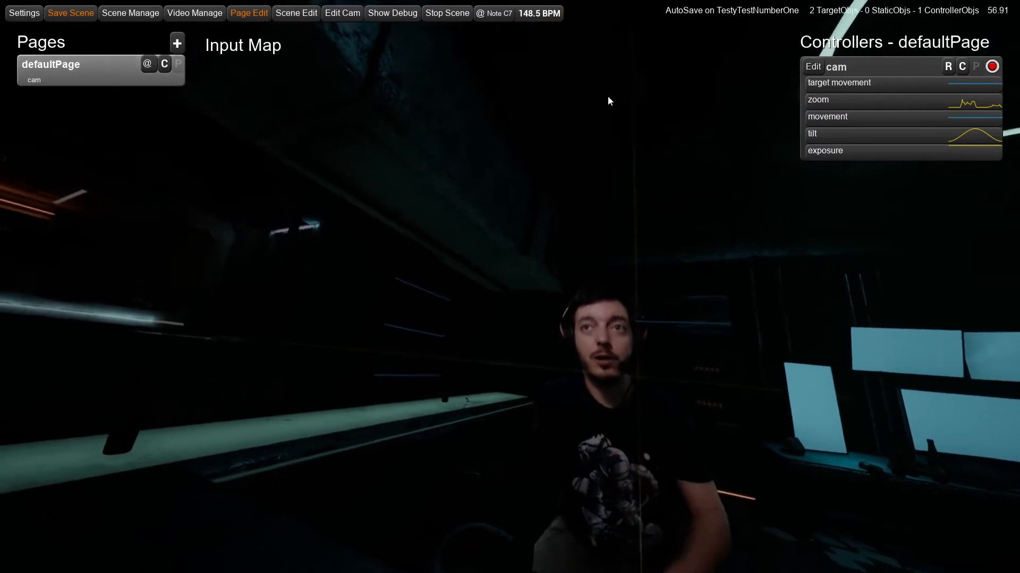
- Return the zoom parameter to Static input mode, and expand the movement and target movement parameters
{"action": "left_click", "coordinate": [867, 105]}
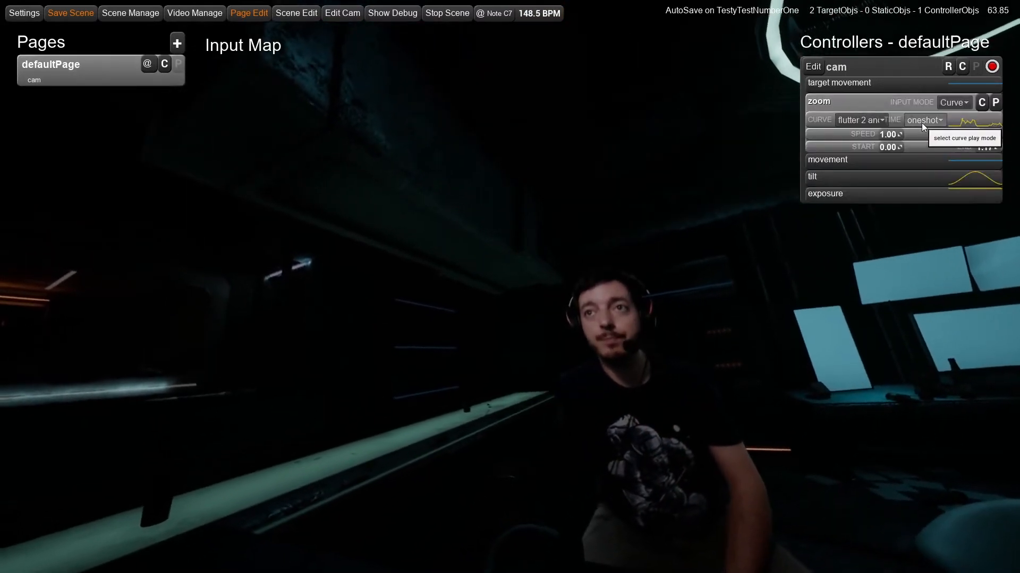
{"action": "left_click", "coordinate": [953, 102]}
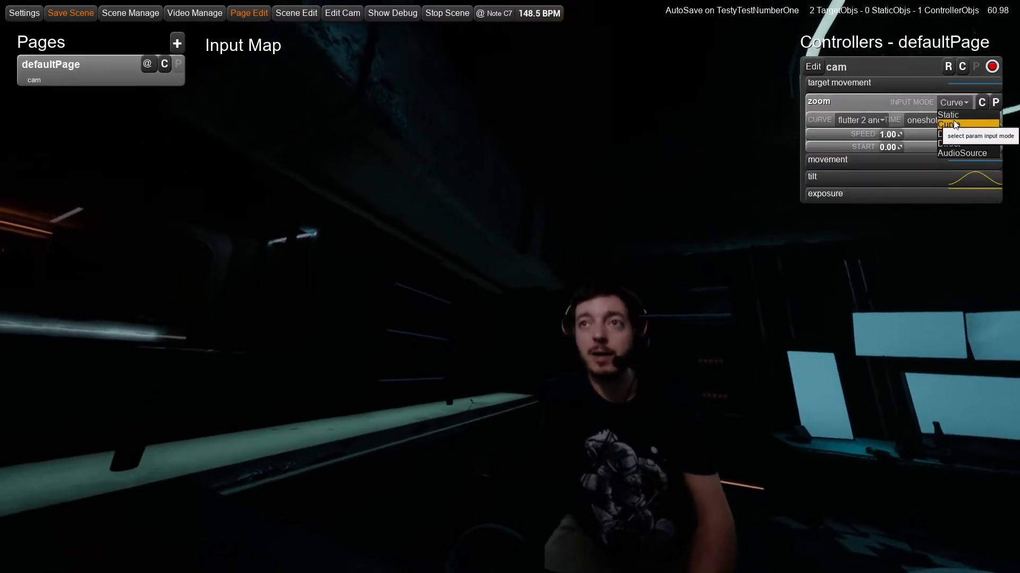
{"action": "left_click", "coordinate": [947, 119]}
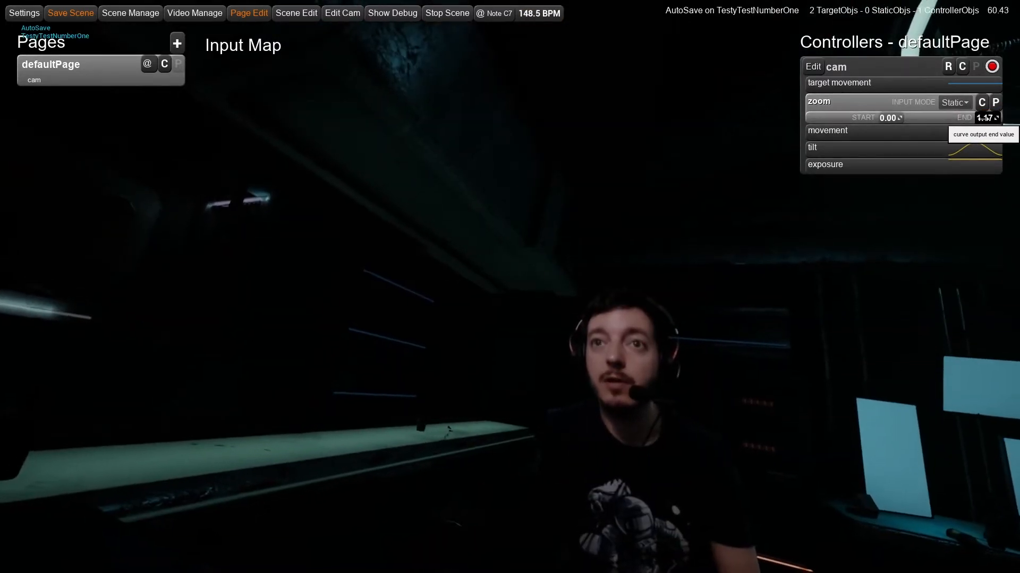
{"action": "left_click", "coordinate": [837, 133]}
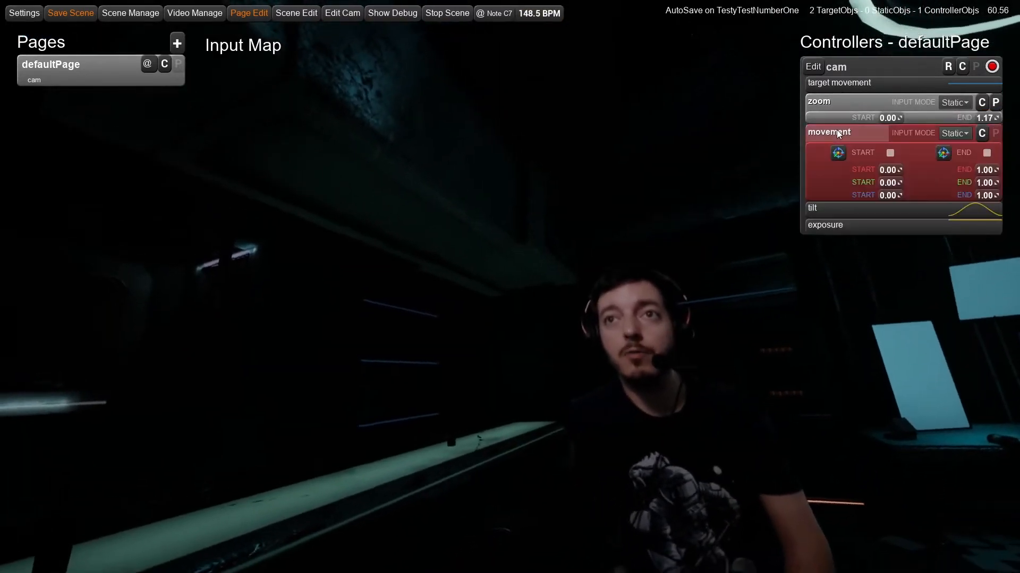
{"action": "left_click", "coordinate": [836, 84]}
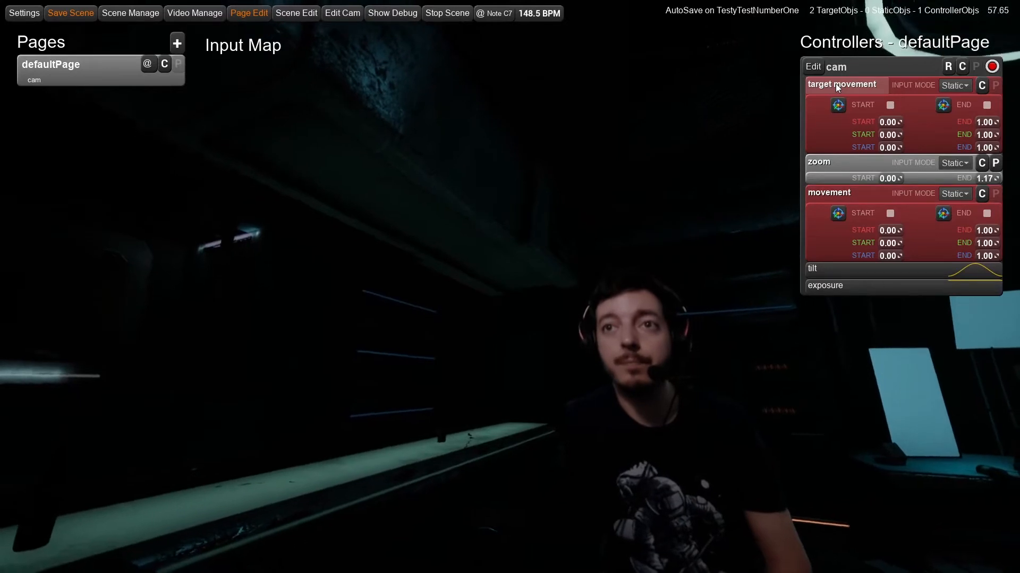
- Expand the cam controller's exposure parameter and set its end value to 1.13
{"action": "left_click", "coordinate": [835, 285]}
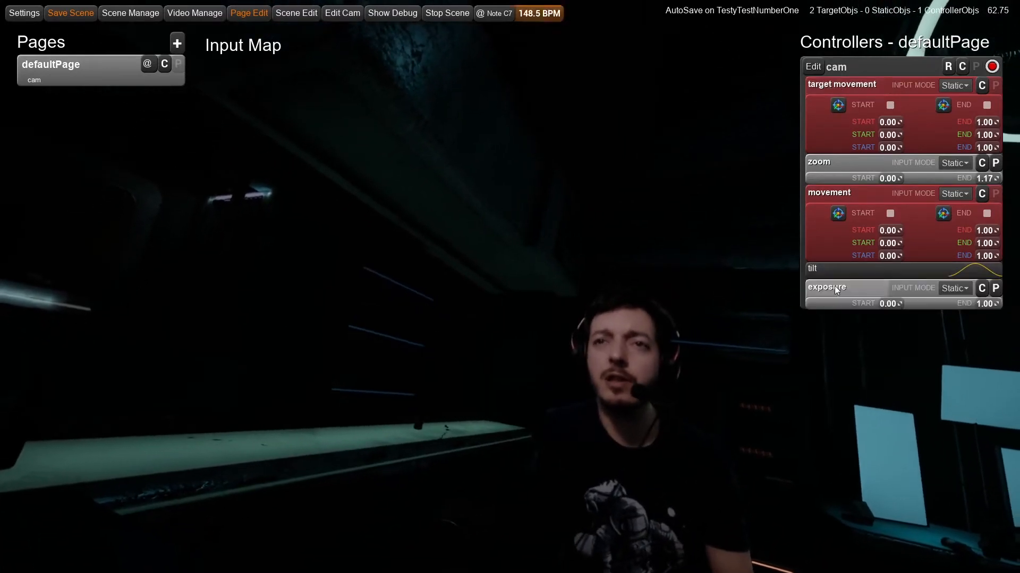
{"action": "left_click_drag", "start_coordinate": [980, 303], "coordinate": [982, 303]}
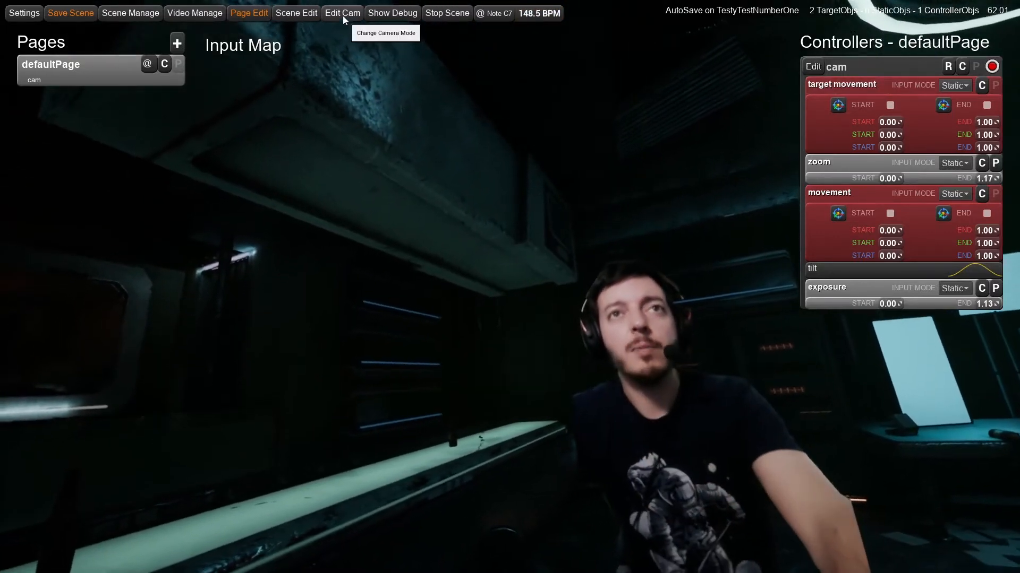
- View the scene through the edit camera and reposition Camera0 in scene editing mode with its move gizmo
{"action": "left_click", "coordinate": [343, 15]}
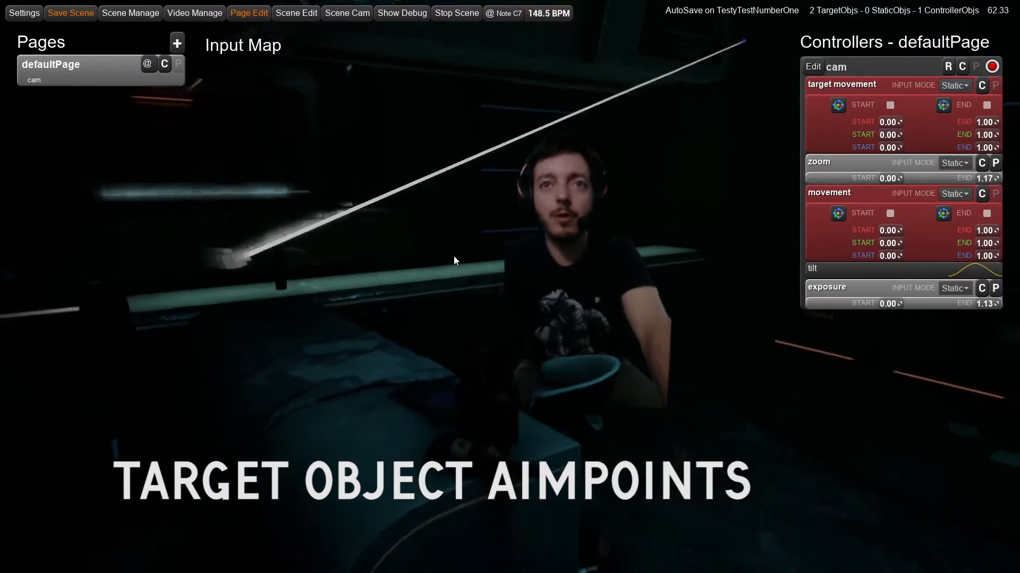
{"action": "right_click_drag", "start_coordinate": [453, 266], "coordinate": [557, 256]}
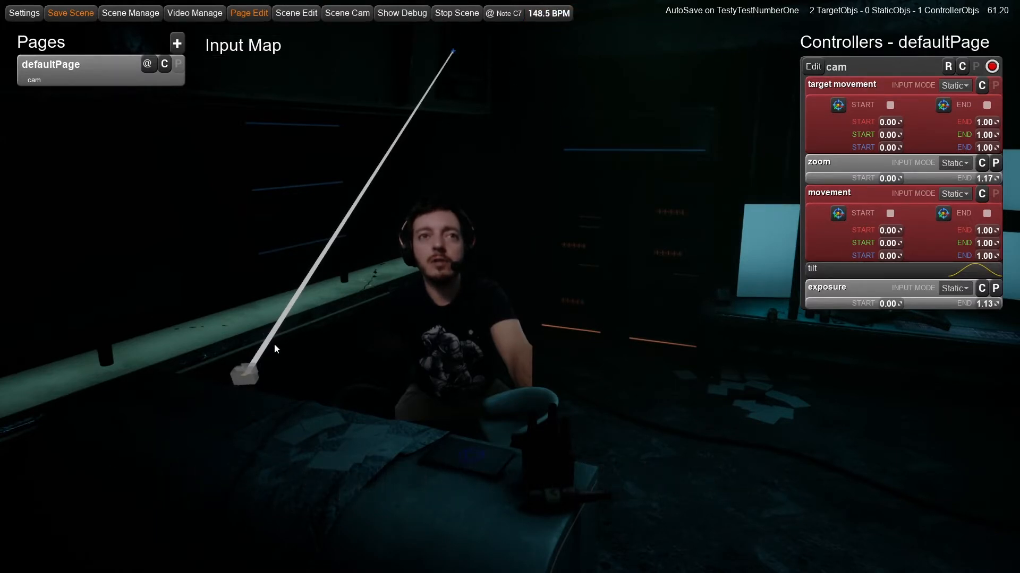
{"action": "left_click", "coordinate": [299, 17]}
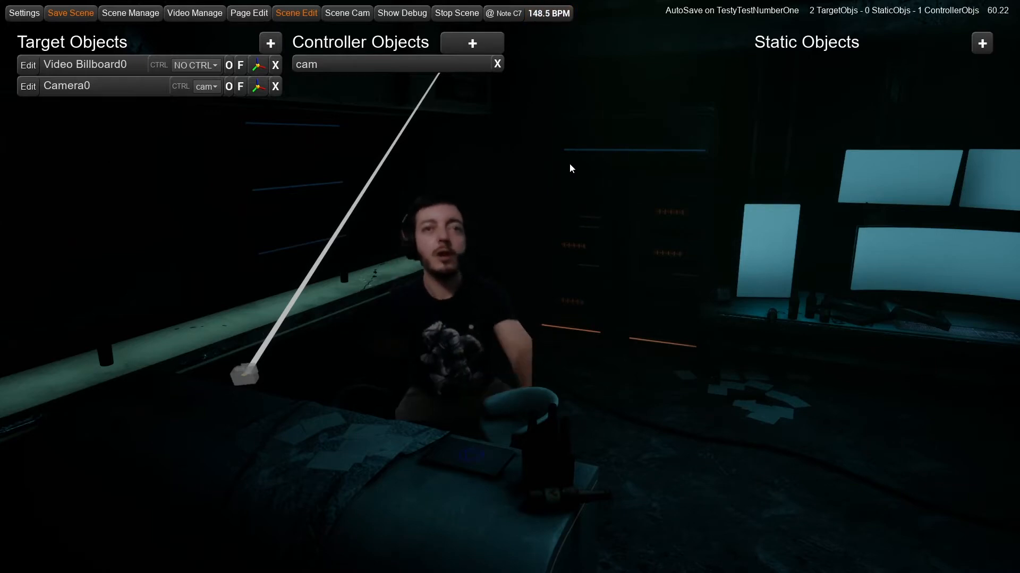
{"action": "right_click_drag", "start_coordinate": [598, 237], "coordinate": [435, 218]}
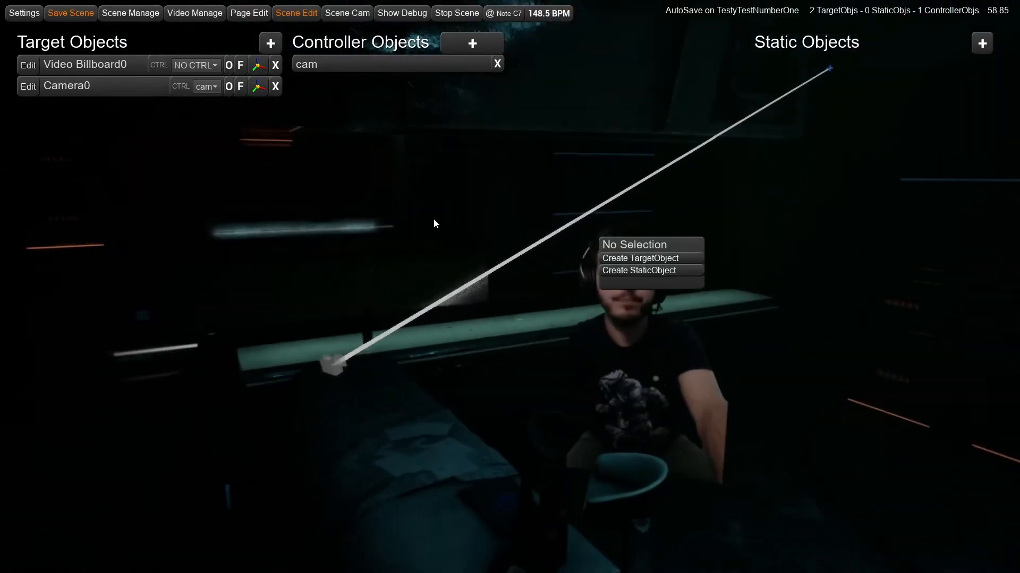
{"action": "right_click", "coordinate": [332, 367]}
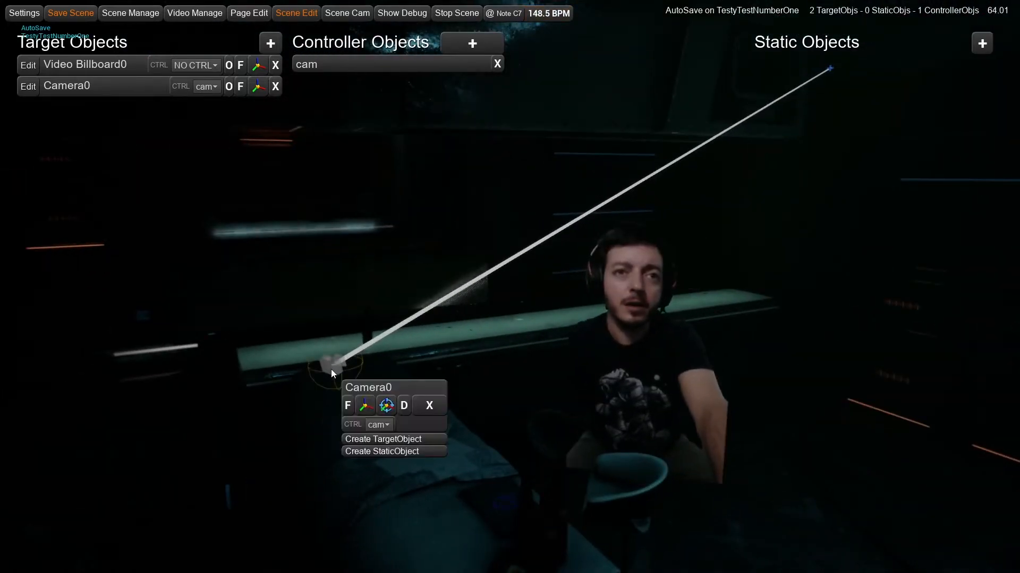
{"action": "left_click", "coordinate": [364, 403]}
{"action": "left_click_drag", "start_coordinate": [397, 362], "coordinate": [310, 367]}
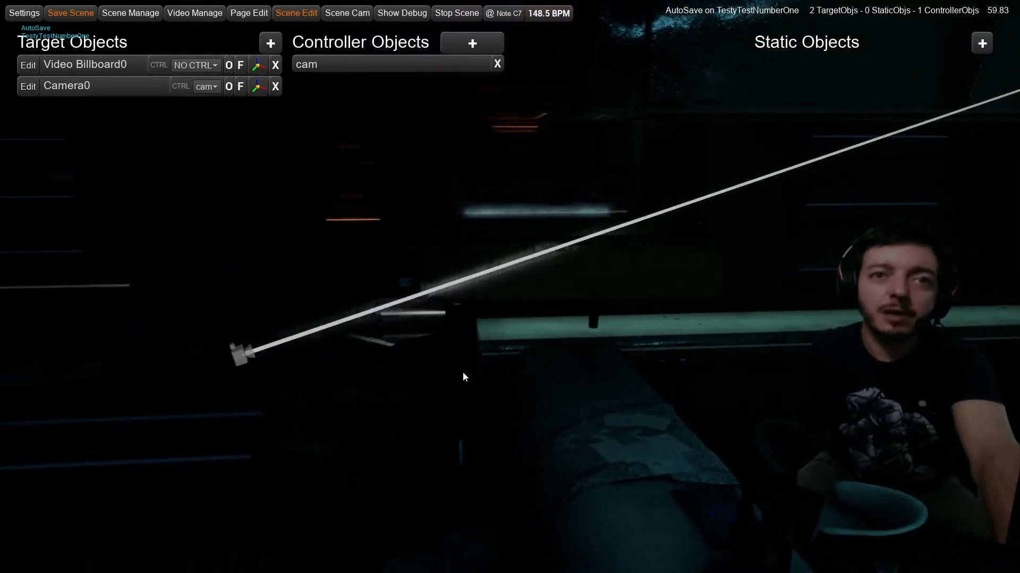
- Move Camera0's aim point onto the webcam billboard figure, and fine-tune the framing through the scene camera
{"action": "right_click", "coordinate": [247, 355]}
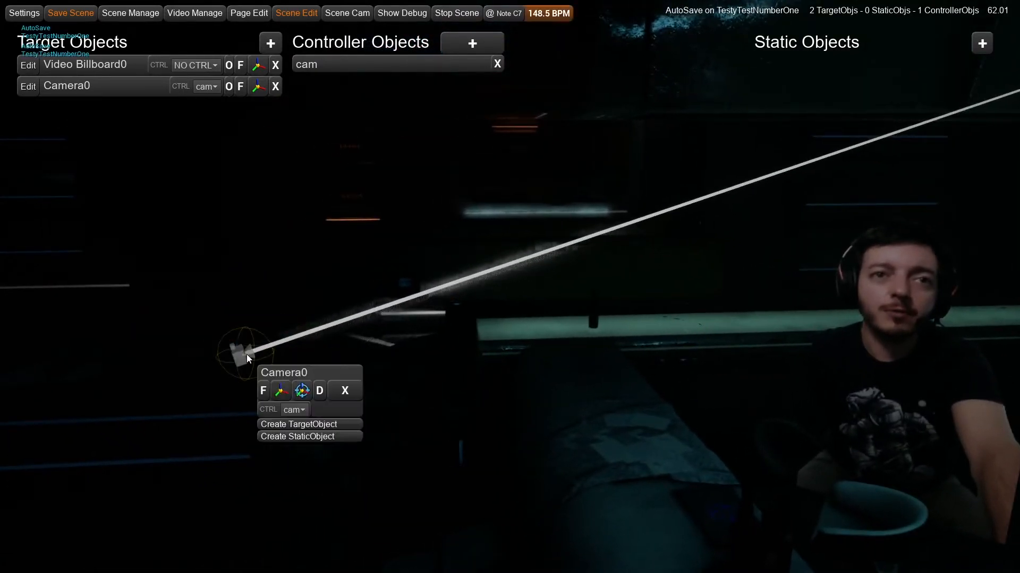
{"action": "left_click", "coordinate": [300, 392]}
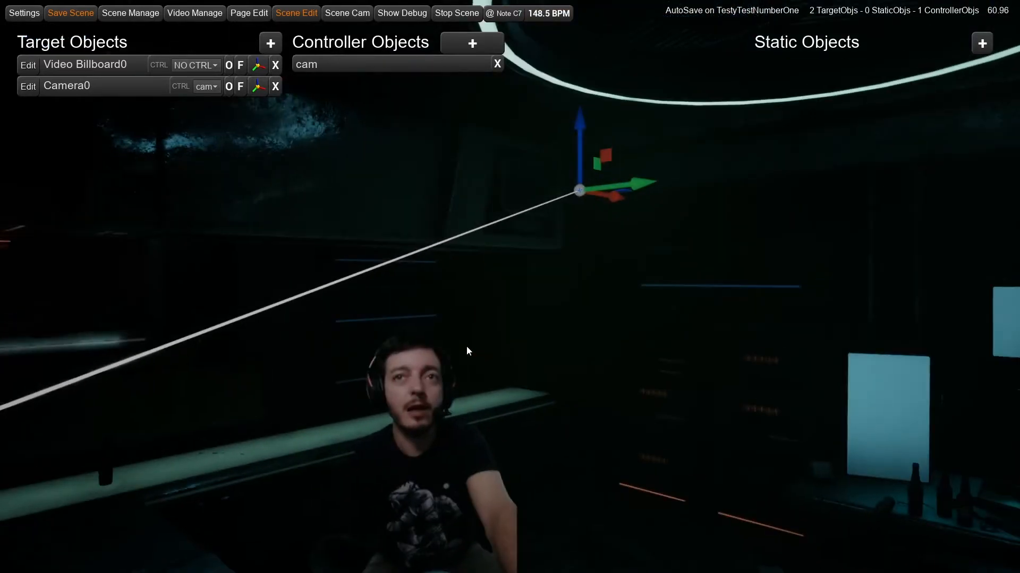
{"action": "left_click_drag", "start_coordinate": [597, 167], "coordinate": [389, 346]}
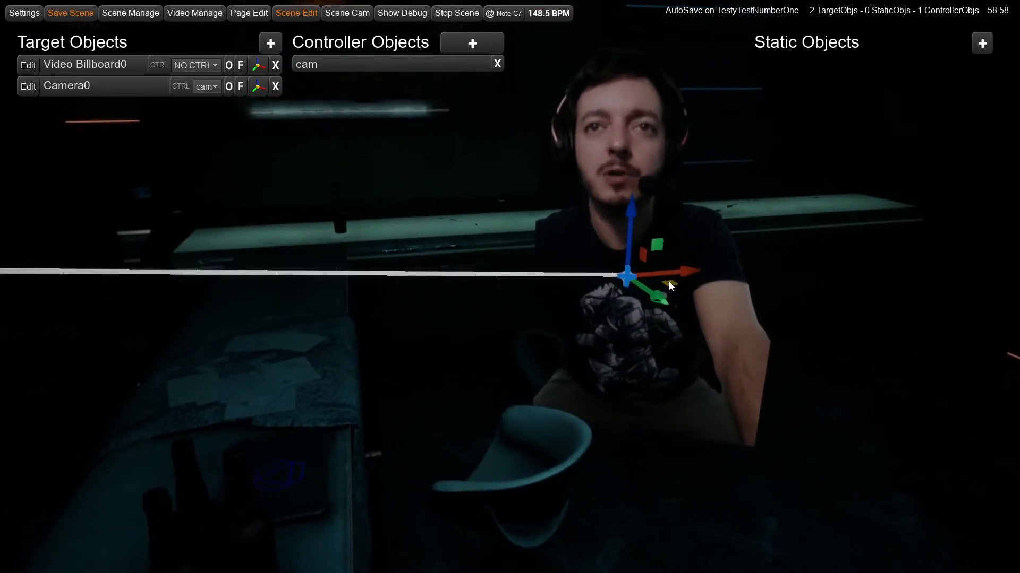
{"action": "left_click_drag", "start_coordinate": [671, 284], "coordinate": [651, 222]}
{"action": "right_click_drag", "start_coordinate": [426, 289], "coordinate": [655, 285]}
{"action": "left_click_drag", "start_coordinate": [697, 244], "coordinate": [700, 242]}
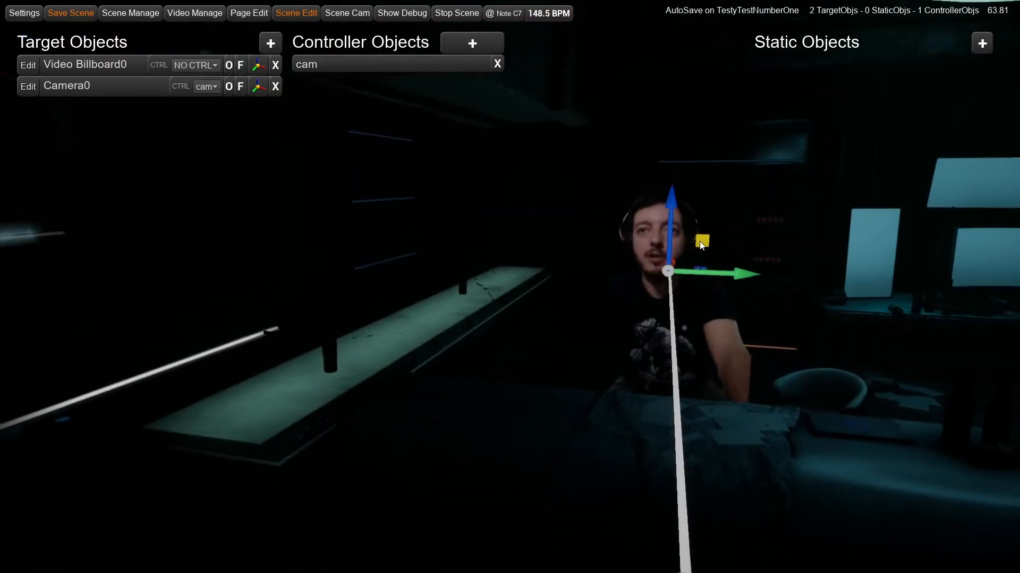
{"action": "right_click_drag", "start_coordinate": [581, 275], "coordinate": [559, 346]}
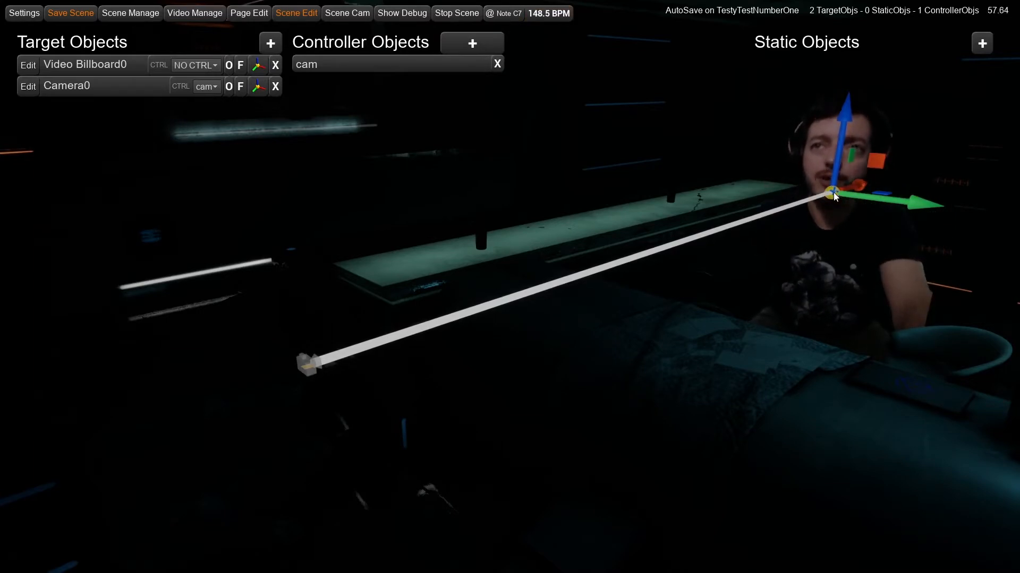
{"action": "left_click", "coordinate": [340, 15]}
{"action": "mouse_move", "coordinate": [546, 291]}
{"action": "left_mouse_down"}
{"action": "mouse_move", "coordinate": [533, 293]}
{"action": "mouse_move", "coordinate": [549, 297]}
{"action": "left_mouse_up"}
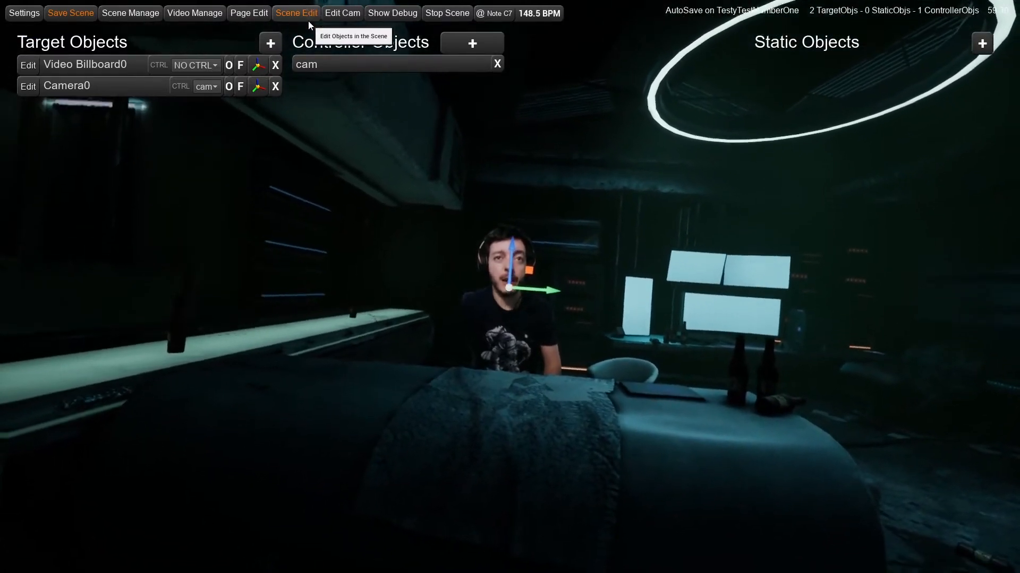
- With the edit camera active, switch defaultPage's cam movement parameter to Curve input mode using the 3d Point-To-Point curve
{"action": "left_click", "coordinate": [257, 13]}
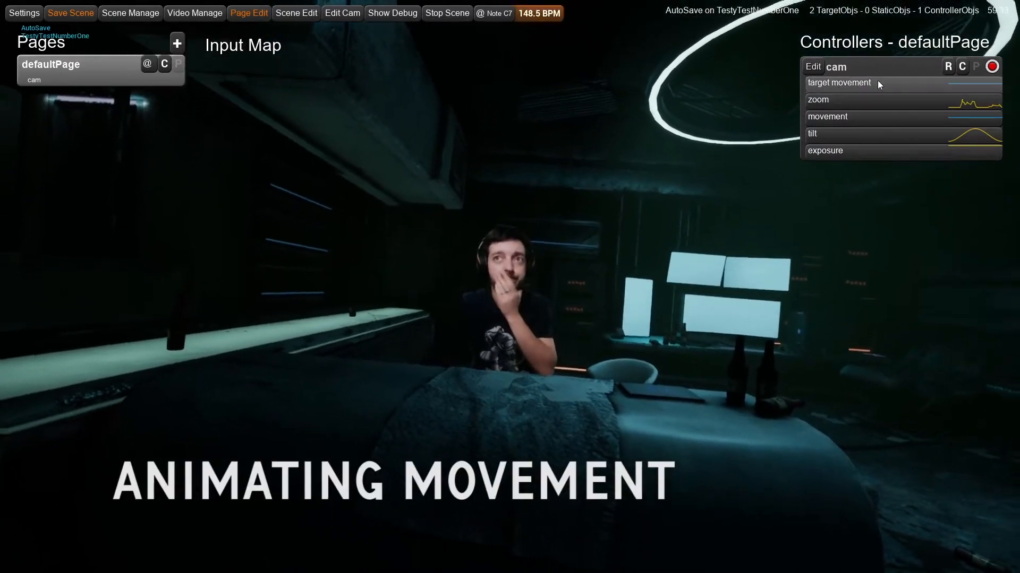
{"action": "left_click", "coordinate": [874, 118]}
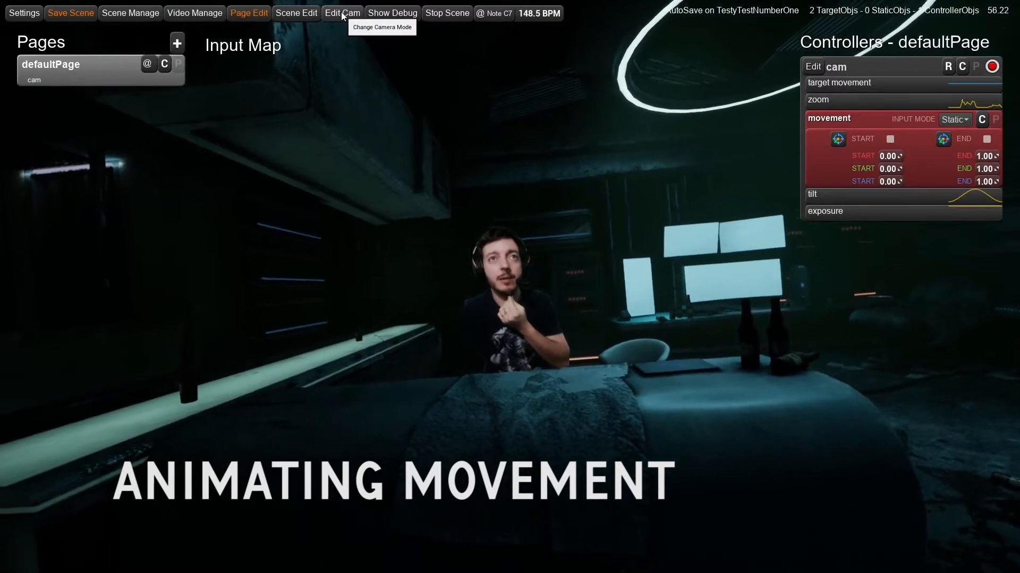
{"action": "left_click", "coordinate": [301, 14]}
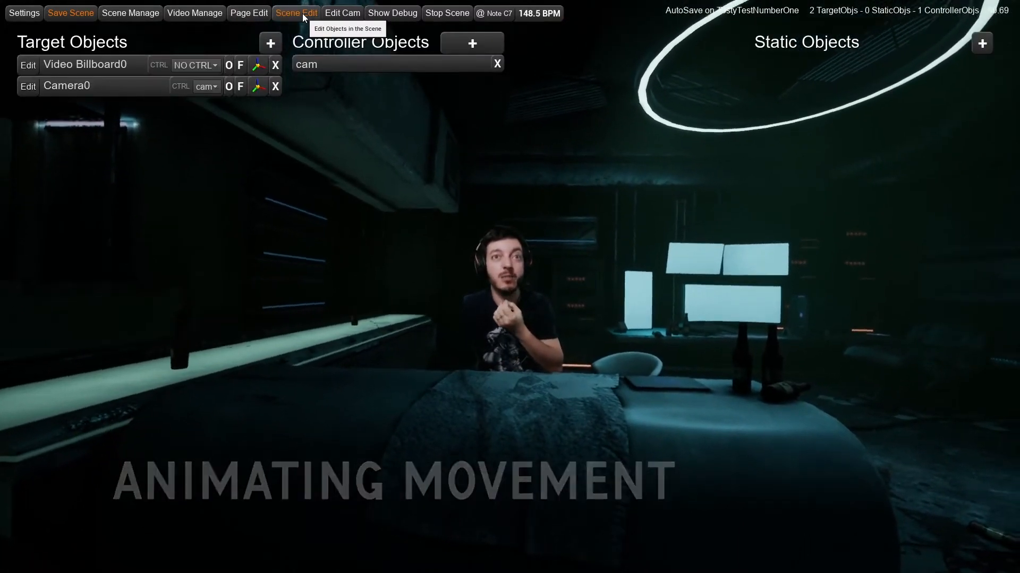
{"action": "left_click", "coordinate": [339, 14]}
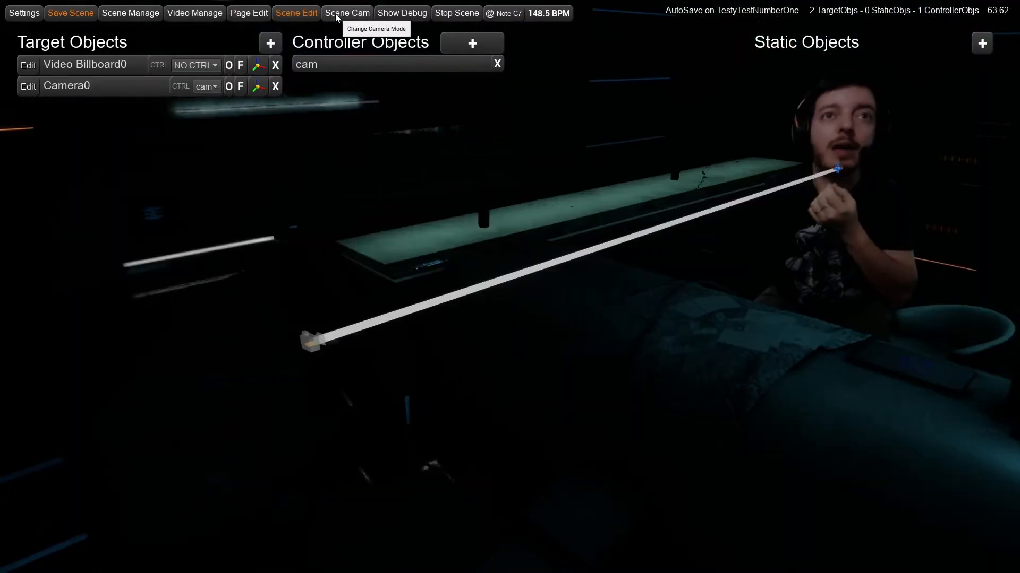
{"action": "left_click", "coordinate": [263, 13]}
{"action": "left_click", "coordinate": [347, 14]}
{"action": "left_click", "coordinate": [347, 15]}
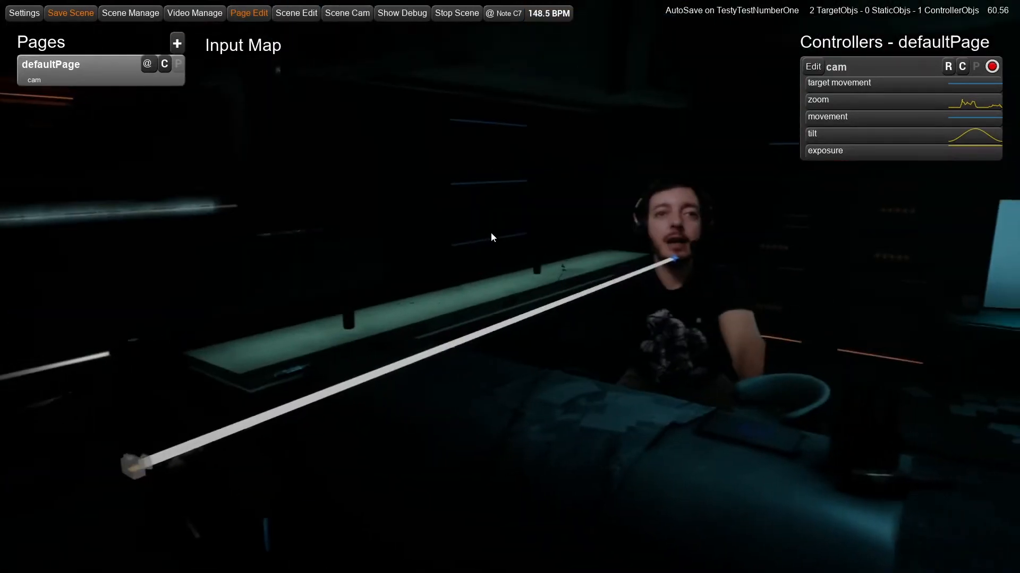
{"action": "left_click", "coordinate": [833, 117]}
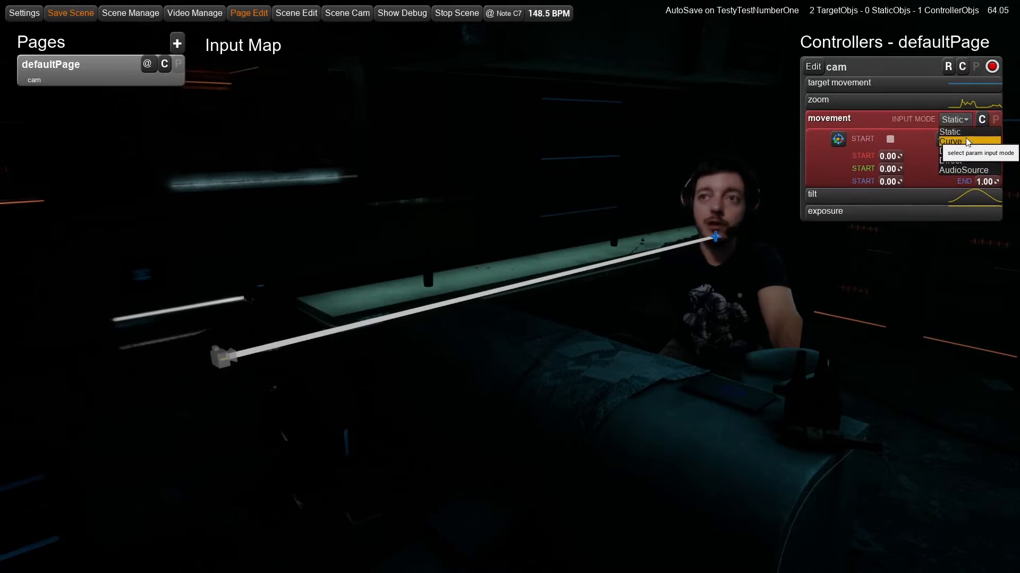
{"action": "left_click", "coordinate": [965, 140]}
{"action": "left_click", "coordinate": [874, 136]}
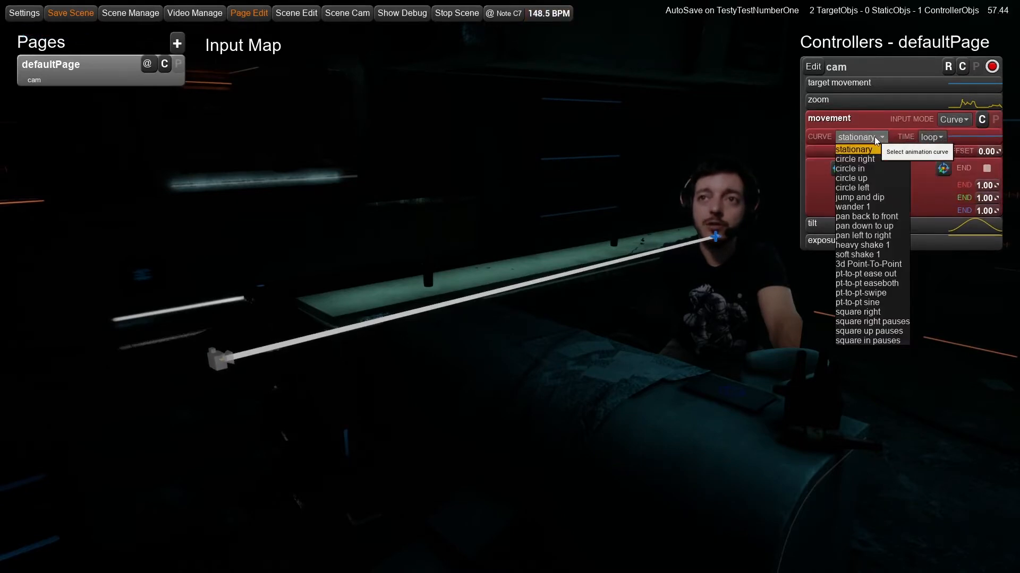
{"action": "left_click", "coordinate": [880, 264]}
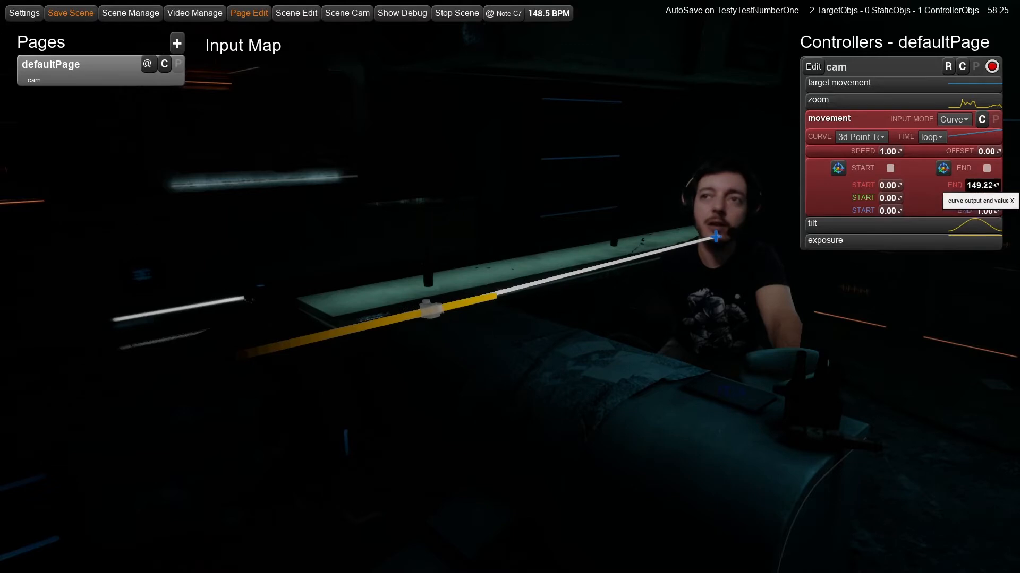
- Position the movement curve's end point at 16.45, 159.34, 1.00 and its start point at 23.73, -97.30, 45.24
{"action": "left_click_drag", "start_coordinate": [989, 185], "coordinate": [986, 198]}
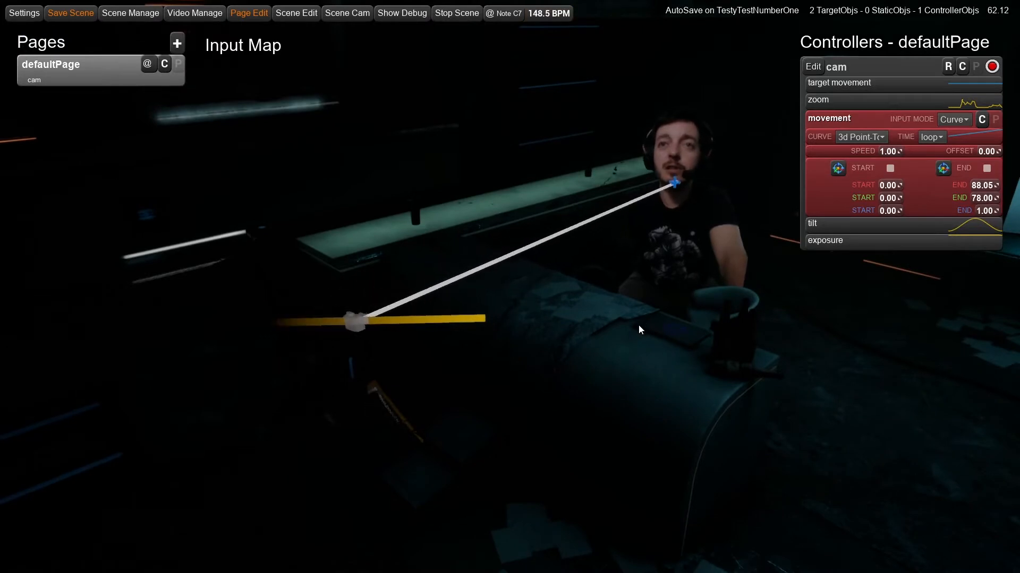
{"action": "left_click", "coordinate": [943, 168]}
{"action": "mouse_move", "coordinate": [546, 337]}
{"action": "left_mouse_down"}
{"action": "mouse_move", "coordinate": [527, 320]}
{"action": "mouse_move", "coordinate": [528, 352]}
{"action": "mouse_move", "coordinate": [546, 350]}
{"action": "left_mouse_up"}
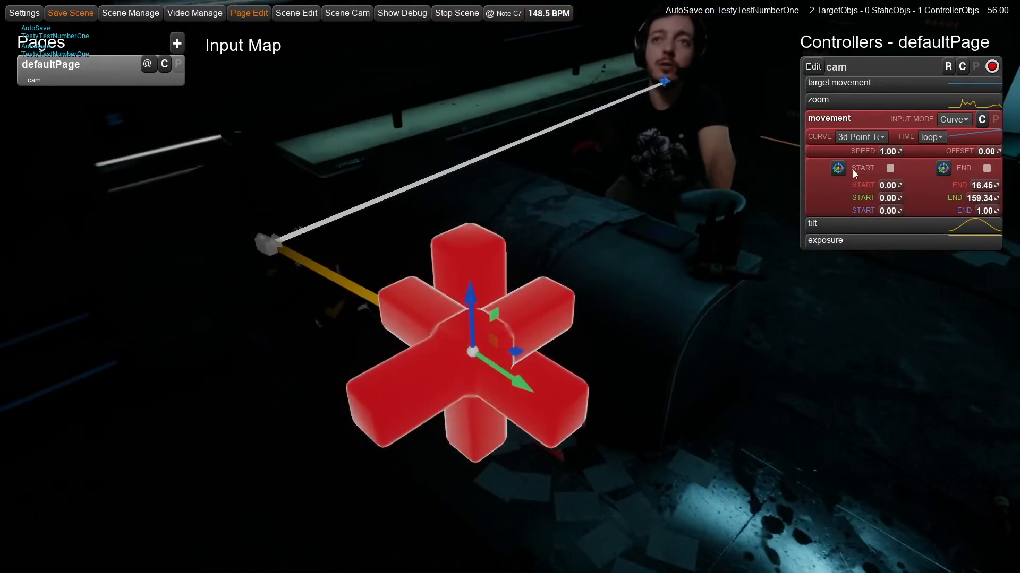
{"action": "left_click", "coordinate": [838, 169]}
{"action": "left_click_drag", "start_coordinate": [299, 233], "coordinate": [288, 211]}
{"action": "left_click_drag", "start_coordinate": [229, 129], "coordinate": [229, 126]}
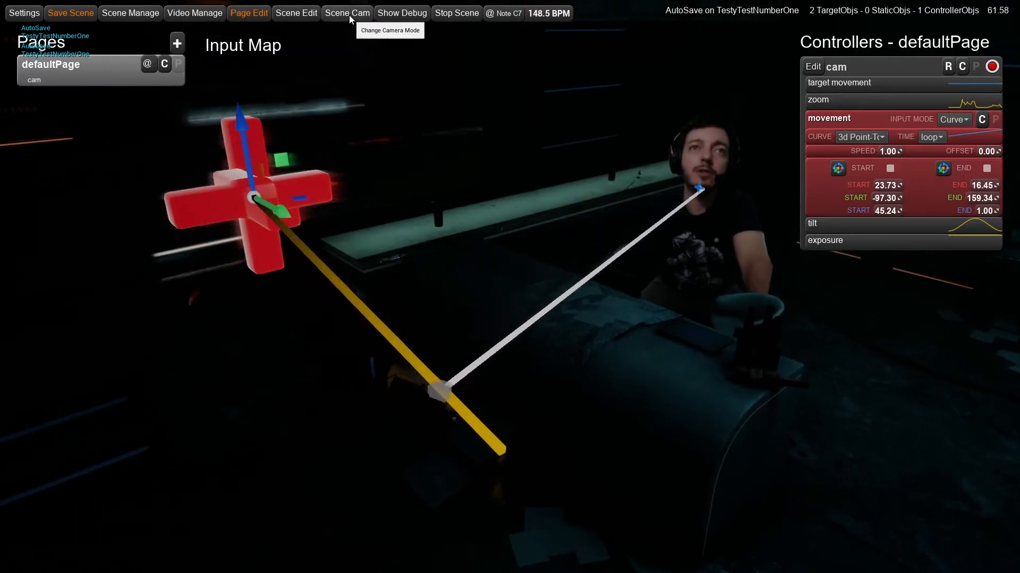
- Through the scene camera, set the movement curve's speed to 0.25 and change the curve to pt-to-pt sine
{"action": "left_click", "coordinate": [349, 14]}
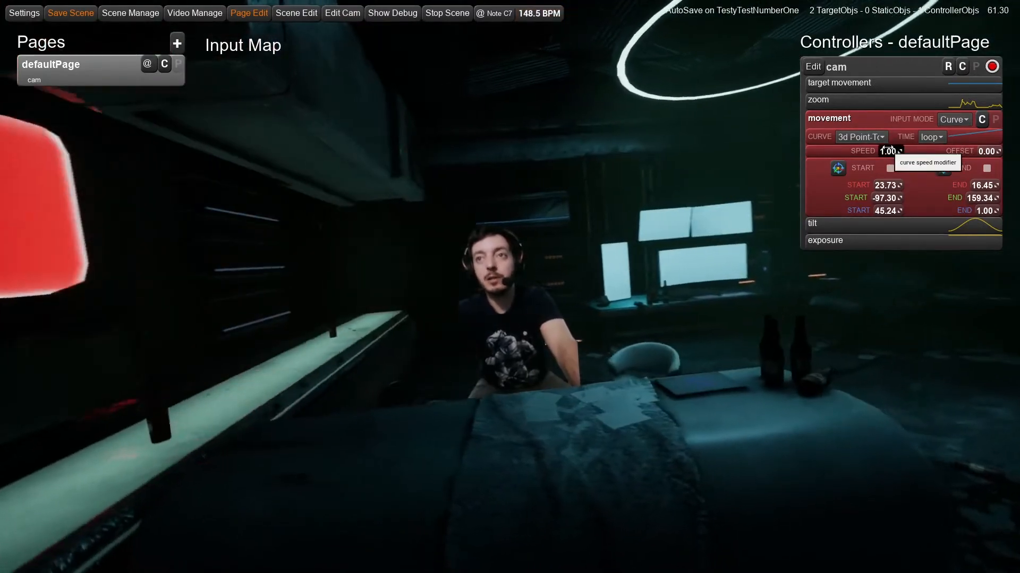
{"action": "left_click", "coordinate": [886, 148]}
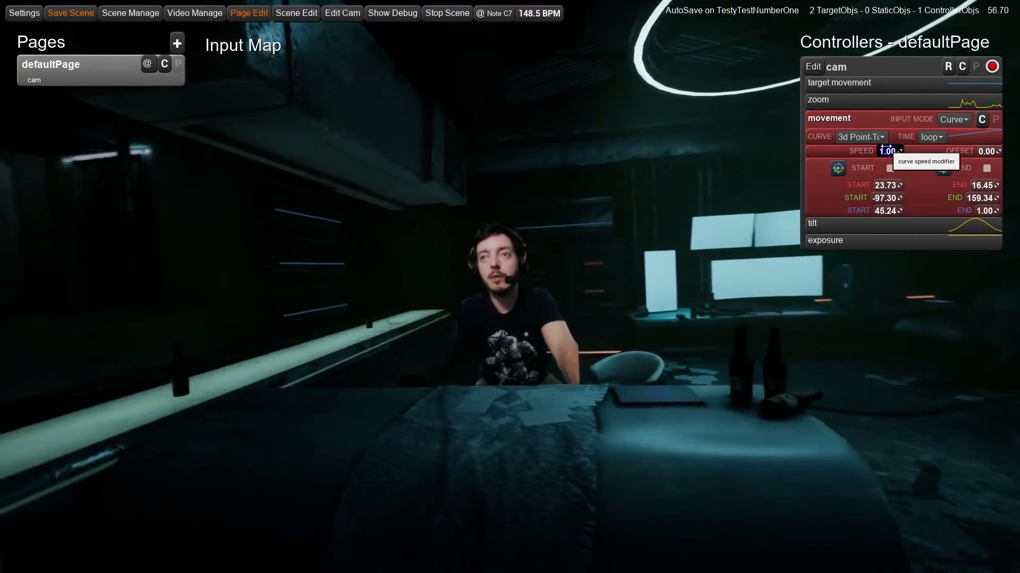
{"action": "type", "text": "0.25"}
{"action": "key", "text": "Return"}
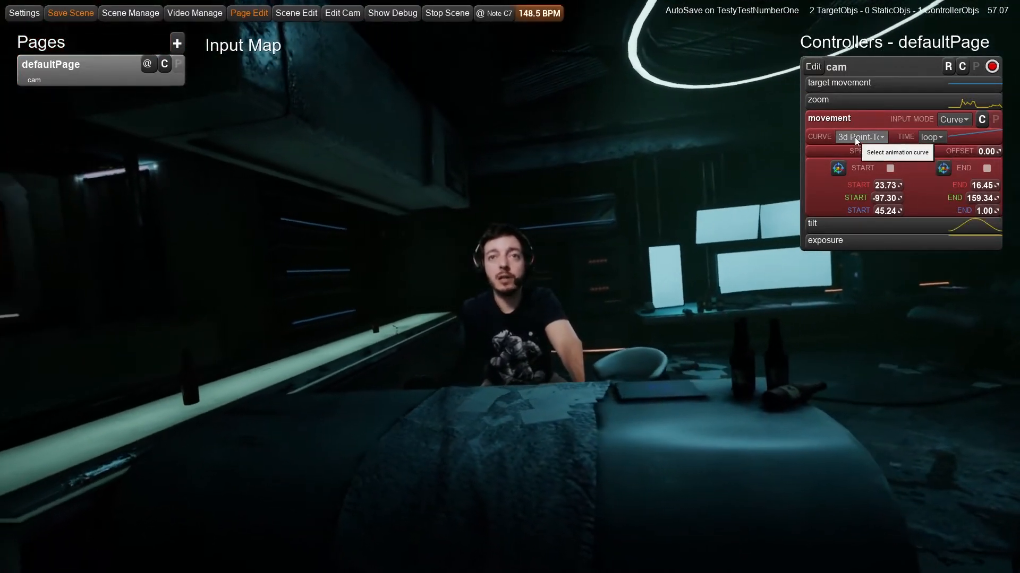
{"action": "left_click", "coordinate": [855, 137]}
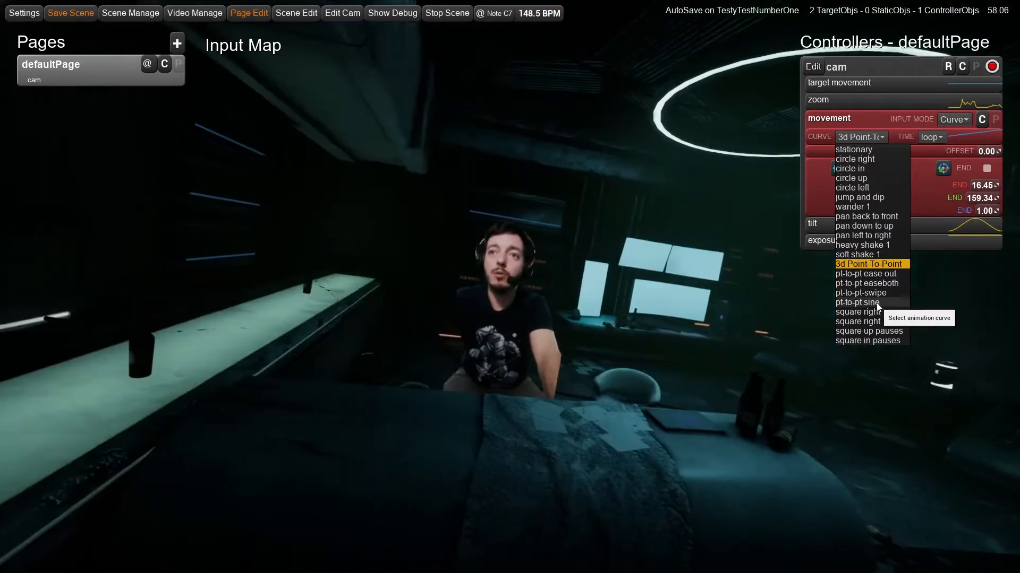
{"action": "left_click", "coordinate": [877, 303]}
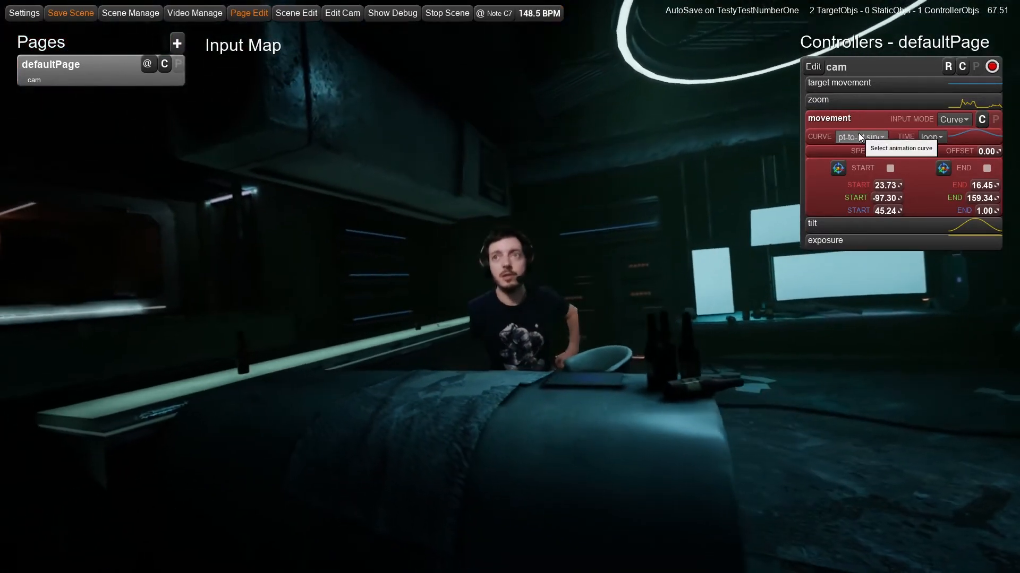
- Expand the zoom parameter and set its static end value to 4.26
{"action": "left_click", "coordinate": [960, 104]}
{"action": "left_click_drag", "start_coordinate": [981, 121], "coordinate": [987, 123]}
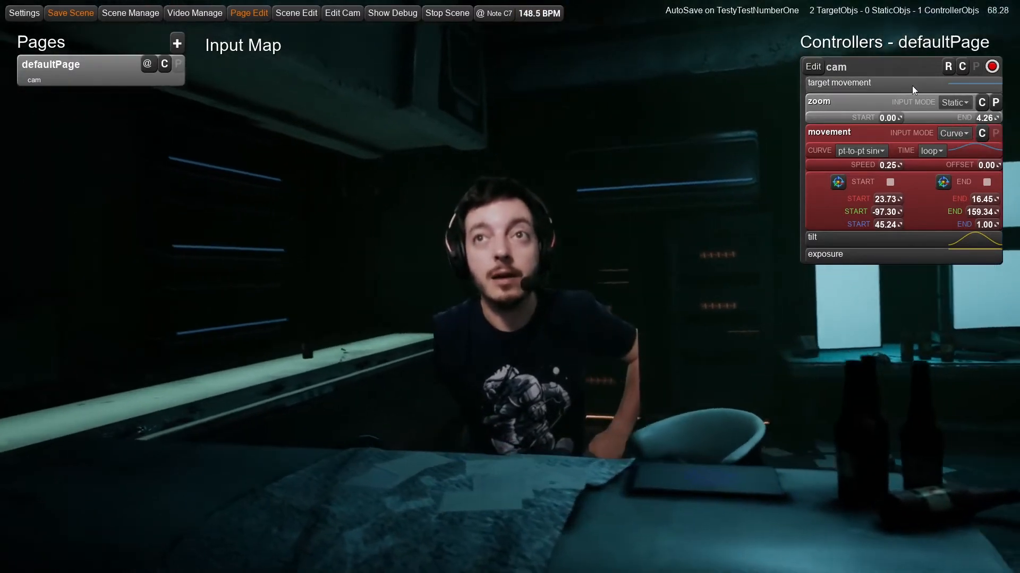
- Slow both the movement curve and the tilt curve to a speed of 0.10
{"action": "left_click", "coordinate": [889, 166]}
{"action": "type", "text": "0.1"}
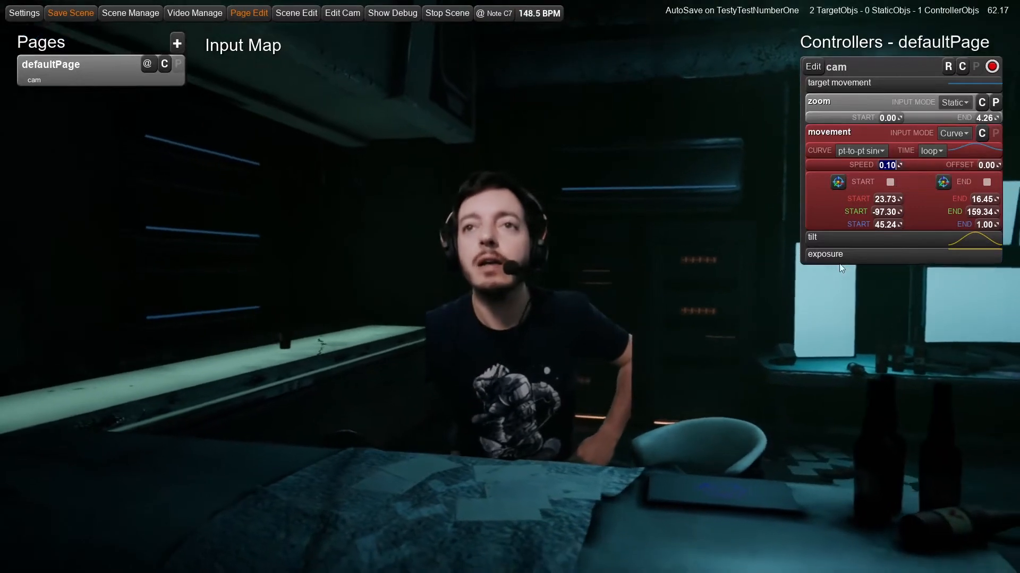
{"action": "left_click", "coordinate": [840, 242]}
{"action": "left_click", "coordinate": [886, 272]}
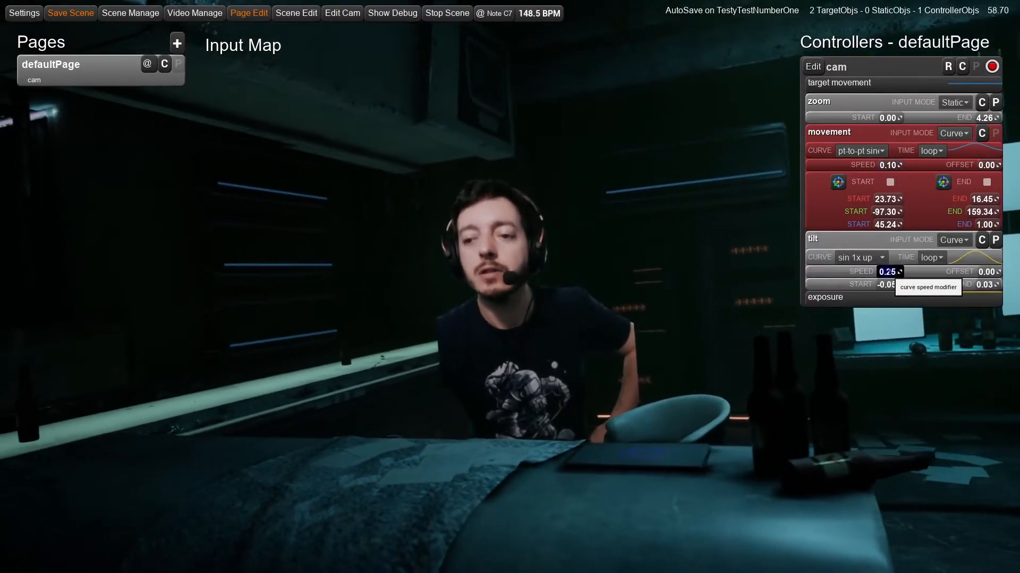
{"action": "type", "text": "0.1"}
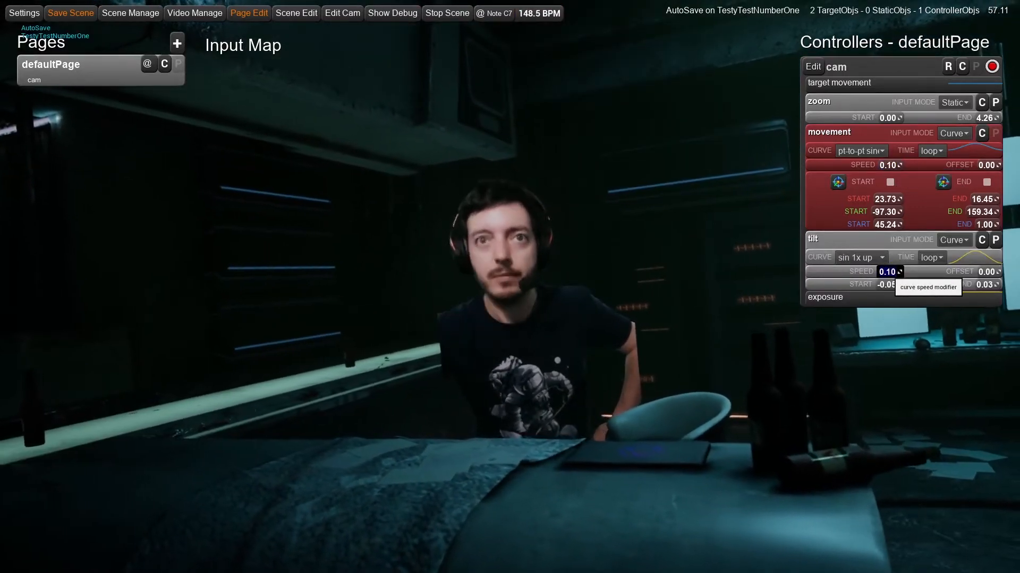
- From the editing camera, position the camera's target movement start at 23.27, -95.99, 0.00 and its end at 28.59, 65.94, 1.00
{"action": "left_click", "coordinate": [861, 83]}
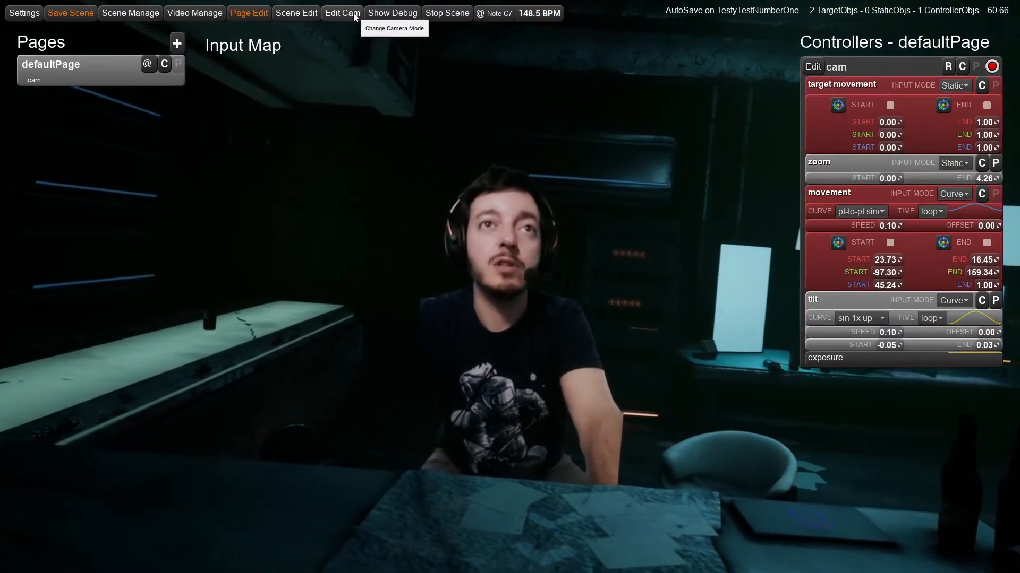
{"action": "left_click", "coordinate": [352, 13]}
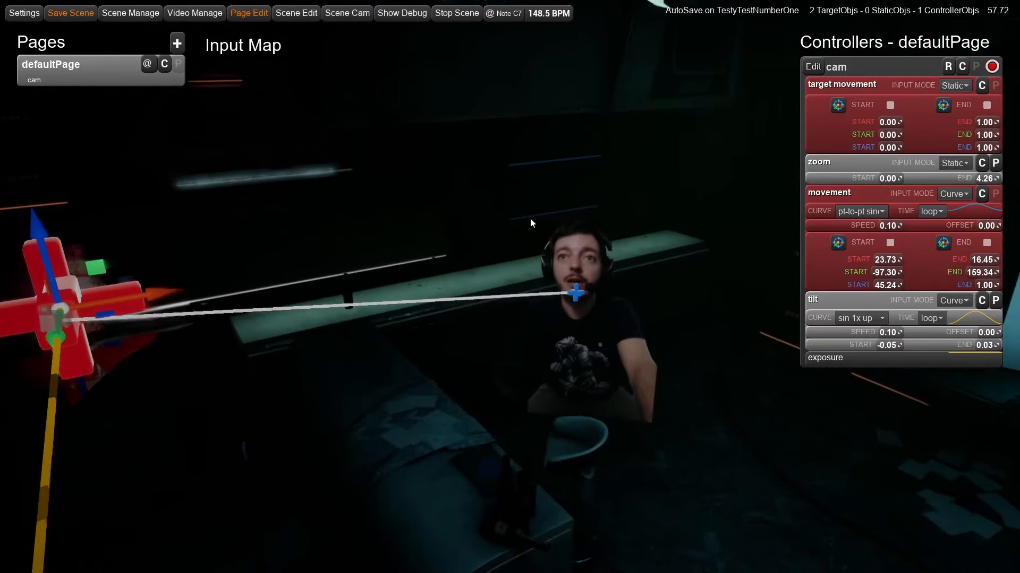
{"action": "left_click", "coordinate": [838, 105]}
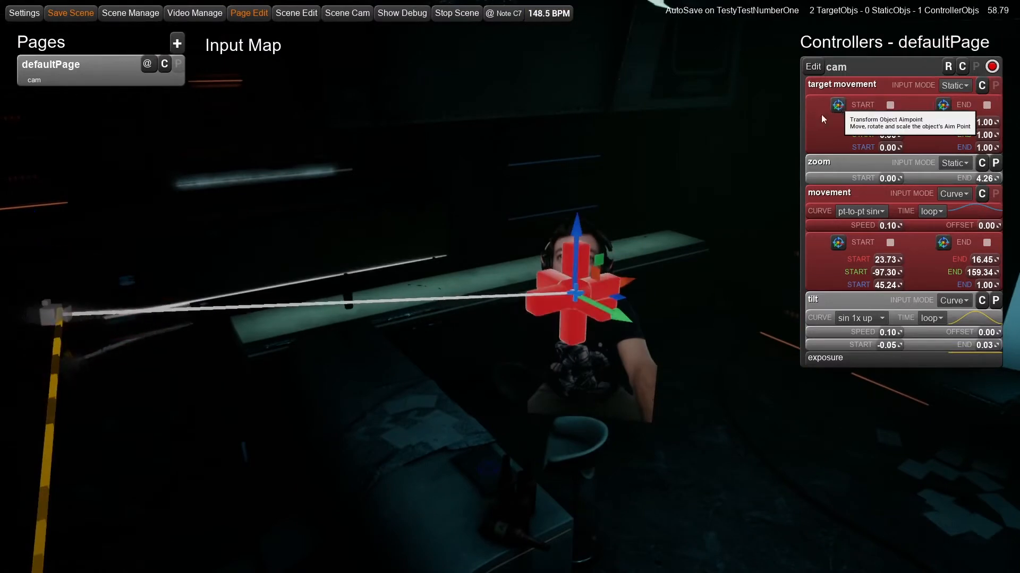
{"action": "left_click", "coordinate": [607, 288]}
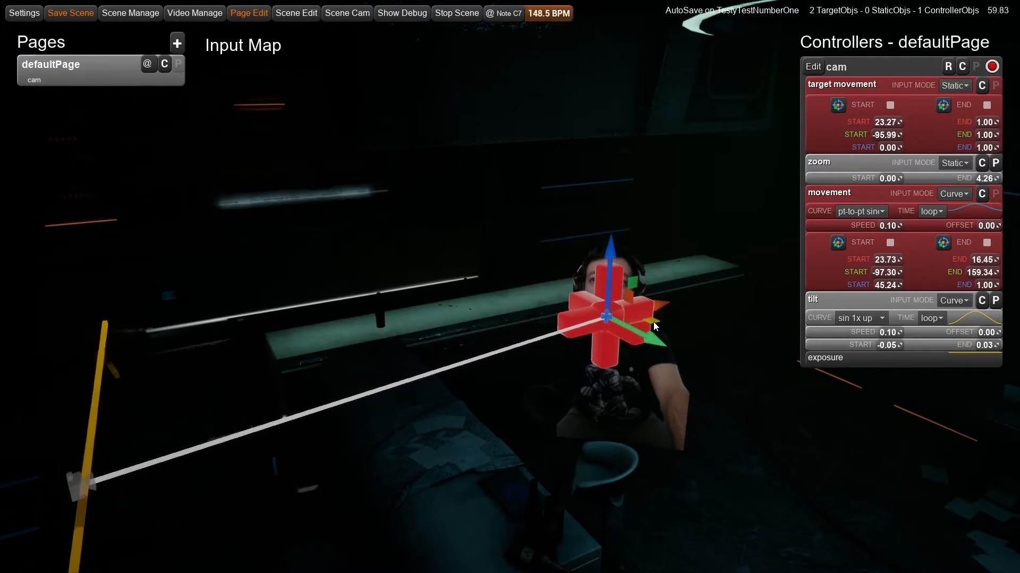
{"action": "left_click_drag", "start_coordinate": [675, 326], "coordinate": [675, 326]}
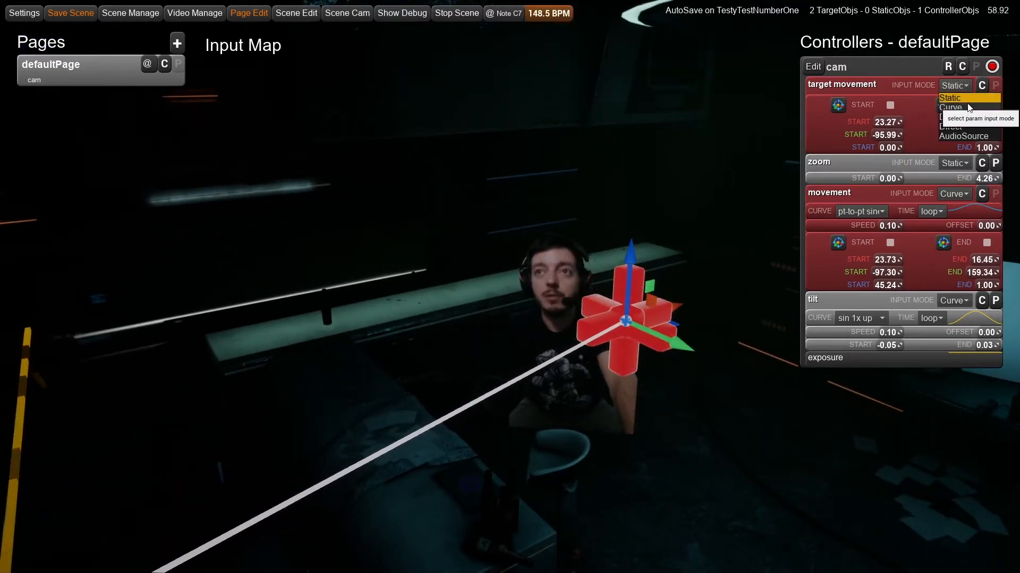
- Drive the target movement with a looping pt-to-pt sine curve, preview it through the scene camera, and slow it to 0.20
{"action": "left_click", "coordinate": [950, 108]}
{"action": "left_click", "coordinate": [862, 103]}
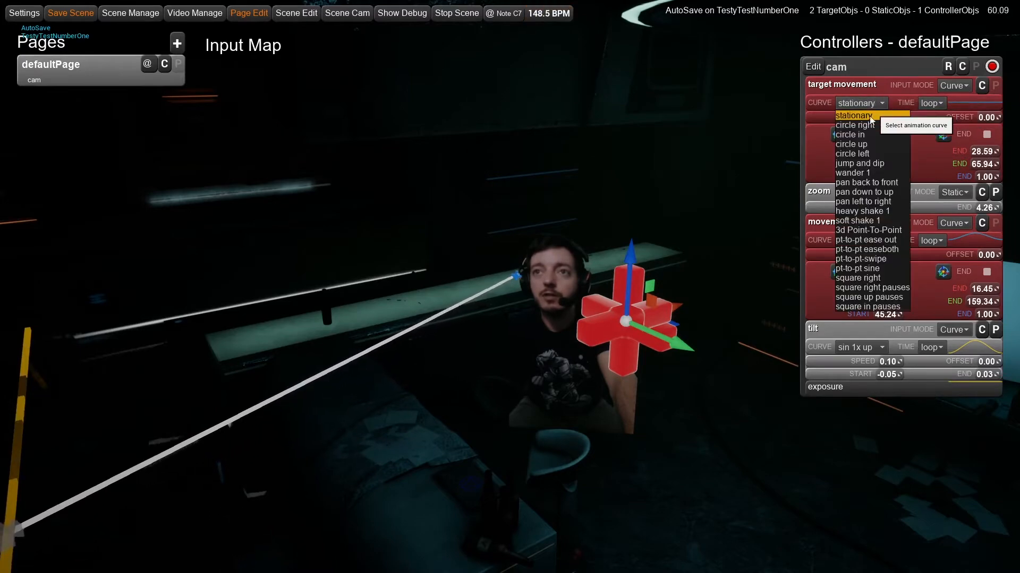
{"action": "left_click", "coordinate": [863, 269]}
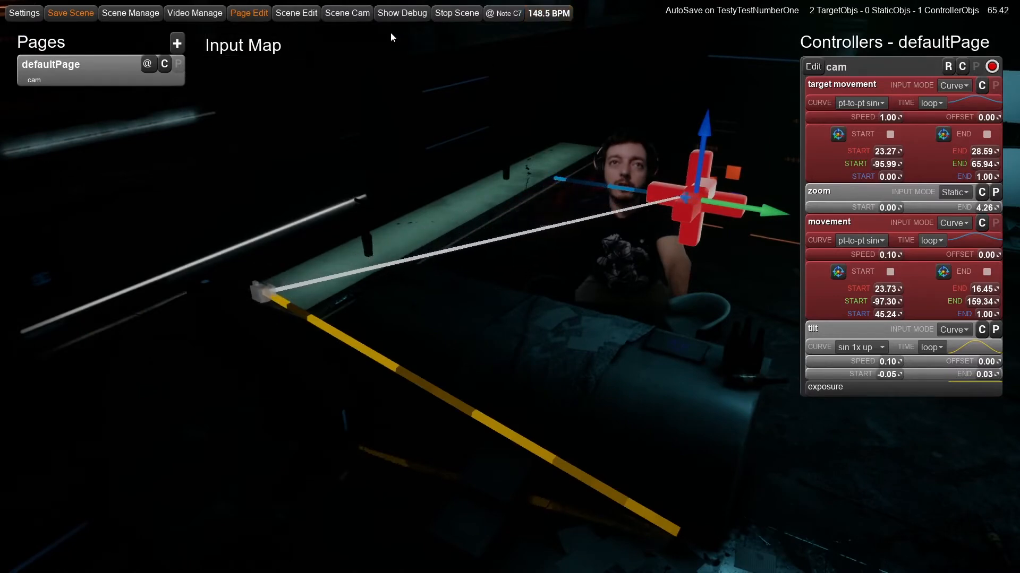
{"action": "left_click", "coordinate": [363, 19]}
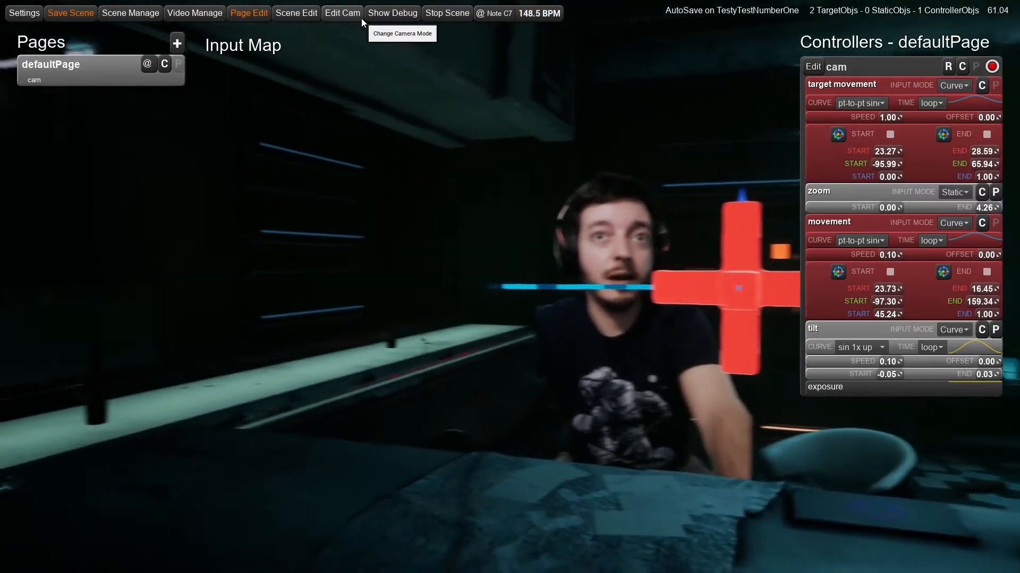
{"action": "left_click", "coordinate": [361, 18]}
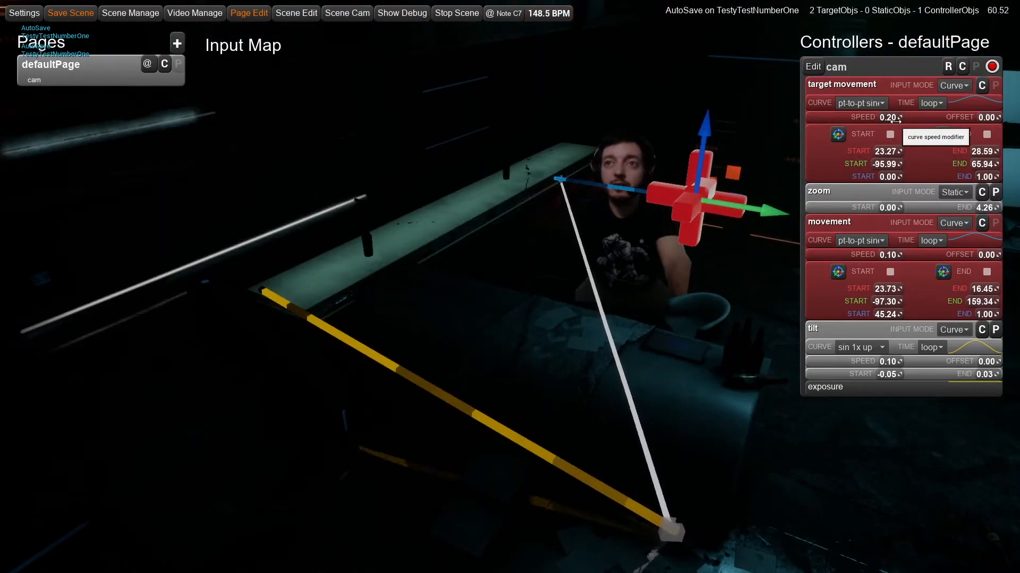
- Change the target movement curve to wander 1 with start Y -32.47 and end Z 32.82, and view it through the scene camera
{"action": "left_click", "coordinate": [882, 103]}
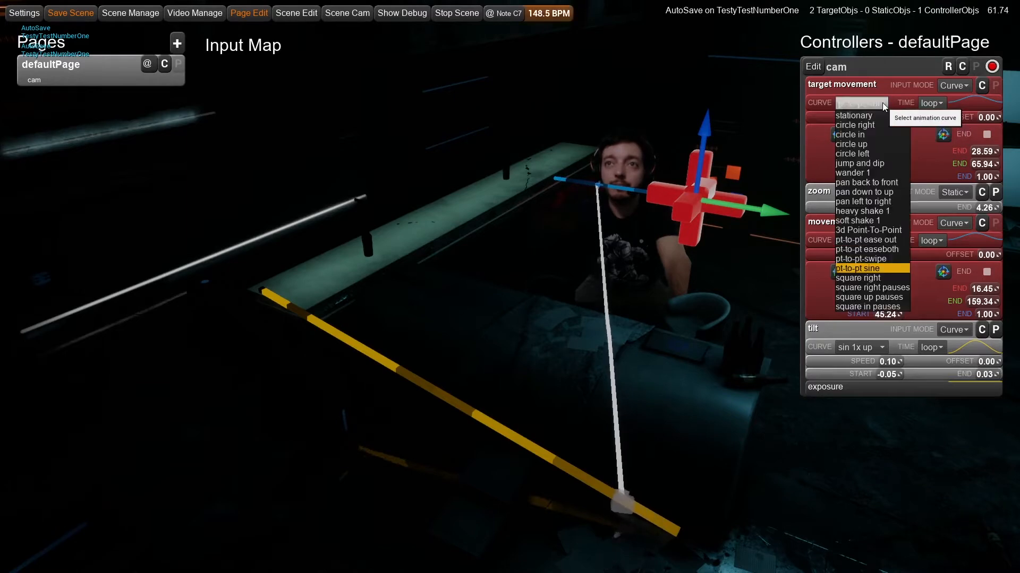
{"action": "left_click", "coordinate": [873, 173]}
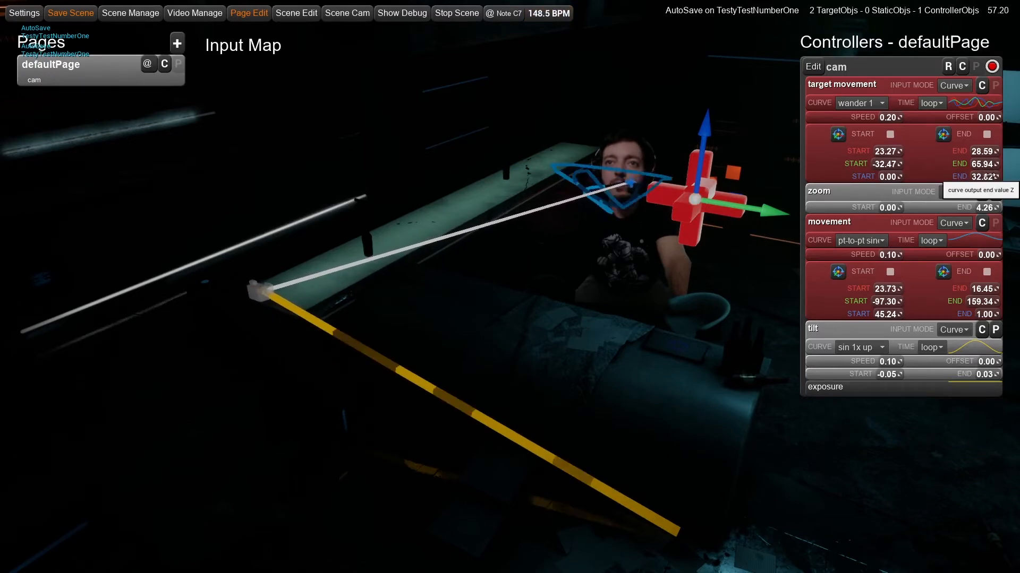
{"action": "left_click", "coordinate": [348, 13]}
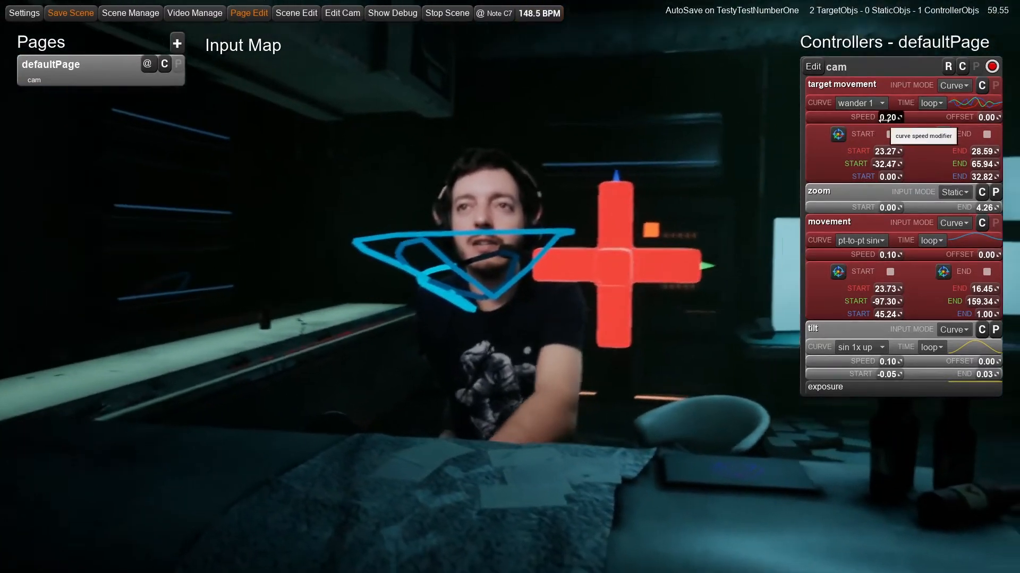
- Slow the target movement curve to a speed of 0.10 and dismiss the transform gizmo
{"action": "left_click", "coordinate": [884, 120]}
{"action": "type", "text": "0.1"}
{"action": "key", "text": "Return"}
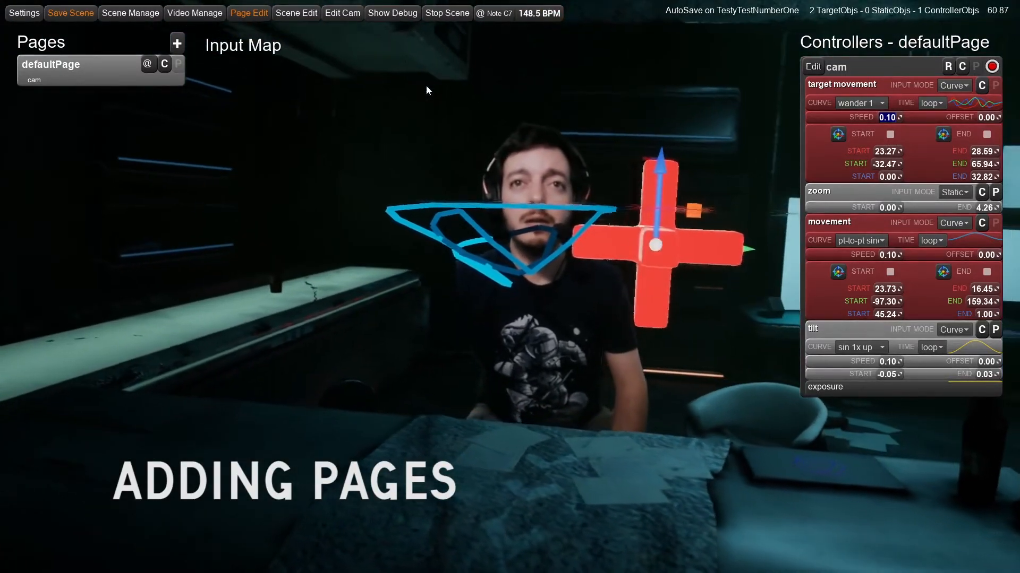
{"action": "left_click", "coordinate": [426, 86]}
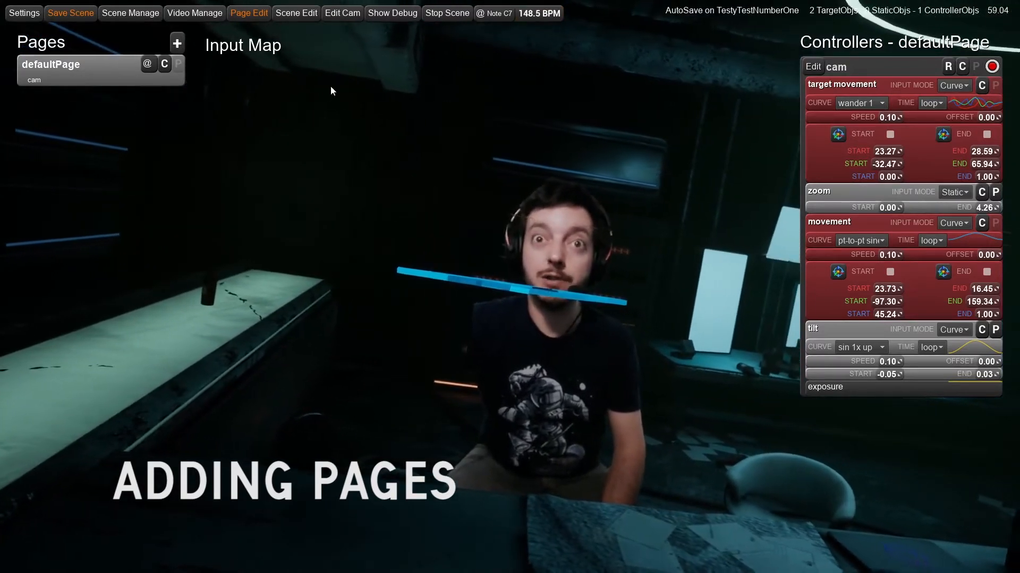
- Add a second page, switch to it and expand its cam controller's movement parameter
{"action": "left_click", "coordinate": [177, 43]}
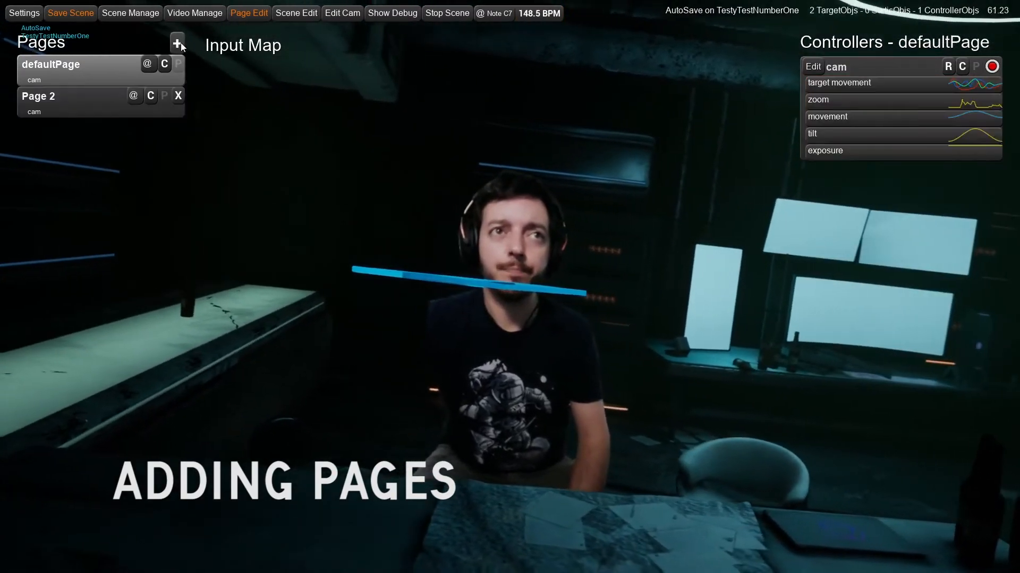
{"action": "left_click", "coordinate": [78, 110]}
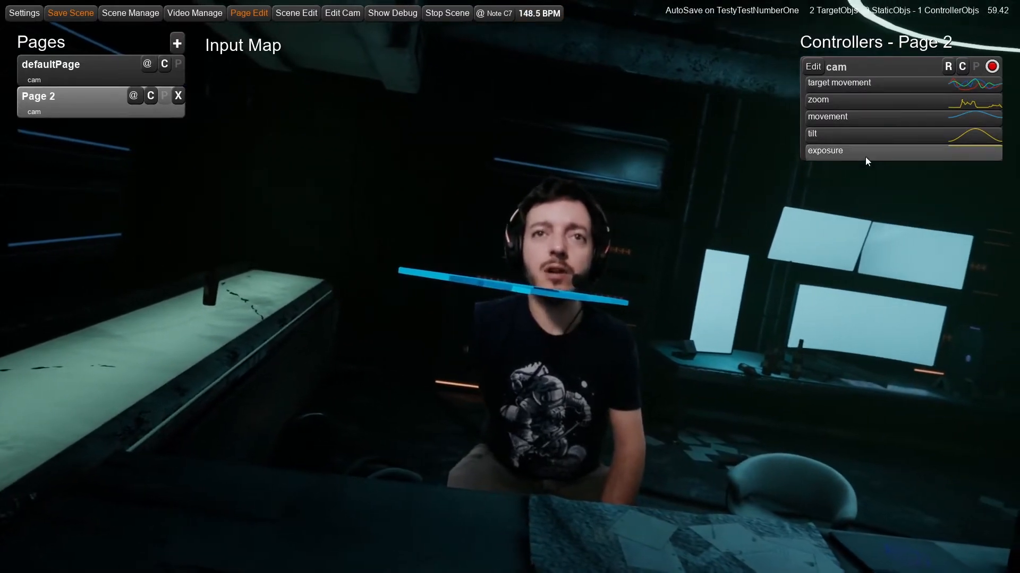
{"action": "left_click", "coordinate": [861, 122]}
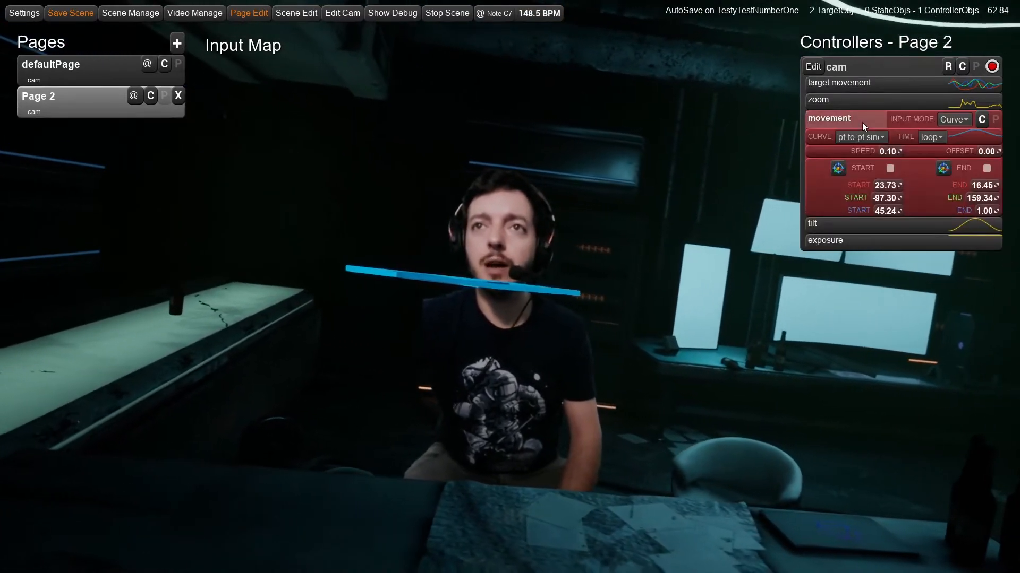
- From the editing camera, change Page 2's movement curve to circle right
{"action": "left_click", "coordinate": [356, 15]}
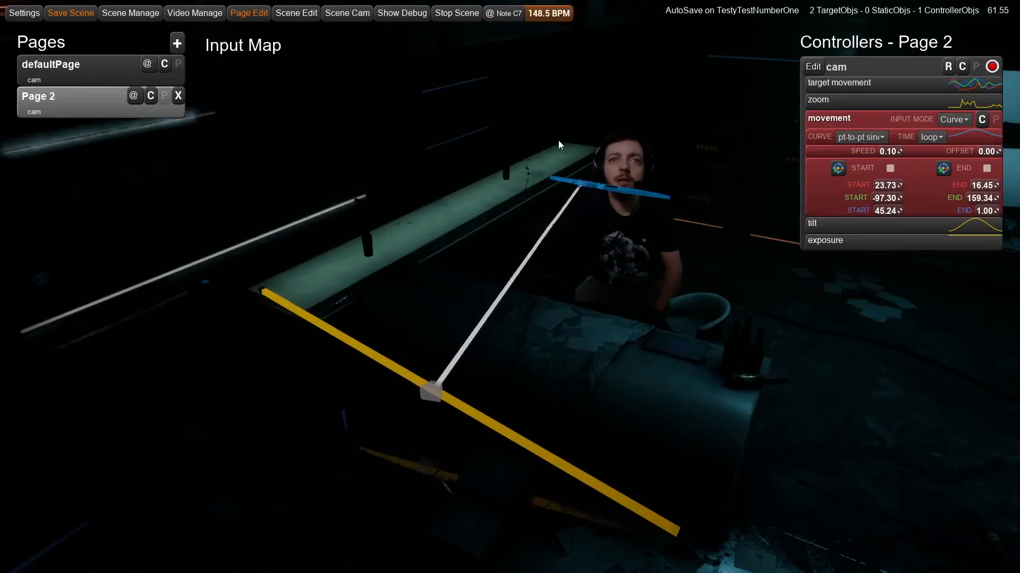
{"action": "left_click", "coordinate": [860, 138]}
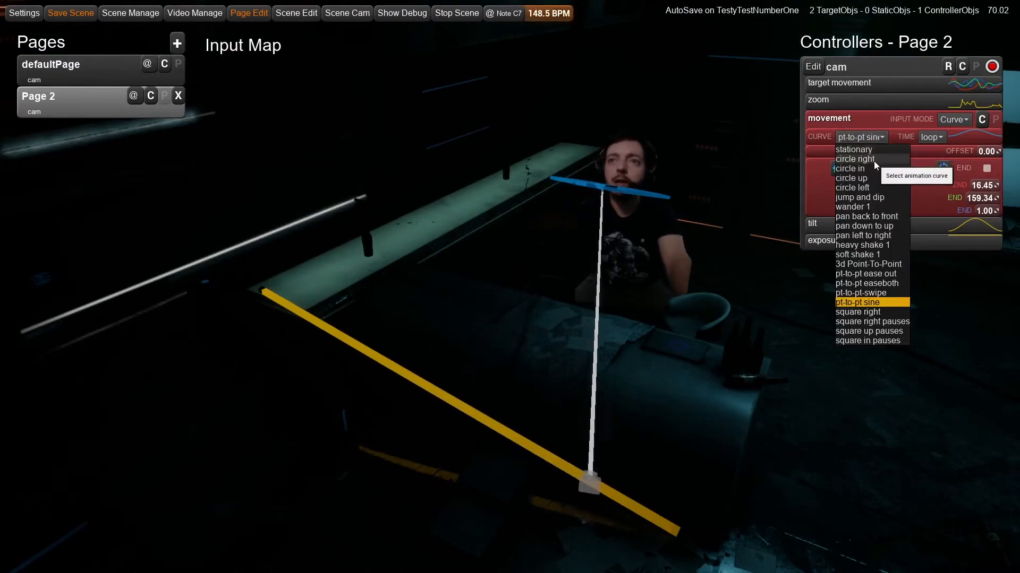
{"action": "left_click", "coordinate": [875, 160]}
- Position the circle curve's start point at 358.23, -44.71, 45.24 and its end point at 157.05, 184.22, -10.65
{"action": "left_click_drag", "start_coordinate": [648, 260], "coordinate": [396, 243]}
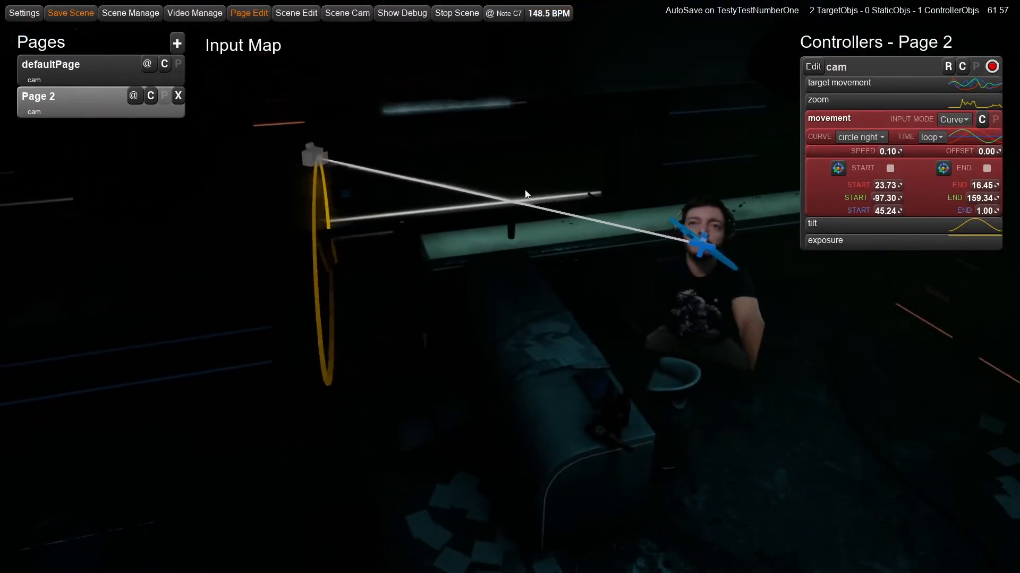
{"action": "left_click", "coordinate": [837, 168]}
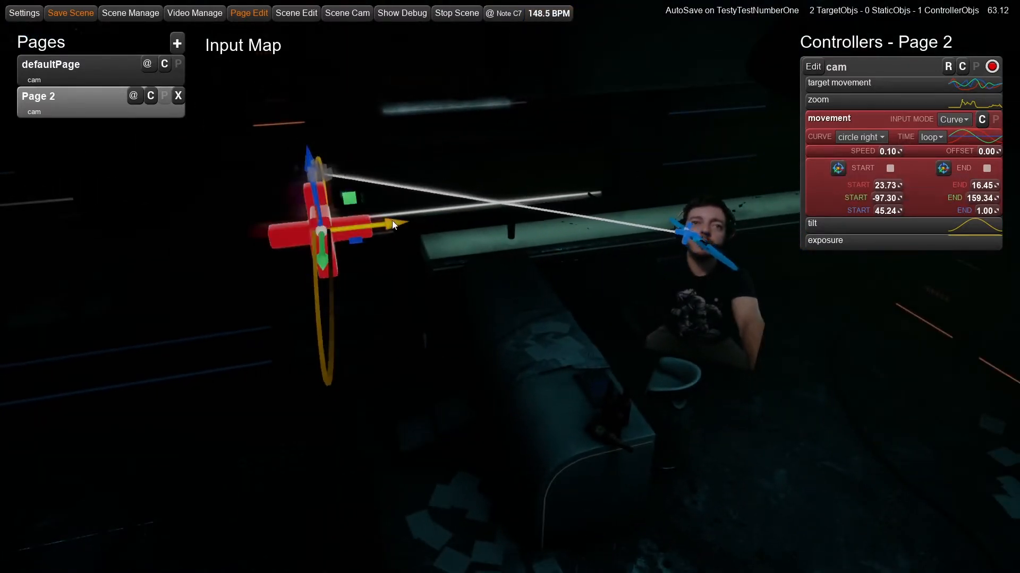
{"action": "left_click_drag", "start_coordinate": [436, 231], "coordinate": [470, 245]}
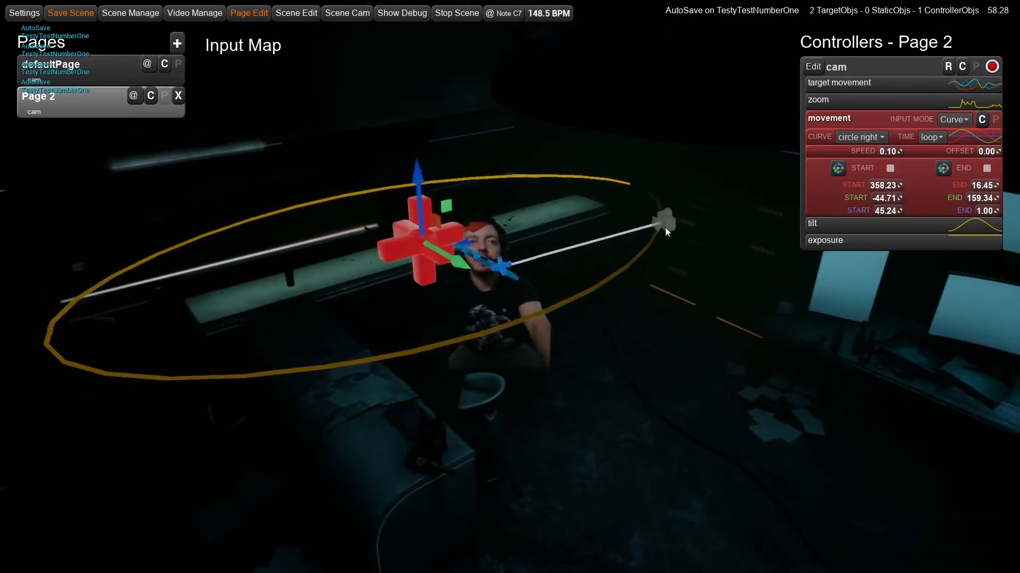
{"action": "left_click", "coordinate": [943, 169]}
{"action": "left_click_drag", "start_coordinate": [142, 504], "coordinate": [318, 410]}
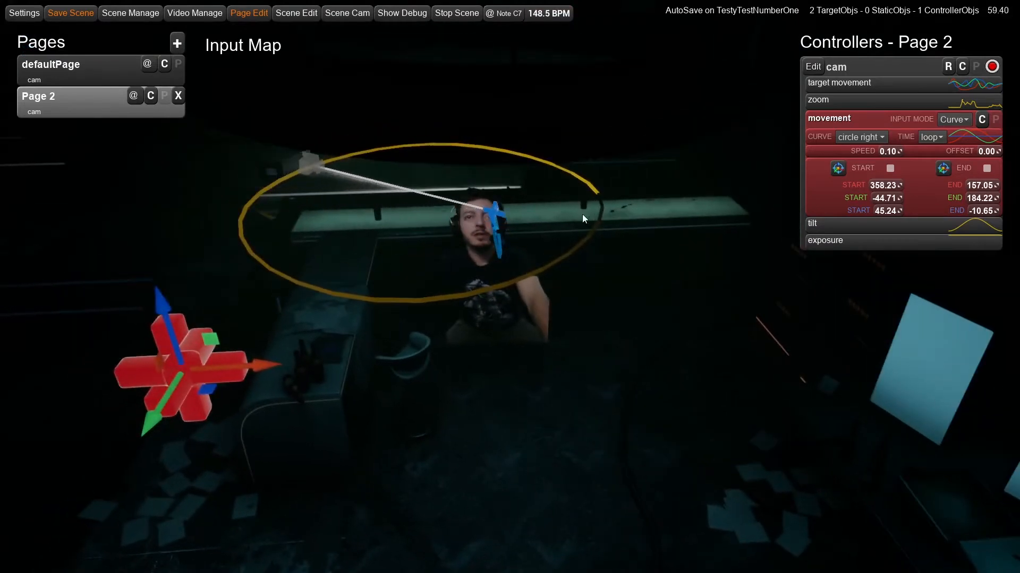
- Widen the camera's circular path by moving the start point to X 418.25 and the end point to Y 274.52
{"action": "left_click", "coordinate": [839, 166]}
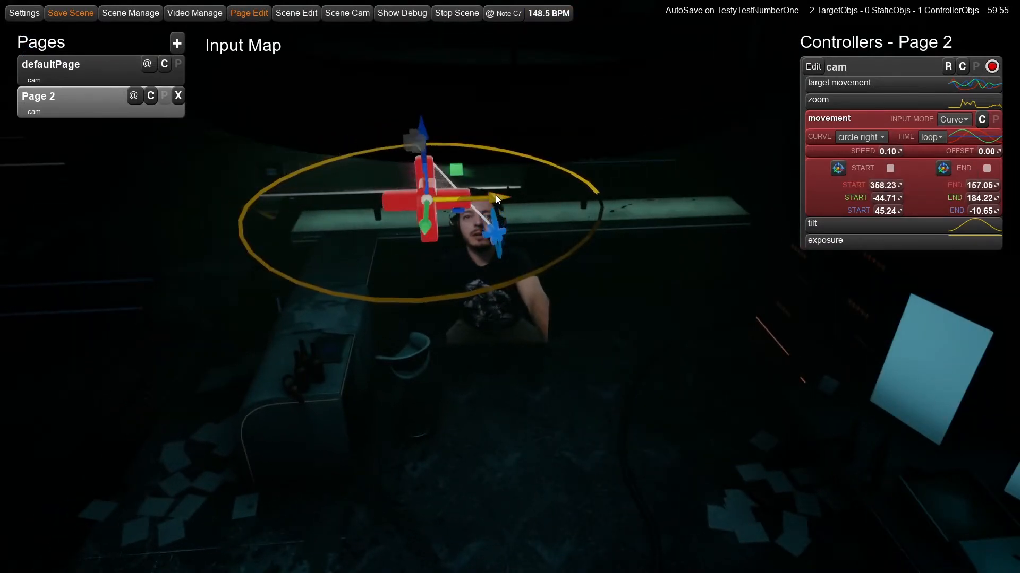
{"action": "left_click_drag", "start_coordinate": [497, 199], "coordinate": [512, 197]}
{"action": "left_click", "coordinate": [945, 170]}
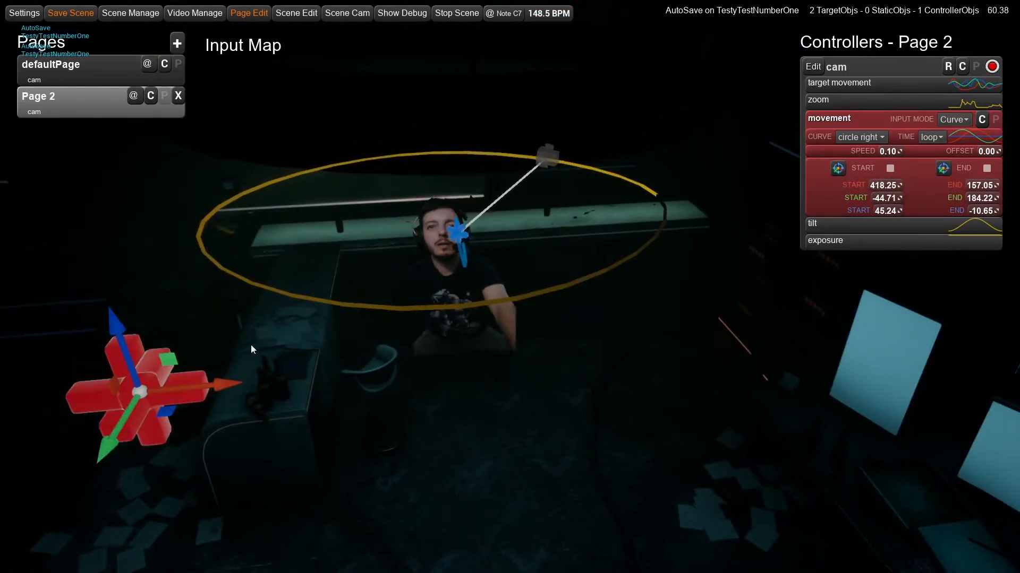
{"action": "left_click_drag", "start_coordinate": [126, 435], "coordinate": [103, 468]}
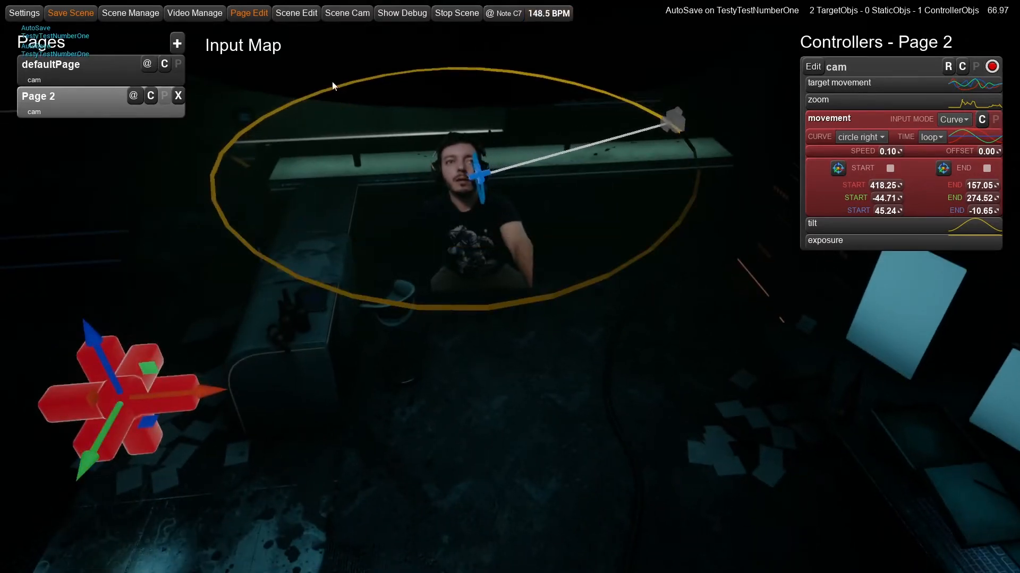
- Through the scene camera, set Page 2's target movement end values to 135.12, 65.94, 26.64
{"action": "left_click", "coordinate": [345, 15]}
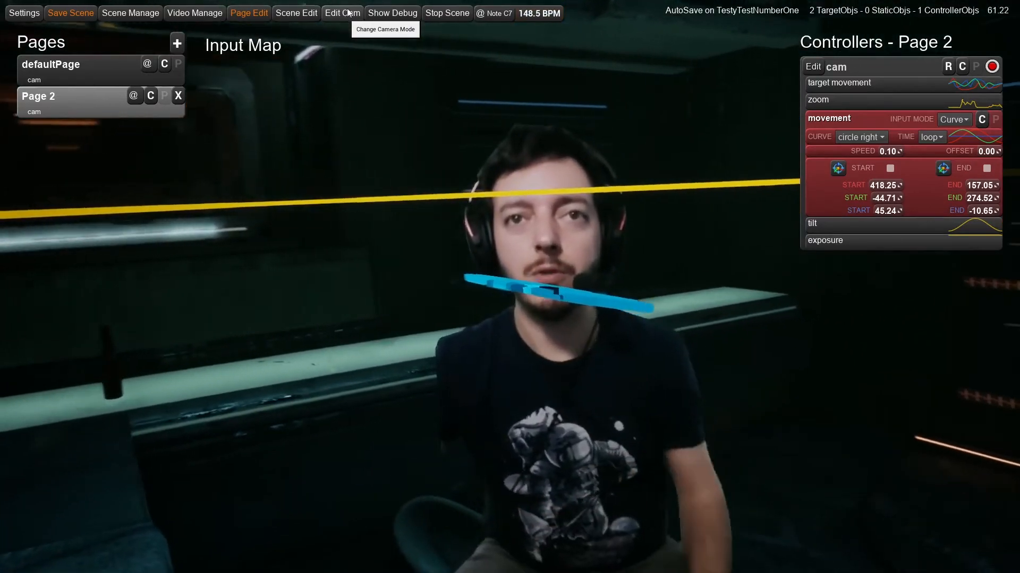
{"action": "left_click", "coordinate": [841, 85]}
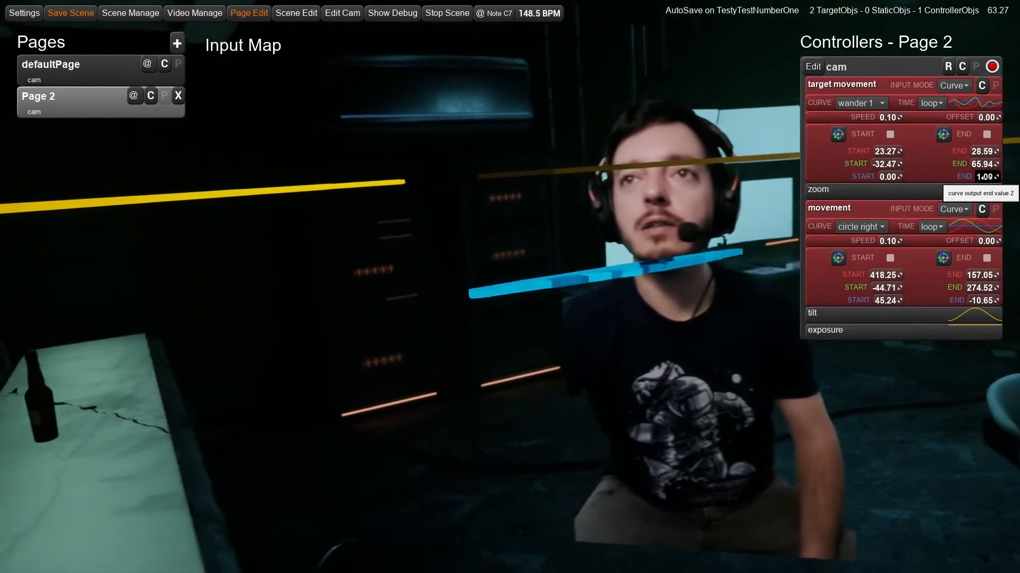
{"action": "left_click_drag", "start_coordinate": [984, 154], "coordinate": [991, 179]}
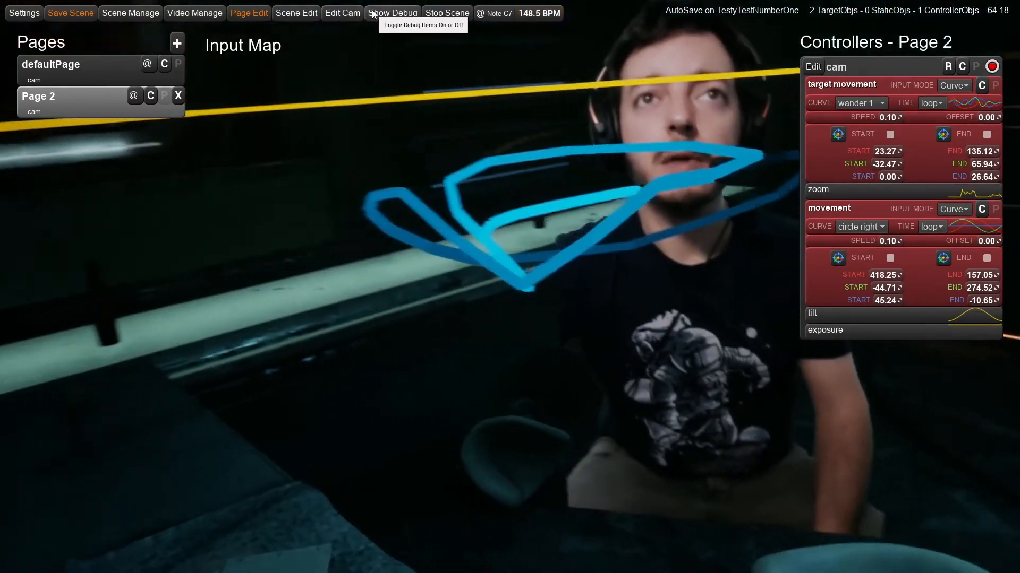
- Toggle the debug items on and off, leaving the motion path lines hidden
{"action": "left_click", "coordinate": [375, 14]}
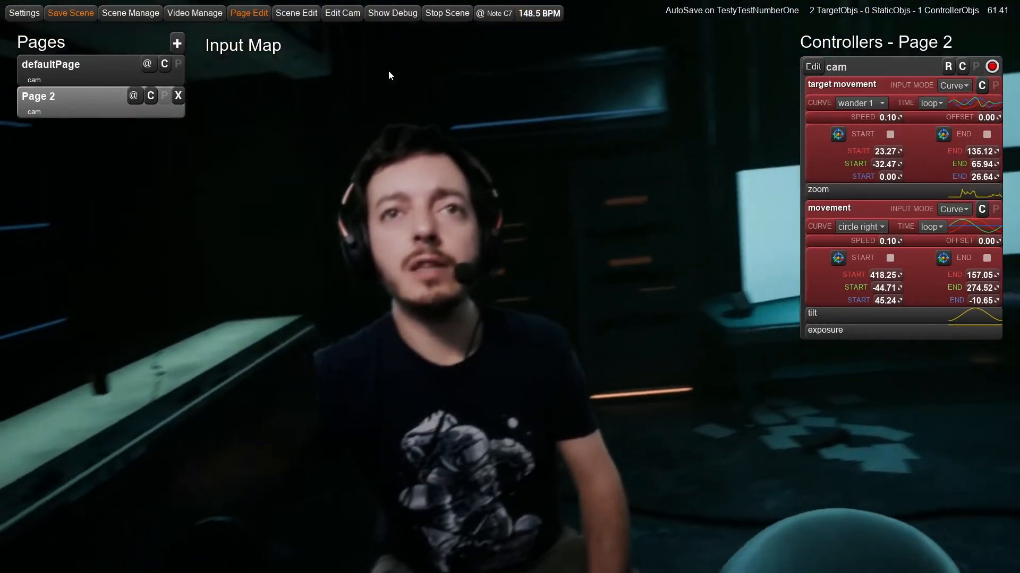
{"action": "left_click", "coordinate": [390, 14]}
{"action": "left_click", "coordinate": [390, 14]}
{"action": "left_click", "coordinate": [389, 14]}
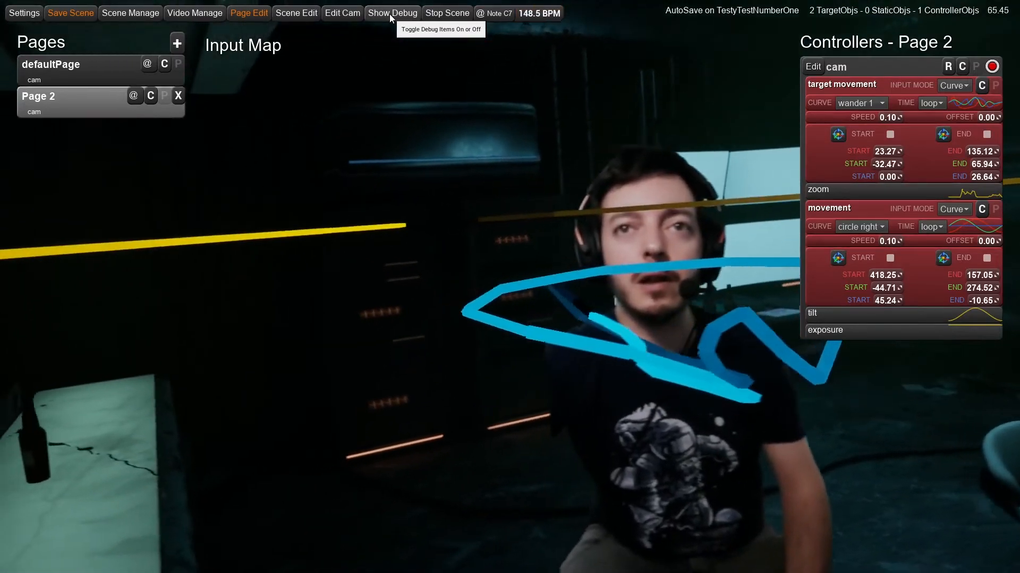
{"action": "left_click", "coordinate": [390, 14]}
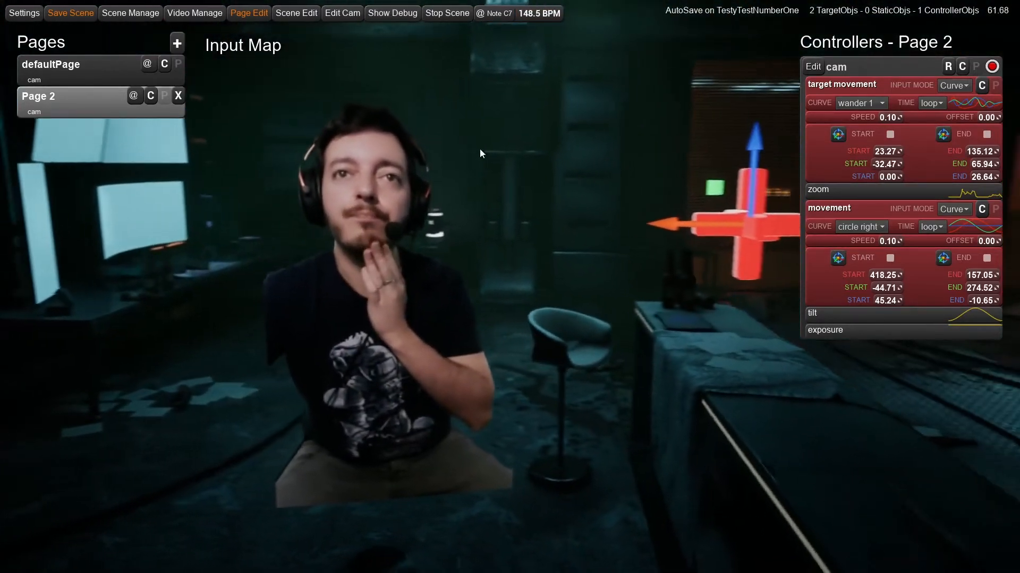
- Switch between defaultPage and Page 2 to compare their camera animations, ending on defaultPage
{"action": "left_click", "coordinate": [108, 79]}
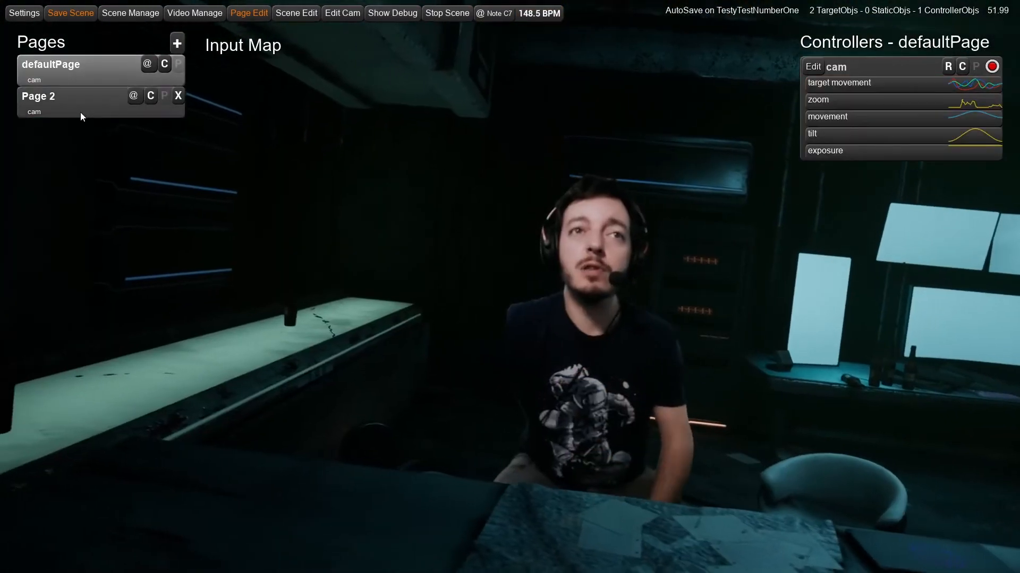
{"action": "left_click", "coordinate": [76, 109]}
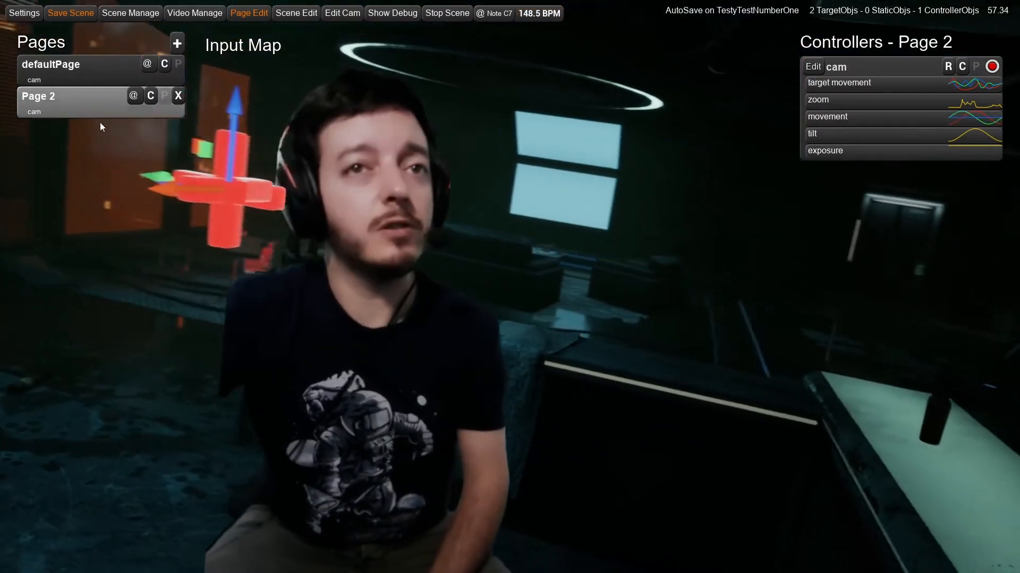
{"action": "left_click", "coordinate": [109, 73]}
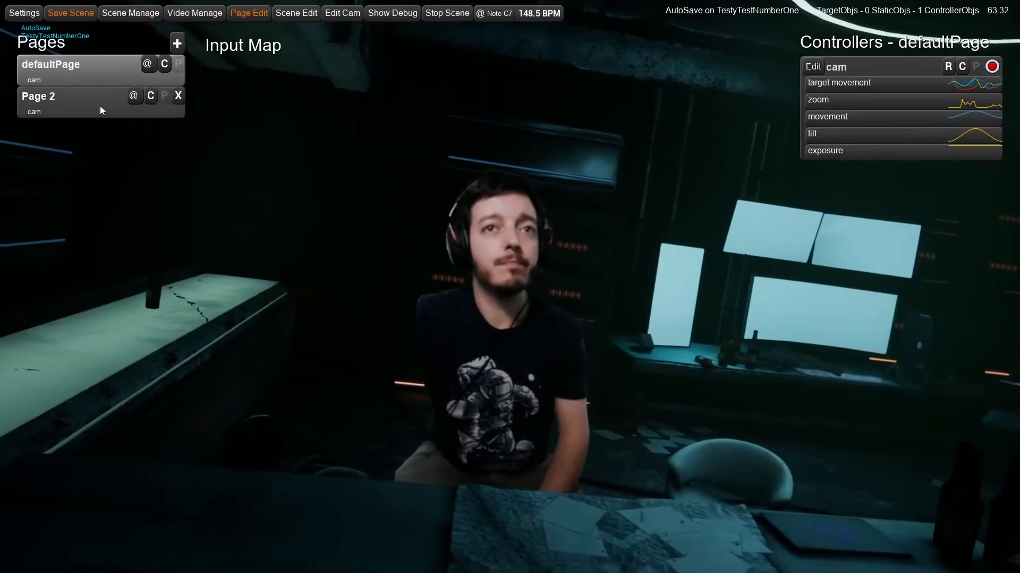
- Assign the control input Note C5 to defaultPage and Note D5 to Page 2
{"action": "left_click", "coordinate": [99, 107]}
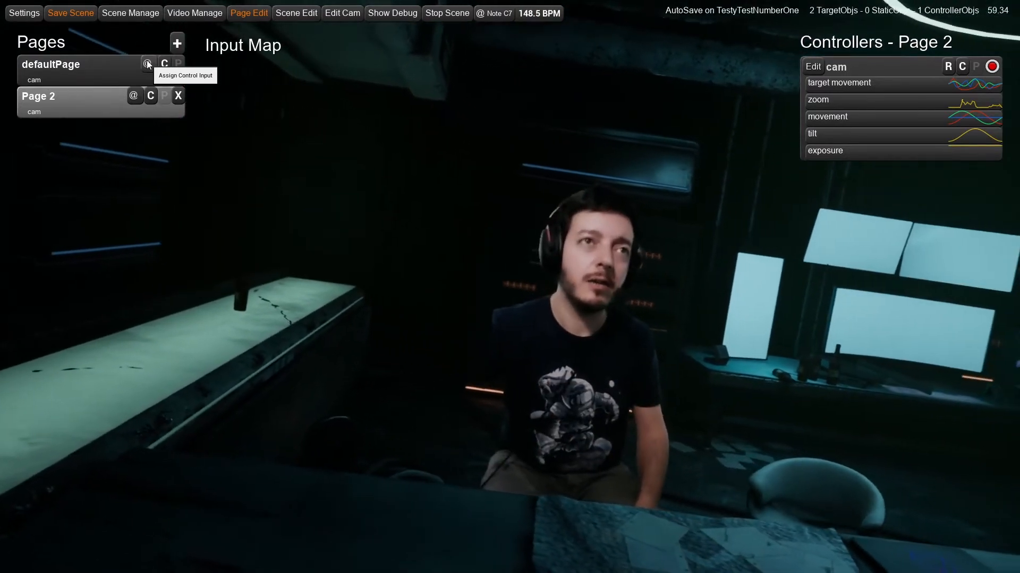
{"action": "left_click", "coordinate": [147, 64]}
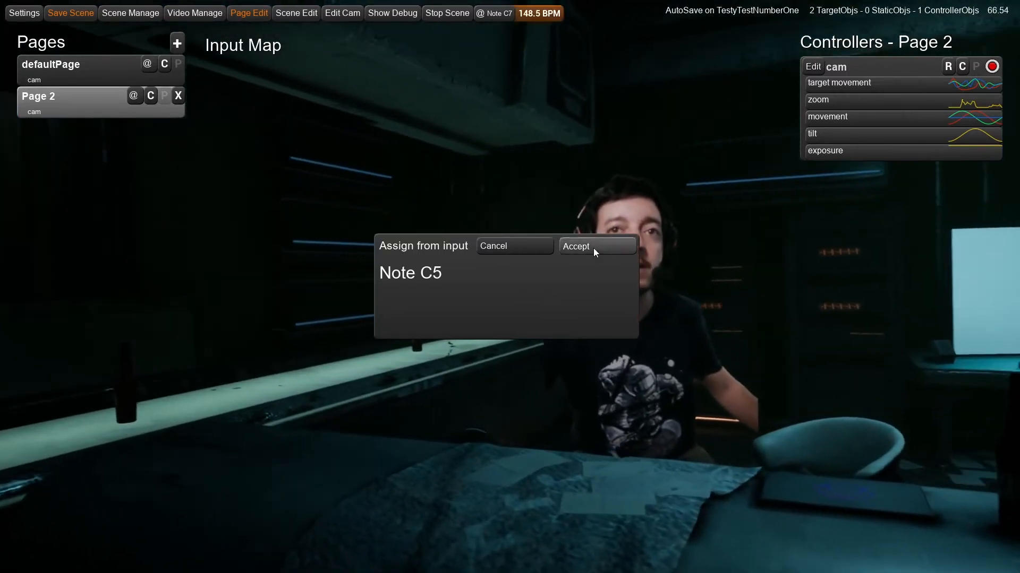
{"action": "left_click", "coordinate": [594, 248]}
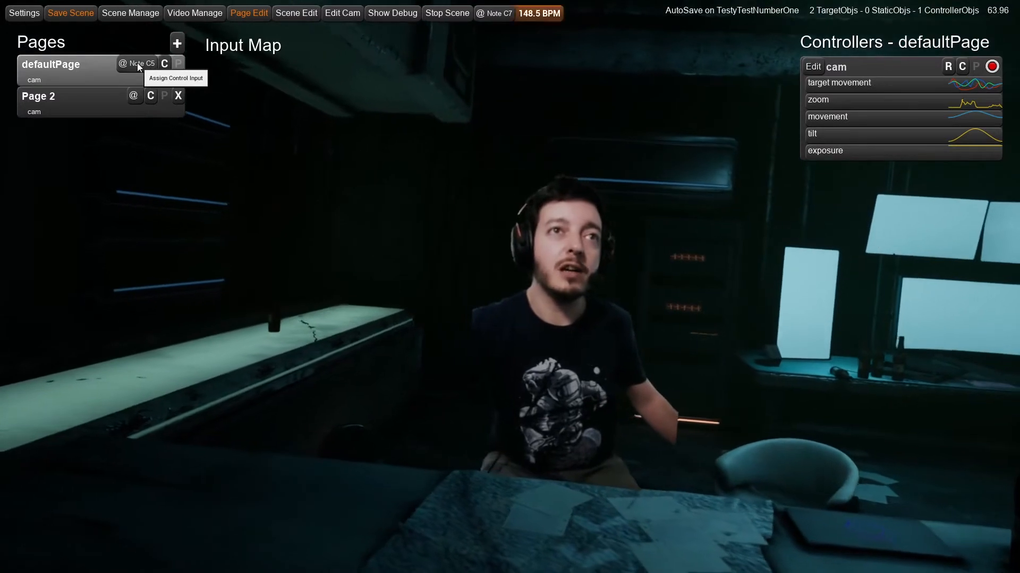
{"action": "left_click", "coordinate": [133, 97]}
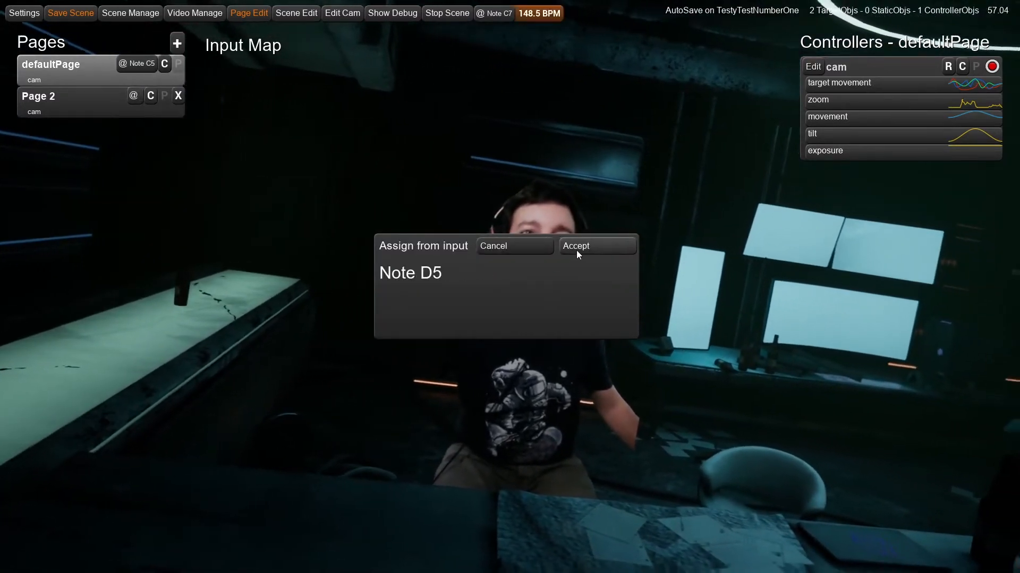
{"action": "left_click", "coordinate": [576, 250]}
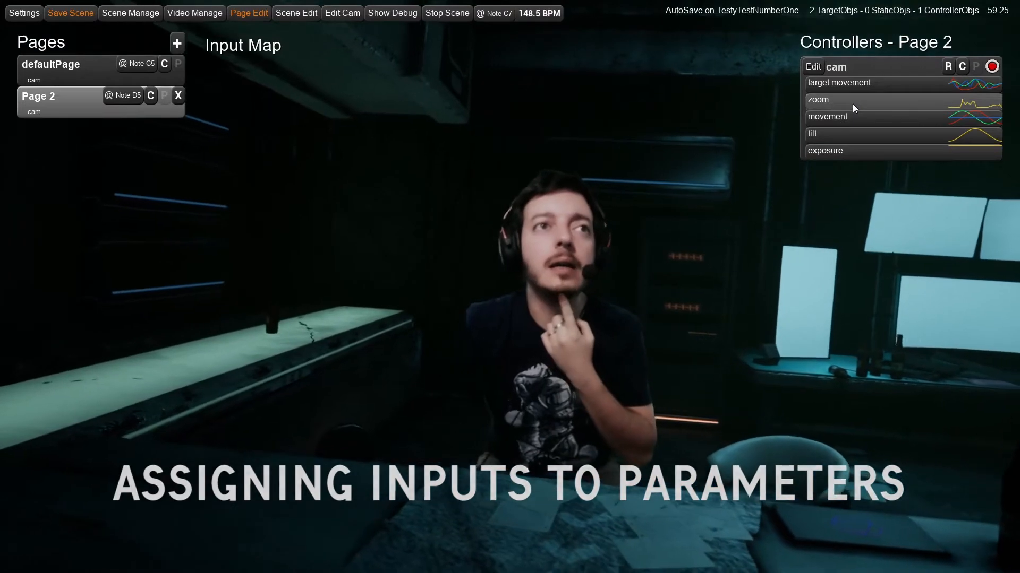
- Switch the camera's zoom parameter to Direct input mode driven by Ctrl 49, and look over the target movement settings
{"action": "left_click", "coordinate": [852, 103]}
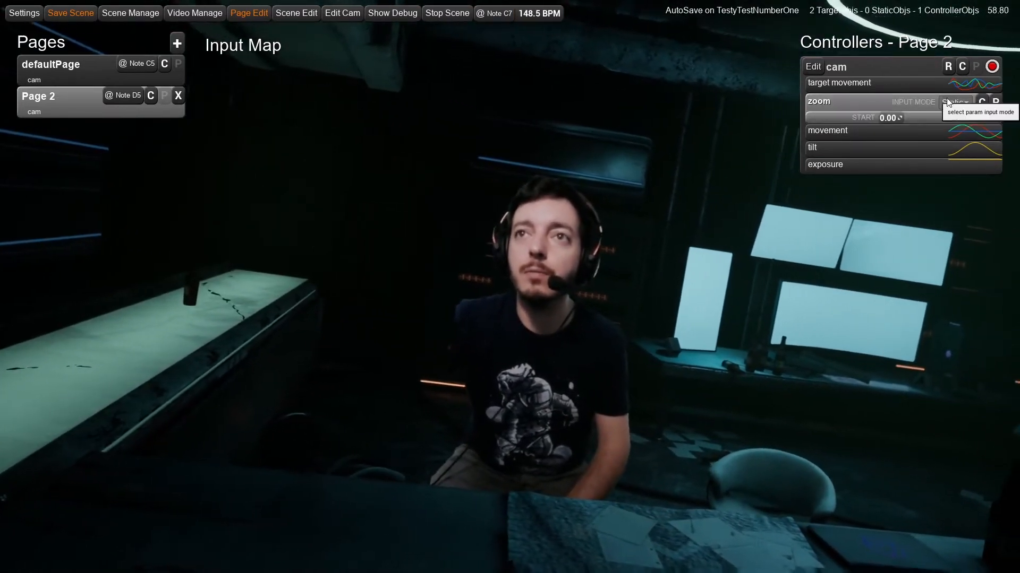
{"action": "left_click", "coordinate": [971, 104]}
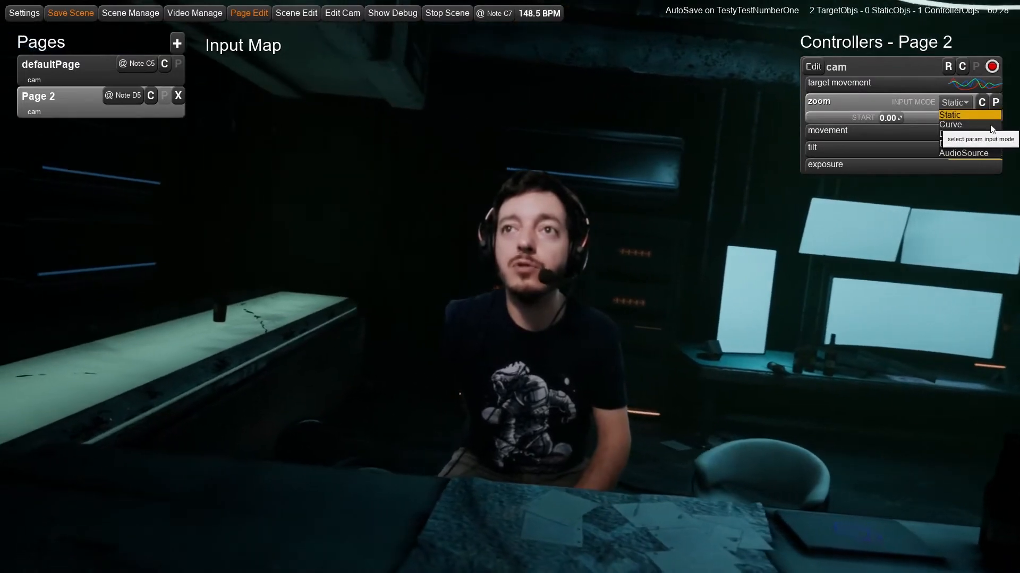
{"action": "left_click", "coordinate": [983, 141]}
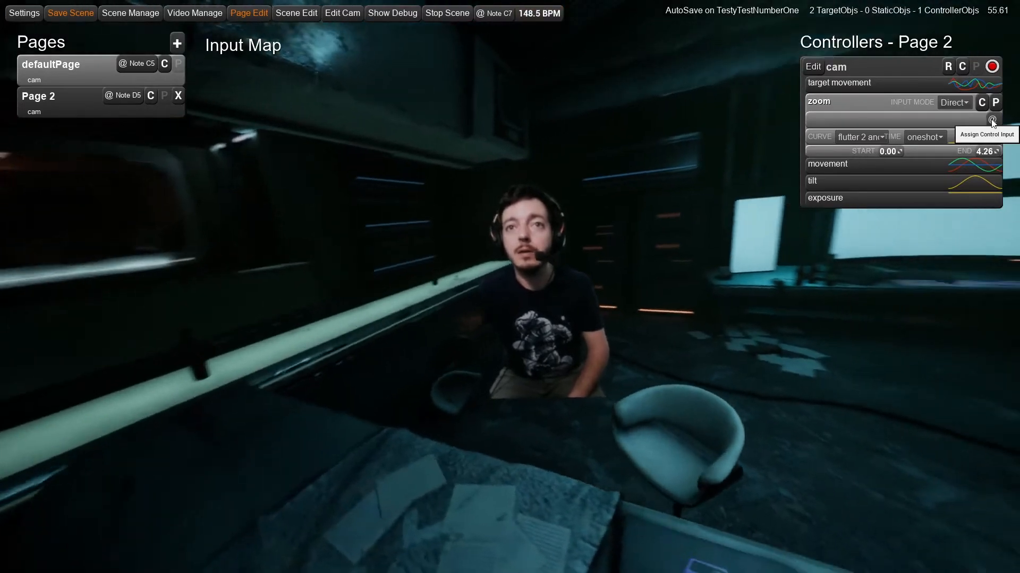
{"action": "left_click", "coordinate": [992, 120]}
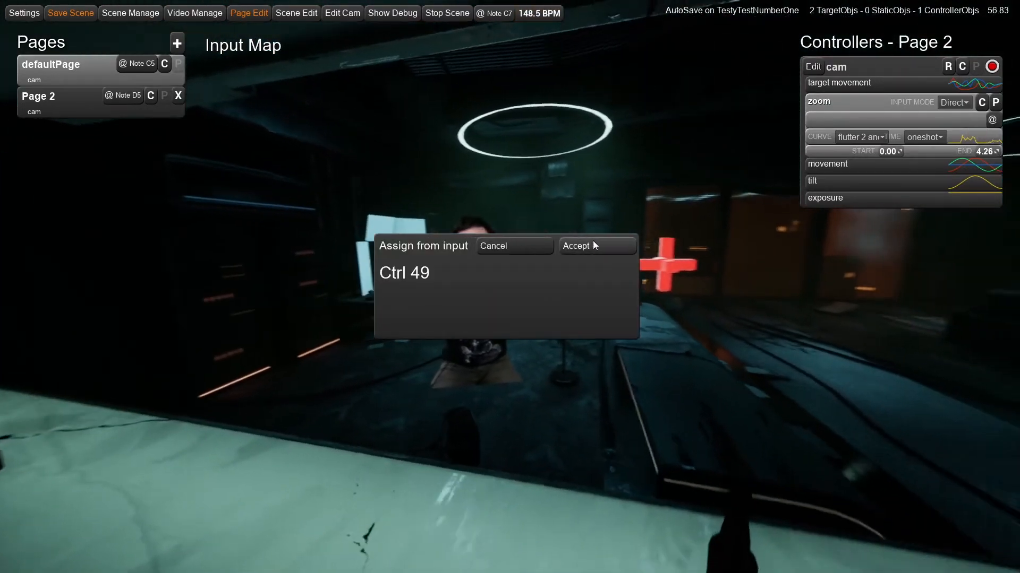
{"action": "left_click", "coordinate": [592, 242]}
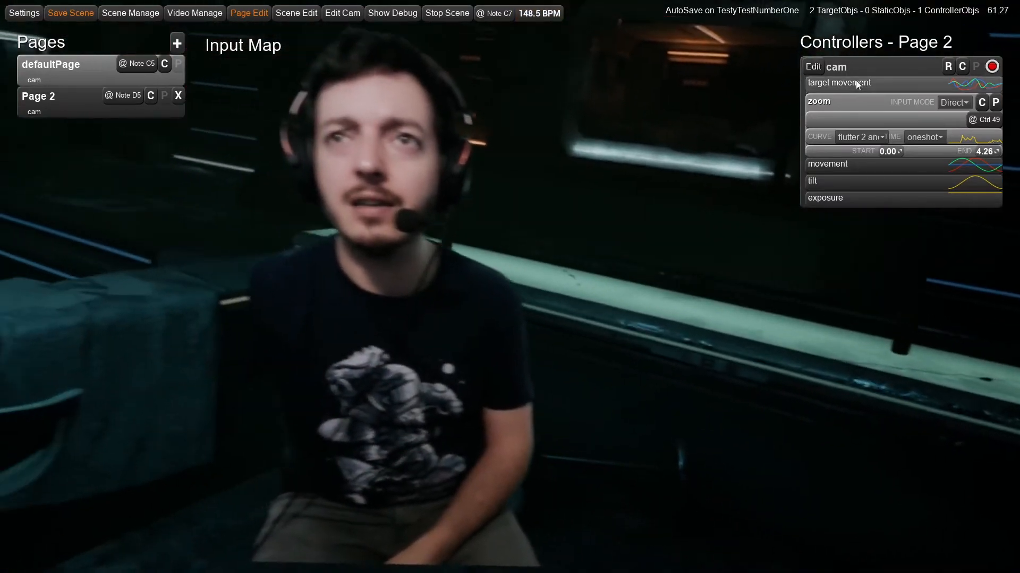
{"action": "left_click", "coordinate": [839, 83]}
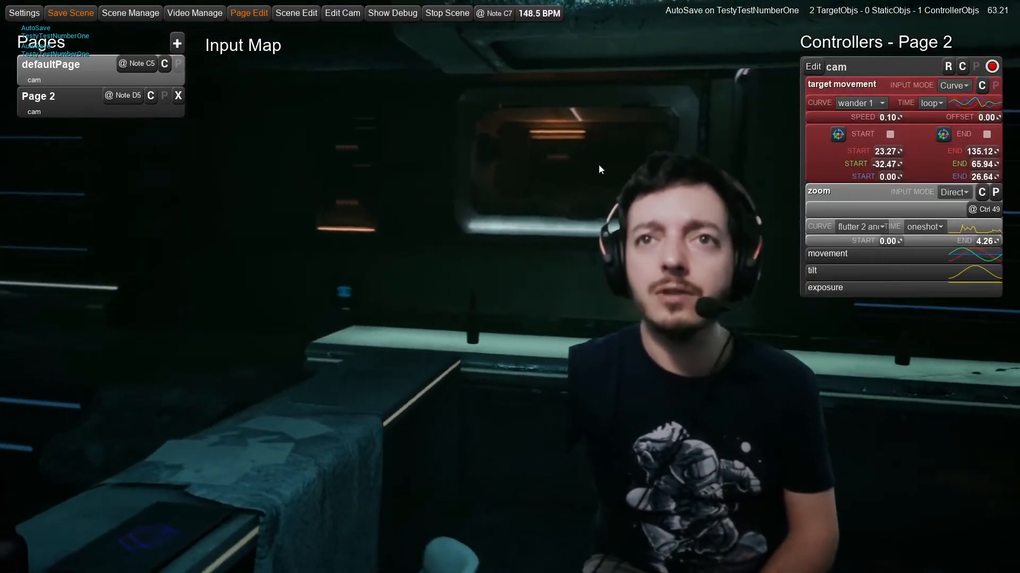
{"action": "left_click", "coordinate": [859, 86]}
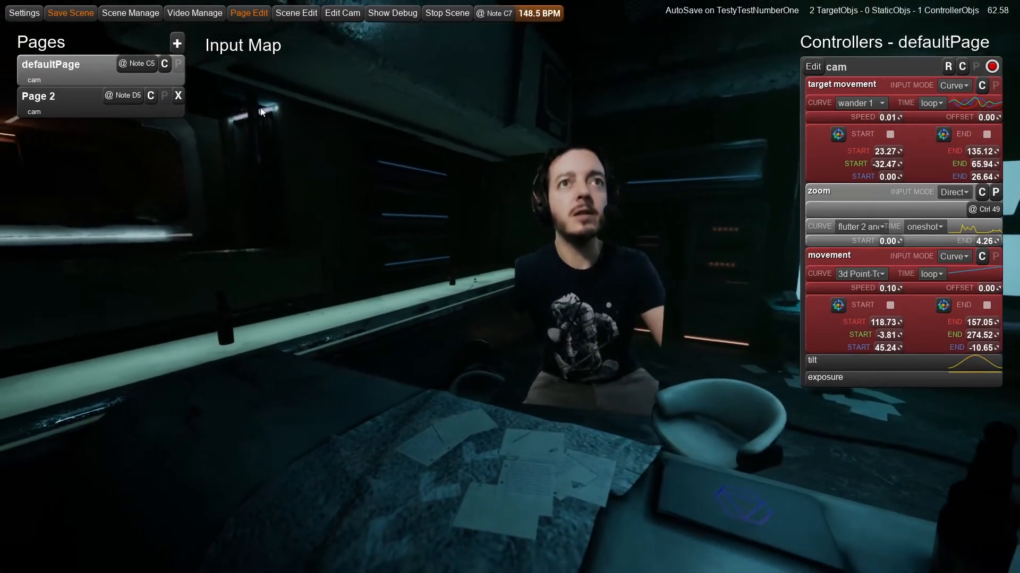
- Switch to scene editing, view the room through the free edit camera and show the debug items
{"action": "left_click", "coordinate": [297, 14]}
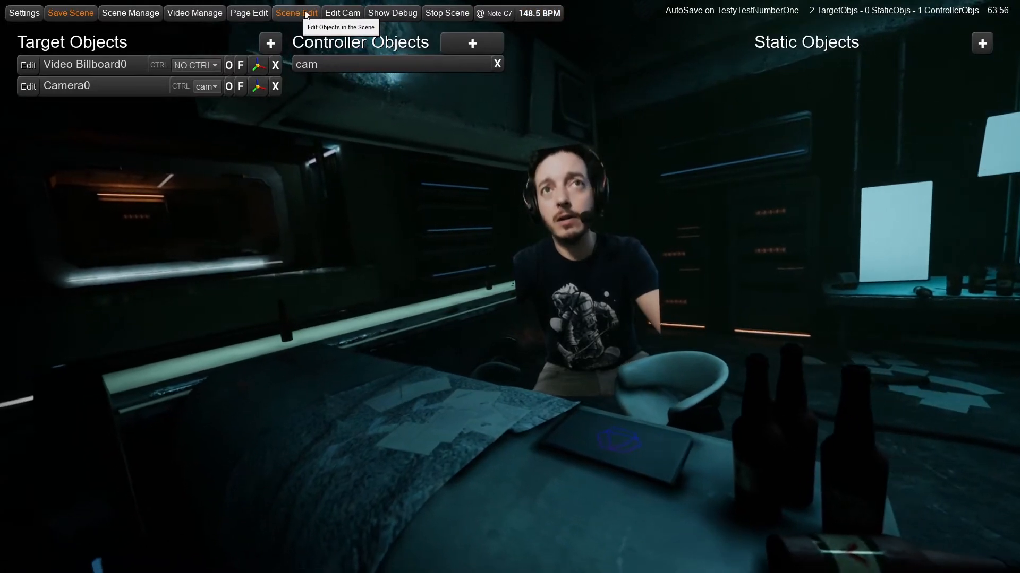
{"action": "left_click", "coordinate": [351, 15]}
{"action": "right_click_drag", "start_coordinate": [510, 265], "coordinate": [529, 214]}
{"action": "left_click", "coordinate": [413, 17]}
{"action": "right_click_drag", "start_coordinate": [446, 138], "coordinate": [662, 197]}
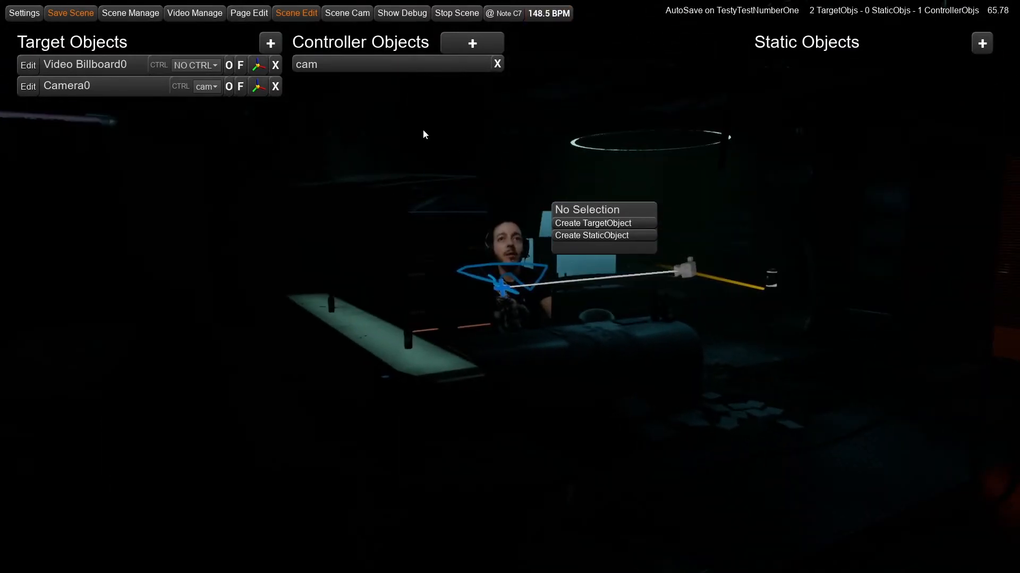
- Add a static light stage to the scene as a target object and bring it into view
{"action": "left_click", "coordinate": [271, 44]}
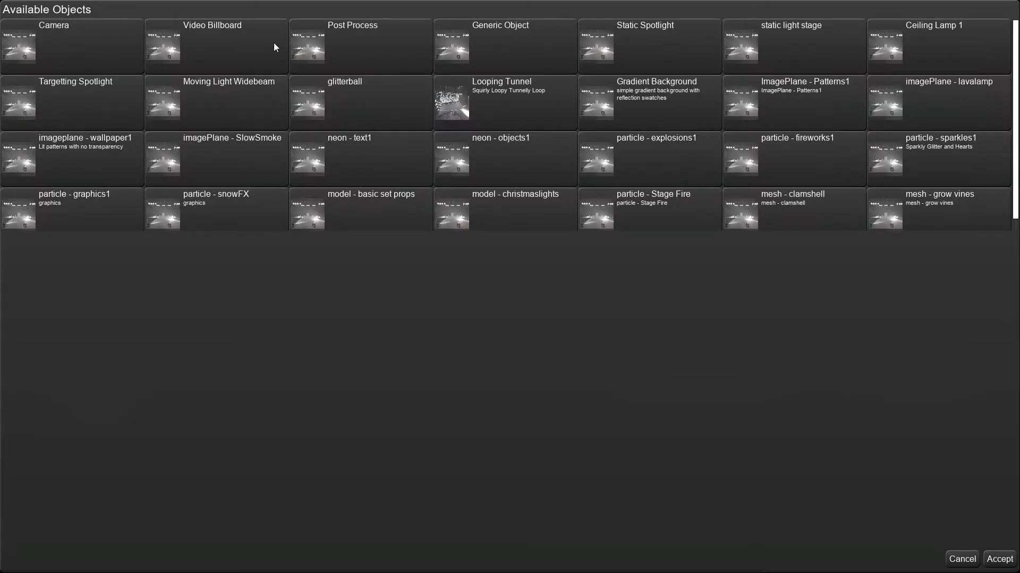
{"action": "left_click", "coordinate": [787, 52]}
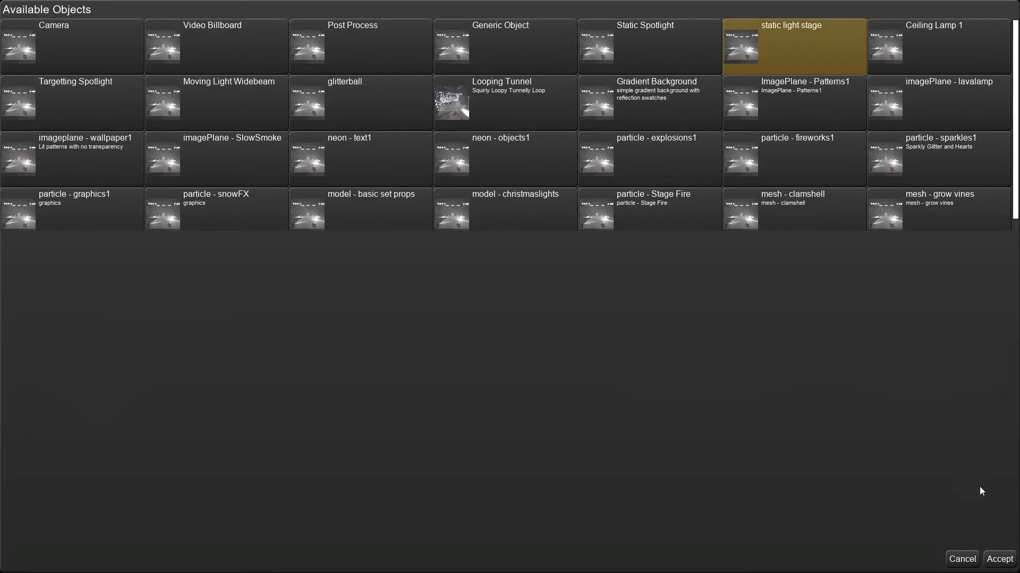
{"action": "left_click", "coordinate": [998, 560]}
{"action": "right_click_drag", "start_coordinate": [751, 422], "coordinate": [147, 396]}
{"action": "right_click_drag", "start_coordinate": [419, 423], "coordinate": [837, 396]}
{"action": "right_click_drag", "start_coordinate": [688, 333], "coordinate": [677, 346]}
{"action": "key", "text": "s"}
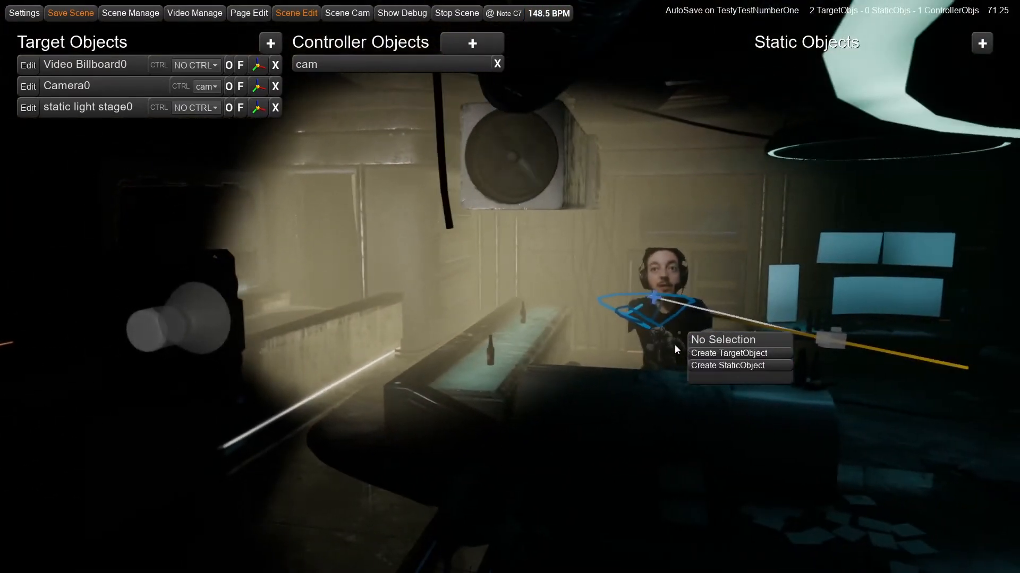
- Select the static light stage in the scene and turn it slightly toward the webcam billboard, trying its move, rotate and scale gizmos
{"action": "right_click_drag", "start_coordinate": [513, 330], "coordinate": [461, 330]}
{"action": "right_click", "coordinate": [314, 315]}
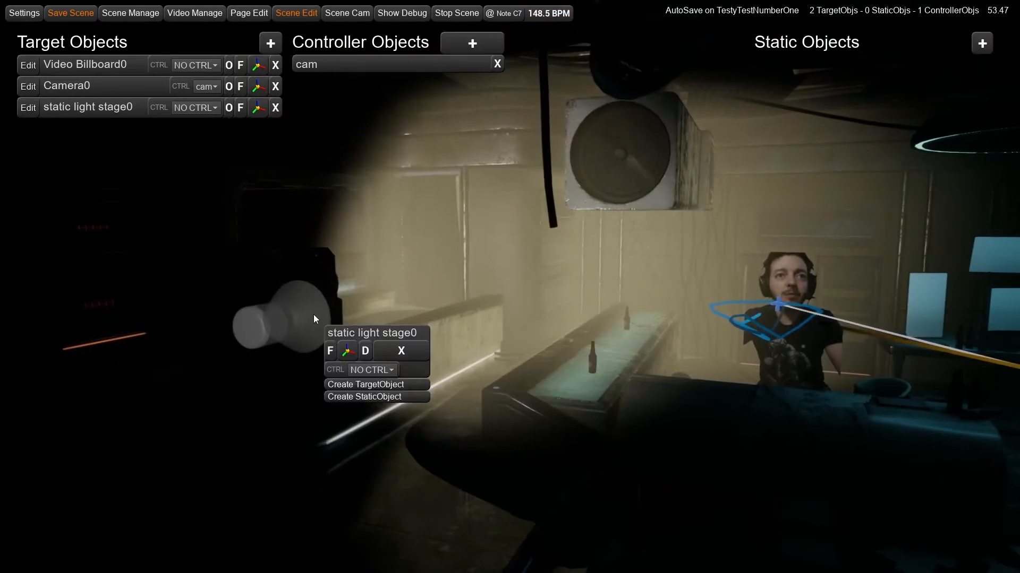
{"action": "right_click", "coordinate": [211, 244]}
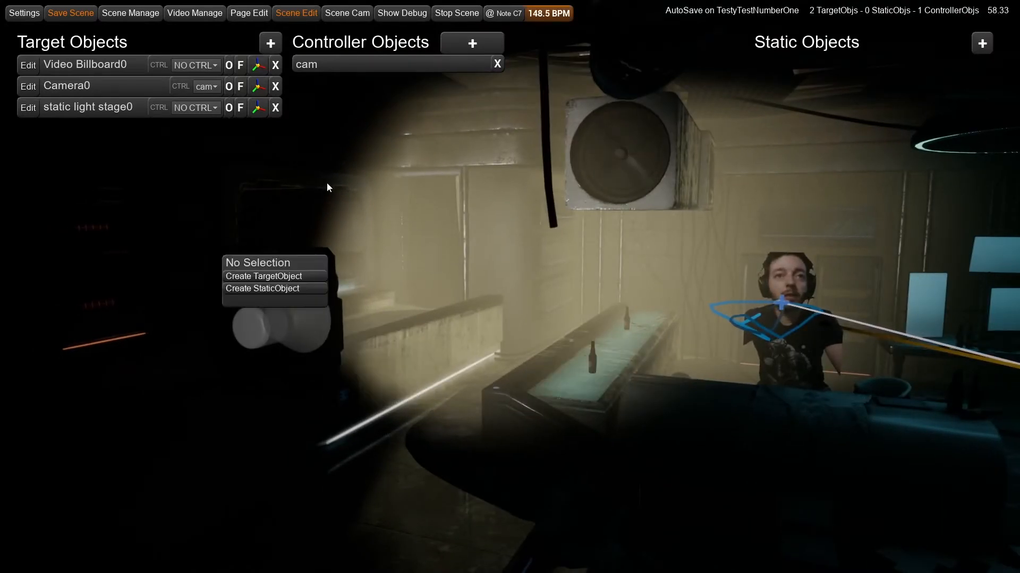
{"action": "right_click", "coordinate": [326, 182]}
{"action": "right_click", "coordinate": [295, 311]}
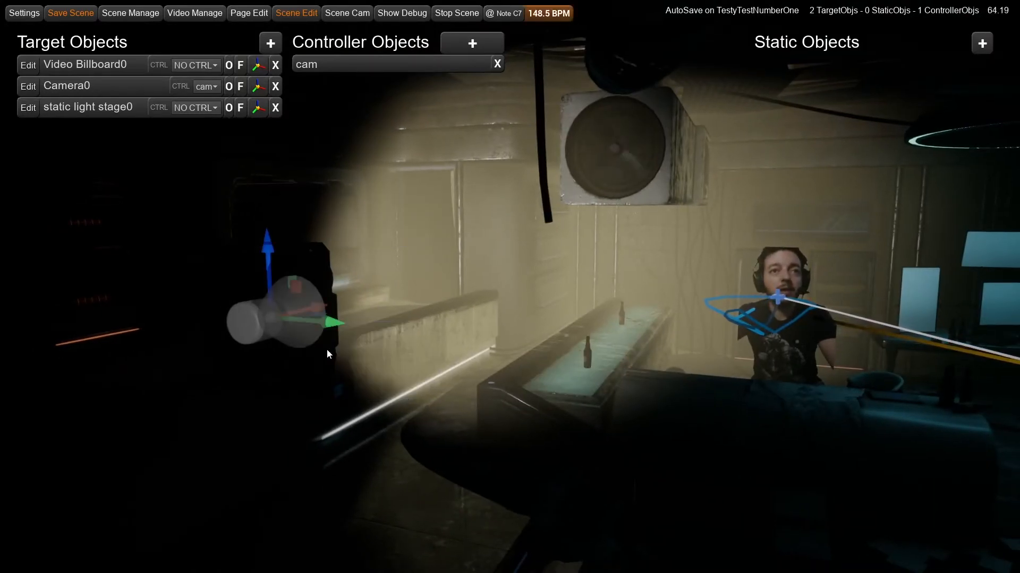
{"action": "key", "text": "e"}
{"action": "mouse_move", "coordinate": [297, 333]}
{"action": "left_mouse_down"}
{"action": "mouse_move", "coordinate": [257, 336]}
{"action": "mouse_move", "coordinate": [314, 333]}
{"action": "mouse_move", "coordinate": [288, 336]}
{"action": "left_mouse_up"}
{"action": "key", "text": "w"}
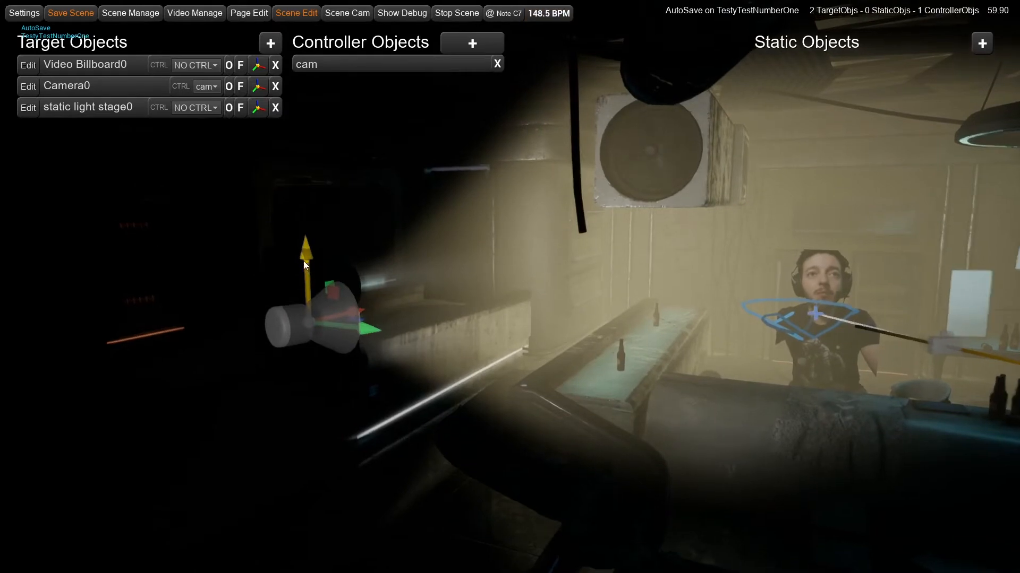
{"action": "key", "text": "e"}
{"action": "key", "text": "r"}
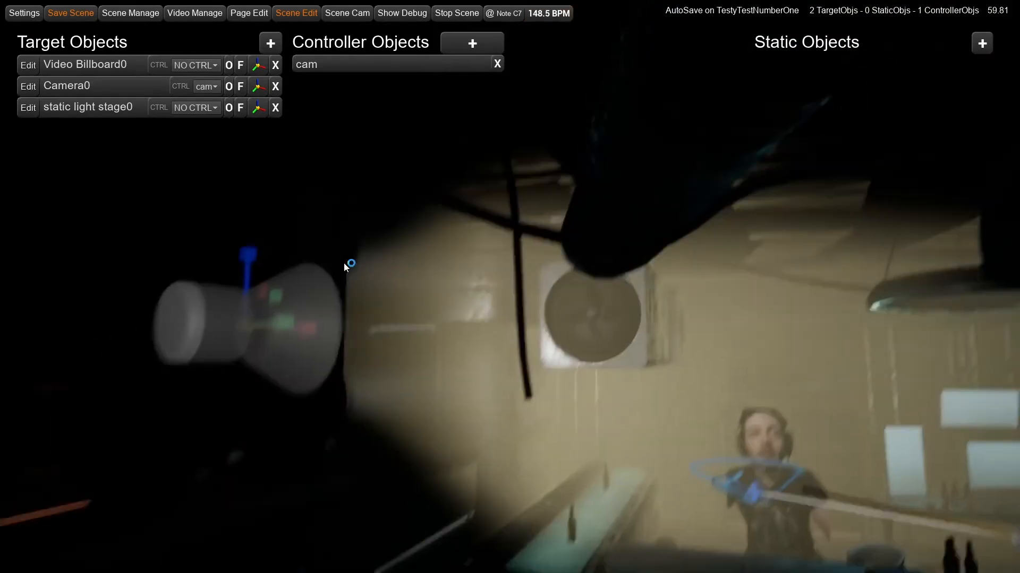
{"action": "key", "text": "w"}
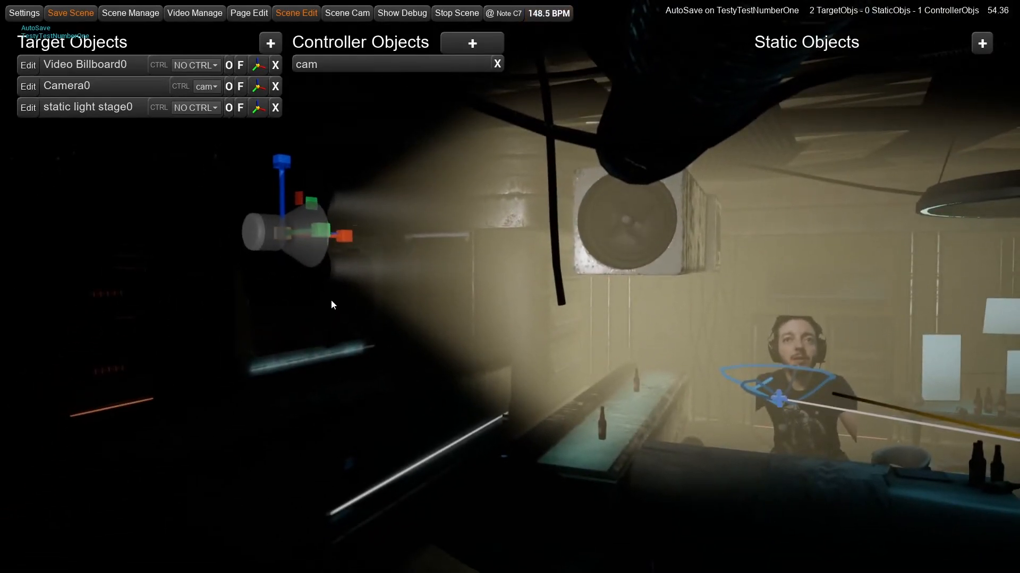
- Rotate the static light stage around its axes, aiming its beam down at the webcam billboard
{"action": "key", "text": "e"}
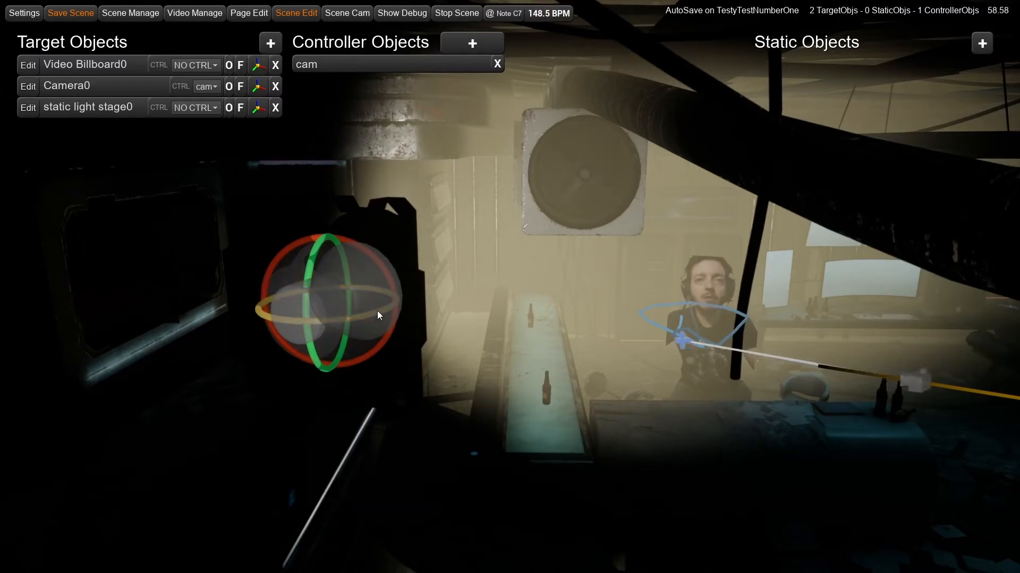
{"action": "left_click_drag", "start_coordinate": [377, 311], "coordinate": [364, 301]}
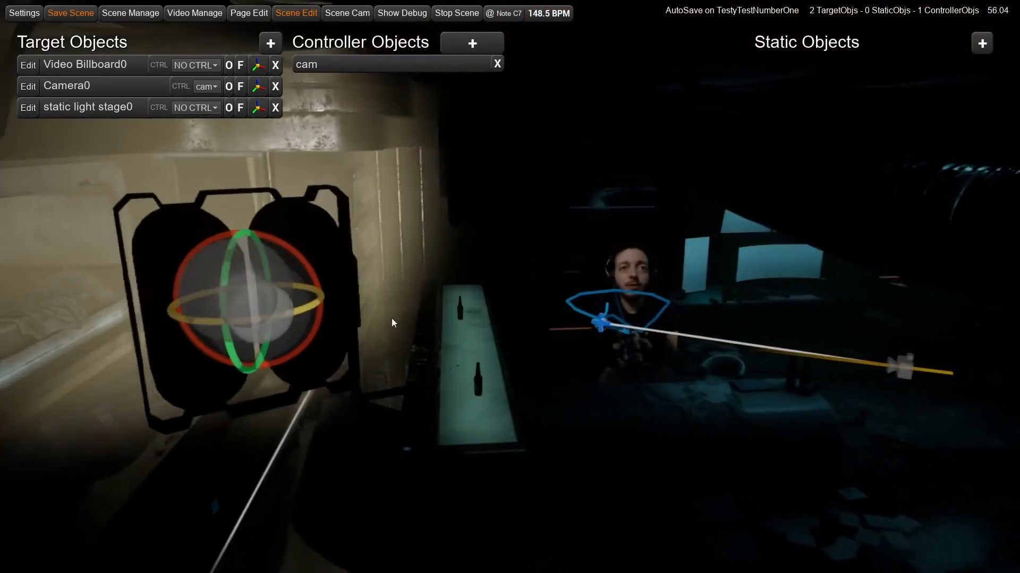
{"action": "left_click_drag", "start_coordinate": [392, 319], "coordinate": [361, 321]}
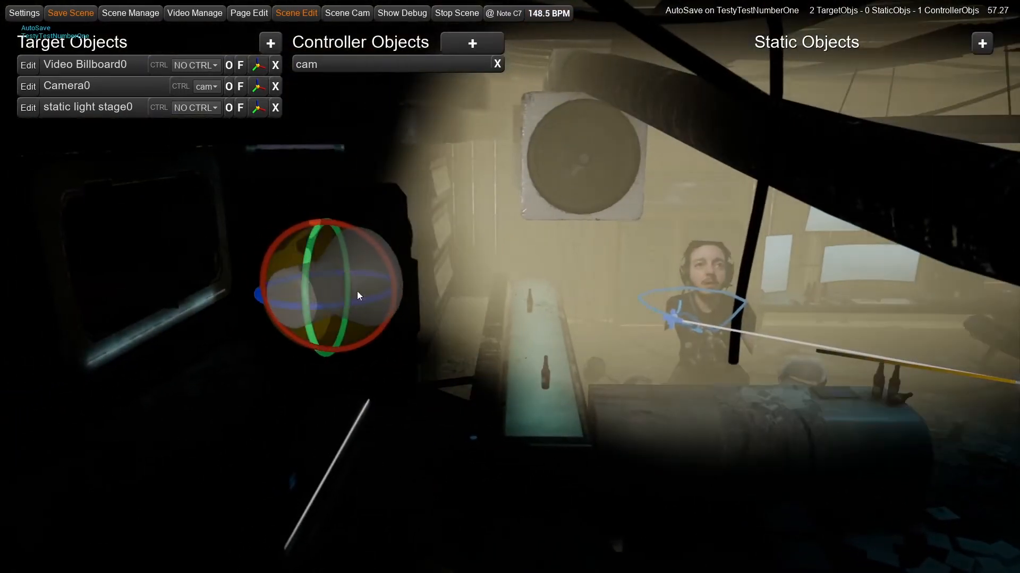
{"action": "left_click_drag", "start_coordinate": [307, 257], "coordinate": [333, 259]}
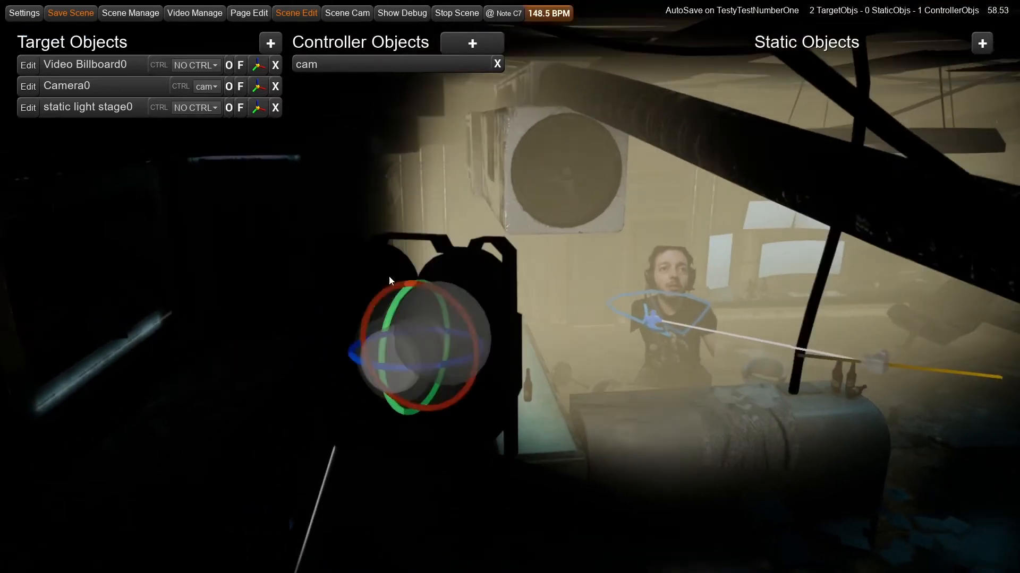
{"action": "left_click_drag", "start_coordinate": [392, 308], "coordinate": [406, 282]}
{"action": "left_click_drag", "start_coordinate": [385, 390], "coordinate": [359, 392]}
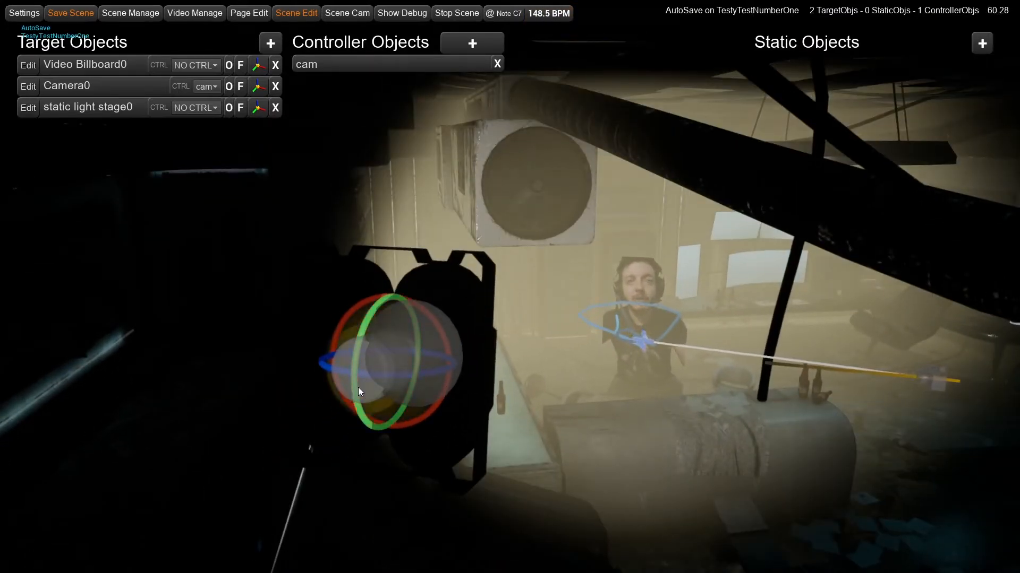
{"action": "left_click_drag", "start_coordinate": [361, 374], "coordinate": [381, 328]}
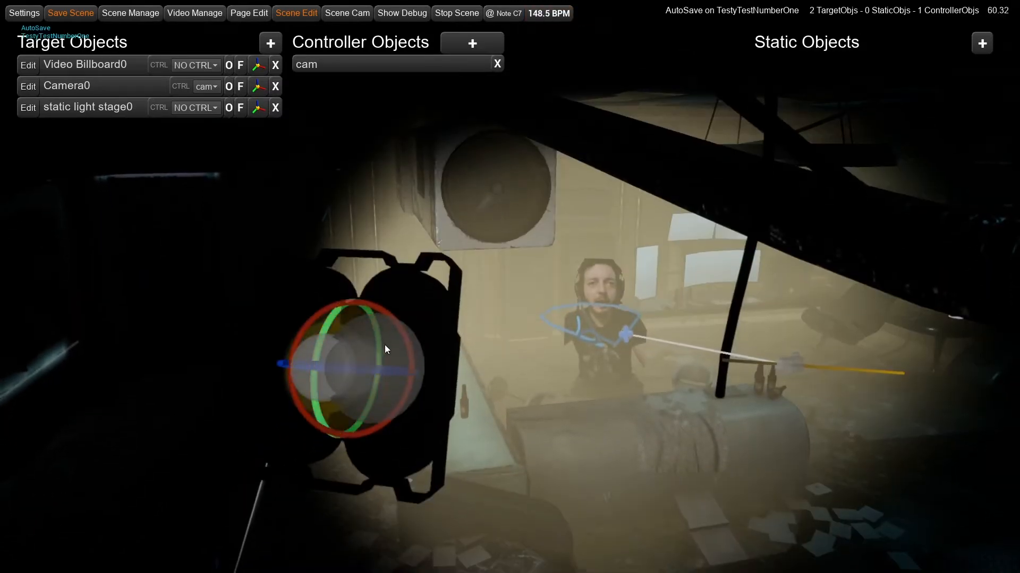
- Move the static light stage back along its beam direction so it lights the webcam billboard from above
{"action": "key", "text": "w"}
{"action": "left_click_drag", "start_coordinate": [410, 389], "coordinate": [376, 383]}
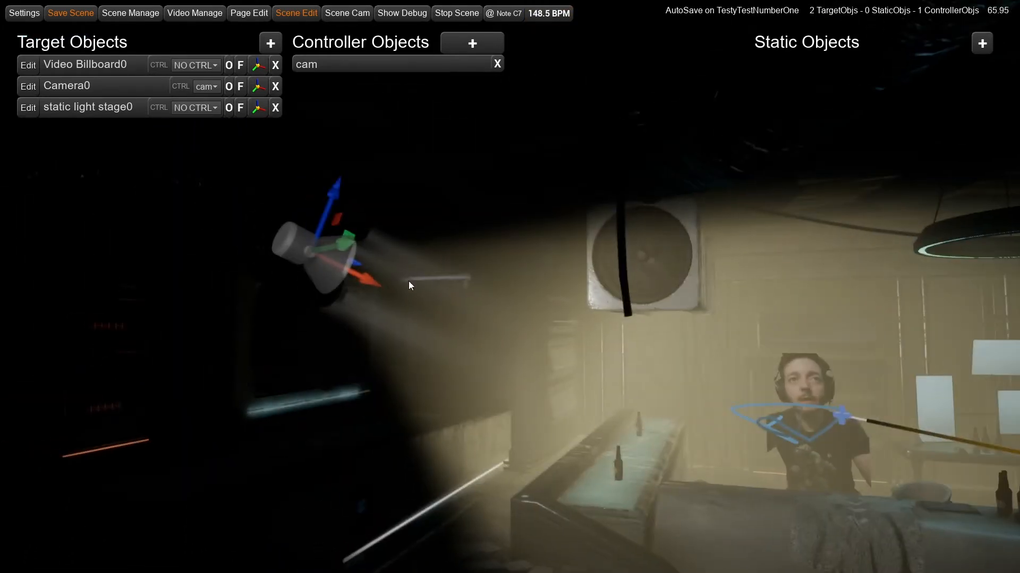
{"action": "left_click_drag", "start_coordinate": [360, 278], "coordinate": [362, 275]}
{"action": "right_click_drag", "start_coordinate": [445, 320], "coordinate": [422, 331]}
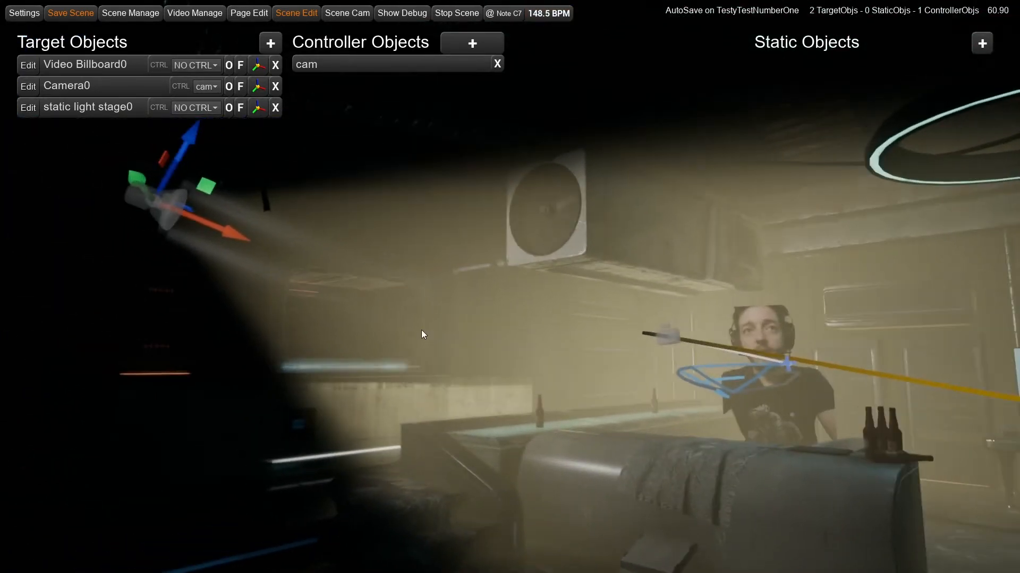
- Create a controller object named light1, assign it to the static light stage, and return to page editing
{"action": "left_click", "coordinate": [457, 50]}
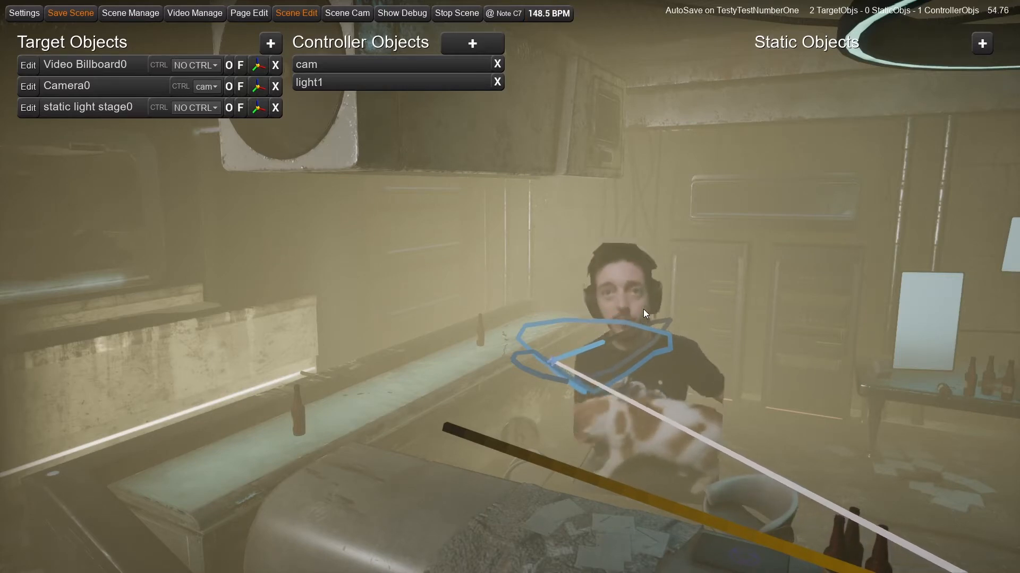
{"action": "right_click_drag", "start_coordinate": [628, 298], "coordinate": [576, 290]}
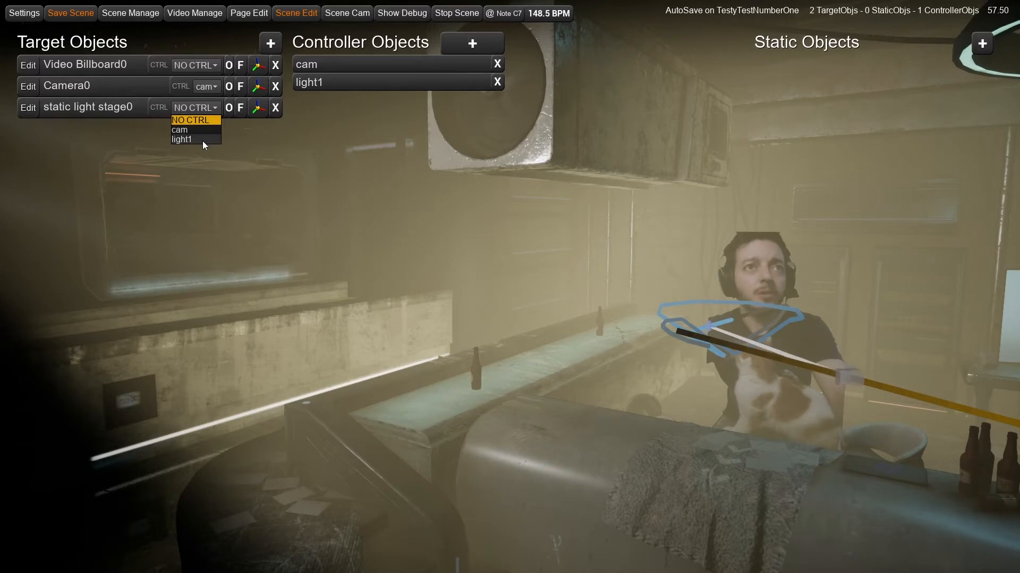
{"action": "left_click", "coordinate": [202, 141]}
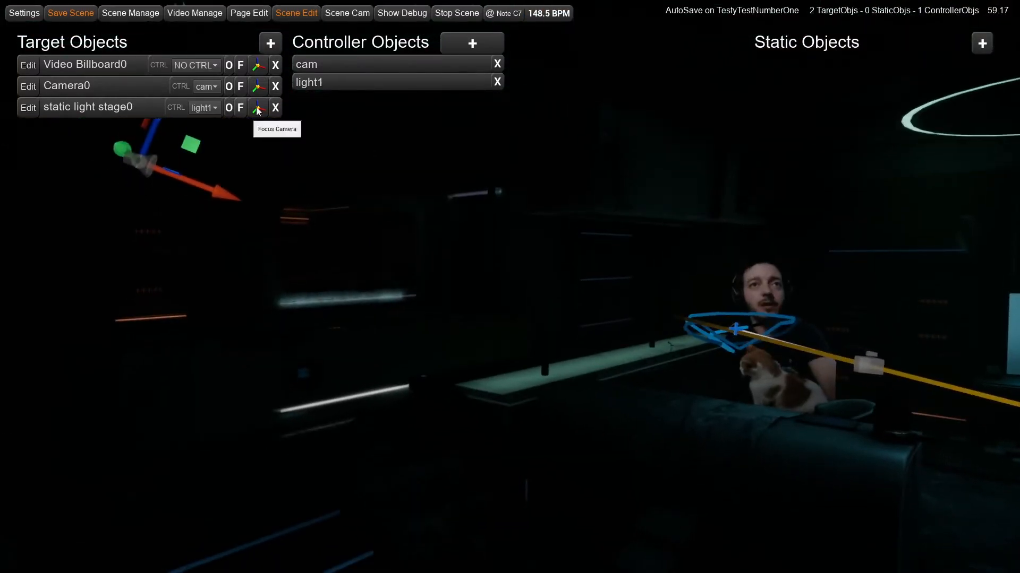
{"action": "left_click", "coordinate": [242, 16]}
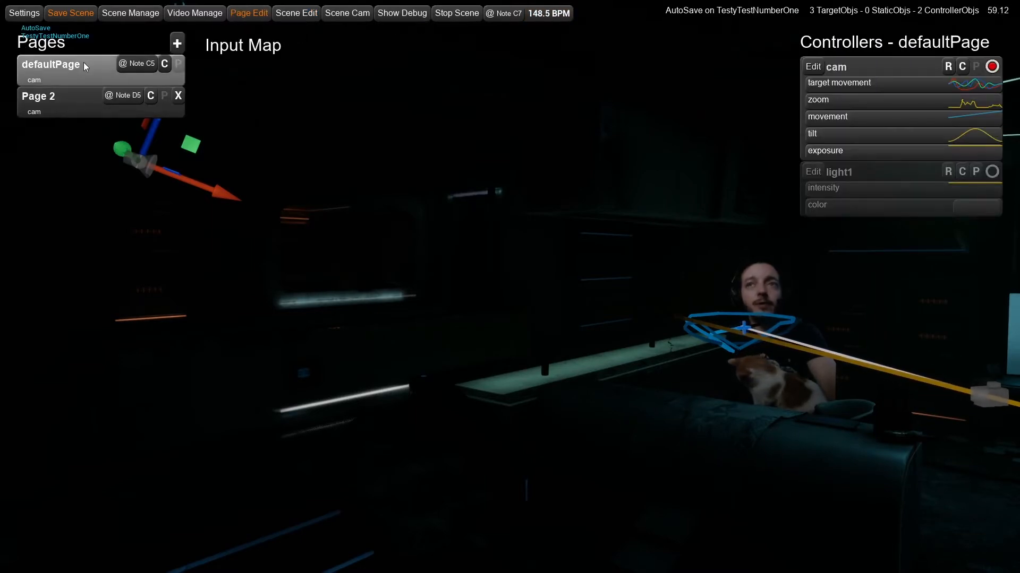
- Enable the light1 controller on defaultPage and set its static color to light blue, hex sRGB 65B2FFFF
{"action": "left_click", "coordinate": [992, 172]}
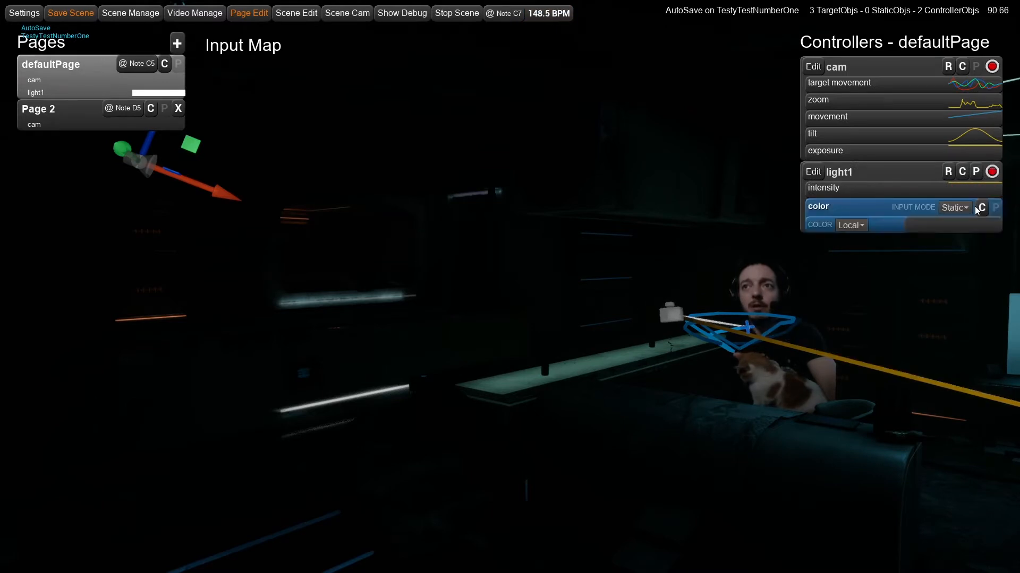
{"action": "left_click", "coordinate": [958, 227]}
{"action": "mouse_move", "coordinate": [502, 367]}
{"action": "left_mouse_down"}
{"action": "mouse_move", "coordinate": [497, 378]}
{"action": "mouse_move", "coordinate": [498, 348]}
{"action": "left_mouse_up"}
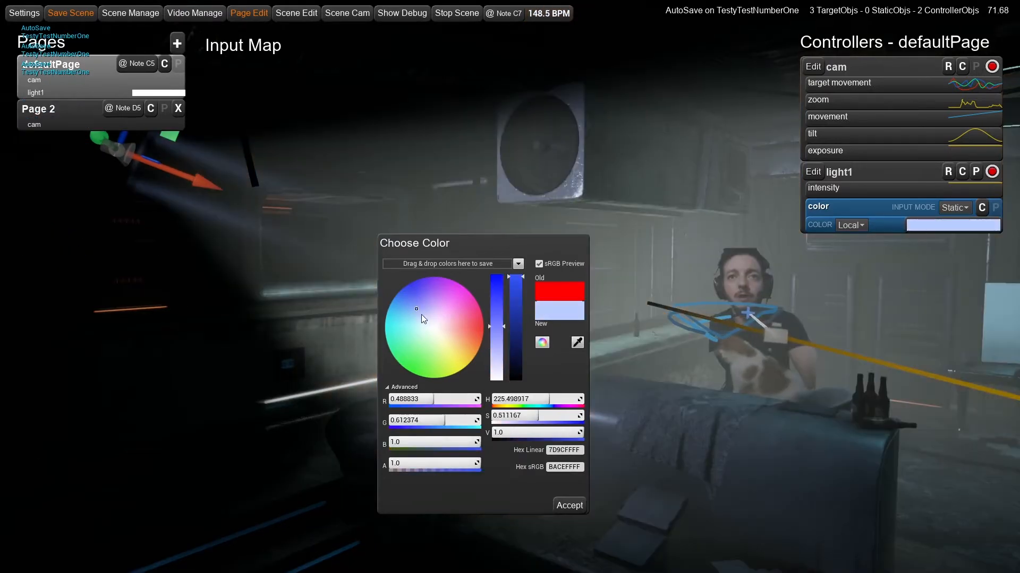
{"action": "left_click_drag", "start_coordinate": [422, 314], "coordinate": [407, 312]}
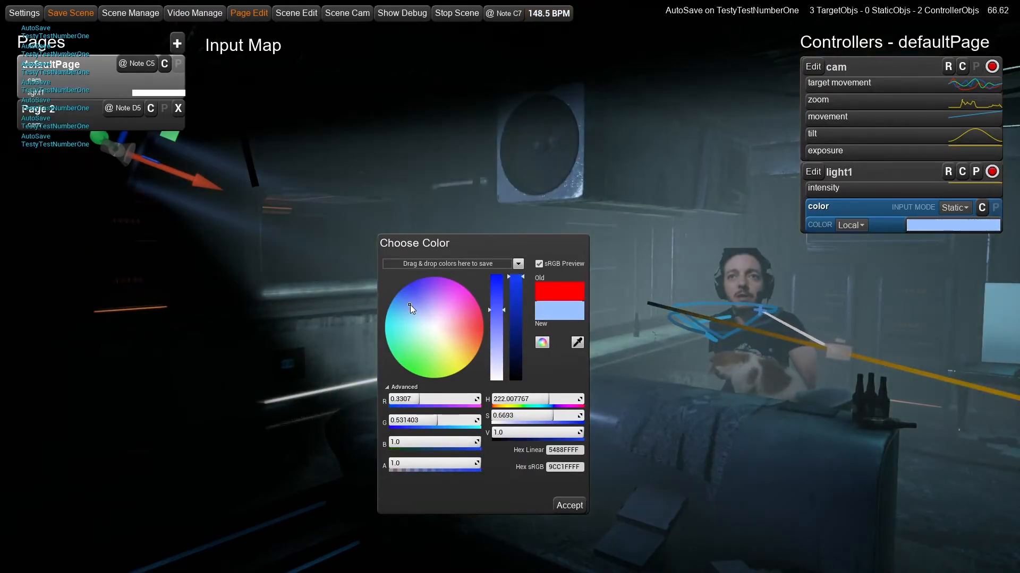
{"action": "mouse_move", "coordinate": [410, 305]}
{"action": "left_mouse_down"}
{"action": "mouse_move", "coordinate": [413, 295]}
{"action": "mouse_move", "coordinate": [402, 302]}
{"action": "left_mouse_up"}
{"action": "left_click_drag", "start_coordinate": [495, 317], "coordinate": [497, 269]}
{"action": "left_click", "coordinate": [408, 291]}
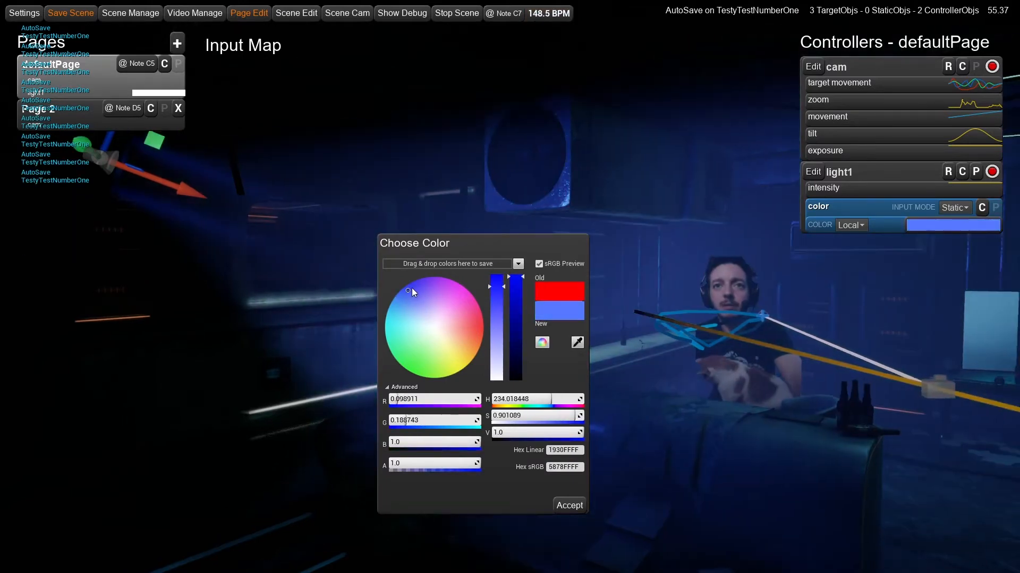
{"action": "left_click_drag", "start_coordinate": [409, 293], "coordinate": [401, 300]}
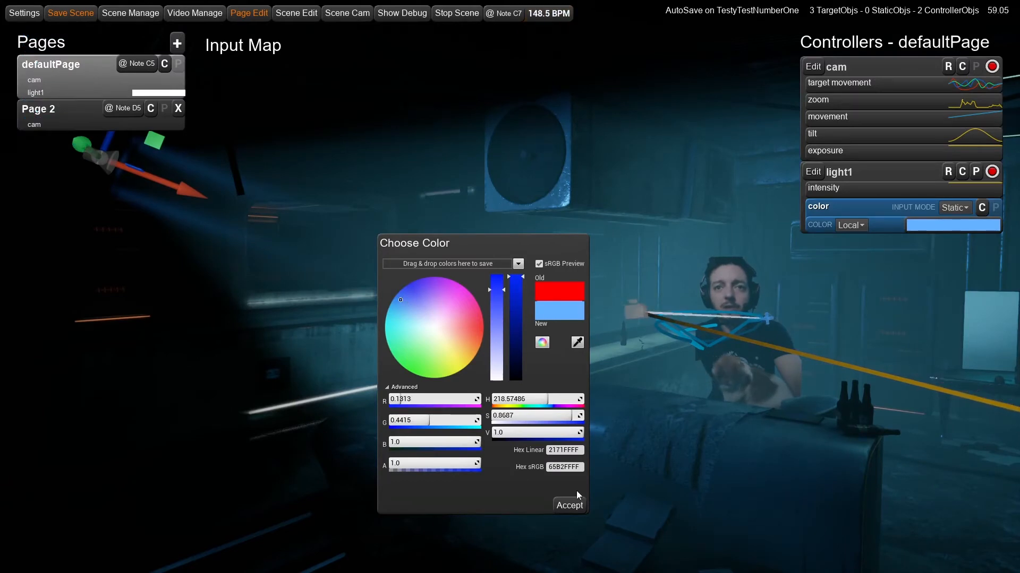
{"action": "left_click", "coordinate": [569, 505]}
- Lower the webcam video material's image emissive to 0.10 and return to page editing
{"action": "left_click", "coordinate": [178, 13]}
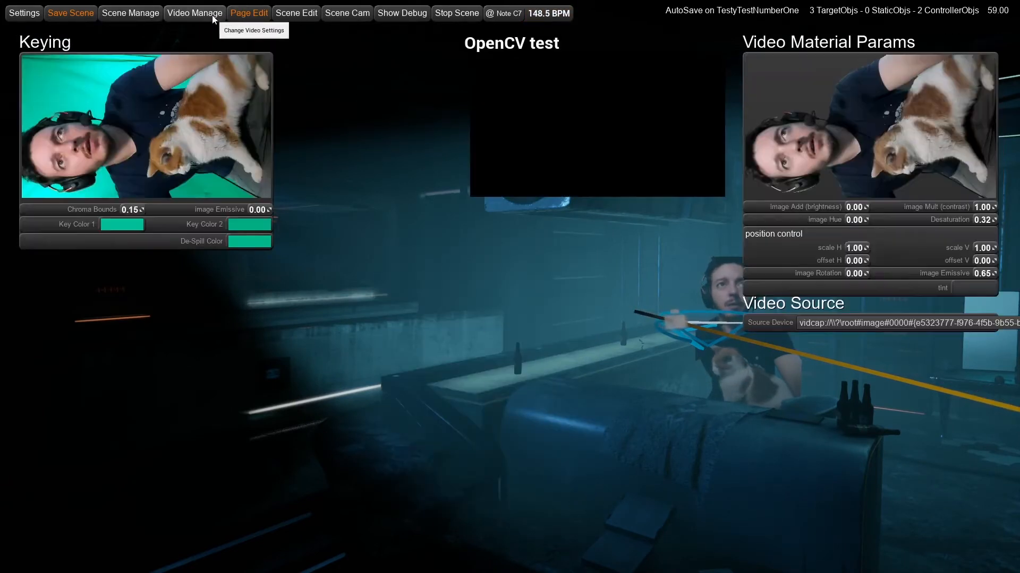
{"action": "mouse_move", "coordinate": [983, 273]}
{"action": "left_mouse_down"}
{"action": "mouse_move", "coordinate": [948, 273]}
{"action": "mouse_move", "coordinate": [984, 273]}
{"action": "left_mouse_up"}
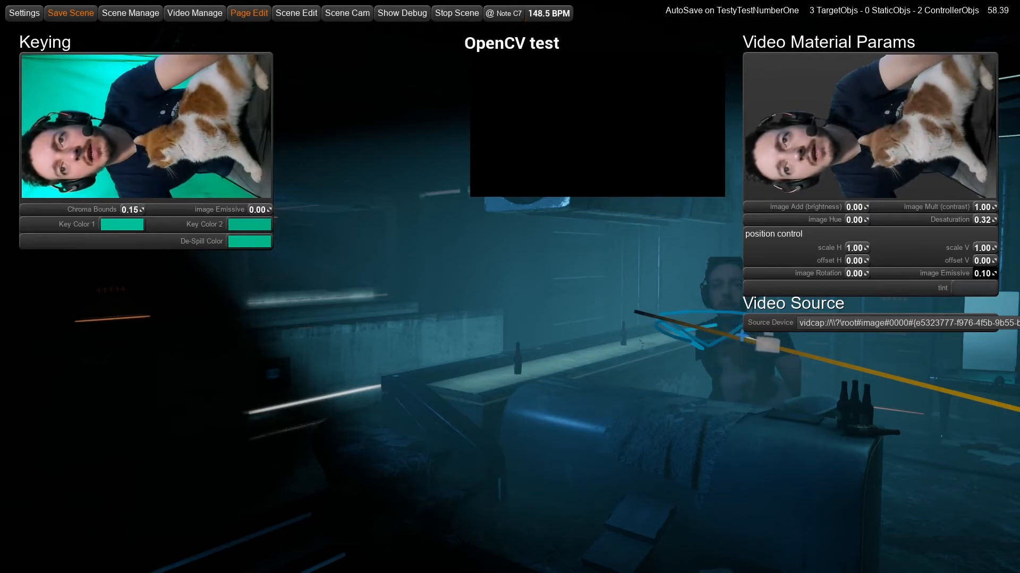
{"action": "left_click", "coordinate": [306, 15]}
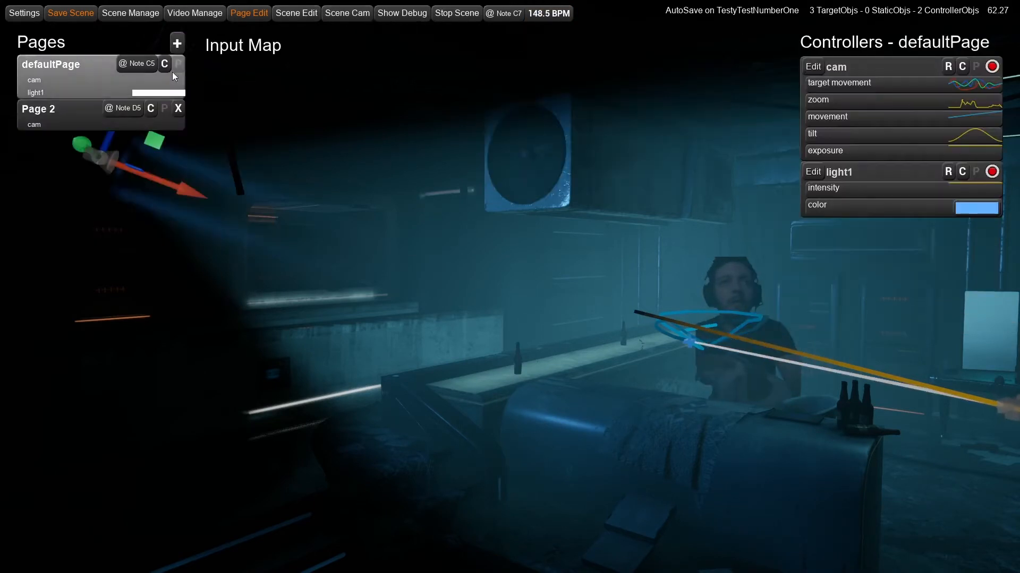
- Set the end value of light1's static intensity to 0.24
{"action": "left_click", "coordinate": [948, 210]}
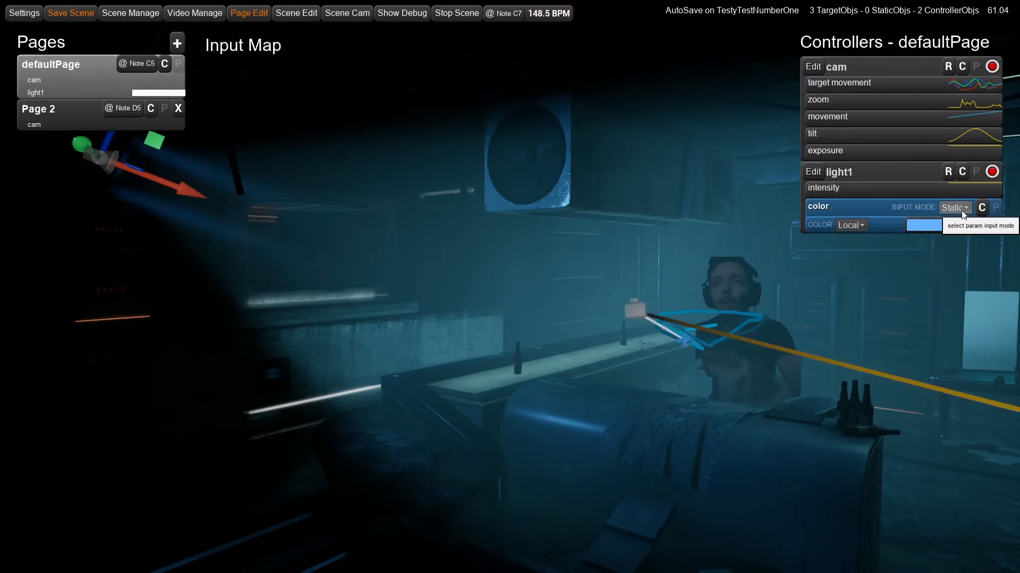
{"action": "left_click", "coordinate": [874, 190]}
{"action": "mouse_move", "coordinate": [988, 206]}
{"action": "left_mouse_down"}
{"action": "mouse_move", "coordinate": [997, 206]}
{"action": "mouse_move", "coordinate": [977, 206]}
{"action": "mouse_move", "coordinate": [992, 206]}
{"action": "left_mouse_up"}
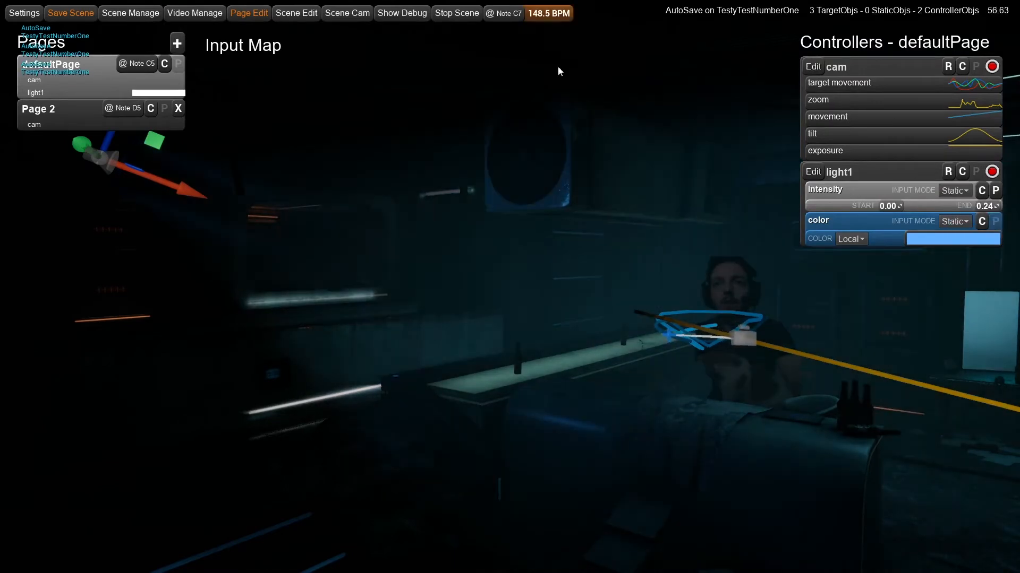
- Set the webcam video material's contrast multiplier to 3.69 and image emissive to 0.17, and return to page editing
{"action": "left_click", "coordinate": [215, 14]}
{"action": "mouse_move", "coordinate": [979, 207]}
{"action": "left_mouse_down"}
{"action": "mouse_move", "coordinate": [993, 207]}
{"action": "mouse_move", "coordinate": [978, 207]}
{"action": "left_mouse_up"}
{"action": "left_click_drag", "start_coordinate": [982, 273], "coordinate": [985, 273]}
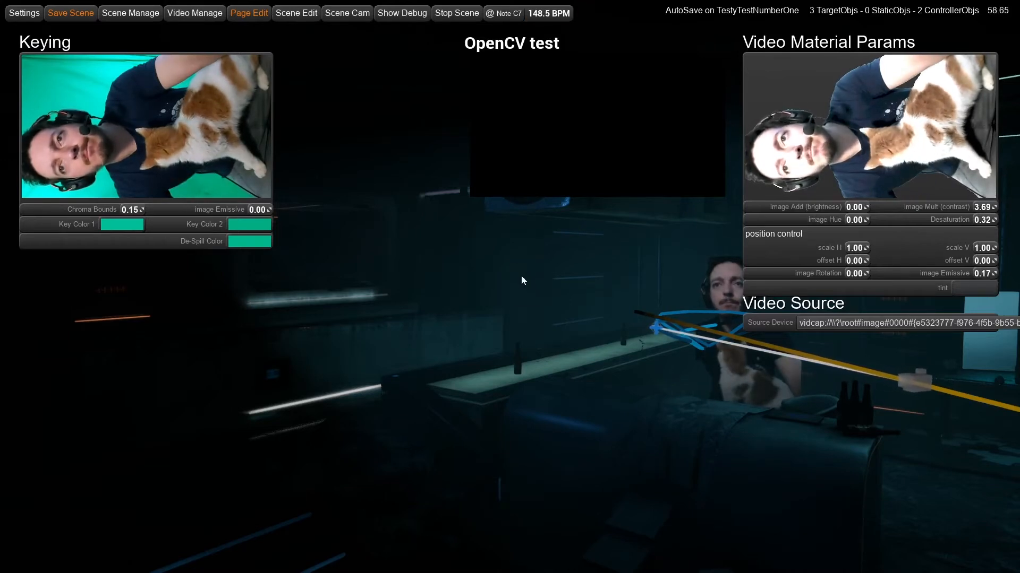
{"action": "left_click", "coordinate": [252, 15]}
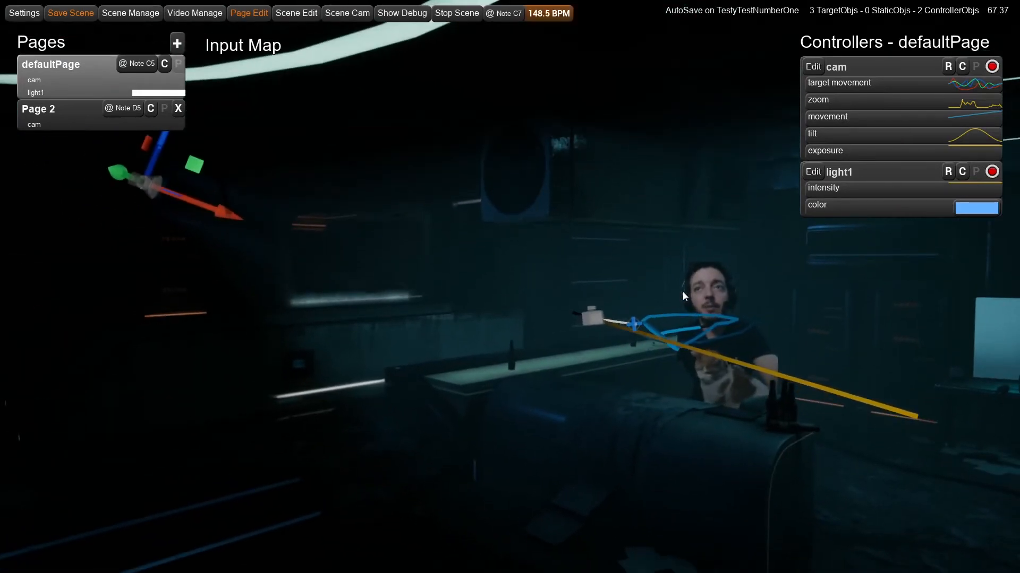
- Switch light1's intensity input mode to Curve and open the choice of animation curves
{"action": "left_click", "coordinate": [948, 189]}
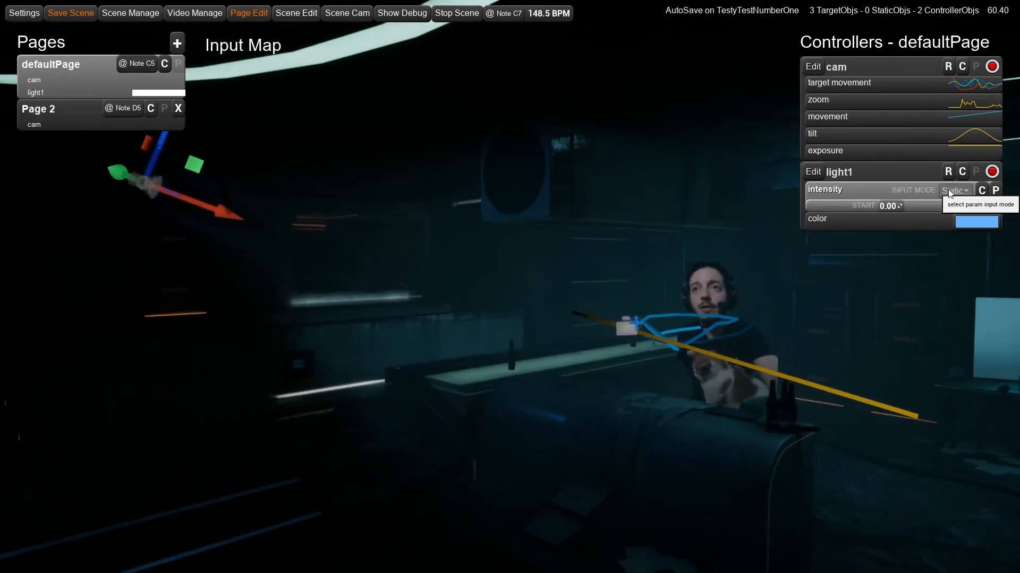
{"action": "left_click", "coordinate": [951, 190]}
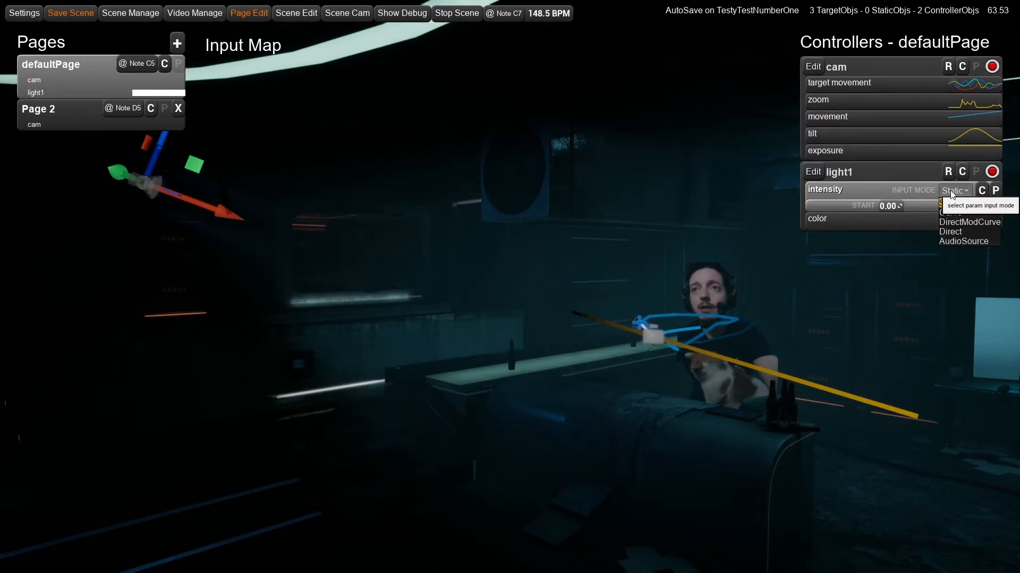
{"action": "left_click", "coordinate": [976, 214]}
{"action": "left_click", "coordinate": [850, 213]}
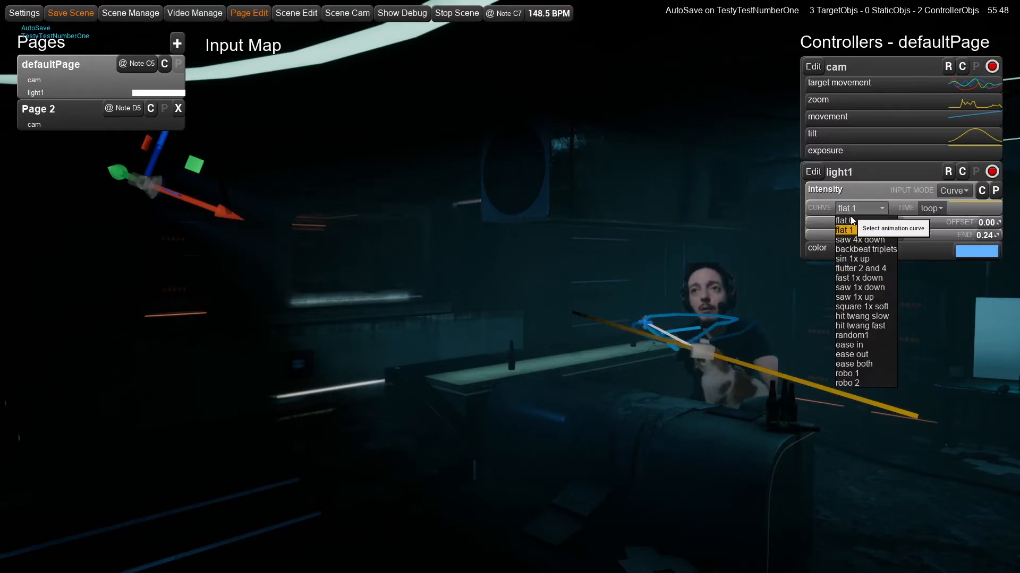
- Try the fast 1x down curve on light1's intensity, with output start 1.11 and output end -0.01
{"action": "left_click", "coordinate": [868, 277]}
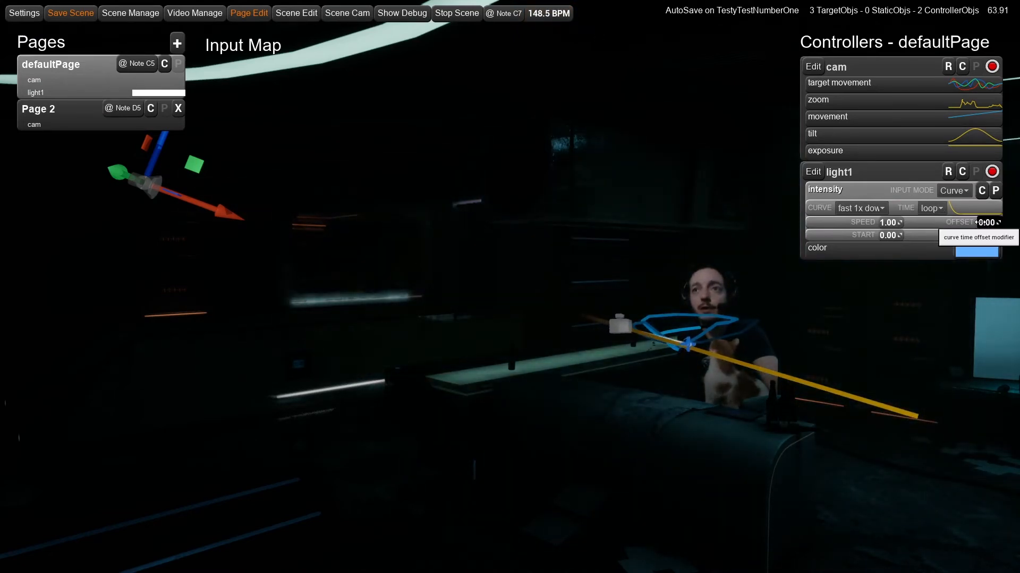
{"action": "left_click_drag", "start_coordinate": [986, 236], "coordinate": [1004, 236]}
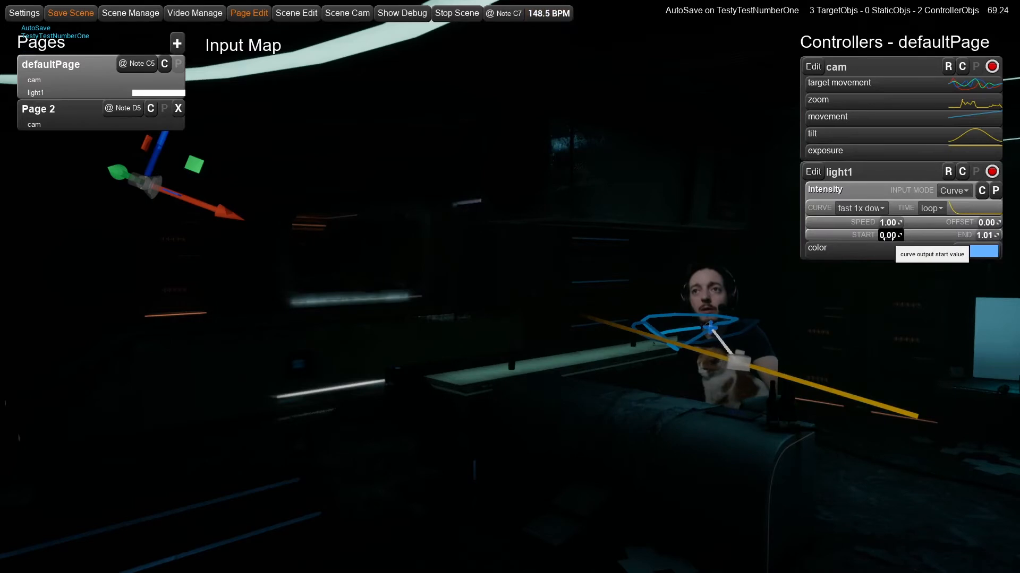
{"action": "mouse_move", "coordinate": [891, 235]}
{"action": "left_mouse_down"}
{"action": "mouse_move", "coordinate": [891, 224]}
{"action": "mouse_move", "coordinate": [890, 234]}
{"action": "left_mouse_up"}
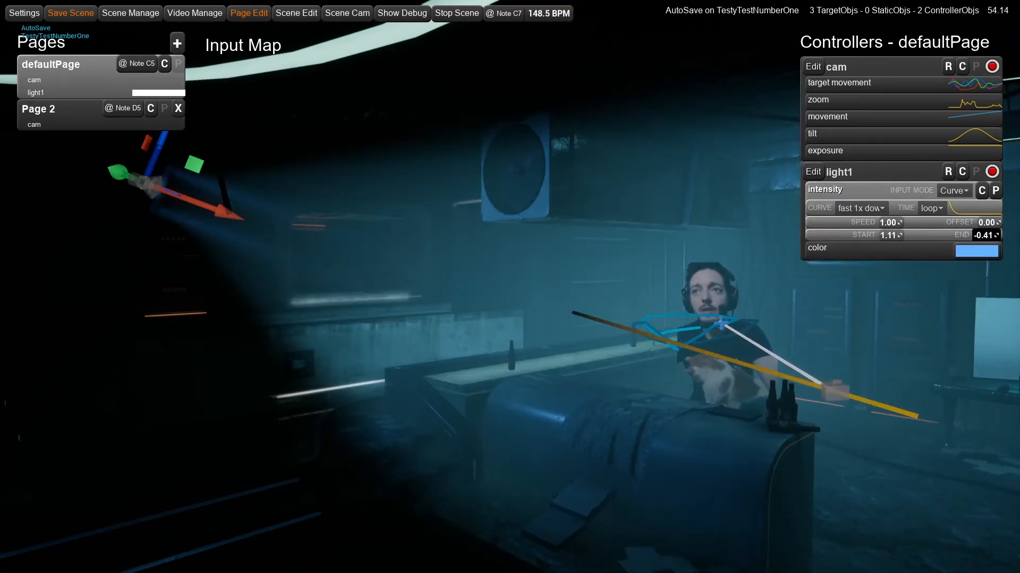
{"action": "left_click_drag", "start_coordinate": [986, 235], "coordinate": [986, 236]}
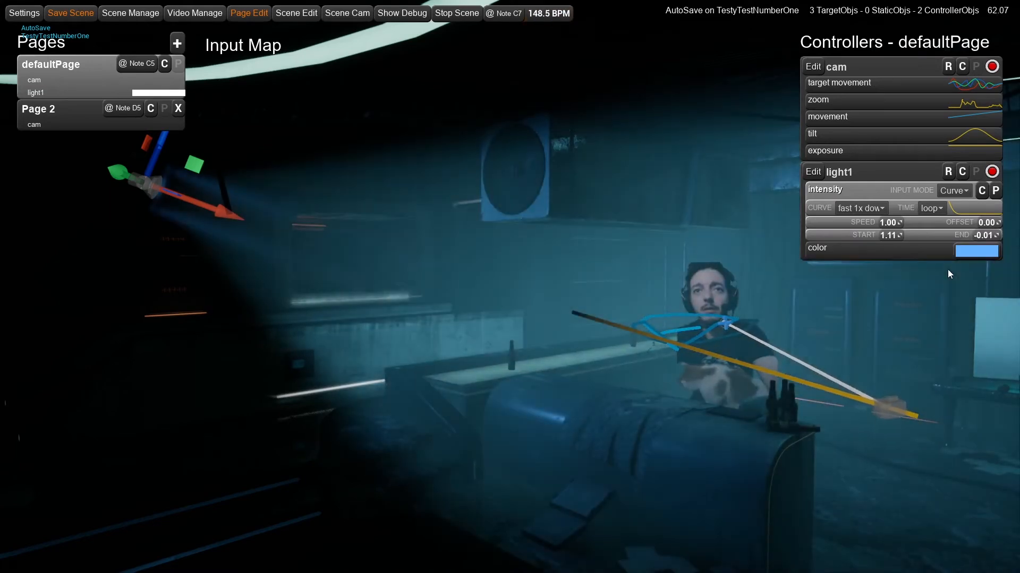
- Set light1's intensity curve output to start at 0 and end at 1
{"action": "left_click", "coordinate": [888, 235]}
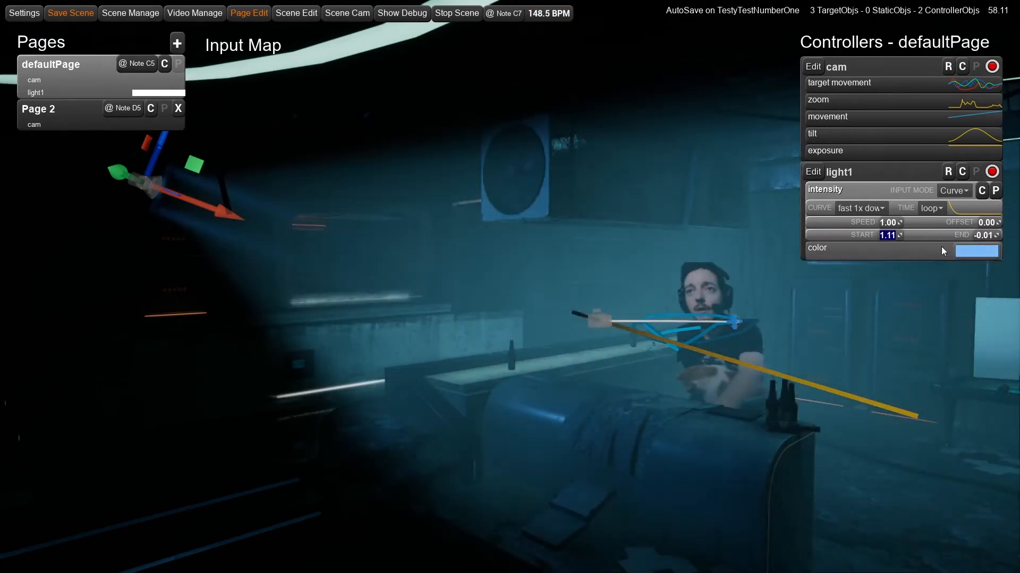
{"action": "type", "text": "0"}
{"action": "left_click", "coordinate": [984, 236]}
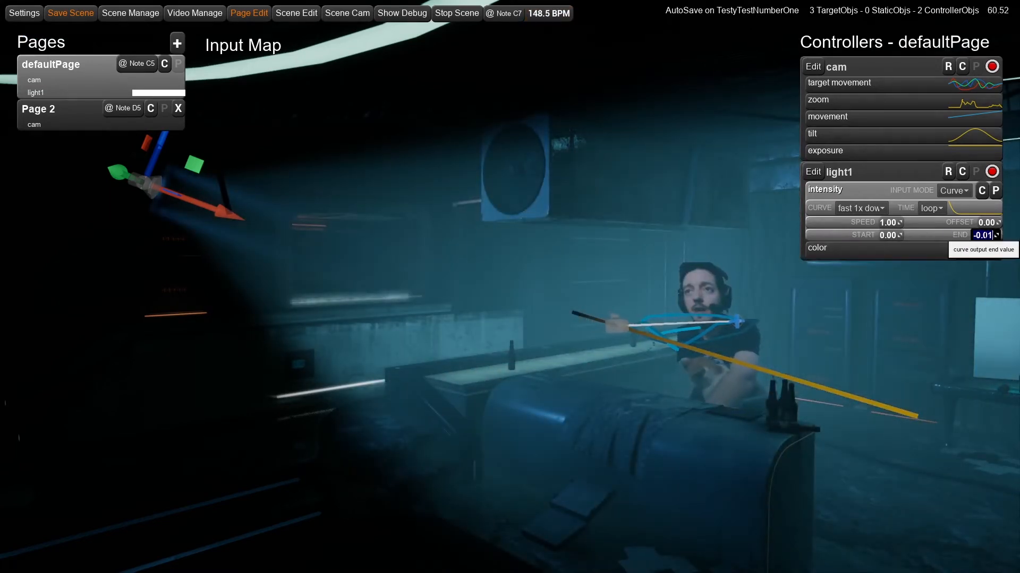
{"action": "type", "text": "1"}
{"action": "key", "text": "Return"}
- Try a speed of 5 on light1's intensity curve and return it to 1
{"action": "left_click", "coordinate": [888, 222]}
{"action": "type", "text": "5"}
{"action": "key", "text": "Return"}
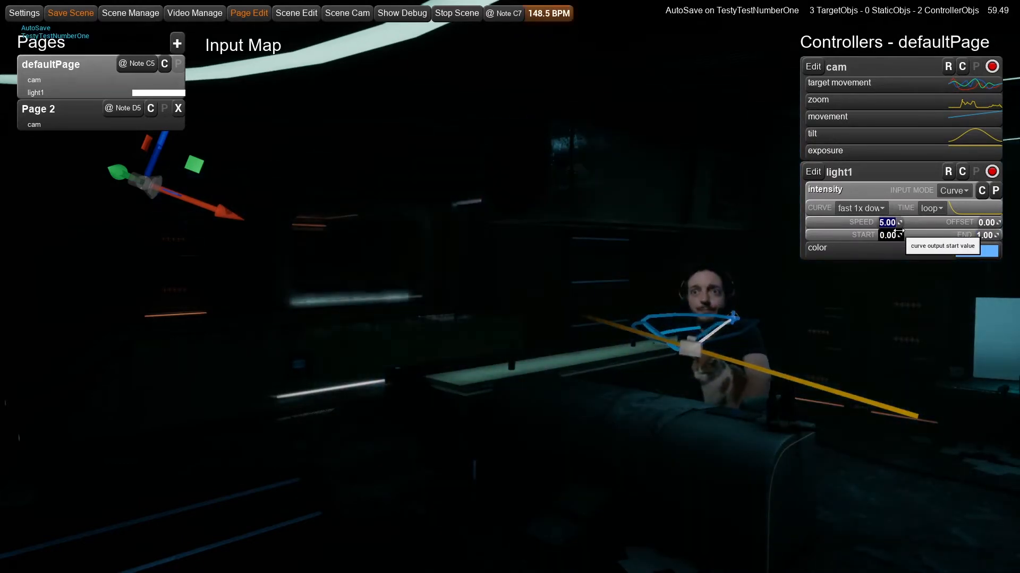
{"action": "type", "text": "1"}
{"action": "key", "text": "Return"}
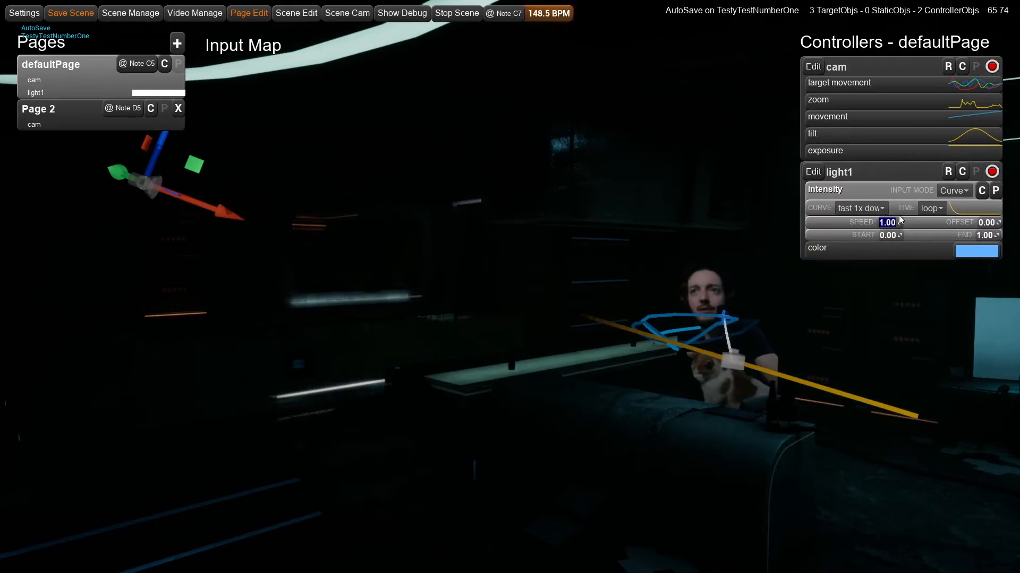
- Change light1's intensity curve to sin 1x up, with output start 0.57 and output end 0.87
{"action": "left_click", "coordinate": [879, 209]}
{"action": "left_click", "coordinate": [873, 259]}
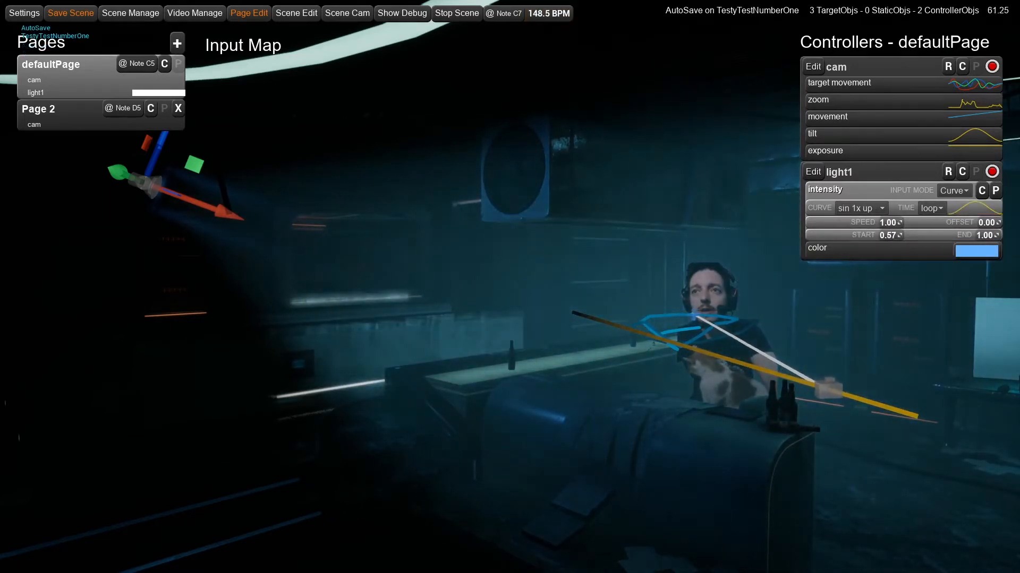
{"action": "left_click", "coordinate": [983, 235]}
{"action": "type", "text": "0.87"}
{"action": "key", "text": "Return"}
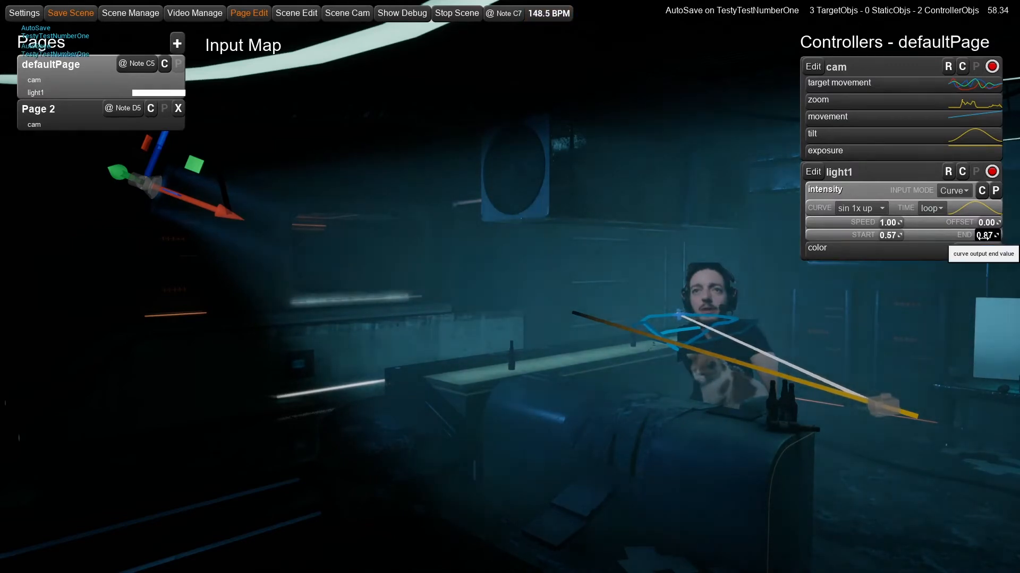
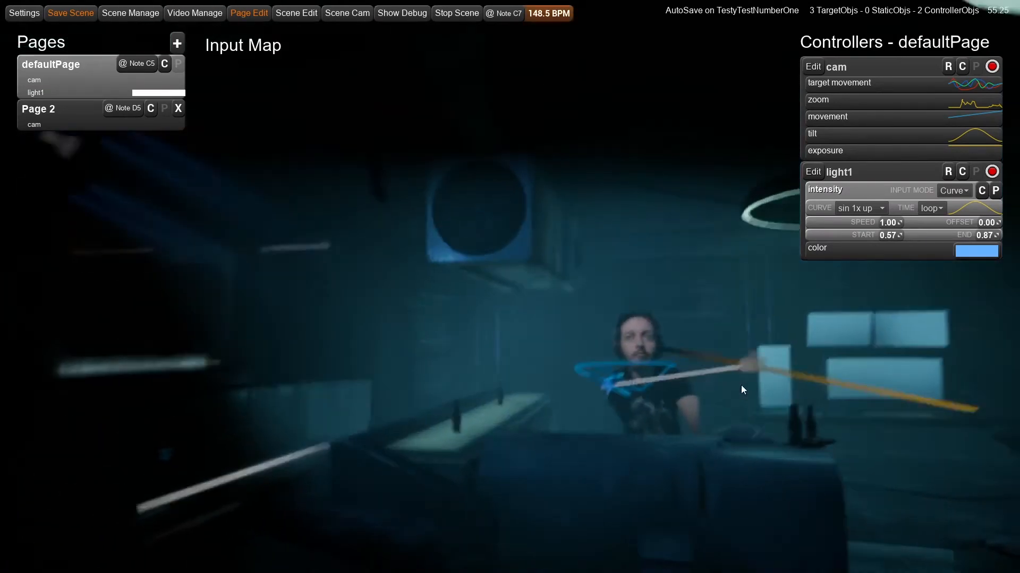
- Duplicate the static light stage0 object in scene editing
{"action": "mouse_move", "coordinate": [663, 383]}
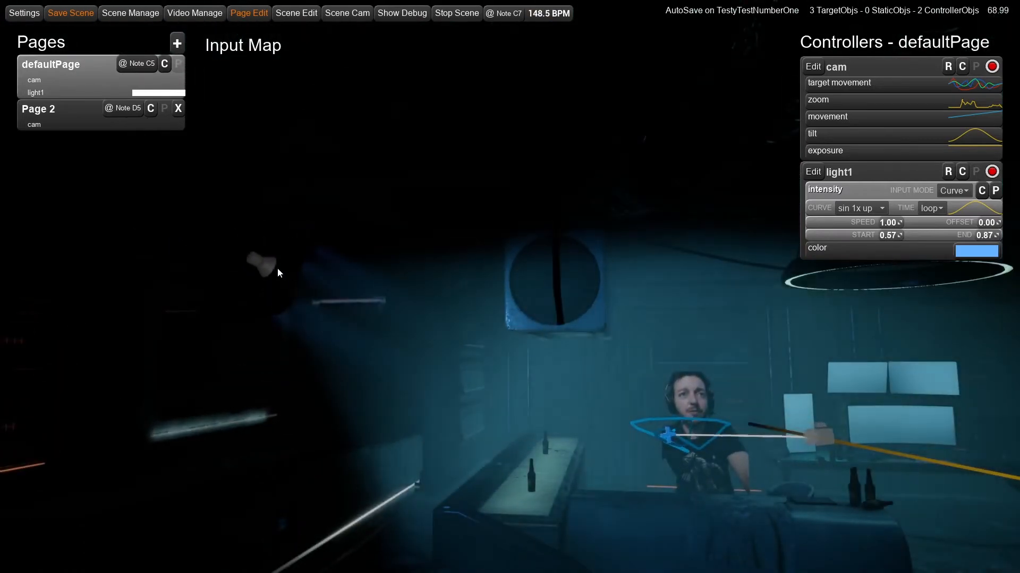
{"action": "left_click", "coordinate": [298, 17]}
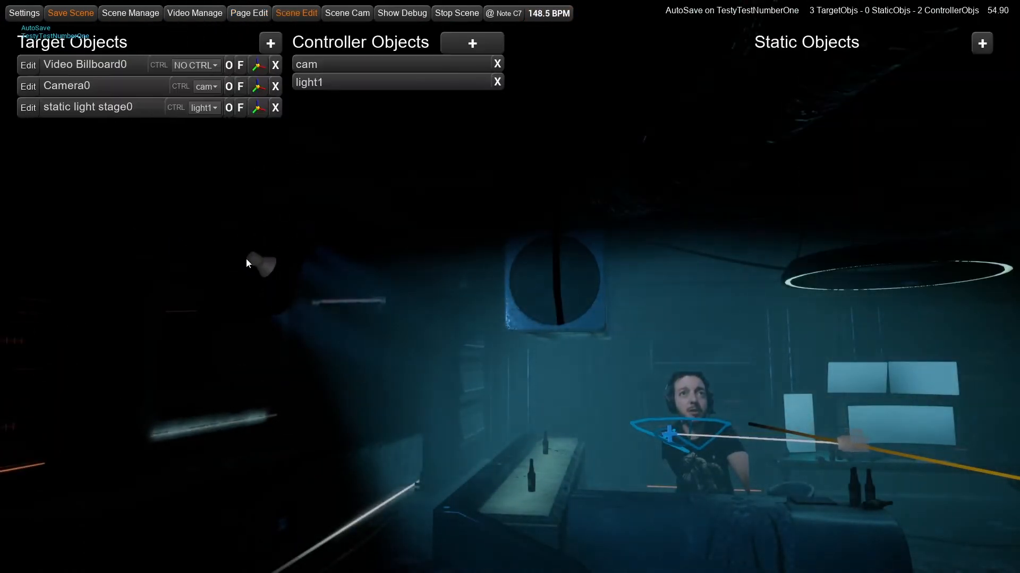
{"action": "left_click", "coordinate": [267, 267]}
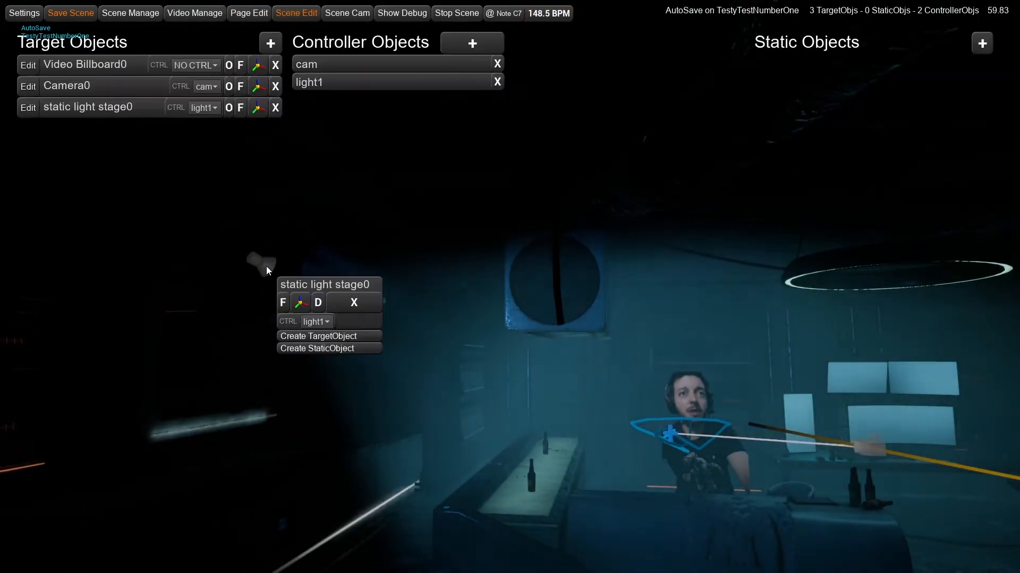
{"action": "left_click", "coordinate": [320, 303]}
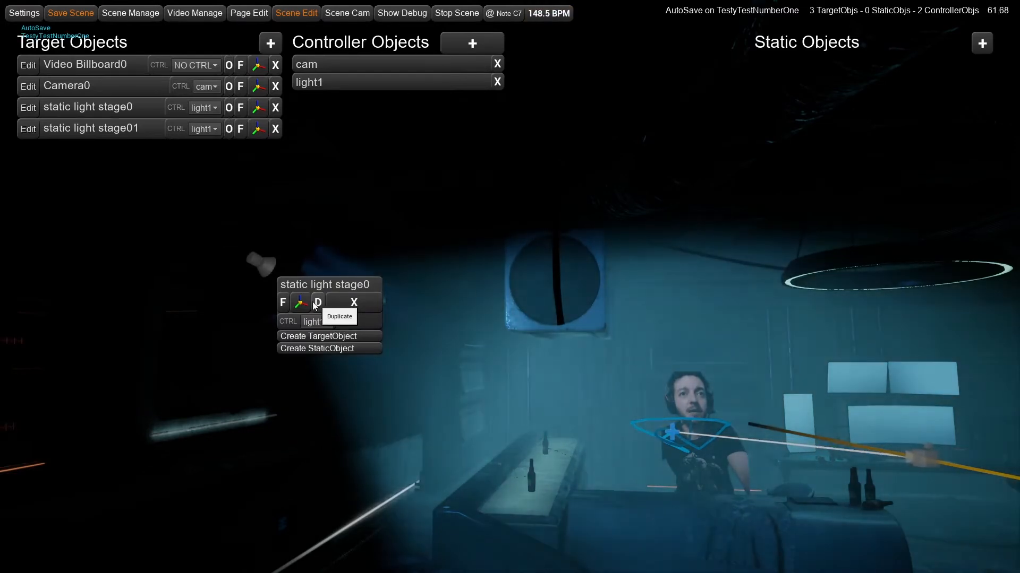
- Move static light stage0 sideways along its horizontal axis, away from its overlapping duplicate
{"action": "left_click", "coordinate": [305, 303]}
{"action": "key", "text": "e"}
{"action": "key", "text": "r"}
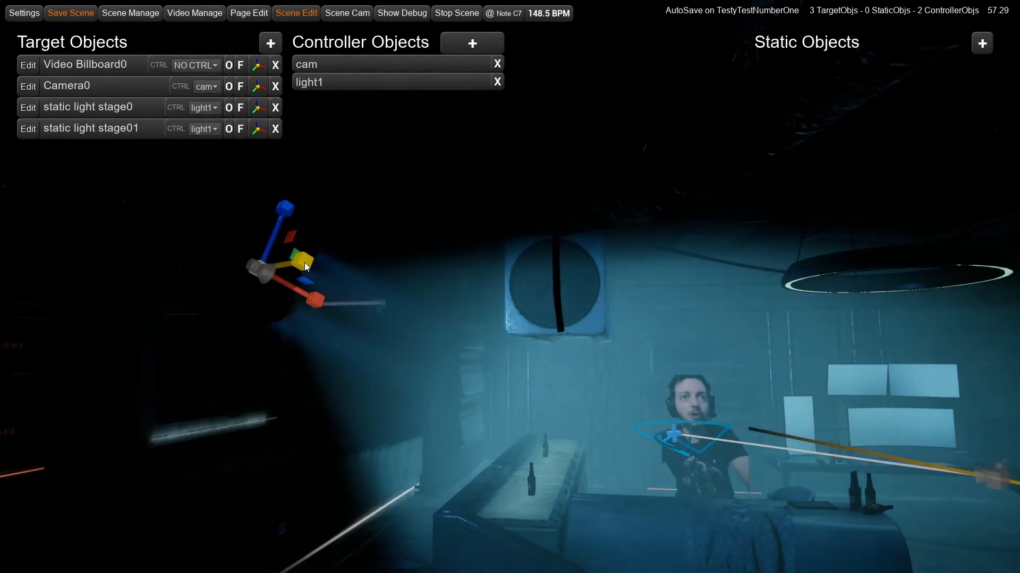
{"action": "right_click_drag", "start_coordinate": [304, 262], "coordinate": [349, 284]}
{"action": "key", "text": "w"}
{"action": "key", "text": "x"}
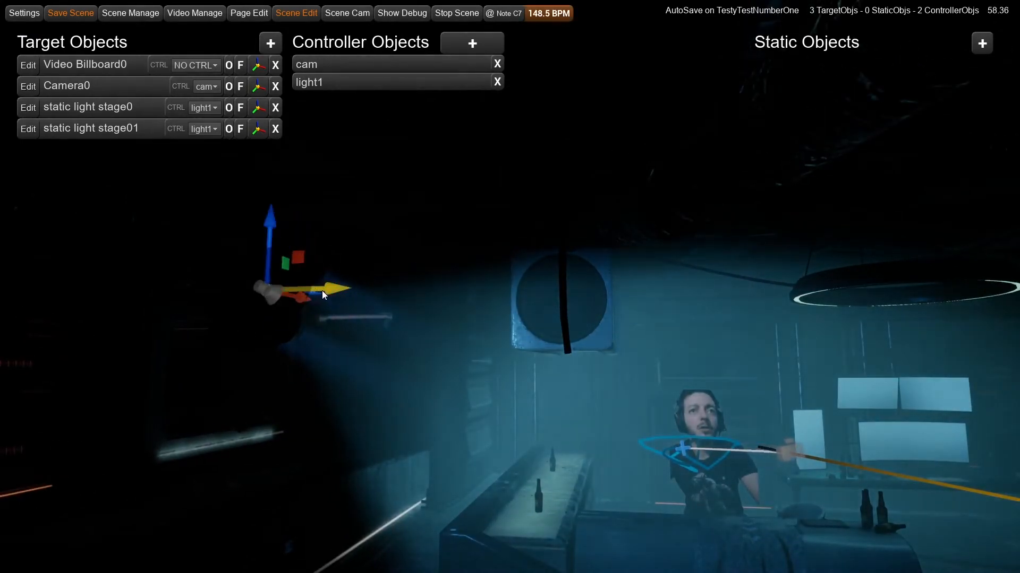
{"action": "key", "text": "x"}
{"action": "key", "text": "x"}
{"action": "left_click_drag", "start_coordinate": [327, 290], "coordinate": [627, 321]}
{"action": "key", "text": "e"}
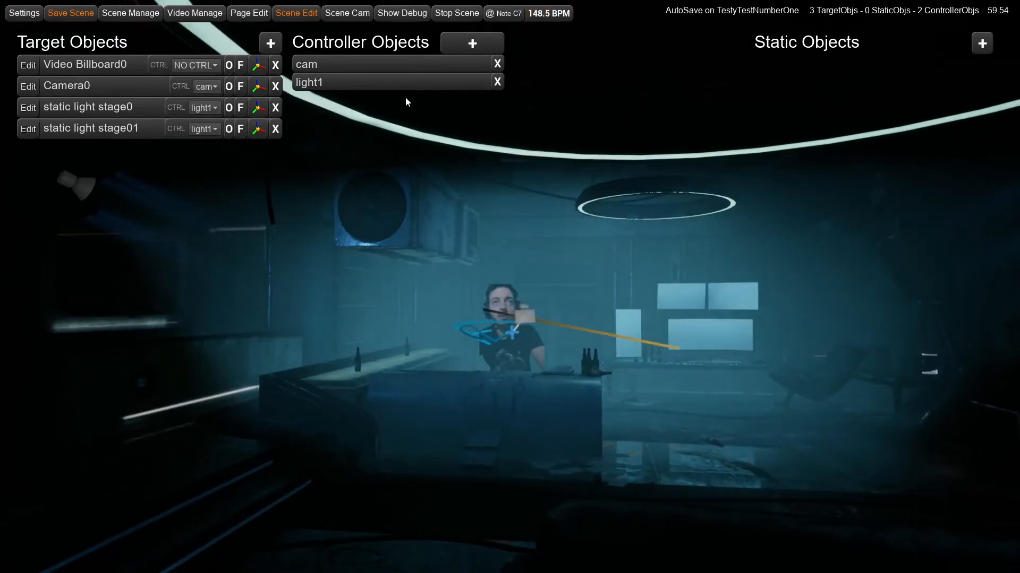
- Add Page 3 in page editing and disable the cam controller on it so it only drives light1
{"action": "left_click", "coordinate": [263, 16]}
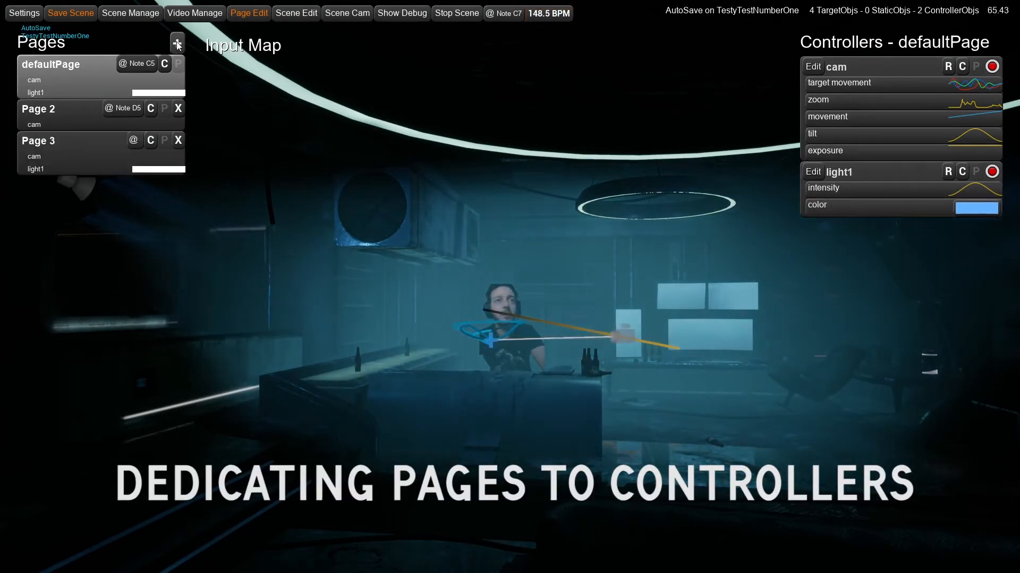
{"action": "left_click", "coordinate": [177, 43]}
{"action": "left_click", "coordinate": [61, 160]}
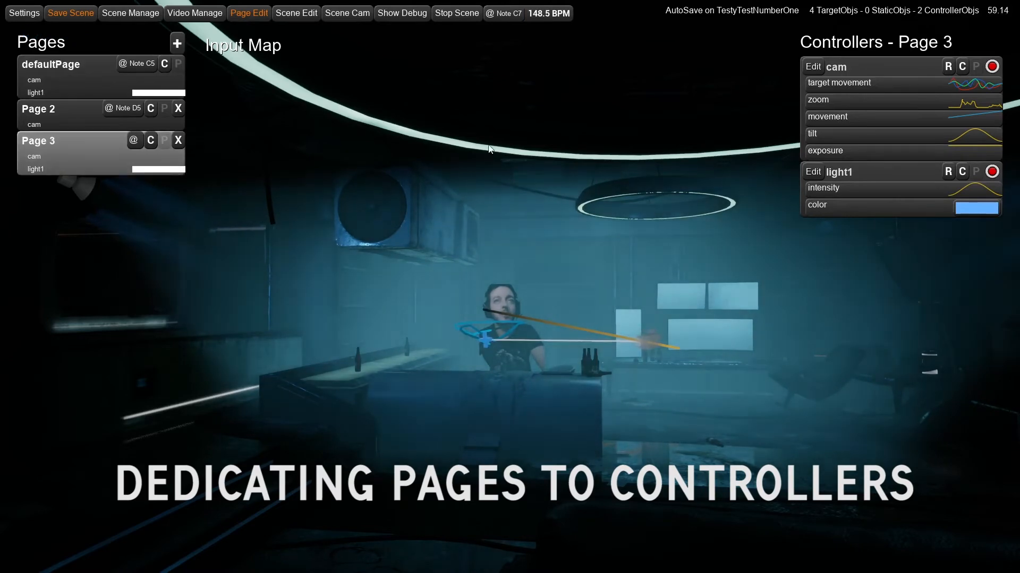
{"action": "left_click", "coordinate": [992, 67]}
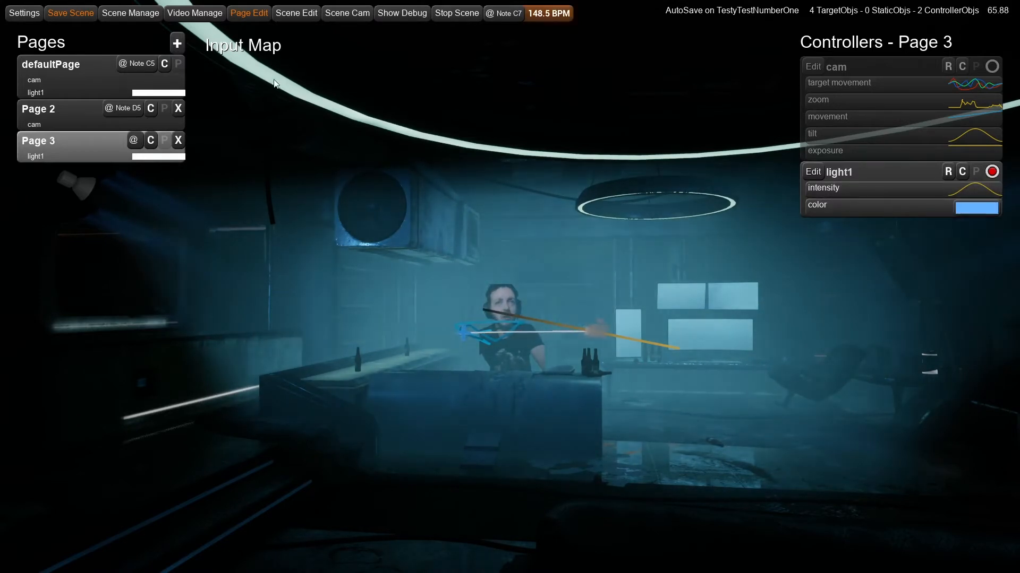
- Add Page 4 for light1 and switch its color parameter's input mode to Curve
{"action": "left_click", "coordinate": [178, 43]}
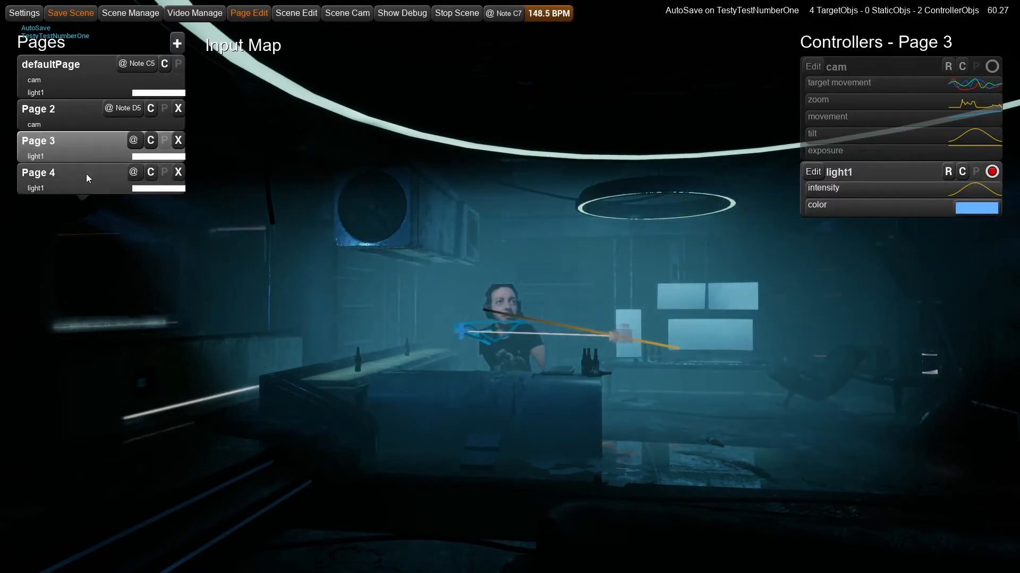
{"action": "left_click", "coordinate": [86, 174]}
{"action": "left_click", "coordinate": [876, 207]}
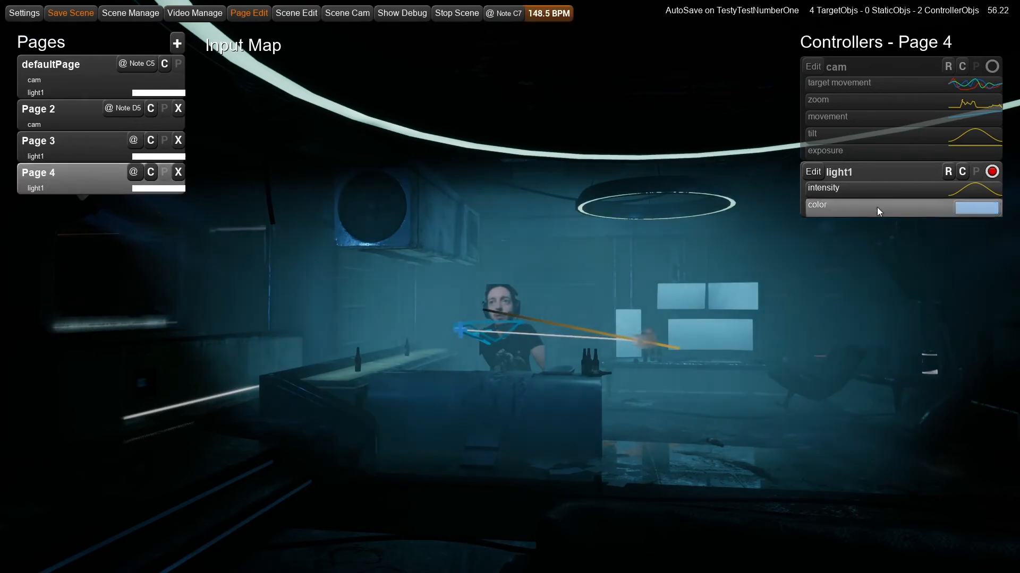
{"action": "left_click", "coordinate": [944, 208]}
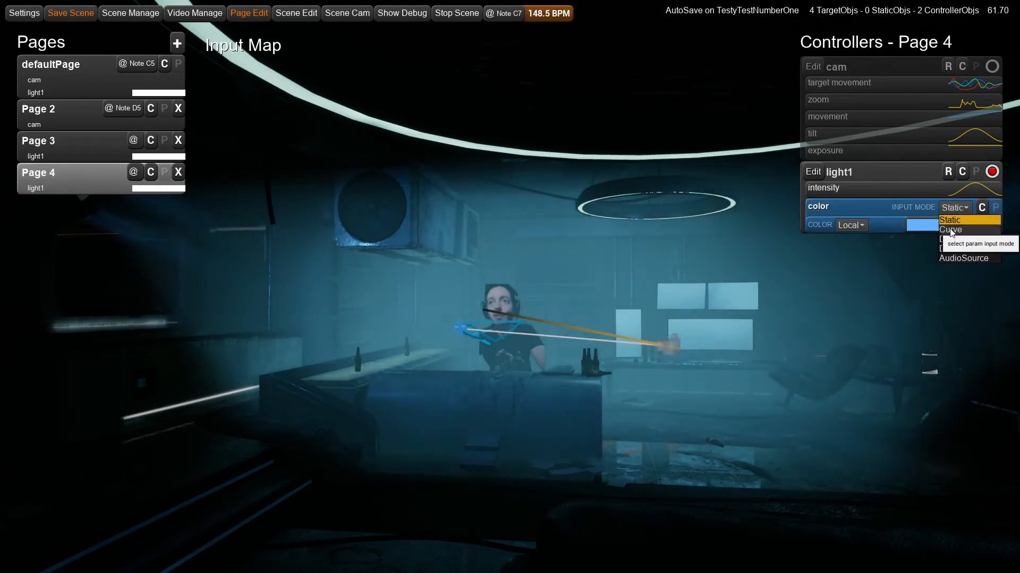
{"action": "left_click", "coordinate": [949, 229]}
- Try mellie pink 1 and royal gold as light1's color curve on Page 4, settling on teal orange
{"action": "left_click", "coordinate": [860, 224]}
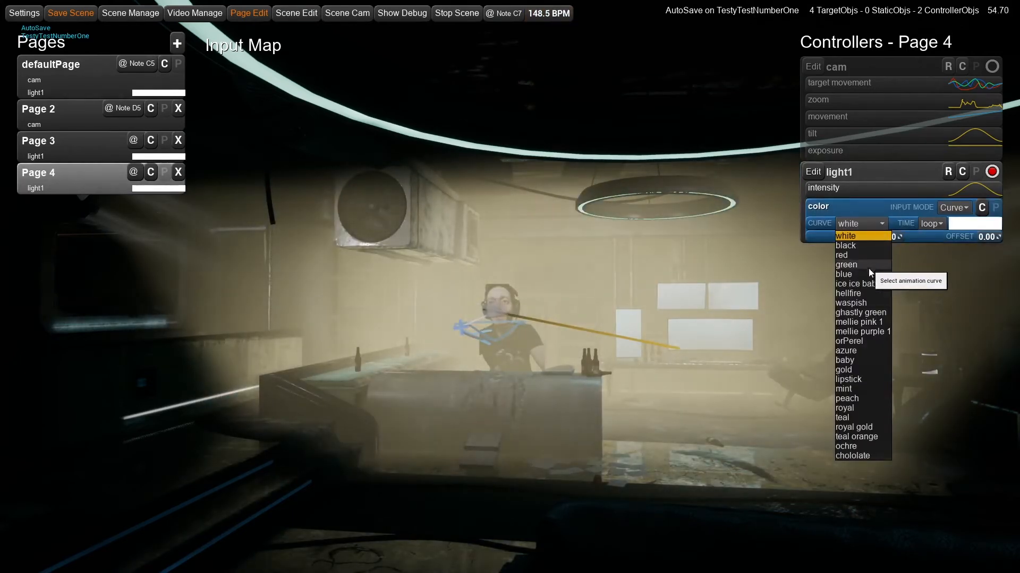
{"action": "left_click", "coordinate": [859, 323]}
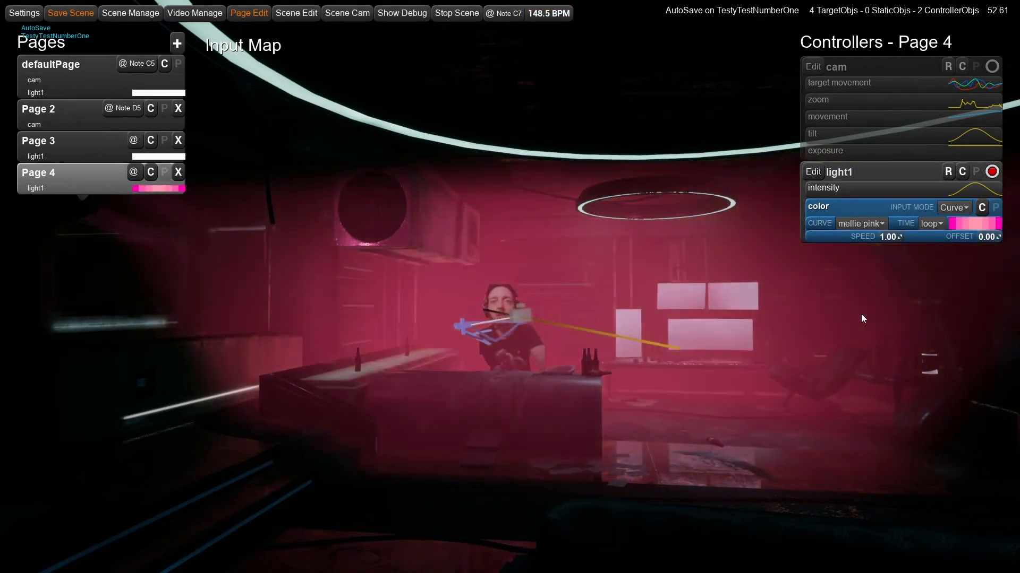
{"action": "left_click", "coordinate": [876, 222]}
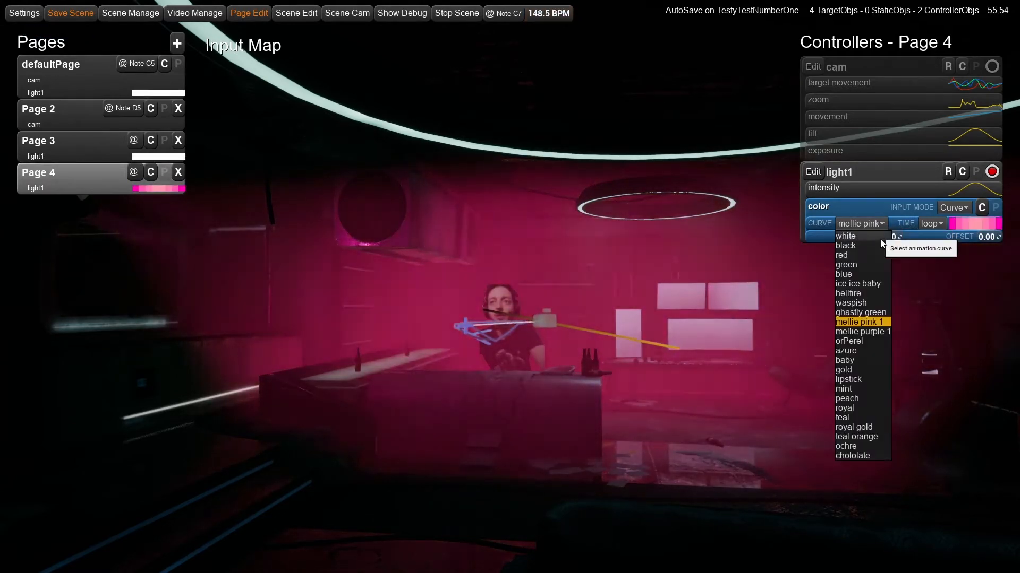
{"action": "left_click", "coordinate": [853, 427]}
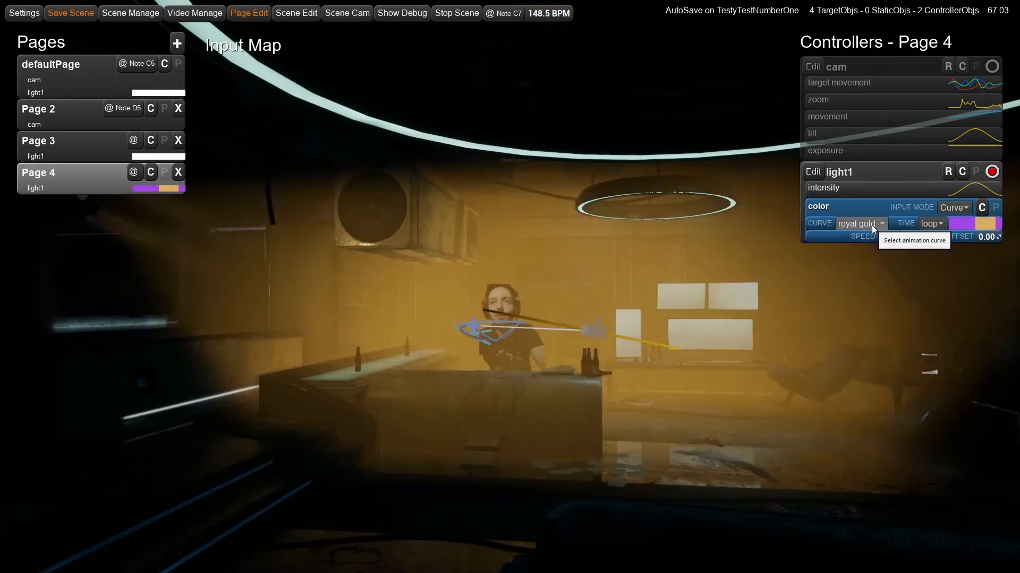
{"action": "left_click", "coordinate": [858, 437]}
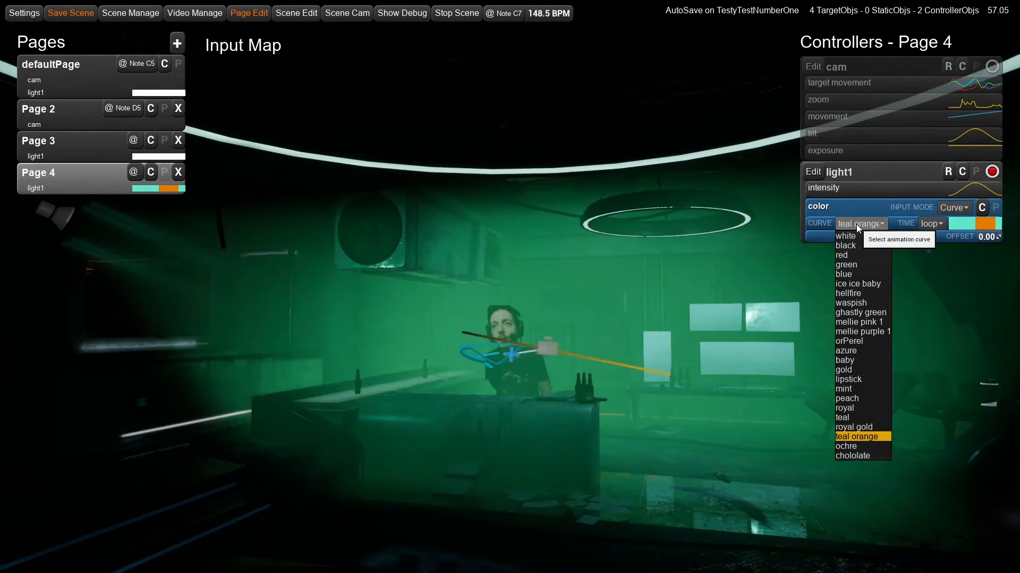
{"action": "left_click", "coordinate": [856, 224]}
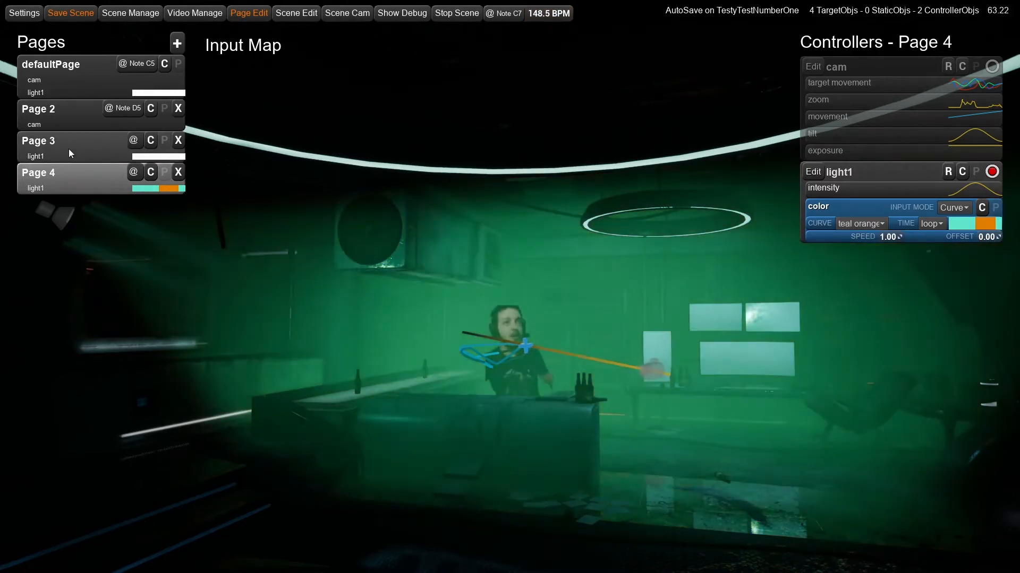
- Switch between Page 3 and Page 4 to compare their light colors
{"action": "left_click", "coordinate": [69, 150]}
{"action": "left_click", "coordinate": [75, 175]}
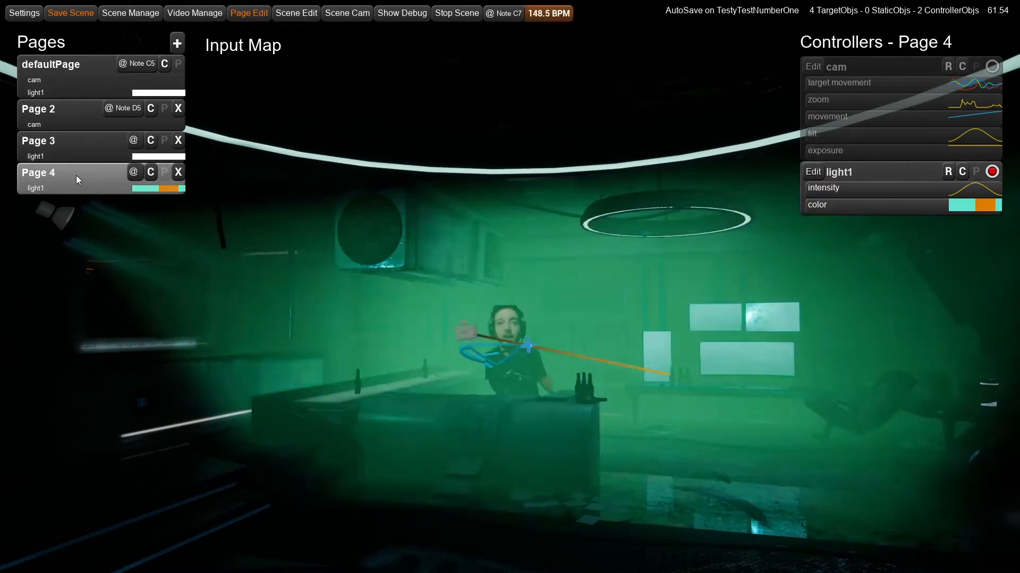
{"action": "left_click", "coordinate": [84, 149]}
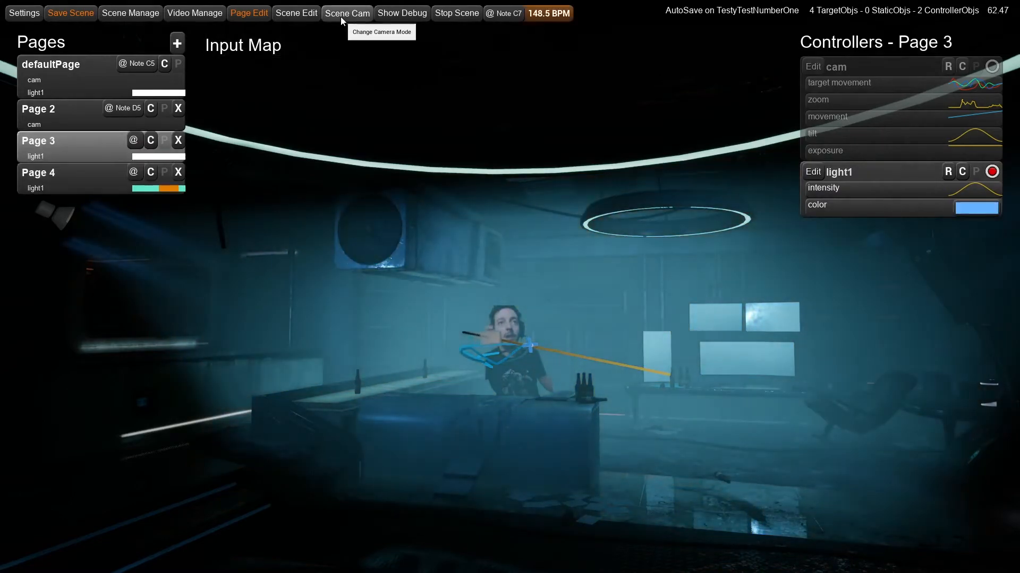
- View the scene through the scene camera and alternate between Page 4 and Page 3 to examine the lighting changes
{"action": "left_click", "coordinate": [341, 16]}
{"action": "left_click", "coordinate": [75, 171]}
{"action": "left_click", "coordinate": [94, 149]}
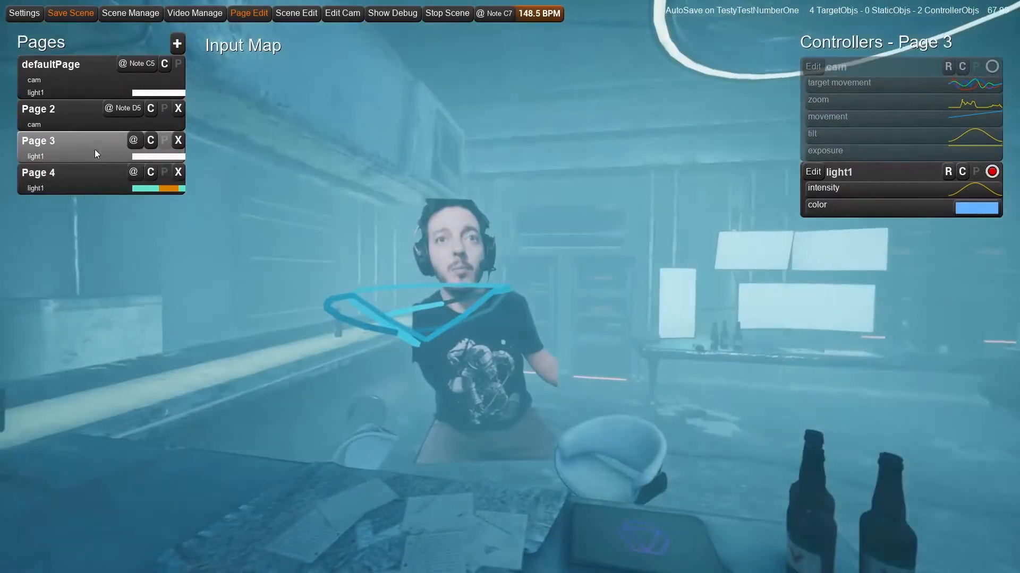
{"action": "left_click", "coordinate": [90, 169]}
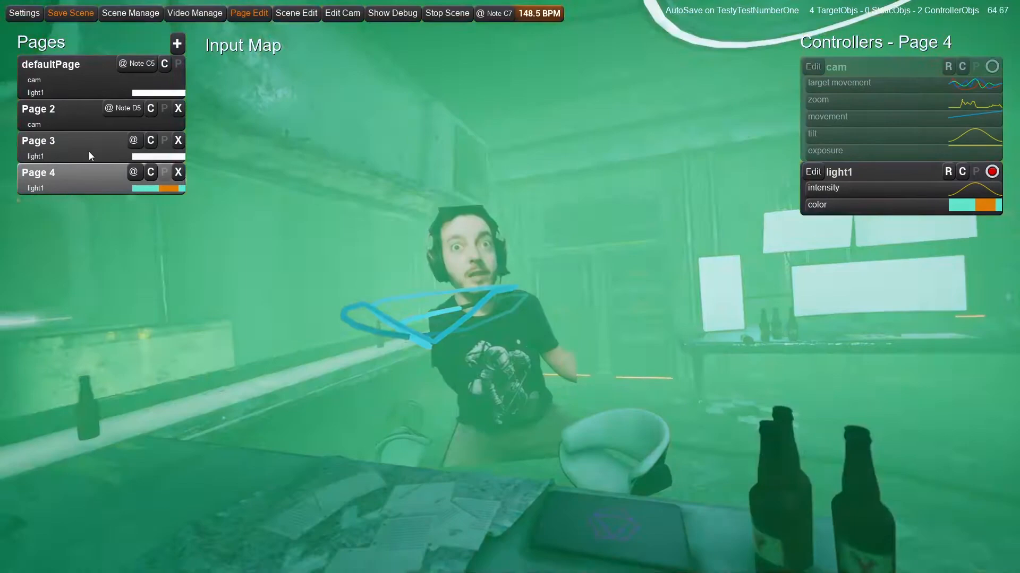
{"action": "left_click", "coordinate": [88, 151]}
{"action": "left_click", "coordinate": [91, 179]}
{"action": "left_click", "coordinate": [100, 152]}
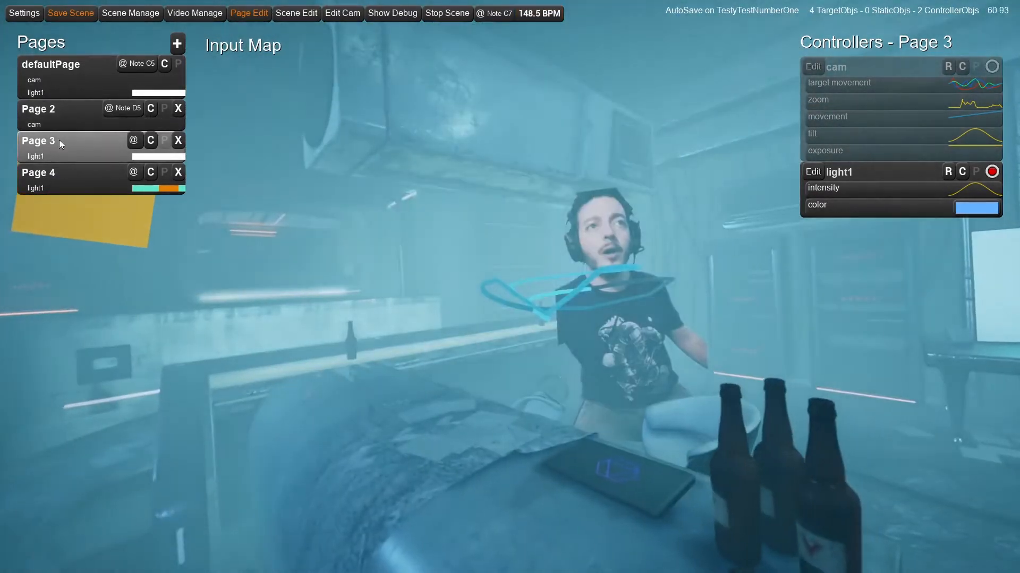
- Assign Note G4 as the trigger for Page 3 and Note A4 as the trigger for Page 4
{"action": "left_click", "coordinate": [136, 142]}
{"action": "left_click", "coordinate": [578, 249]}
{"action": "left_click", "coordinate": [116, 171]}
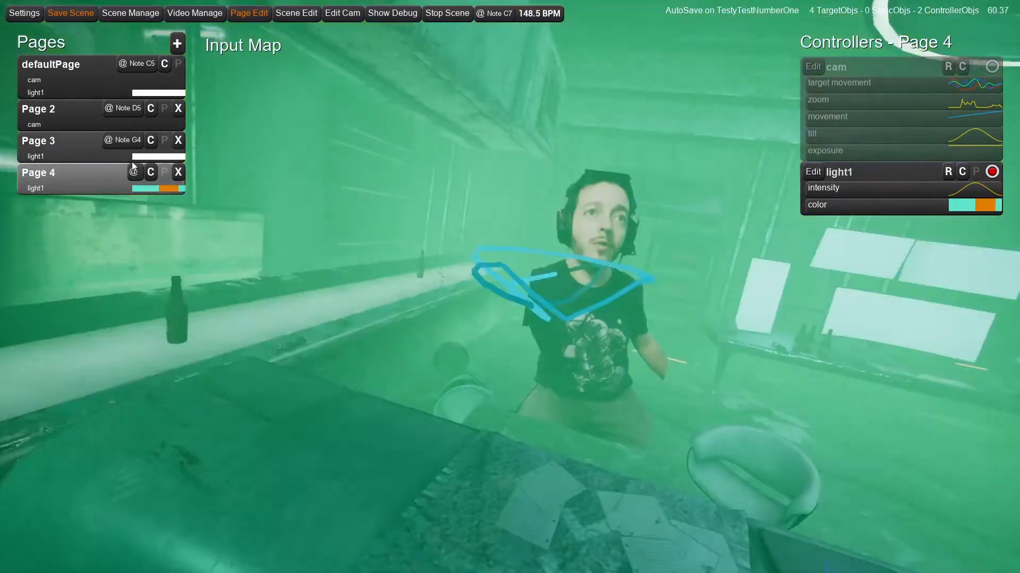
{"action": "left_click", "coordinate": [133, 171]}
{"action": "left_click", "coordinate": [569, 248]}
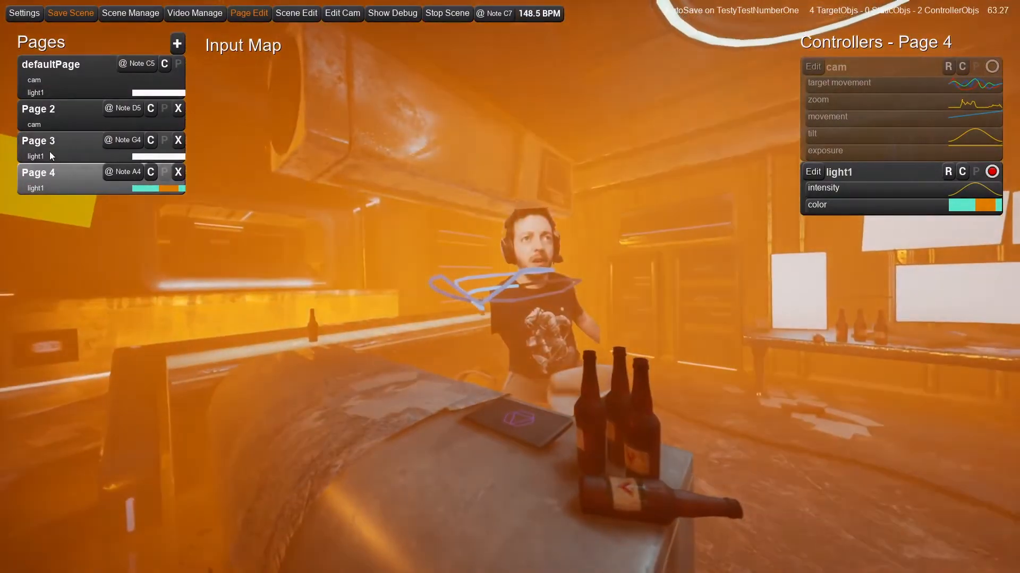
- Switch the input mode of light1's intensity on Page 3 to Direct
{"action": "left_click", "coordinate": [50, 152]}
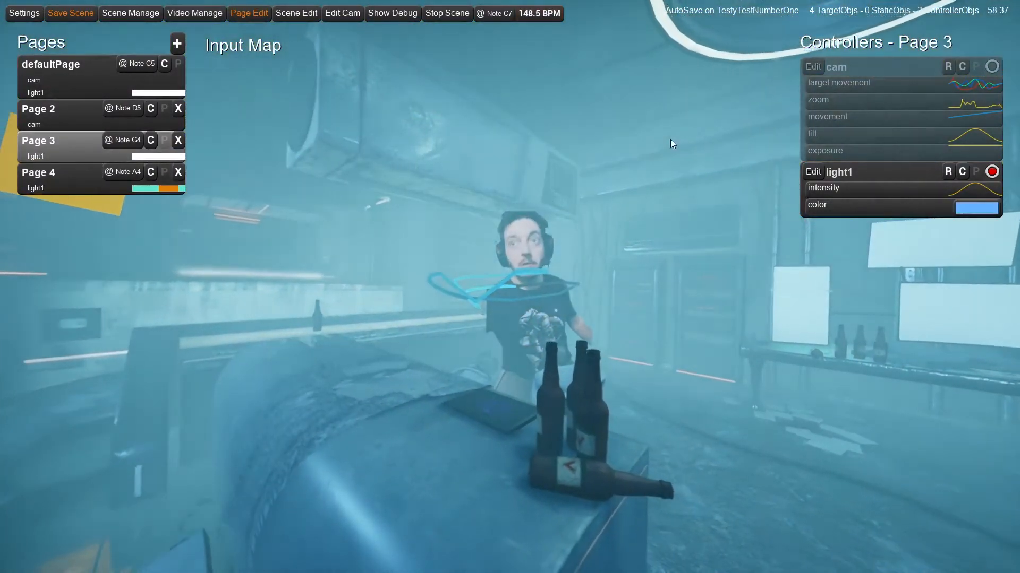
{"action": "left_click", "coordinate": [845, 192]}
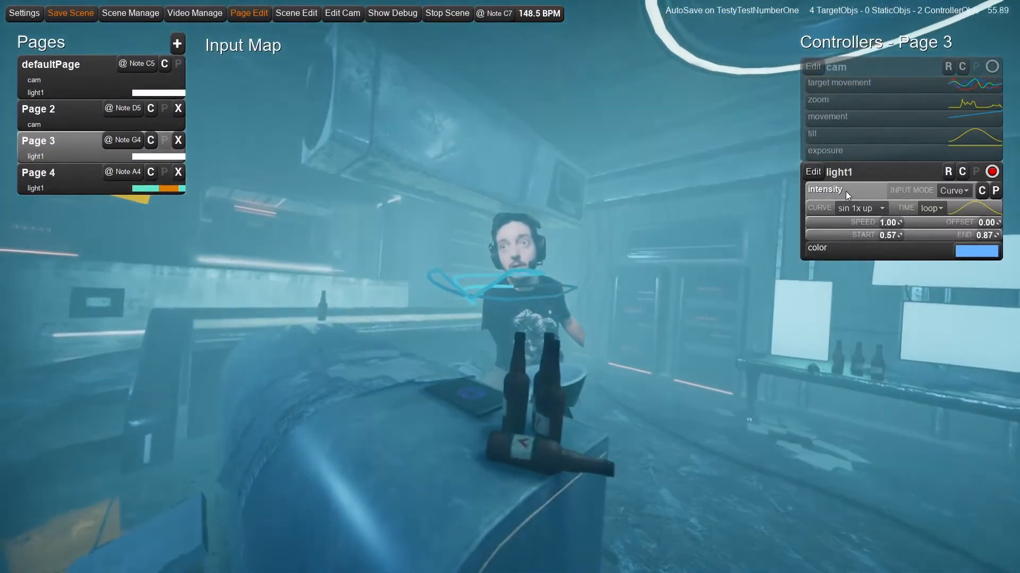
{"action": "left_click", "coordinate": [953, 191]}
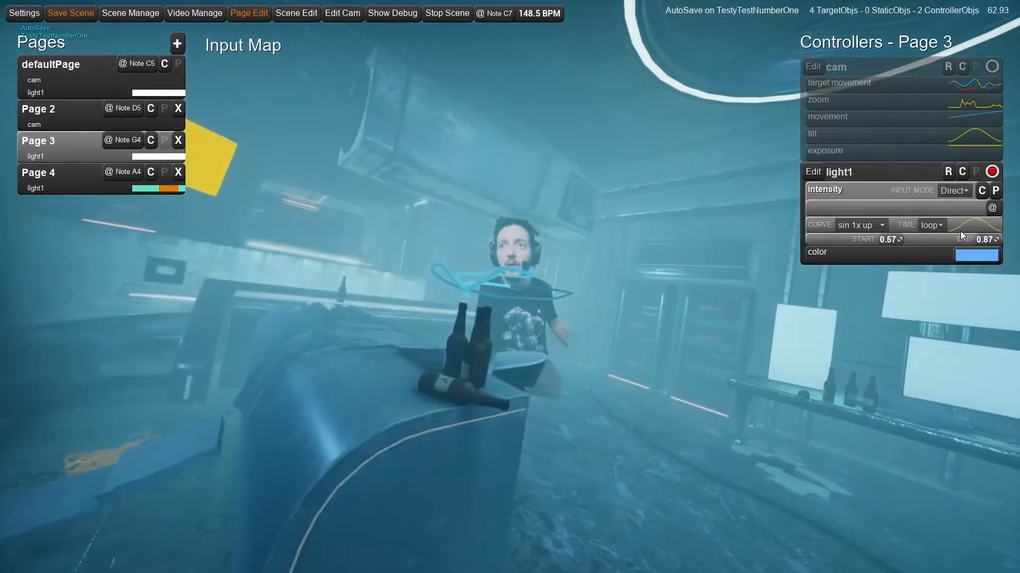
- Assign Ctrl 48 to light1's intensity on Page 3 and set its curve start value to -0.04
{"action": "left_click", "coordinate": [992, 209]}
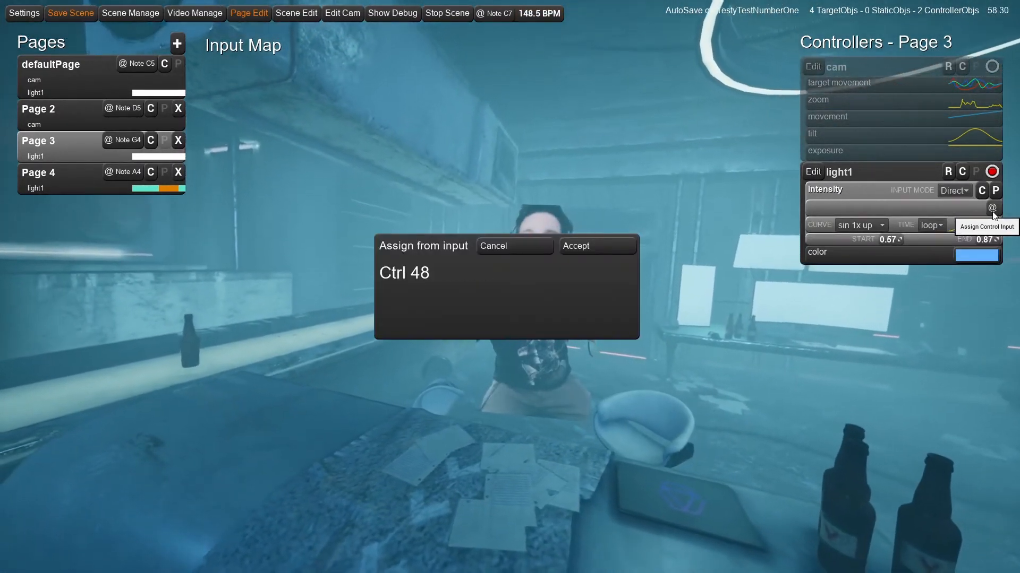
{"action": "left_click", "coordinate": [604, 246]}
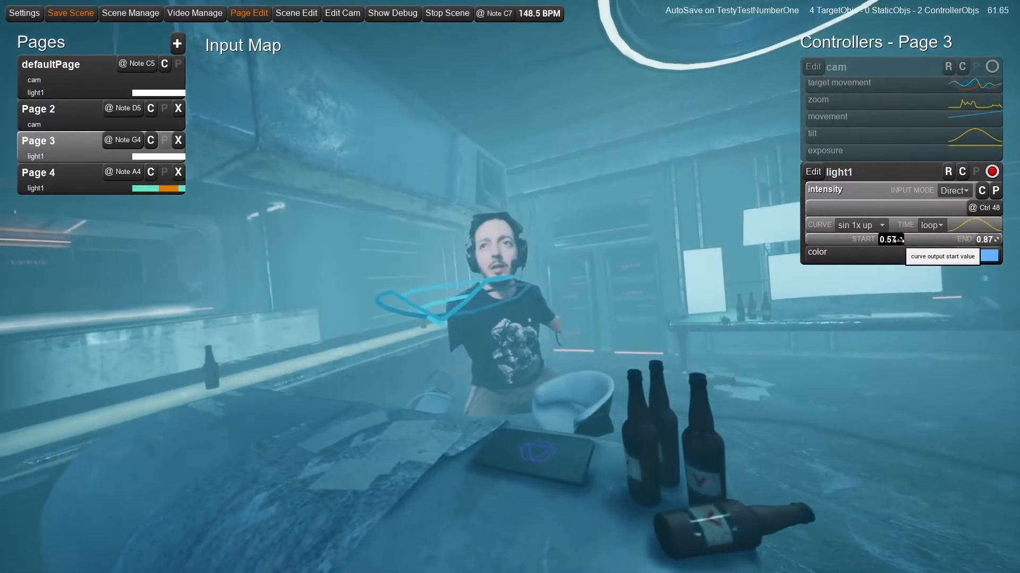
{"action": "left_click_drag", "start_coordinate": [899, 240], "coordinate": [866, 241]}
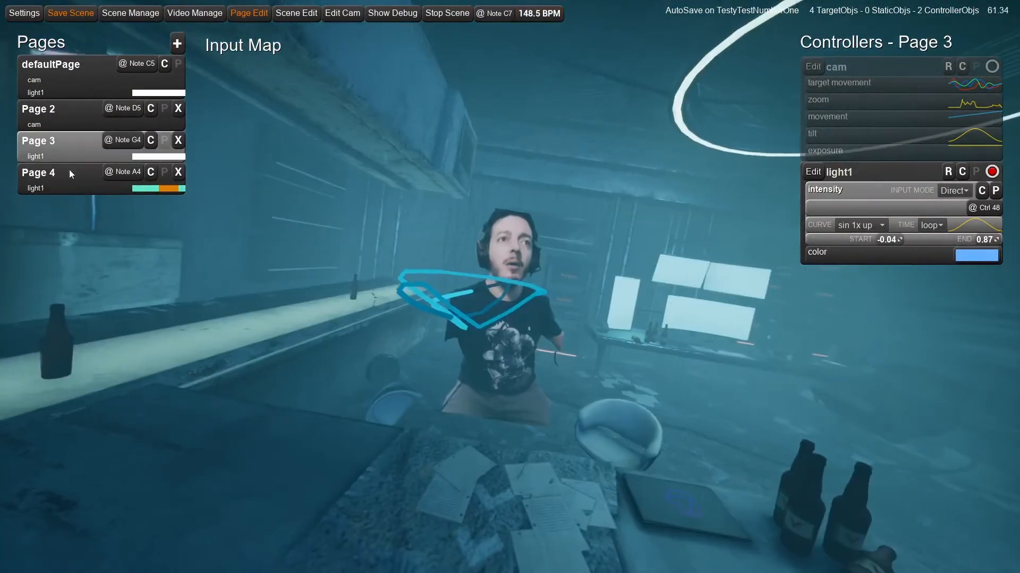
- Copy light1's intensity setup from Page 3 and paste it into light1's intensity on Page 4
{"action": "left_click", "coordinate": [69, 173]}
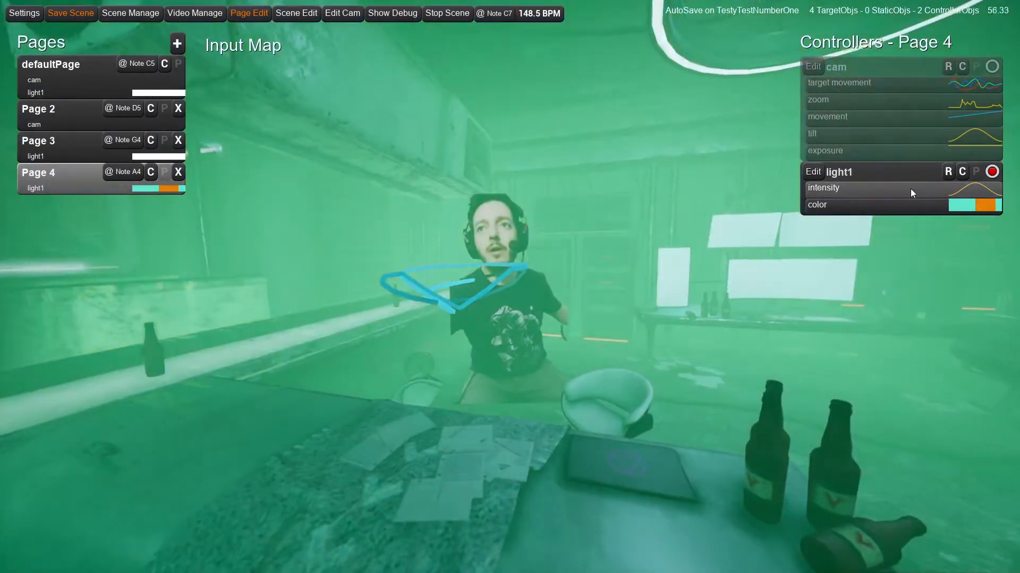
{"action": "left_click", "coordinate": [910, 189]}
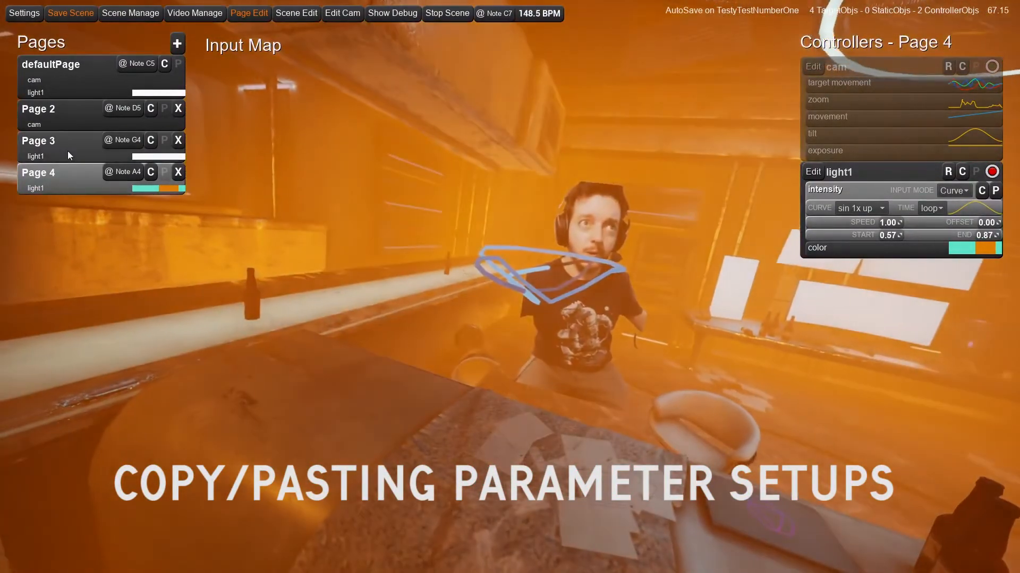
{"action": "left_click", "coordinate": [68, 151]}
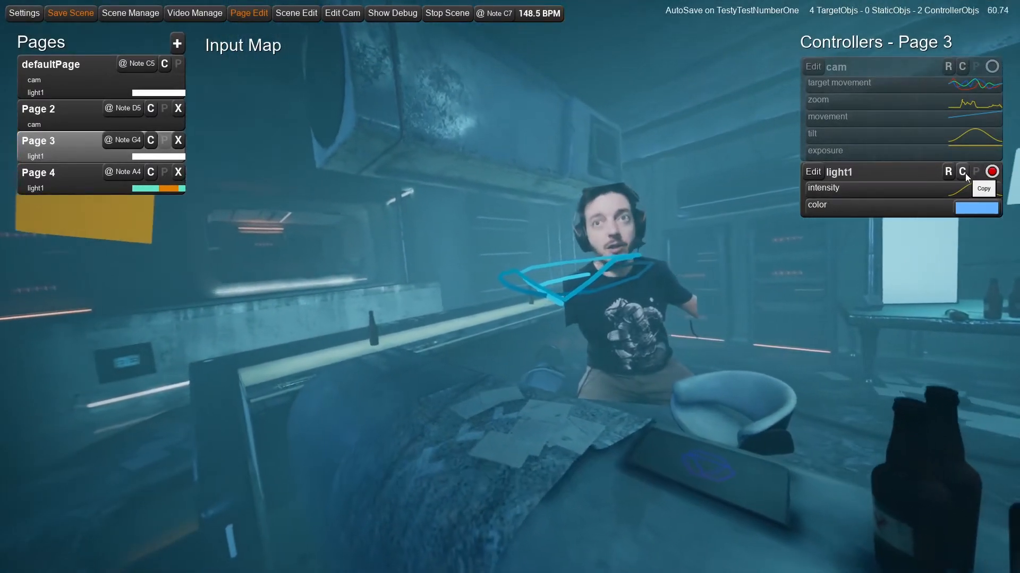
{"action": "left_click", "coordinate": [903, 186]}
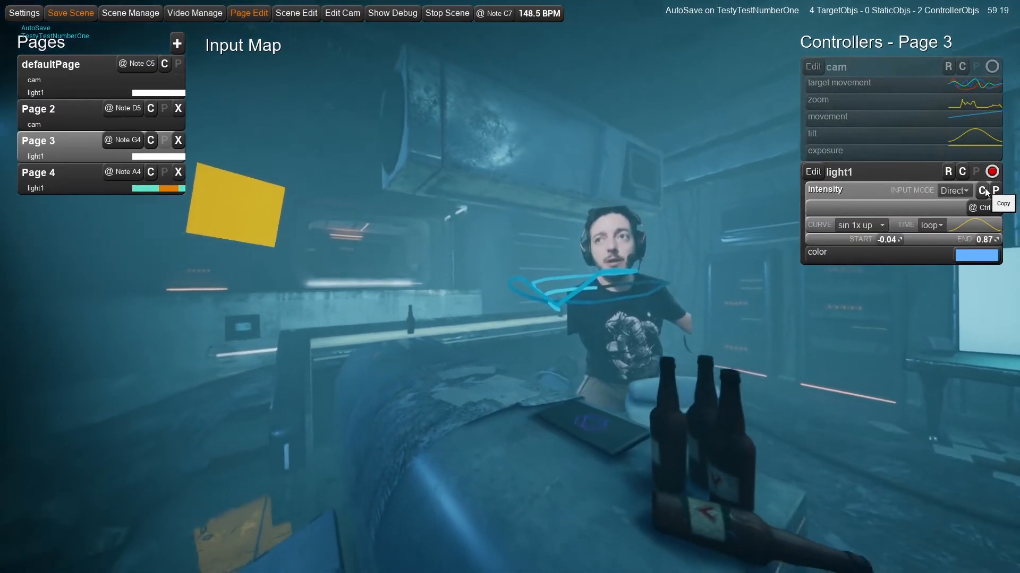
{"action": "left_click", "coordinate": [87, 182]}
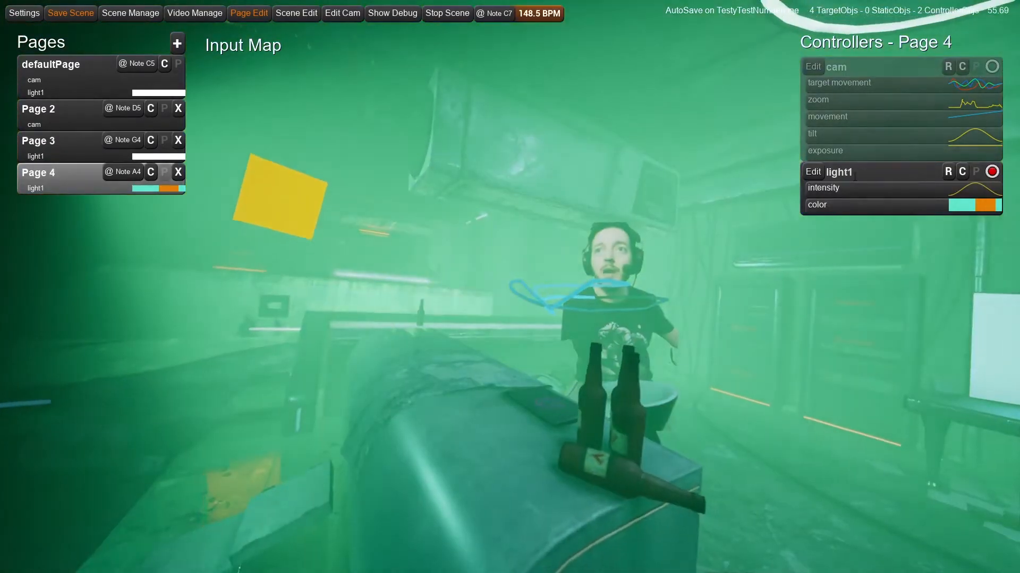
{"action": "left_click", "coordinate": [868, 191]}
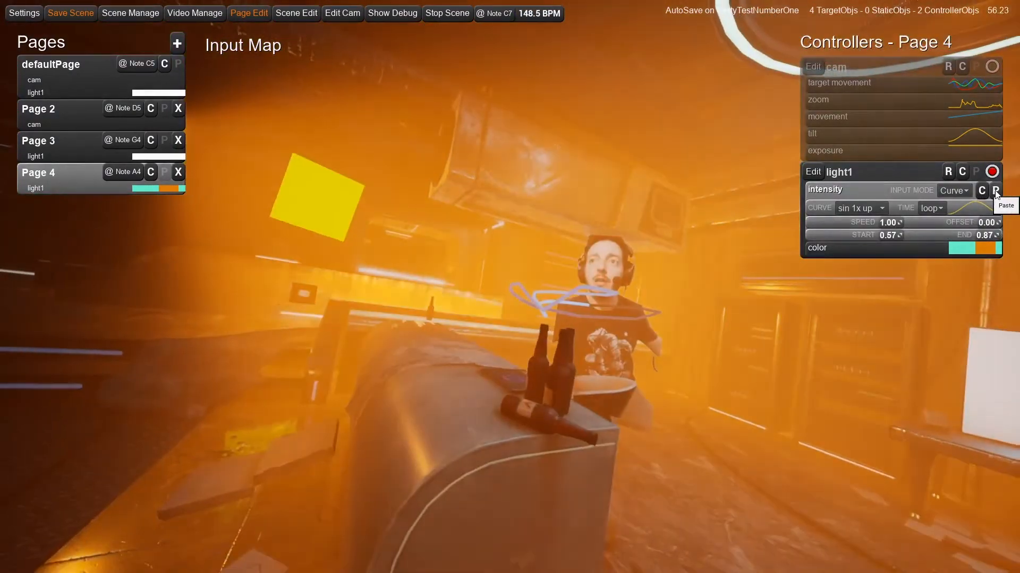
{"action": "left_click", "coordinate": [995, 191]}
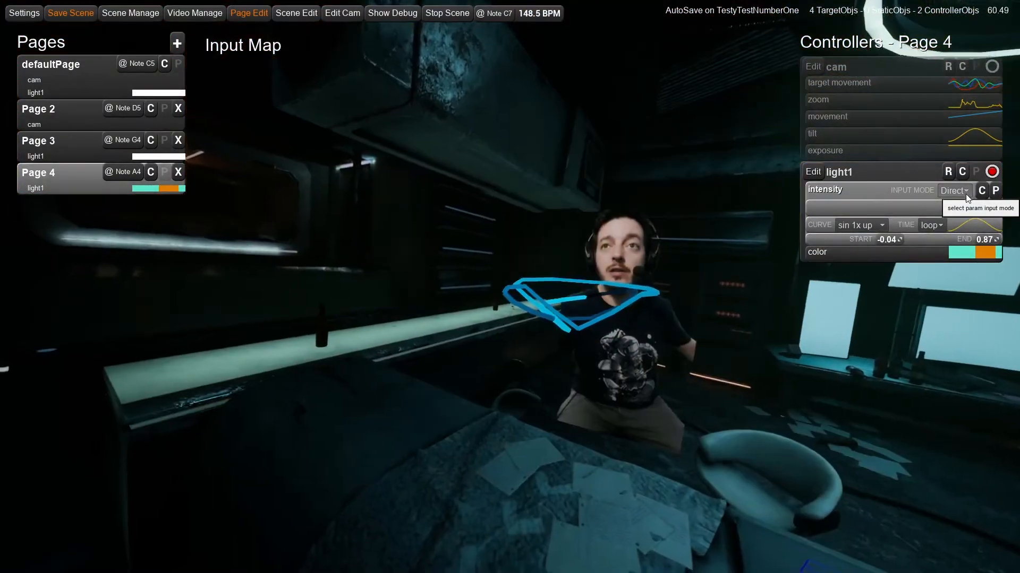
- Compare light1 on Page 3 and Page 4, and examine the pasted intensity setup on Page 4
{"action": "left_click", "coordinate": [79, 159]}
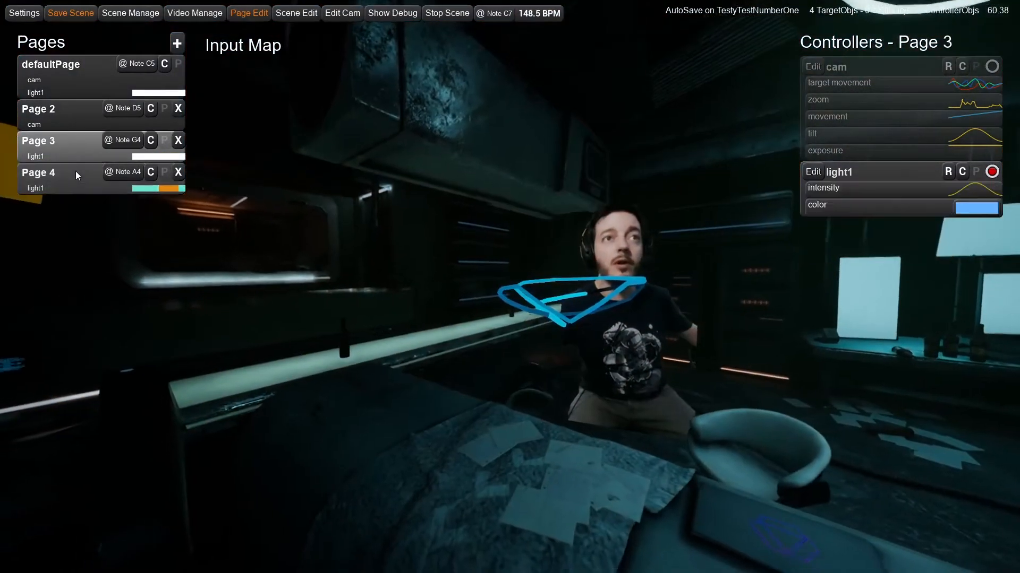
{"action": "left_click", "coordinate": [77, 174]}
{"action": "left_click", "coordinate": [882, 189]}
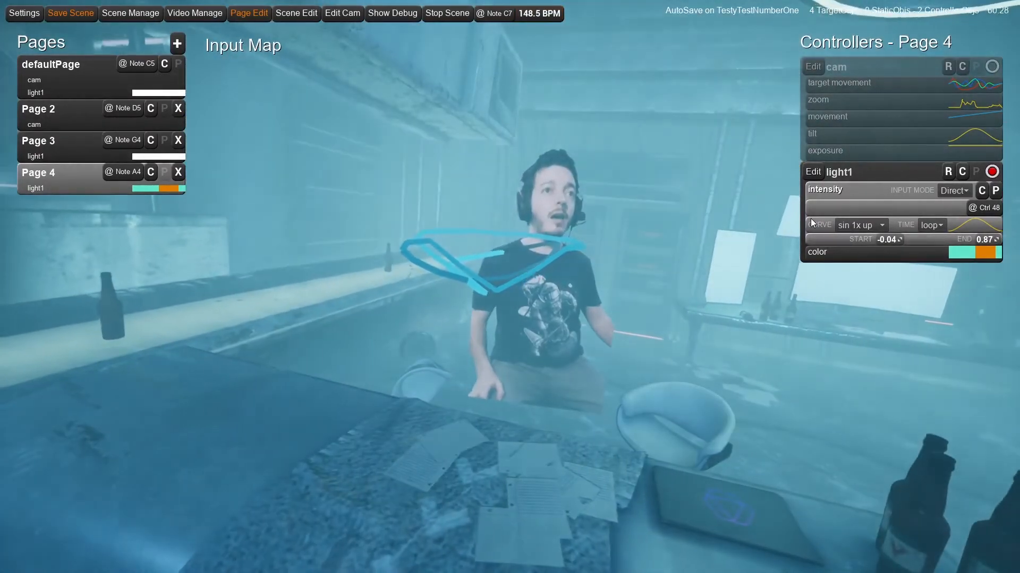
- Deactivate light1 on defaultPage and trigger the light look of Page 3
{"action": "left_click", "coordinate": [53, 91]}
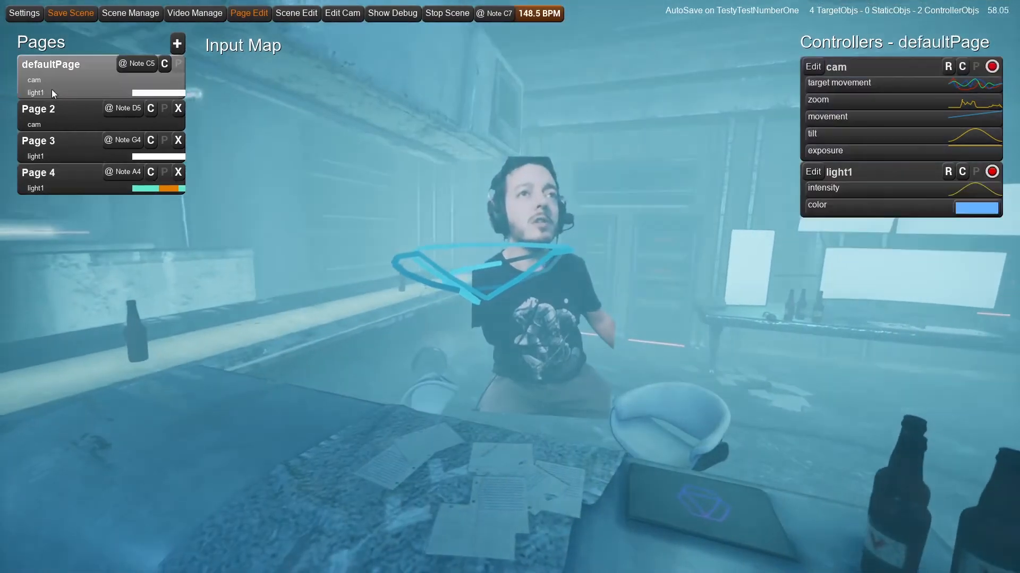
{"action": "left_click", "coordinate": [991, 173]}
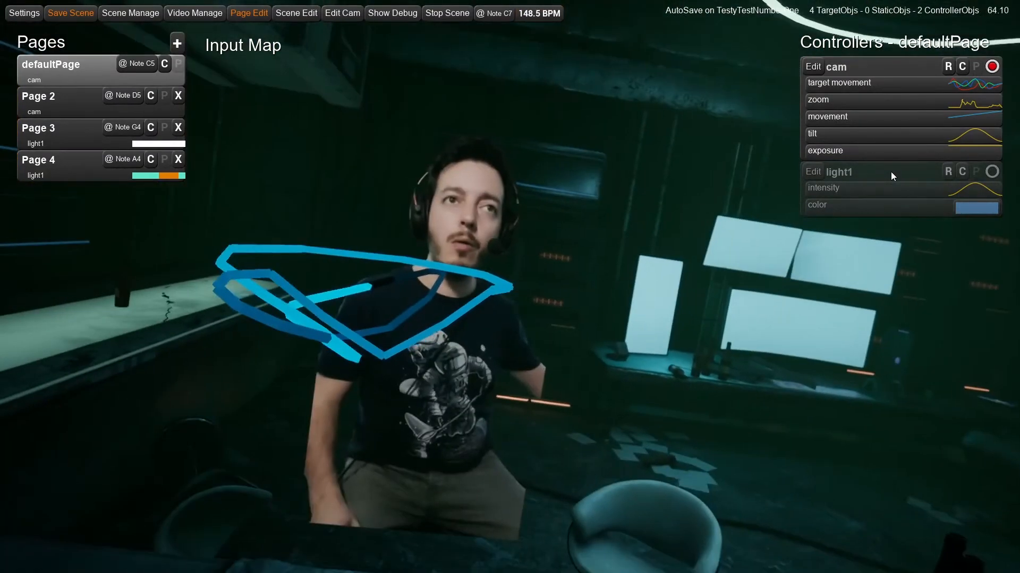
{"action": "left_click", "coordinate": [64, 138]}
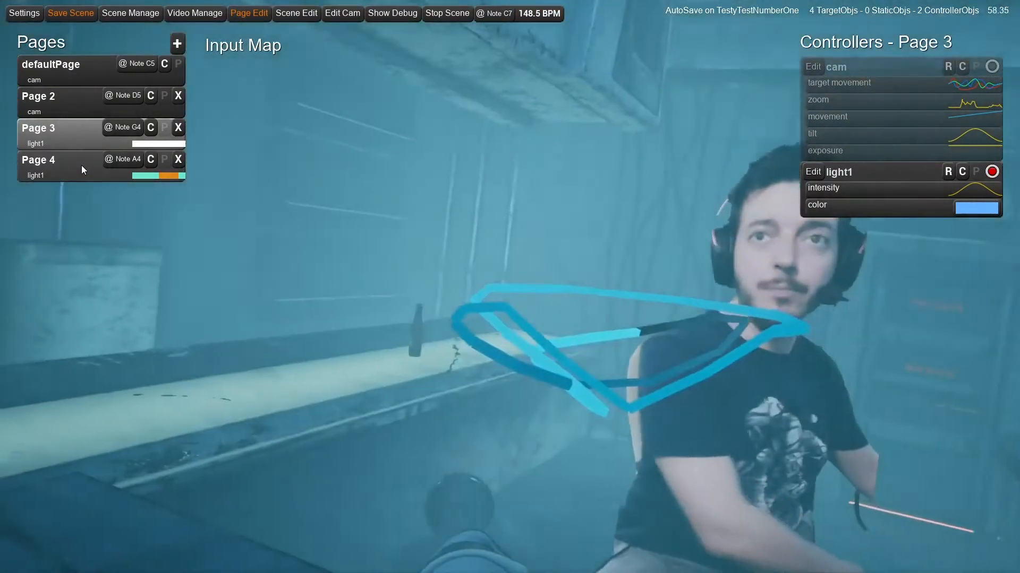
- Copy cam's zoom setup from defaultPage and paste it into cam's zoom on Page 2
{"action": "left_click", "coordinate": [46, 114]}
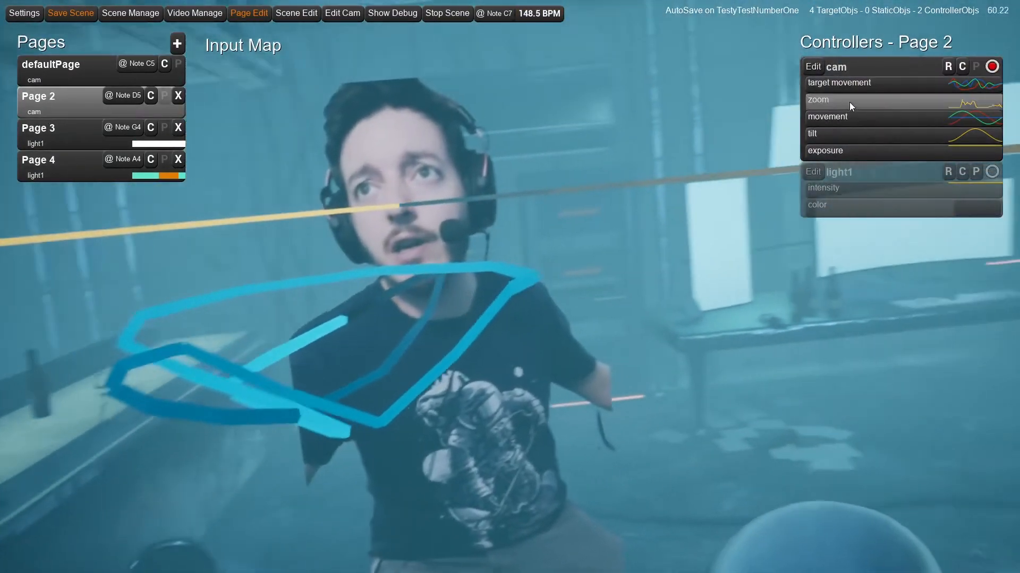
{"action": "left_click", "coordinate": [849, 102]}
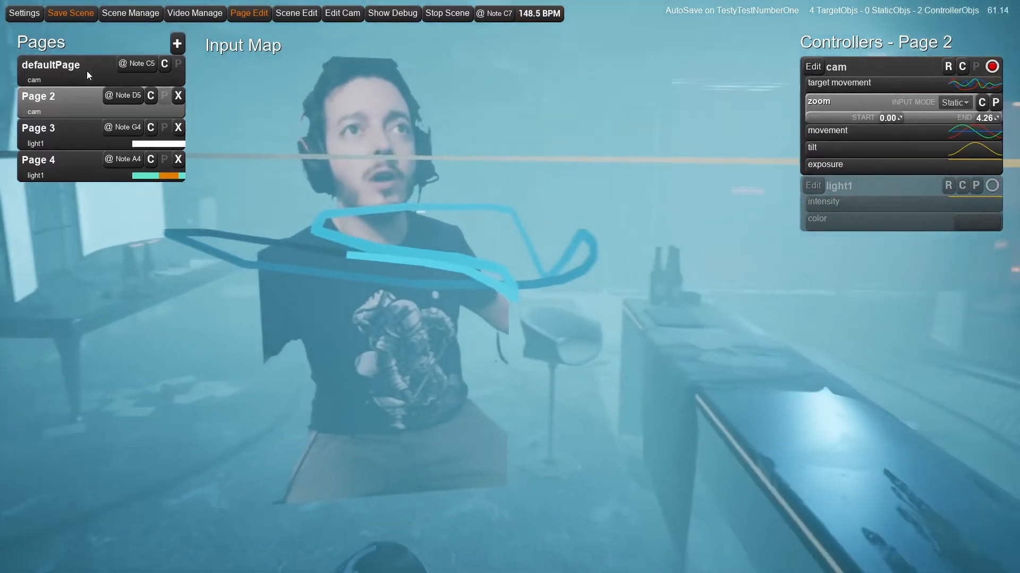
{"action": "left_click", "coordinate": [87, 72]}
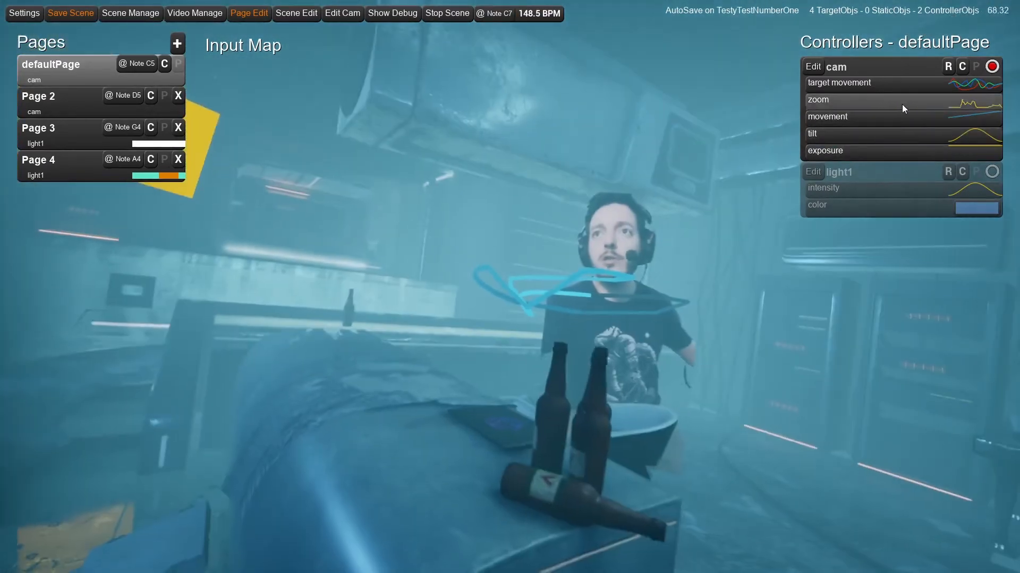
{"action": "left_click", "coordinate": [901, 103]}
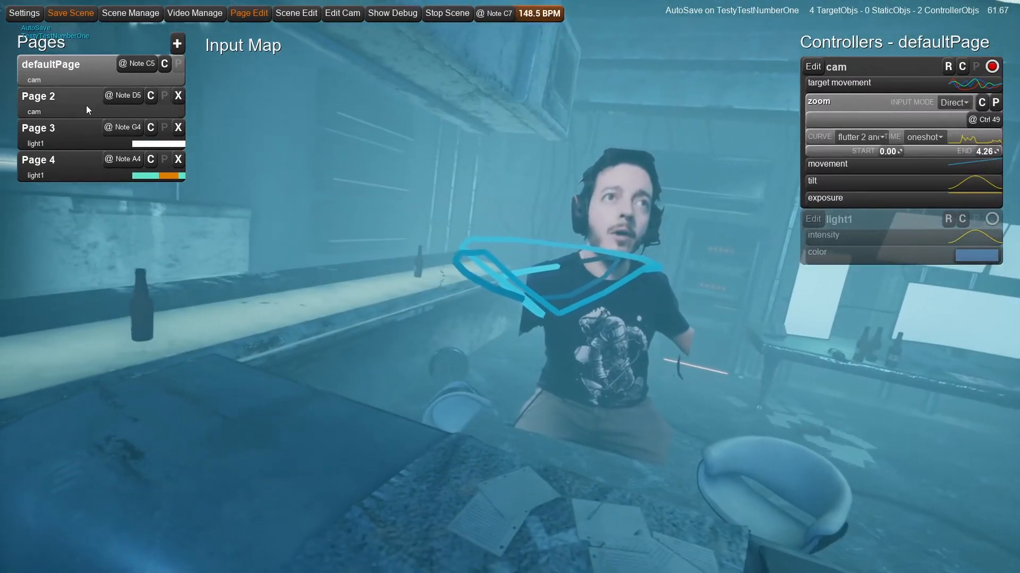
{"action": "left_click", "coordinate": [88, 110]}
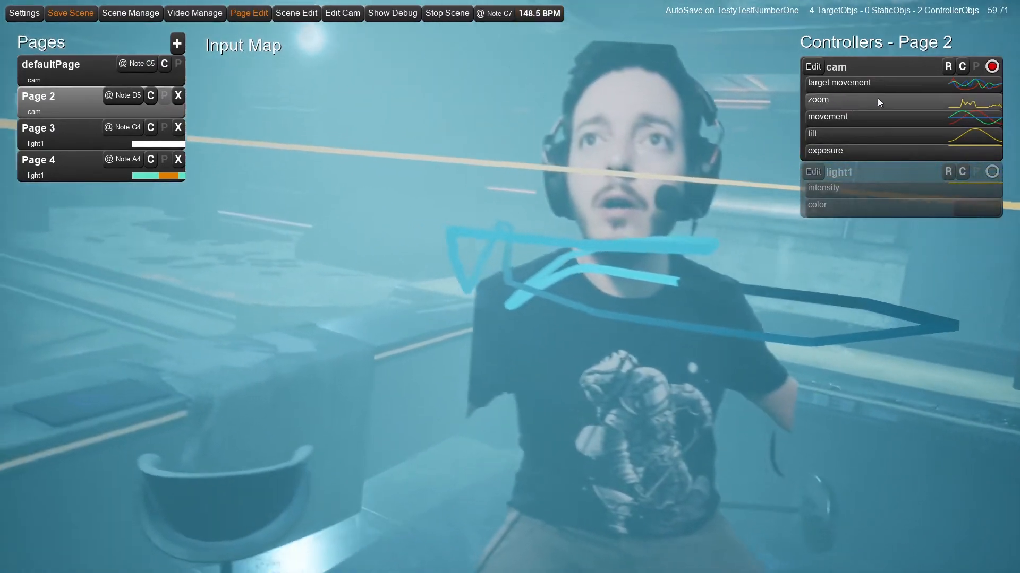
{"action": "left_click", "coordinate": [918, 100]}
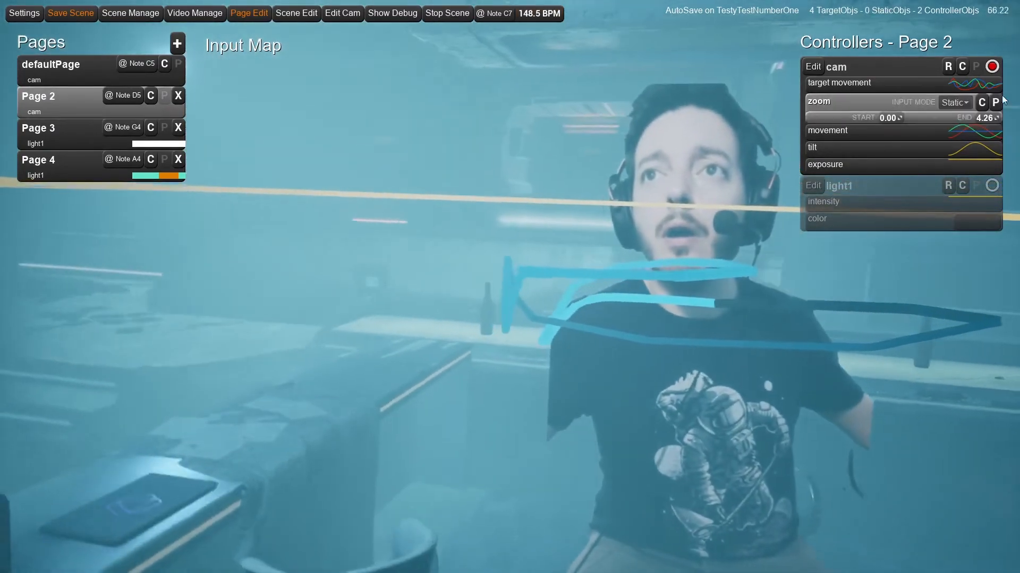
{"action": "left_click", "coordinate": [995, 103]}
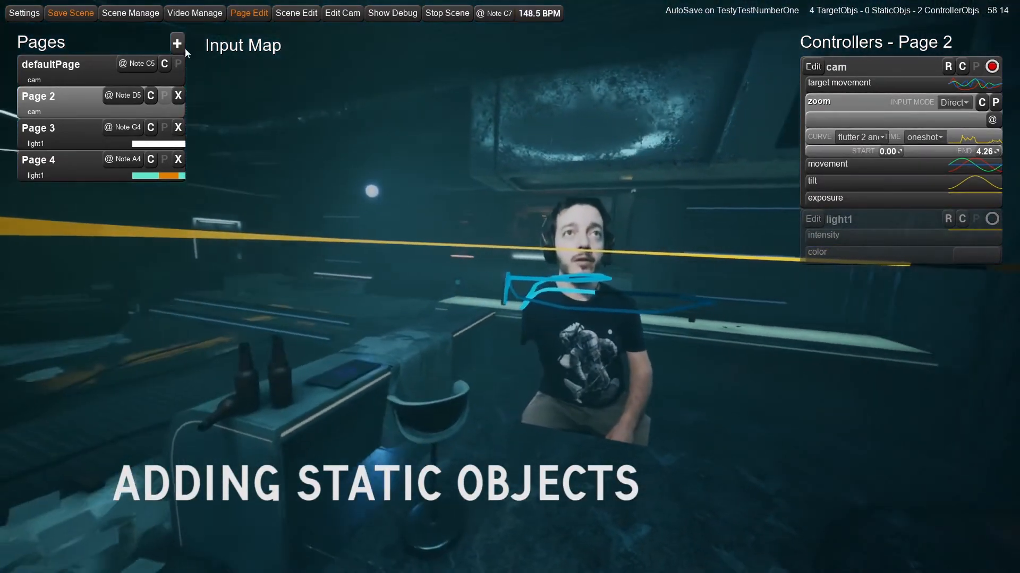
- Switch to scene editing and view the scene through the edit camera, facing the desk with the monitors
{"action": "left_click", "coordinate": [296, 11]}
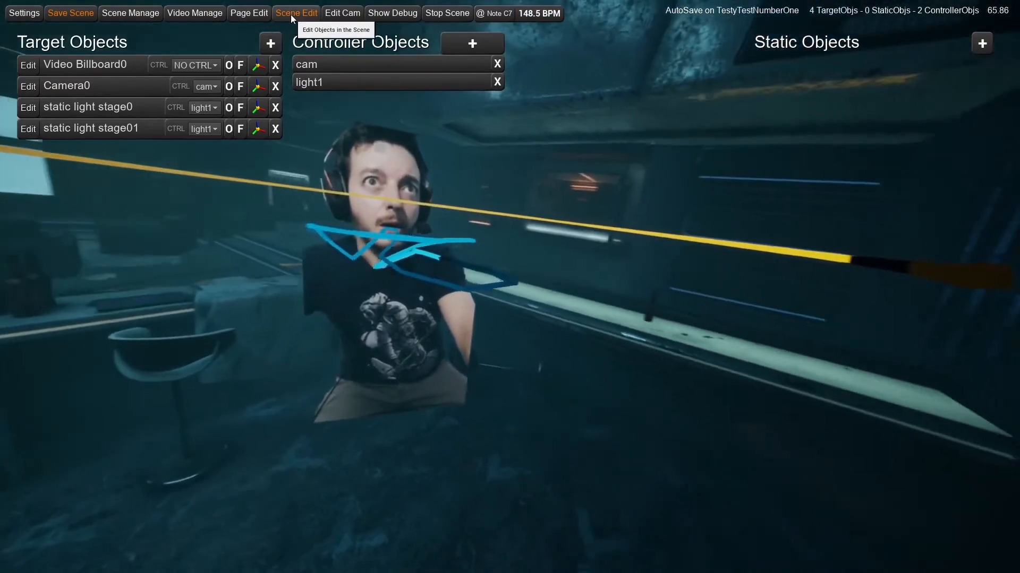
{"action": "left_click", "coordinate": [343, 13]}
{"action": "right_click", "coordinate": [450, 234]}
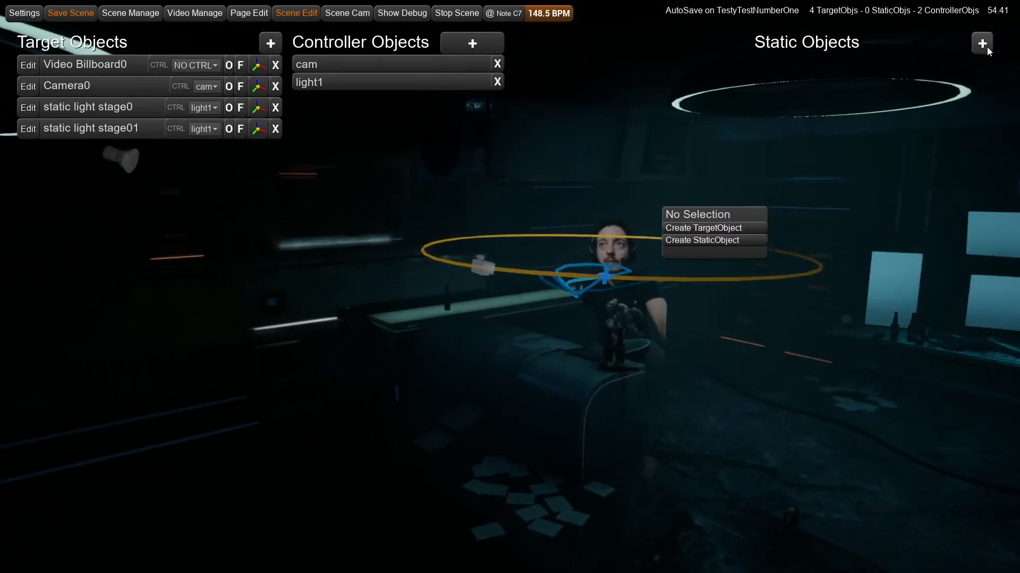
{"action": "right_click", "coordinate": [327, 456]}
{"action": "right_click_drag", "start_coordinate": [438, 361], "coordinate": [645, 371]}
{"action": "key", "text": "w"}
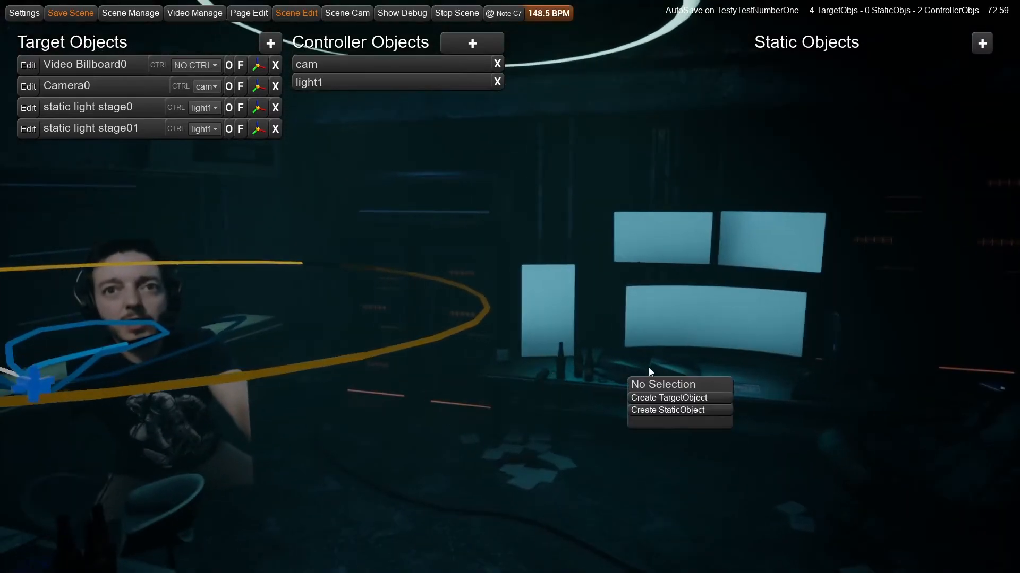
- Create a static object on the desk beside the monitors, using babby from the available static objects
{"action": "right_click", "coordinate": [586, 355]}
{"action": "right_click", "coordinate": [556, 356]}
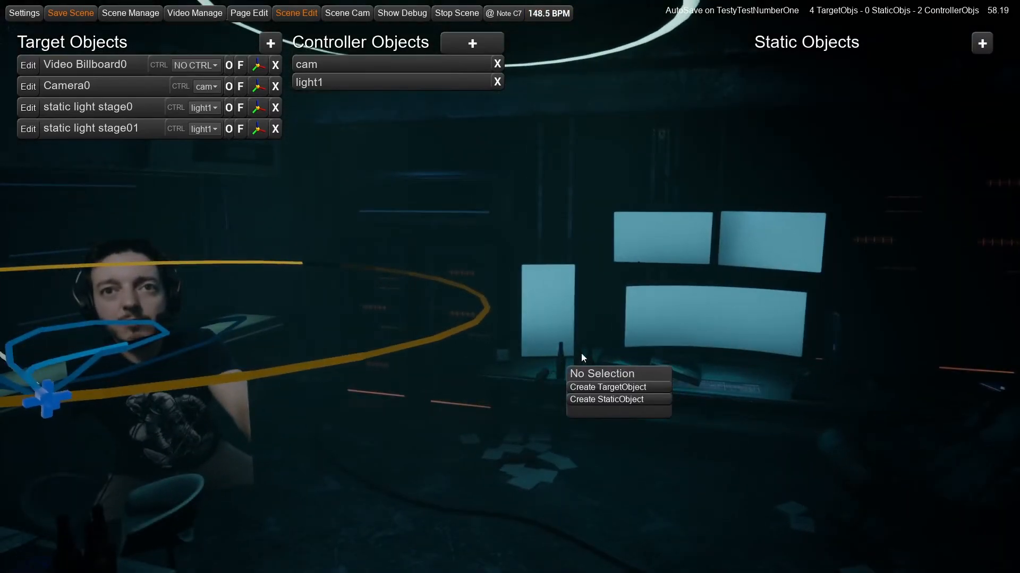
{"action": "left_click", "coordinate": [611, 399]}
{"action": "scroll", "coordinate": [429, 303], "scroll_direction": "down", "scroll_amount": 5}
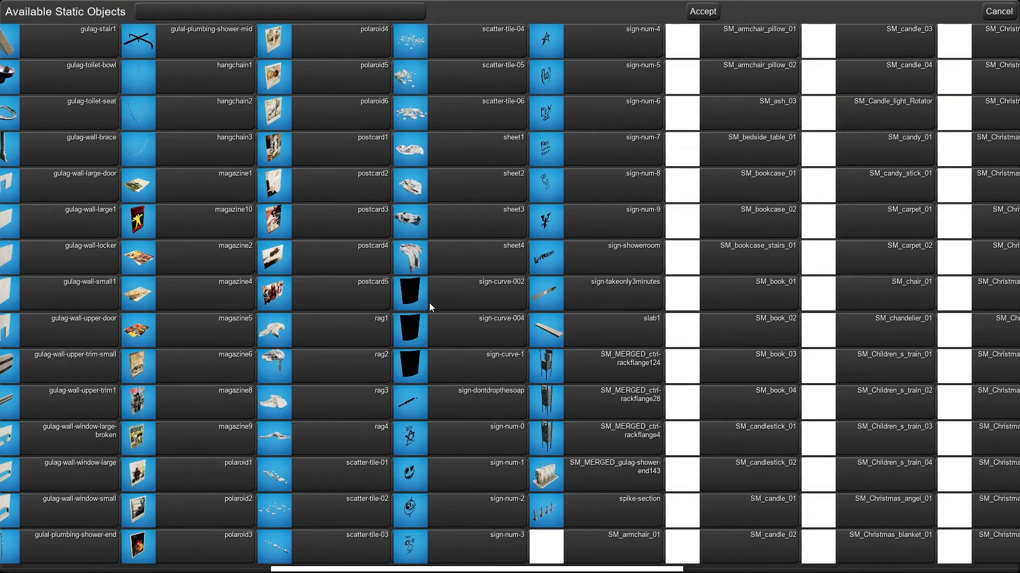
{"action": "scroll", "coordinate": [429, 303], "scroll_direction": "down", "scroll_amount": 2}
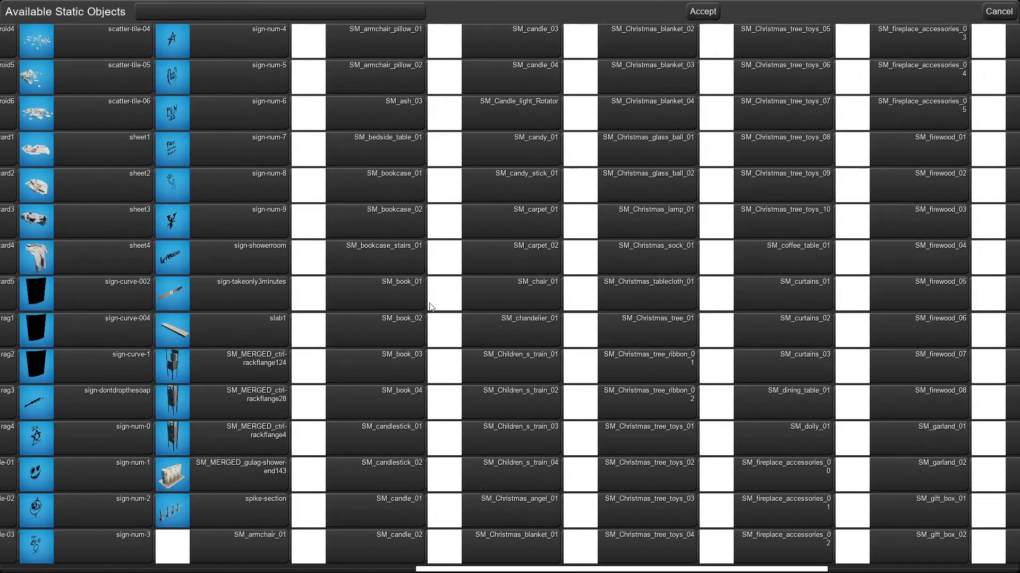
{"action": "scroll", "coordinate": [429, 303], "scroll_direction": "up", "scroll_amount": 5}
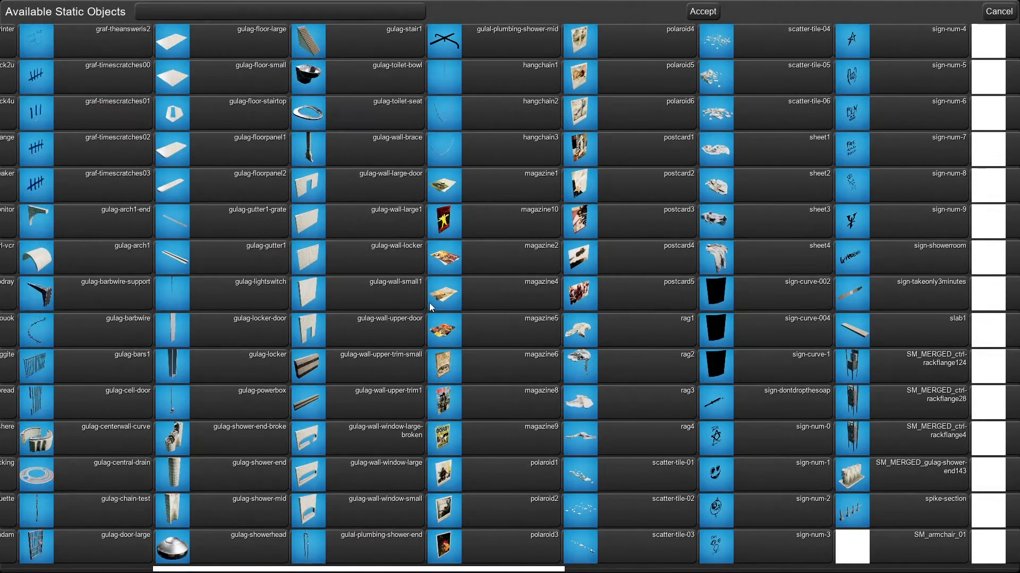
{"action": "scroll", "coordinate": [430, 304], "scroll_direction": "up", "scroll_amount": 2}
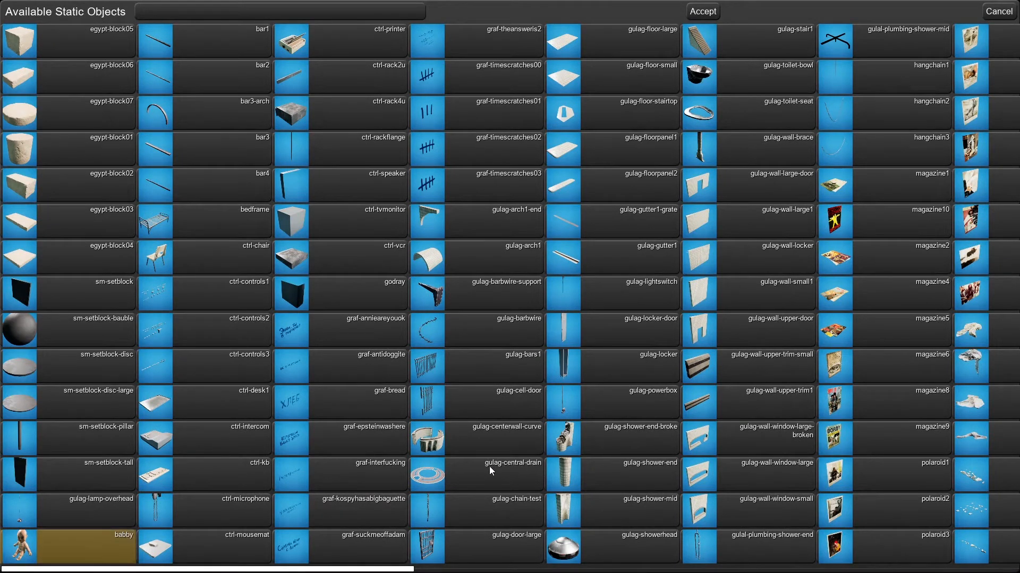
{"action": "left_click", "coordinate": [103, 539]}
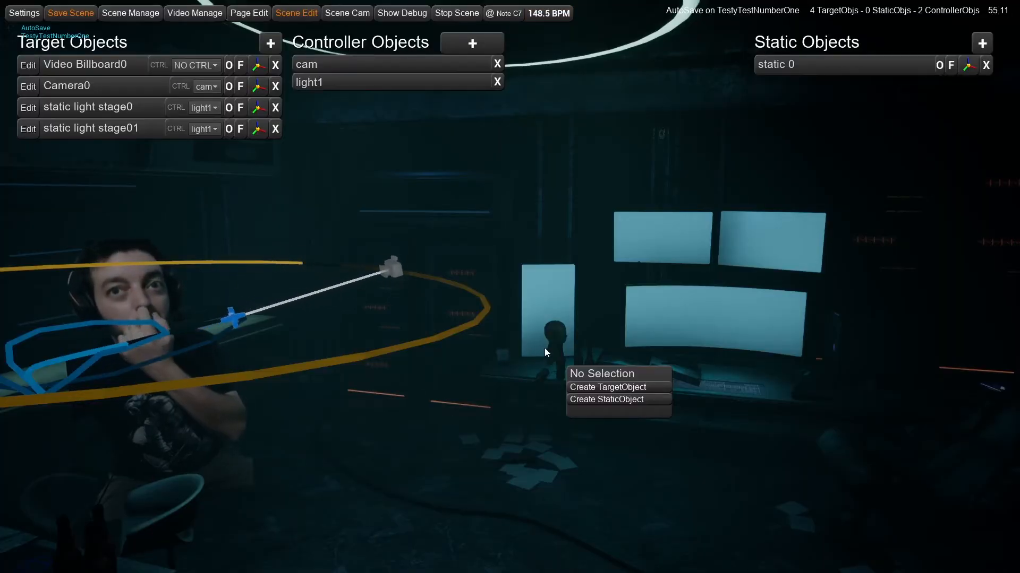
- Enlarge the babby doll to giant size and stand it on the floor in front of the monitor desk
{"action": "right_click_drag", "start_coordinate": [514, 378], "coordinate": [460, 396]}
{"action": "key", "text": "w"}
{"action": "key", "text": "w"}
{"action": "right_click_drag", "start_coordinate": [519, 335], "coordinate": [271, 355]}
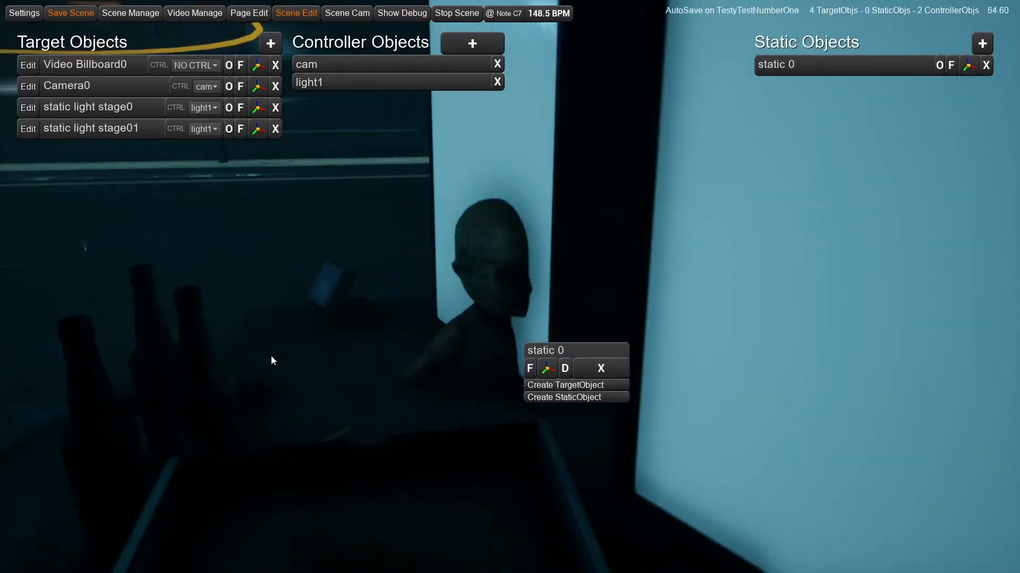
{"action": "right_click", "coordinate": [484, 269]}
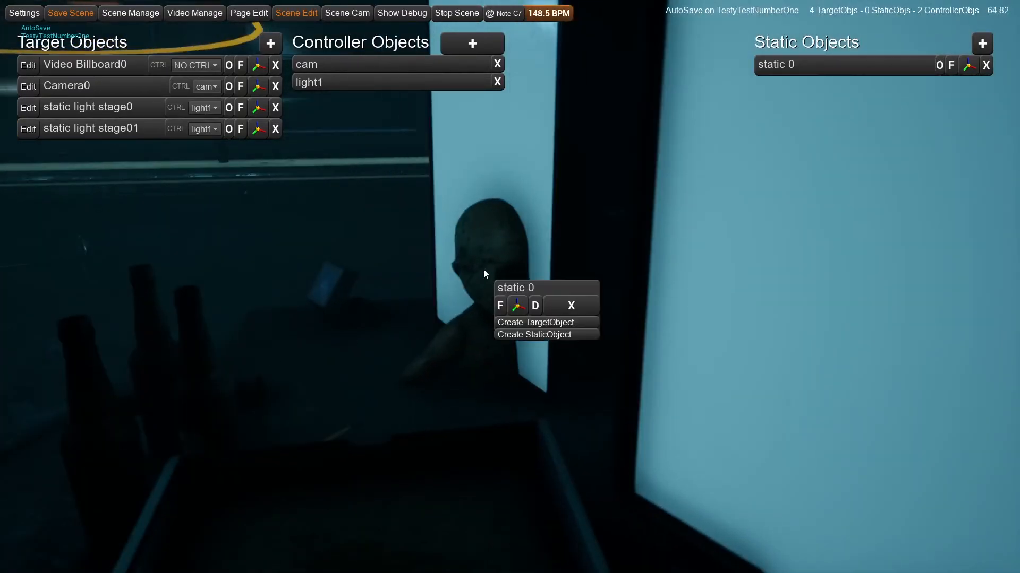
{"action": "left_click", "coordinate": [518, 306]}
{"action": "left_click_drag", "start_coordinate": [534, 364], "coordinate": [435, 321]}
{"action": "key", "text": "a"}
{"action": "right_click_drag", "start_coordinate": [551, 342], "coordinate": [842, 359]}
{"action": "key", "text": "e"}
{"action": "right_click_drag", "start_coordinate": [583, 314], "coordinate": [498, 304]}
{"action": "key", "text": "r"}
{"action": "right_click_drag", "start_coordinate": [651, 307], "coordinate": [685, 397]}
{"action": "key", "text": "w"}
{"action": "left_click_drag", "start_coordinate": [636, 399], "coordinate": [681, 387]}
- Rotate the giant doll about its vertical axis so its front faces the room
{"action": "key", "text": "e"}
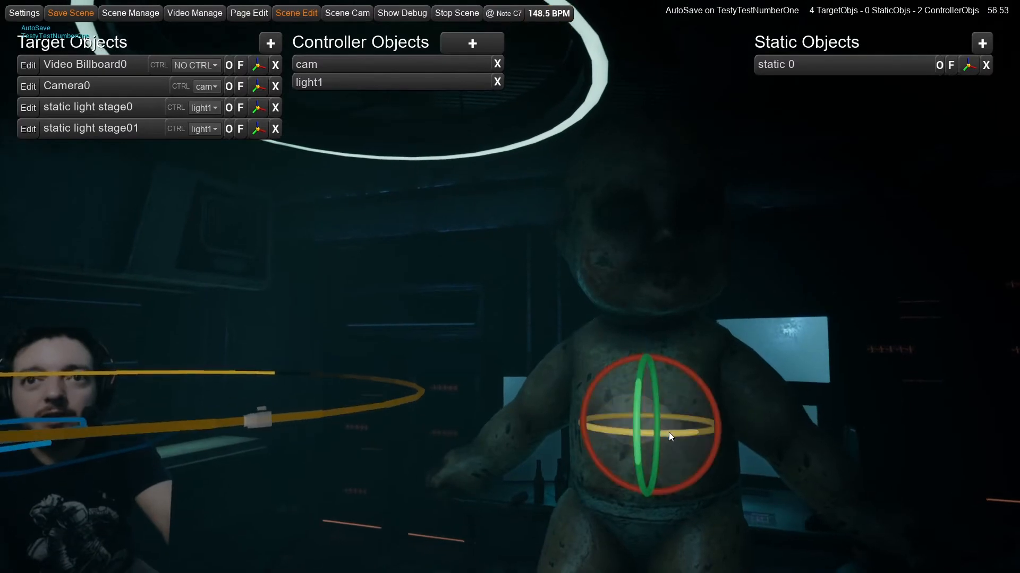
{"action": "mouse_move", "coordinate": [681, 402]}
{"action": "right_mouse_down"}
{"action": "mouse_move", "coordinate": [678, 386]}
{"action": "mouse_move", "coordinate": [684, 410]}
{"action": "right_mouse_up"}
{"action": "left_click_drag", "start_coordinate": [683, 411], "coordinate": [659, 402]}
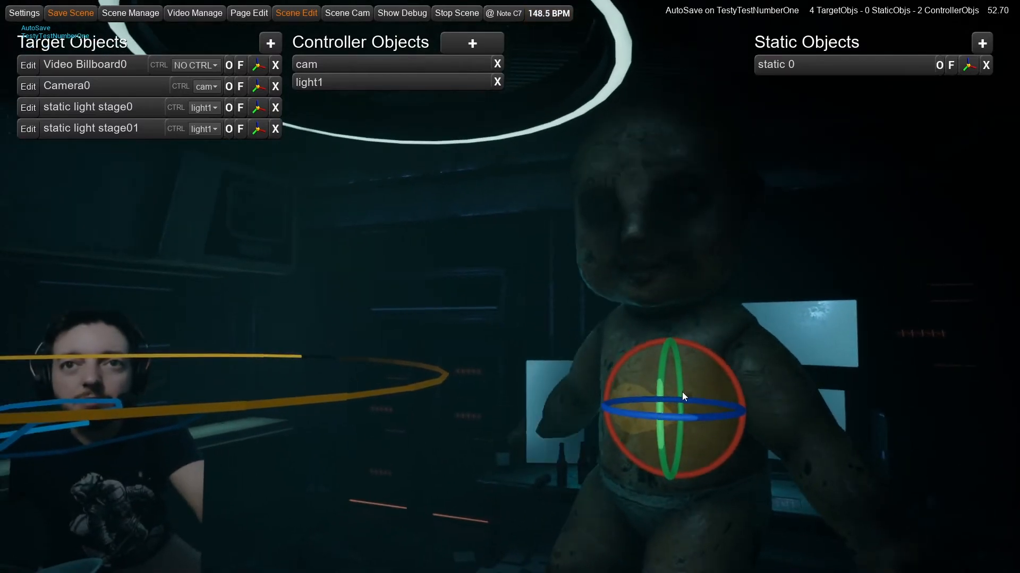
{"action": "key", "text": "a"}
{"action": "right_click_drag", "start_coordinate": [491, 351], "coordinate": [588, 391]}
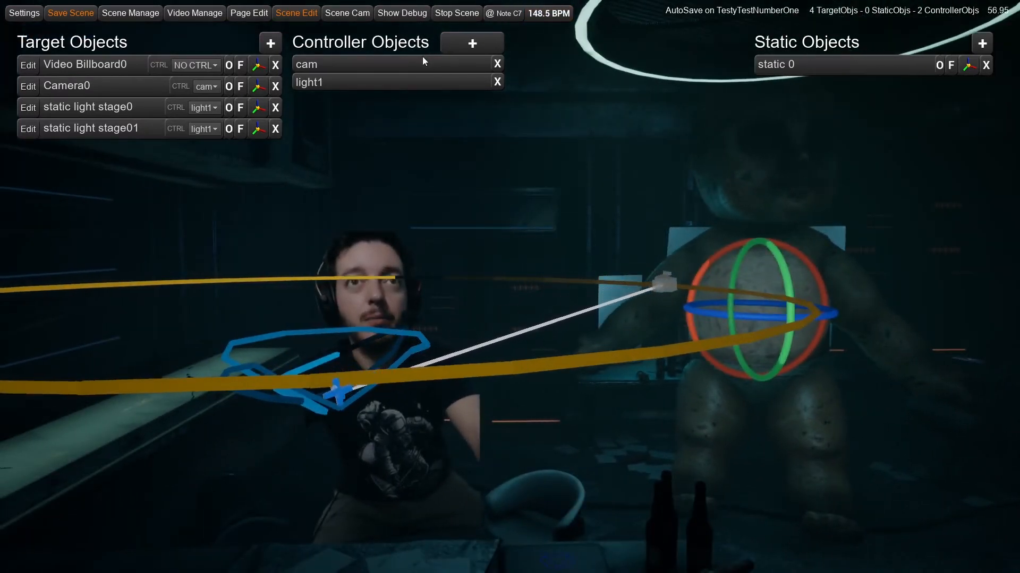
- Preview the giant doll through the scene camera and return to the edit camera
{"action": "left_click", "coordinate": [356, 13]}
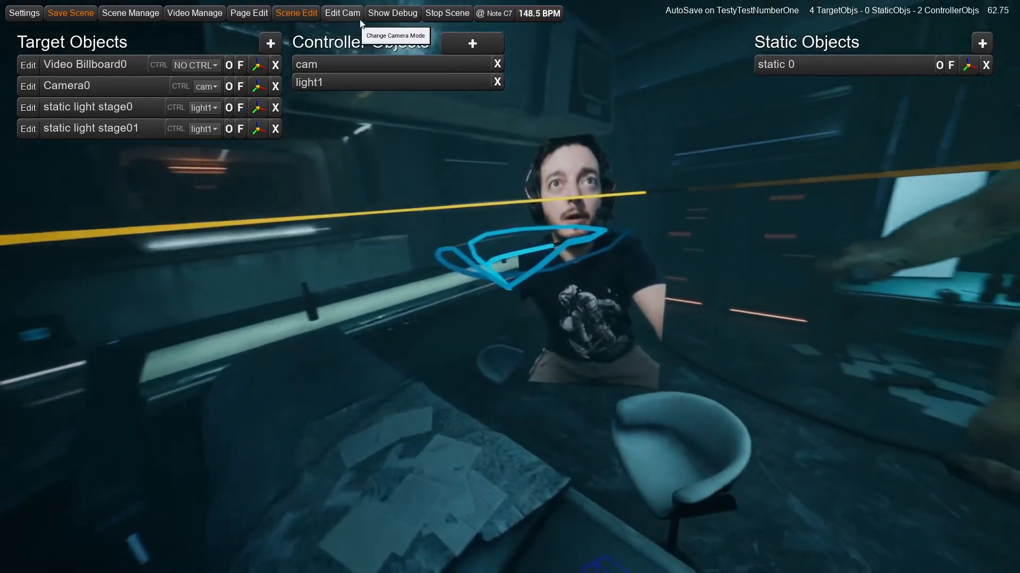
{"action": "left_click", "coordinate": [393, 14]}
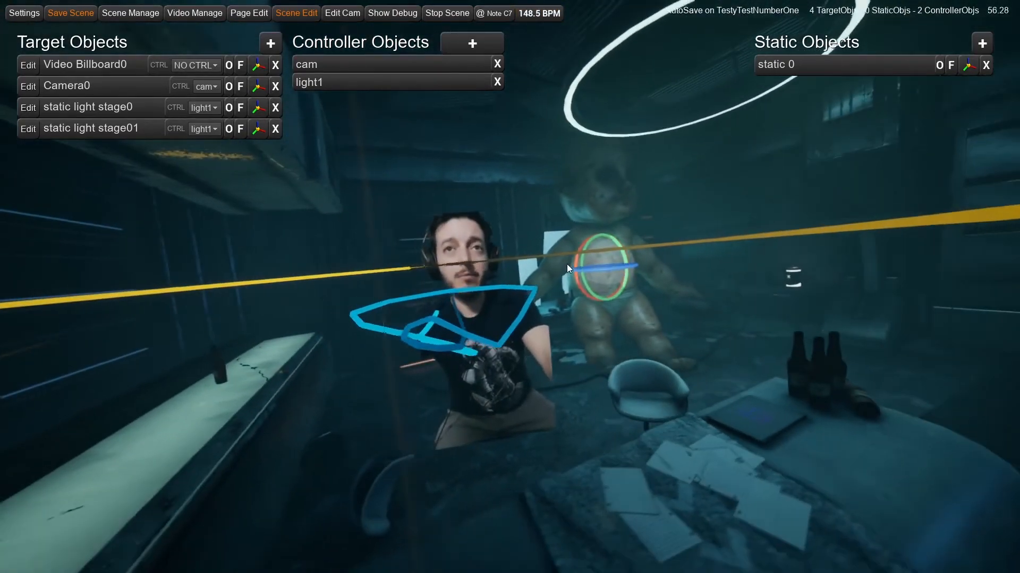
{"action": "left_click", "coordinate": [347, 14]}
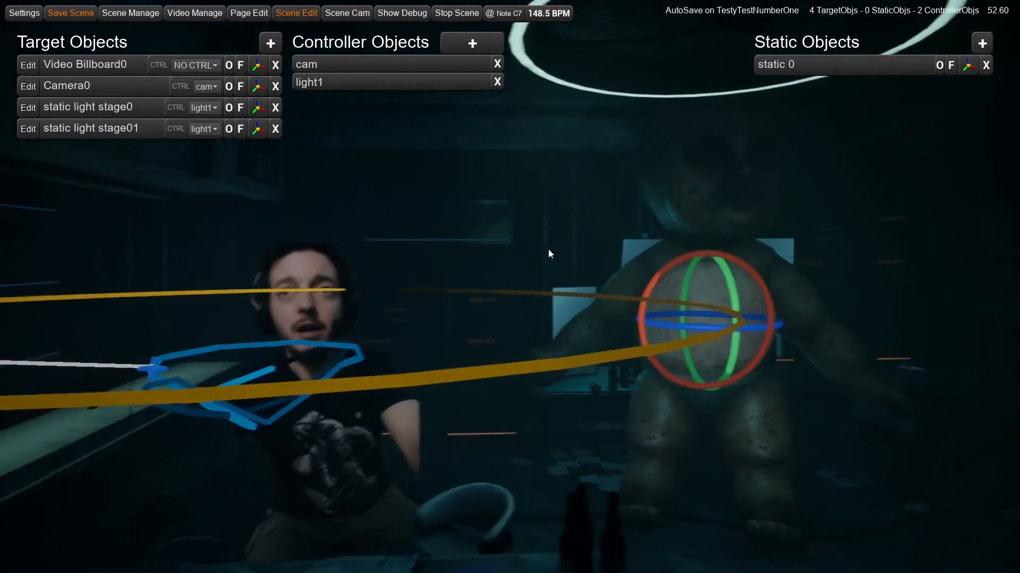
- Duplicate the giant doll and move the copy across the room to stand behind the video billboard
{"action": "left_click", "coordinate": [578, 206]}
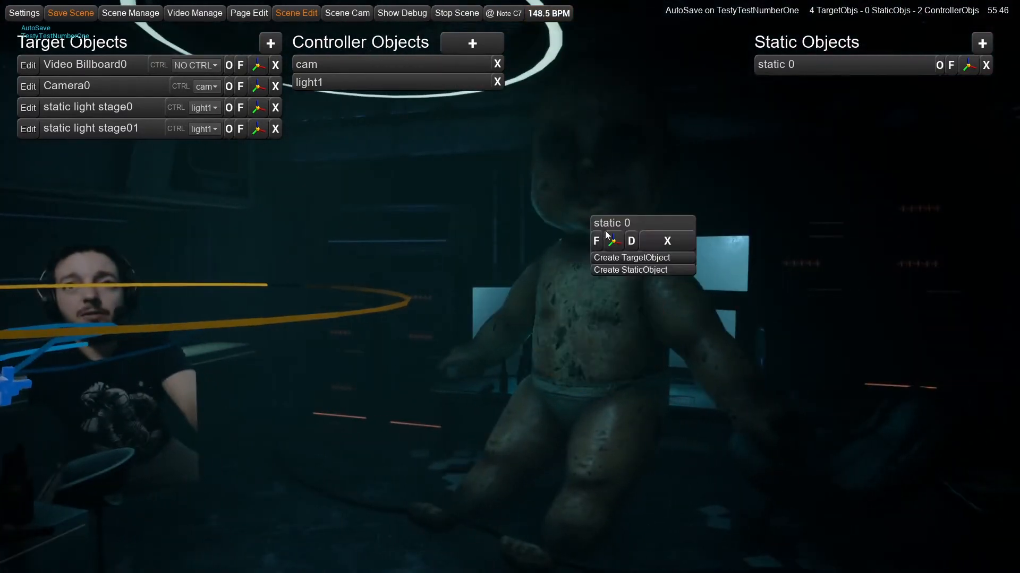
{"action": "left_click", "coordinate": [631, 242]}
{"action": "left_click", "coordinate": [617, 246]}
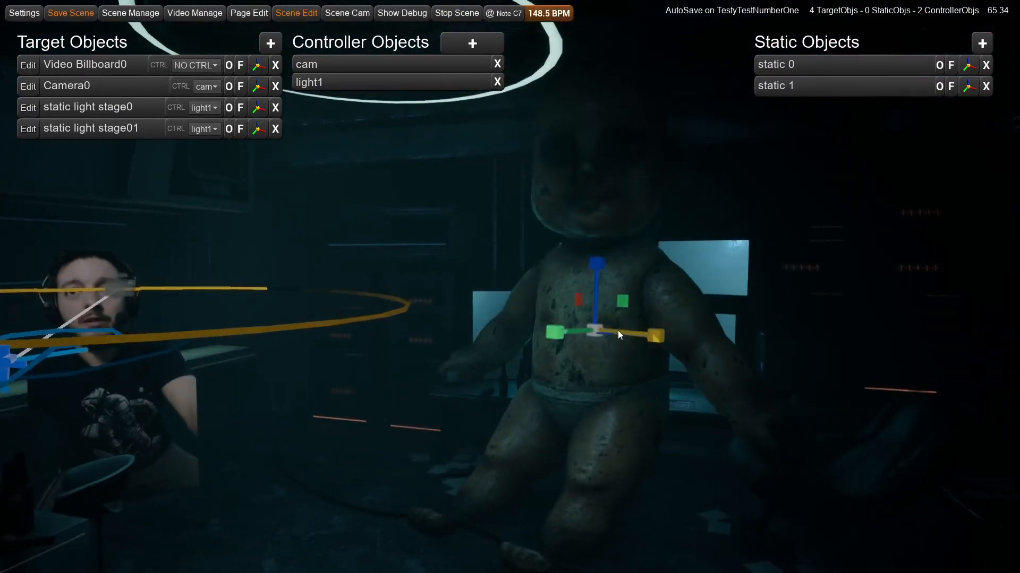
{"action": "left_click_drag", "start_coordinate": [628, 298], "coordinate": [512, 282]}
{"action": "key", "text": "e"}
{"action": "right_click_drag", "start_coordinate": [499, 288], "coordinate": [554, 318]}
{"action": "right_click_drag", "start_coordinate": [387, 228], "coordinate": [364, 253]}
{"action": "key", "text": "w"}
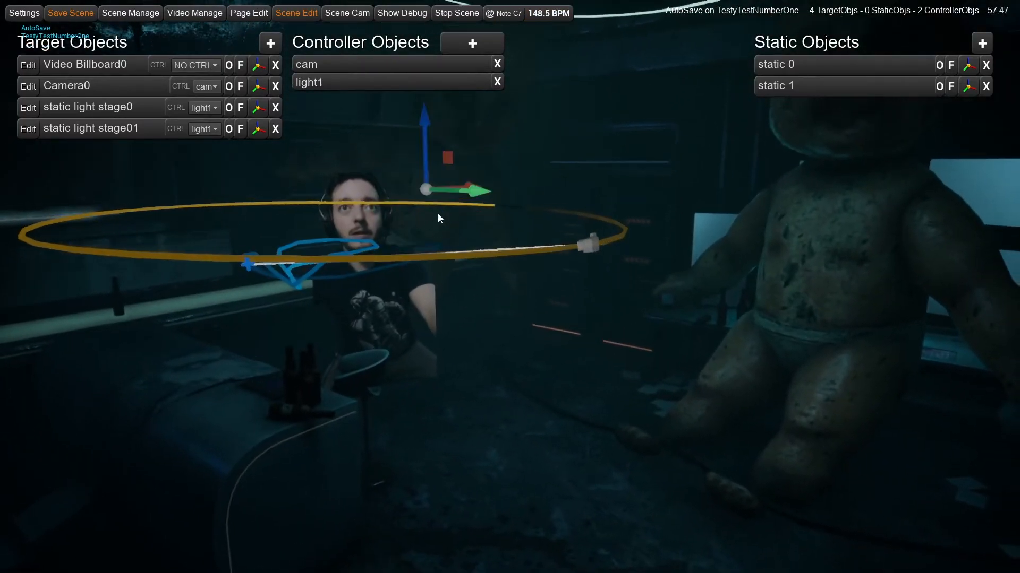
{"action": "left_click_drag", "start_coordinate": [453, 158], "coordinate": [465, 158]}
{"action": "right_click_drag", "start_coordinate": [537, 290], "coordinate": [673, 252]}
{"action": "key", "text": "a"}
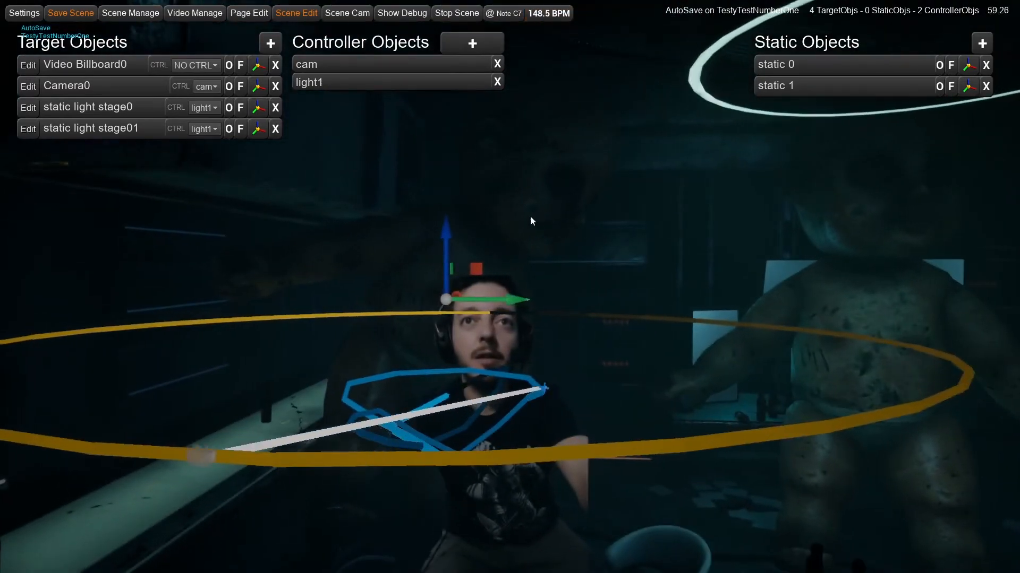
- Duplicate the doll behind the video billboard and move the new copy between the two existing dolls
{"action": "right_click", "coordinate": [519, 215]}
{"action": "left_click", "coordinate": [571, 252]}
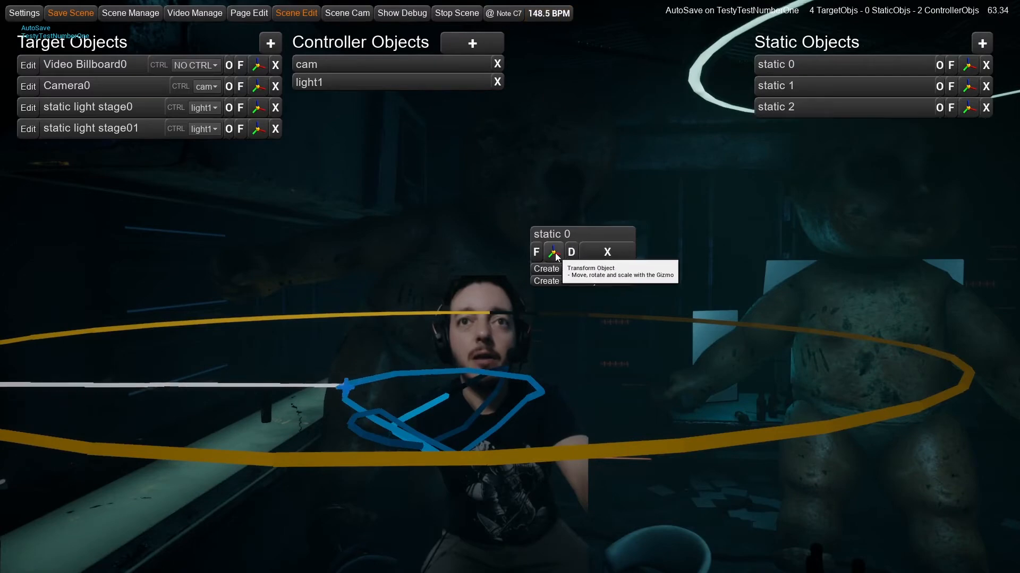
{"action": "left_click", "coordinate": [562, 254]}
{"action": "left_click_drag", "start_coordinate": [476, 268], "coordinate": [550, 295]}
{"action": "right_click_drag", "start_coordinate": [477, 268], "coordinate": [489, 307]}
{"action": "key", "text": "e"}
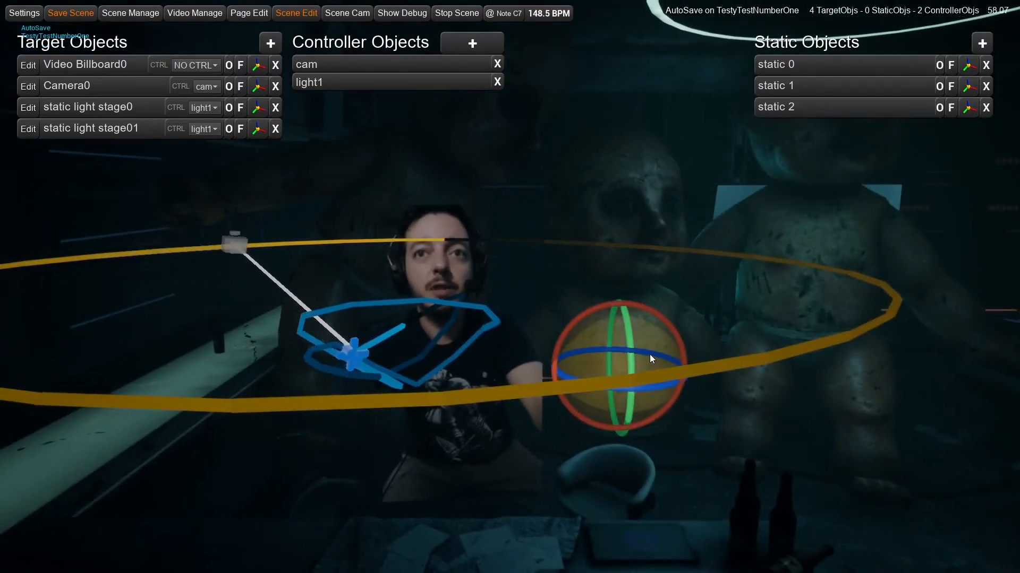
{"action": "right_click_drag", "start_coordinate": [649, 355], "coordinate": [602, 368]}
{"action": "key", "text": "w"}
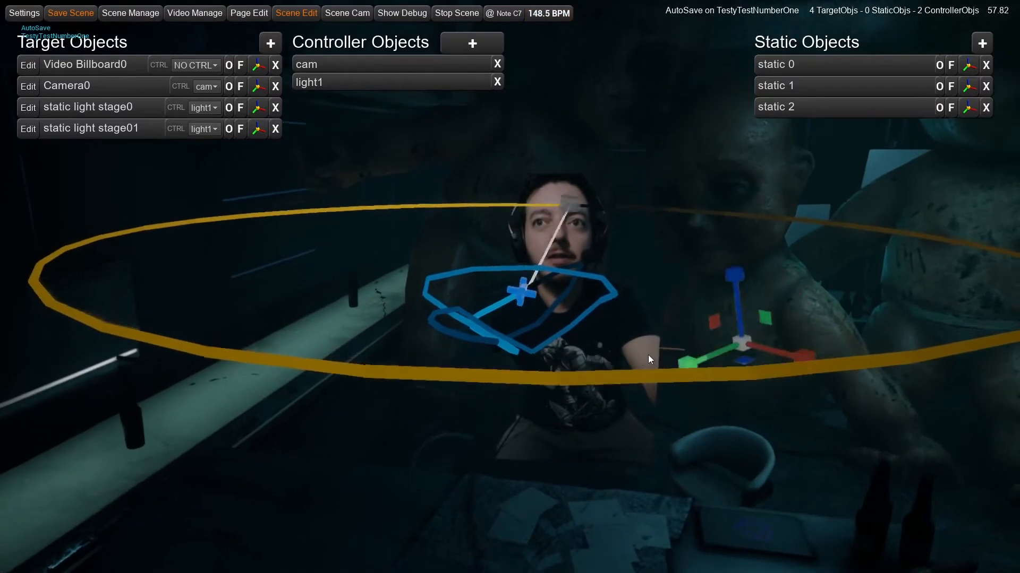
- Adjust the placement of the middle doll so it looms close behind the video billboard's shoulder
{"action": "key", "text": "w"}
{"action": "left_click_drag", "start_coordinate": [770, 339], "coordinate": [761, 345]}
{"action": "right_click_drag", "start_coordinate": [651, 324], "coordinate": [700, 292]}
{"action": "key", "text": "q"}
{"action": "left_click_drag", "start_coordinate": [652, 314], "coordinate": [657, 303]}
{"action": "right_click_drag", "start_coordinate": [538, 268], "coordinate": [579, 260]}
{"action": "key", "text": "e"}
{"action": "key", "text": "a"}
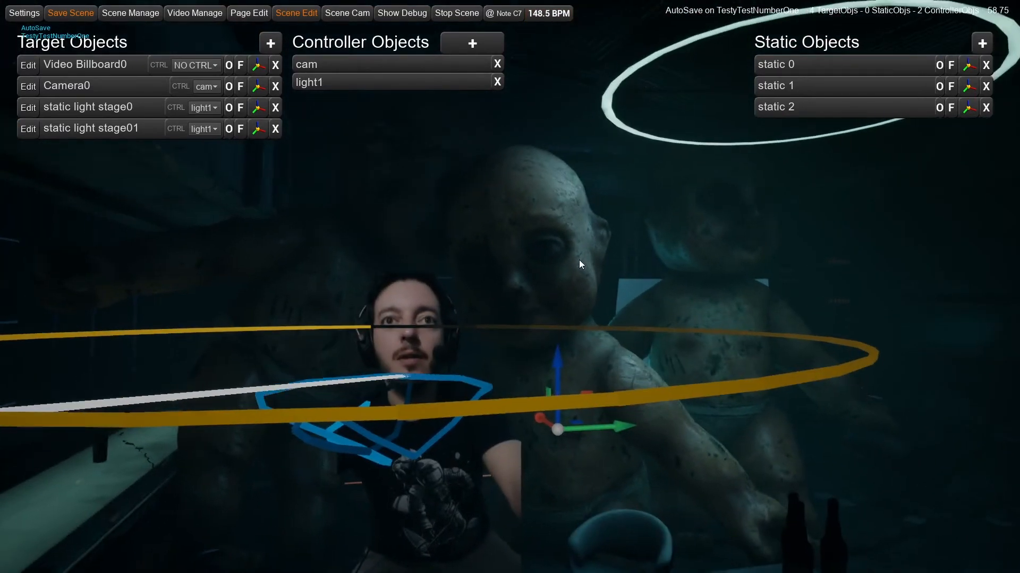
- Toggle off the debug paths and review the three dolls without the interface from behind the table
{"action": "left_click", "coordinate": [415, 14]}
{"action": "right_click_drag", "start_coordinate": [553, 224], "coordinate": [524, 272]}
{"action": "key", "text": "Tab"}
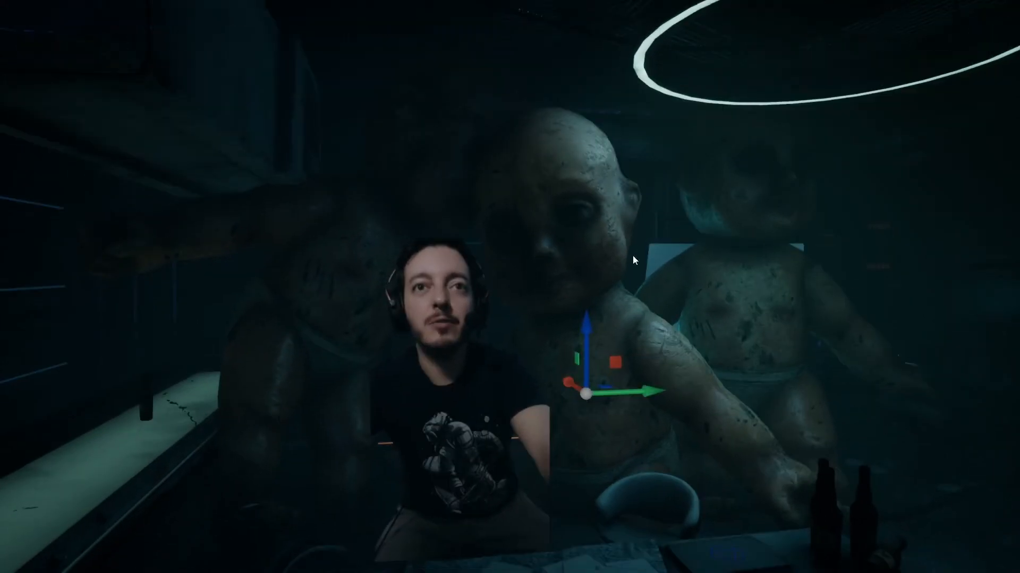
{"action": "key", "text": "q"}
{"action": "right_click_drag", "start_coordinate": [722, 246], "coordinate": [722, 234]}
{"action": "key", "text": "s"}
{"action": "key", "text": "Tab"}
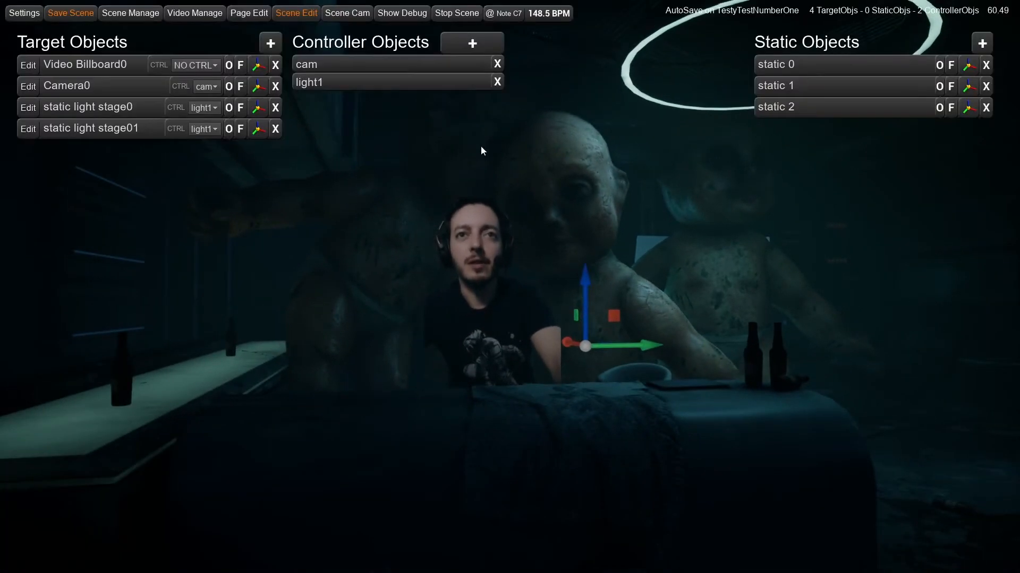
- Set the video material's image Mult (contrast) to 1.29 and its Desaturation to 0.29
{"action": "left_click", "coordinate": [194, 15]}
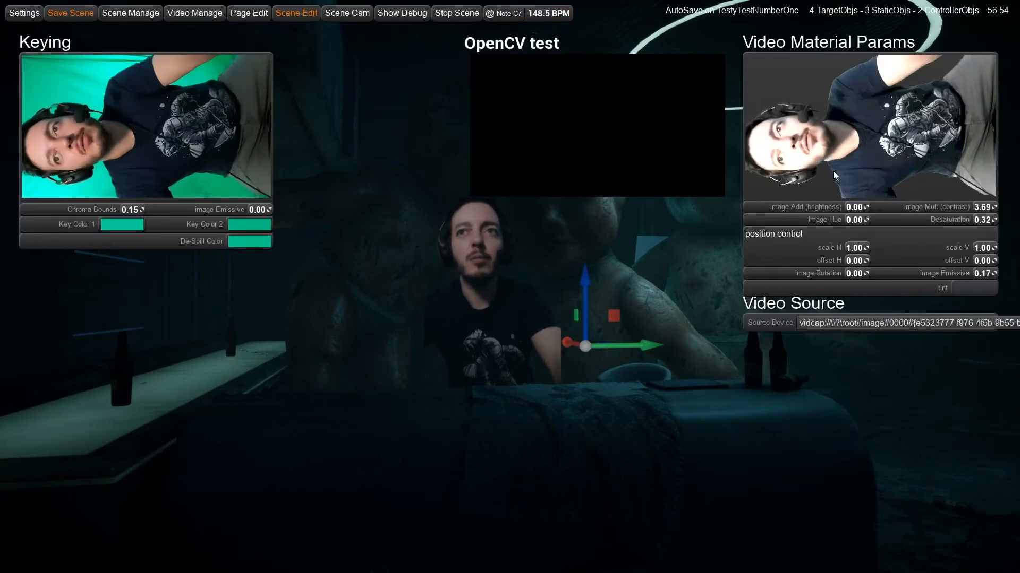
{"action": "mouse_move", "coordinate": [983, 208]}
{"action": "left_mouse_down"}
{"action": "mouse_move", "coordinate": [963, 208]}
{"action": "mouse_move", "coordinate": [989, 220]}
{"action": "mouse_move", "coordinate": [972, 207]}
{"action": "left_mouse_up"}
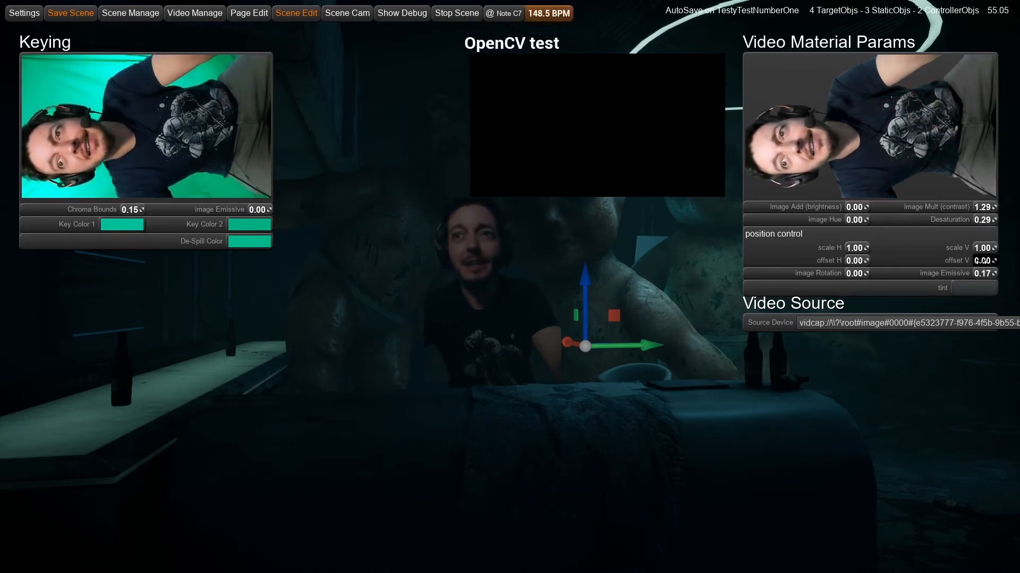
{"action": "right_click_drag", "start_coordinate": [392, 273], "coordinate": [400, 269]}
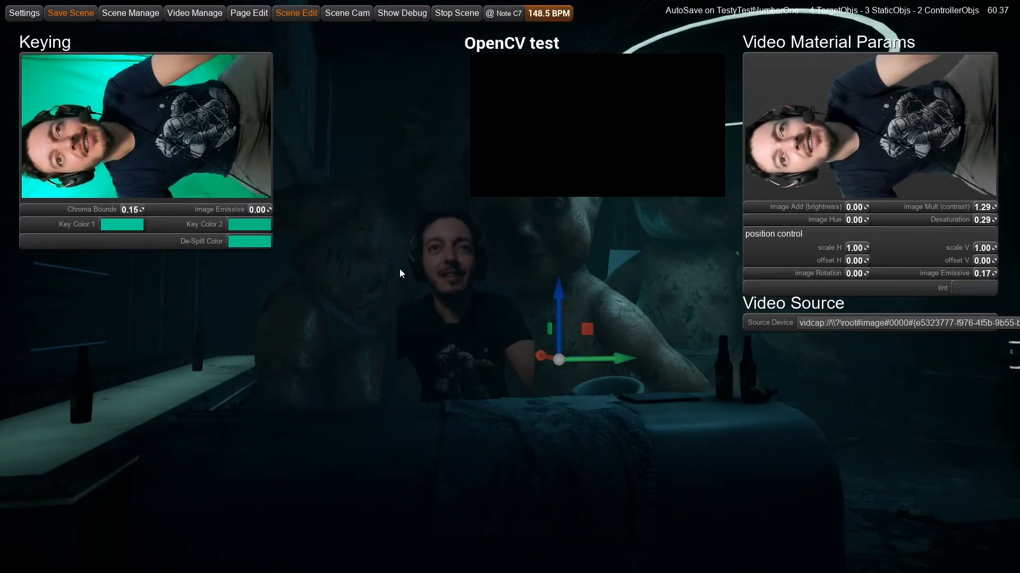
- View the composition with the interface hidden and deselect the middle doll
{"action": "key", "text": "Tab"}
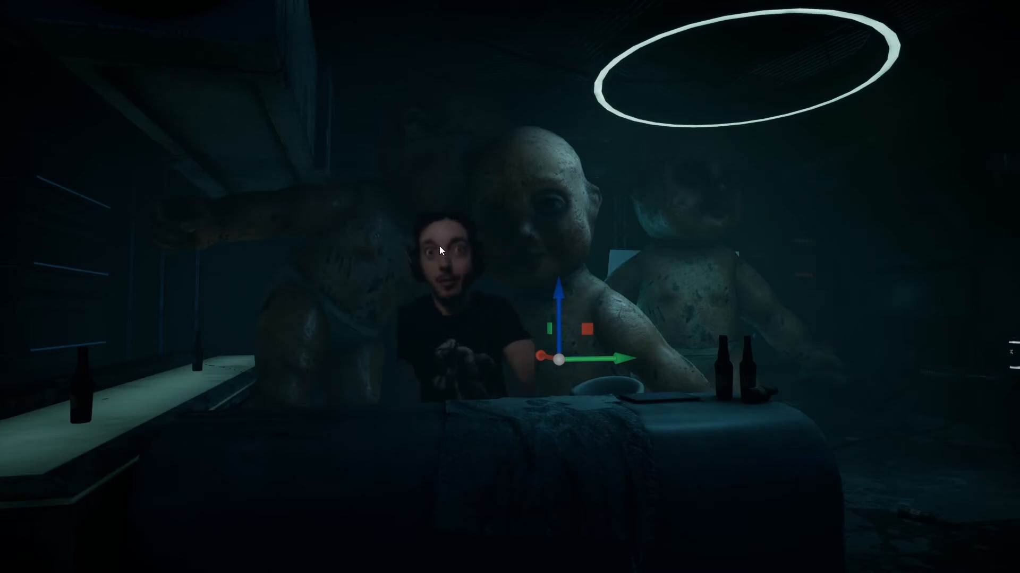
{"action": "left_click", "coordinate": [546, 224]}
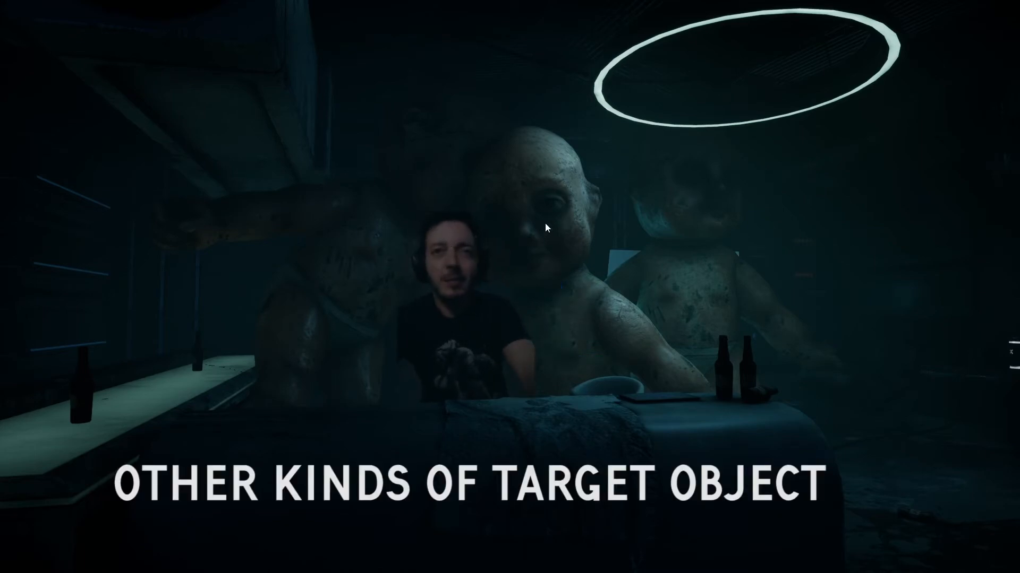
{"action": "key", "text": "Tab"}
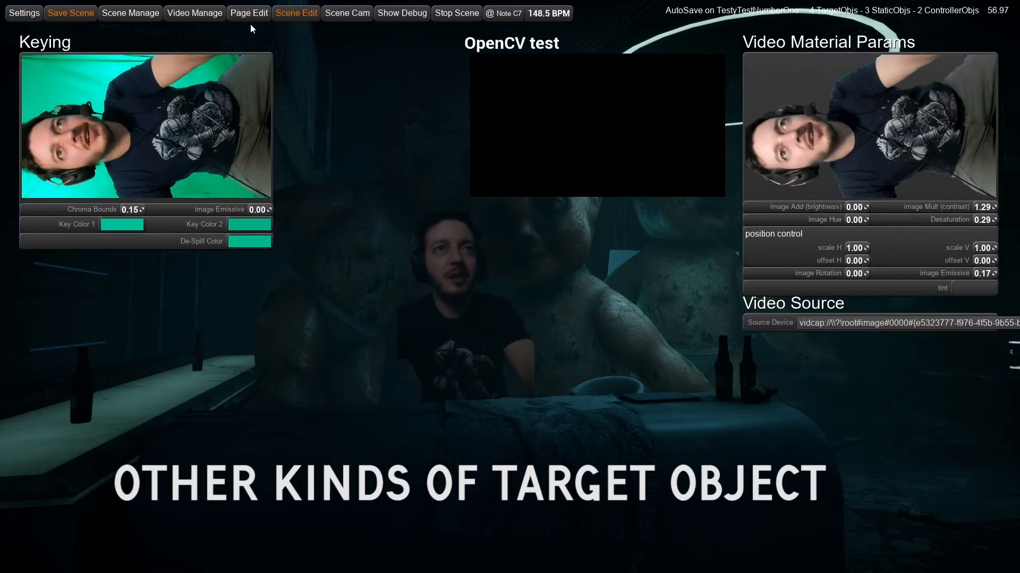
- Return to scene editing and add a glitterball target object in front of the table
{"action": "left_click", "coordinate": [269, 15]}
{"action": "left_click", "coordinate": [275, 14]}
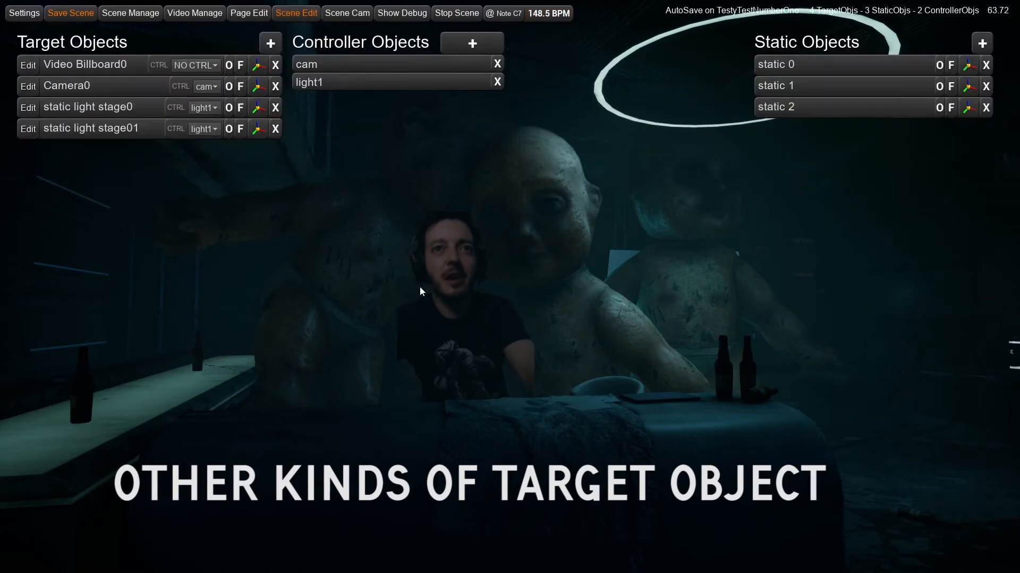
{"action": "right_click_drag", "start_coordinate": [327, 289], "coordinate": [273, 288]}
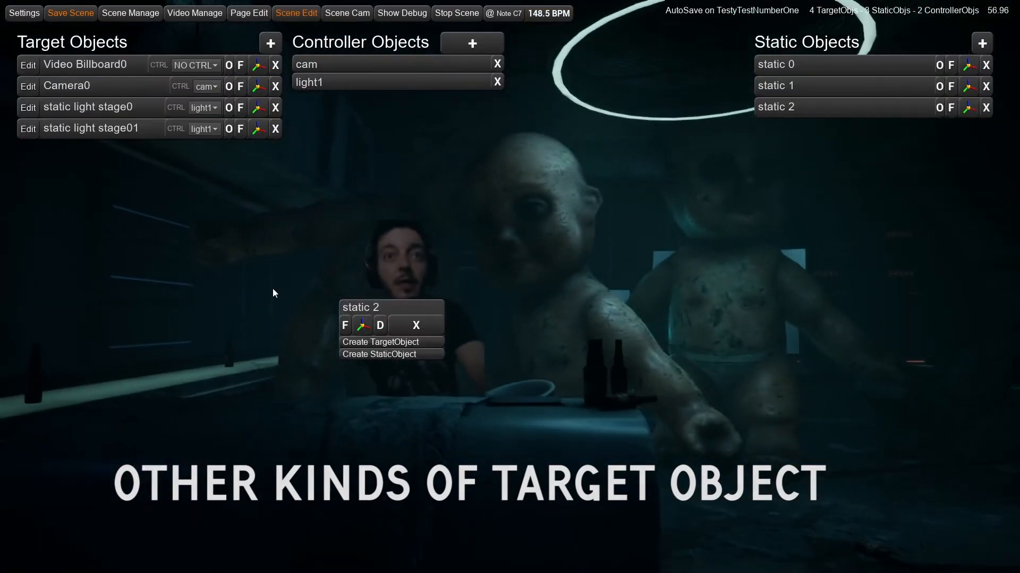
{"action": "left_click", "coordinate": [271, 43]}
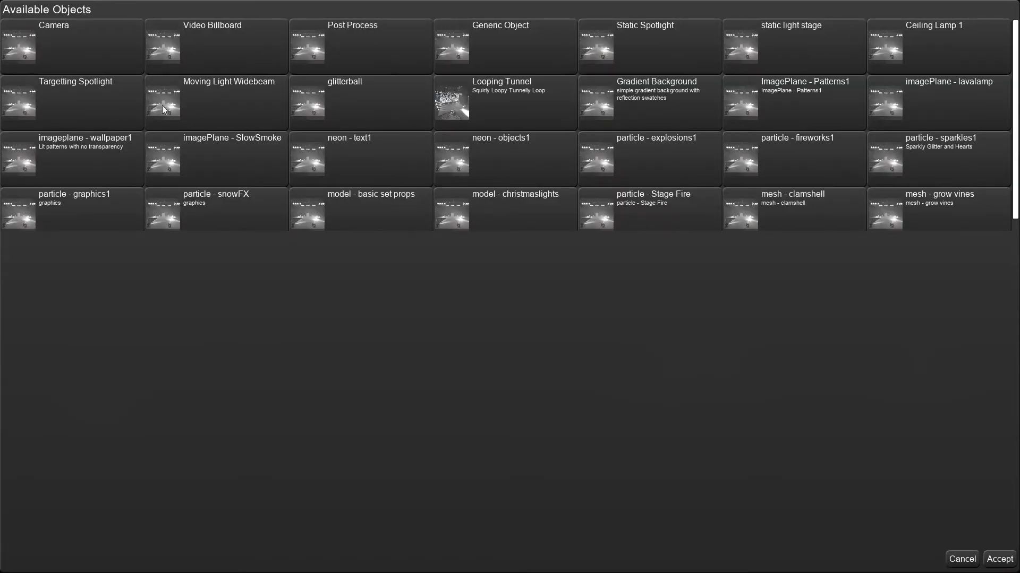
{"action": "left_click", "coordinate": [375, 104]}
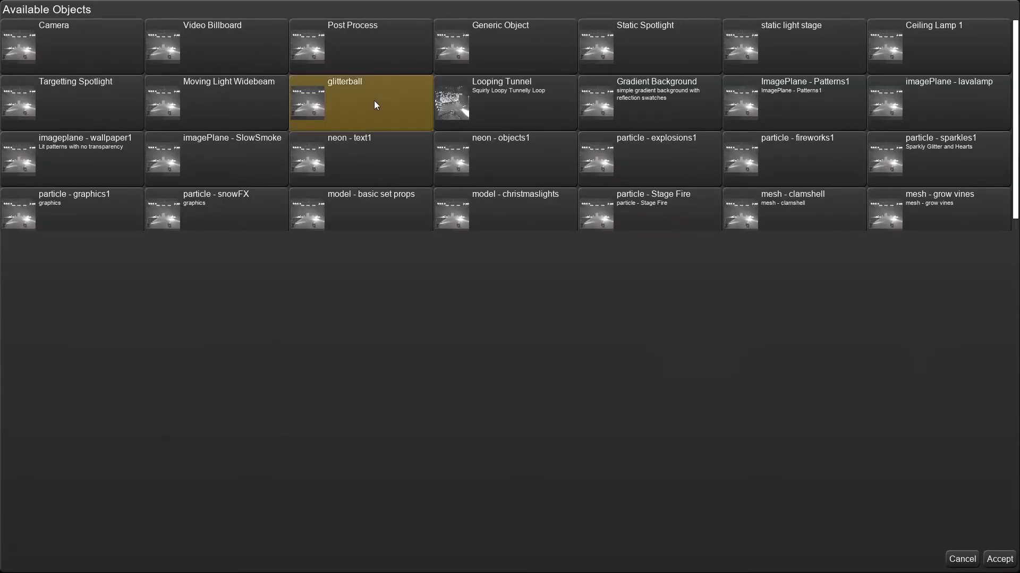
{"action": "left_click", "coordinate": [992, 559]}
{"action": "right_click_drag", "start_coordinate": [665, 403], "coordinate": [623, 397]}
{"action": "right_click_drag", "start_coordinate": [464, 381], "coordinate": [534, 384]}
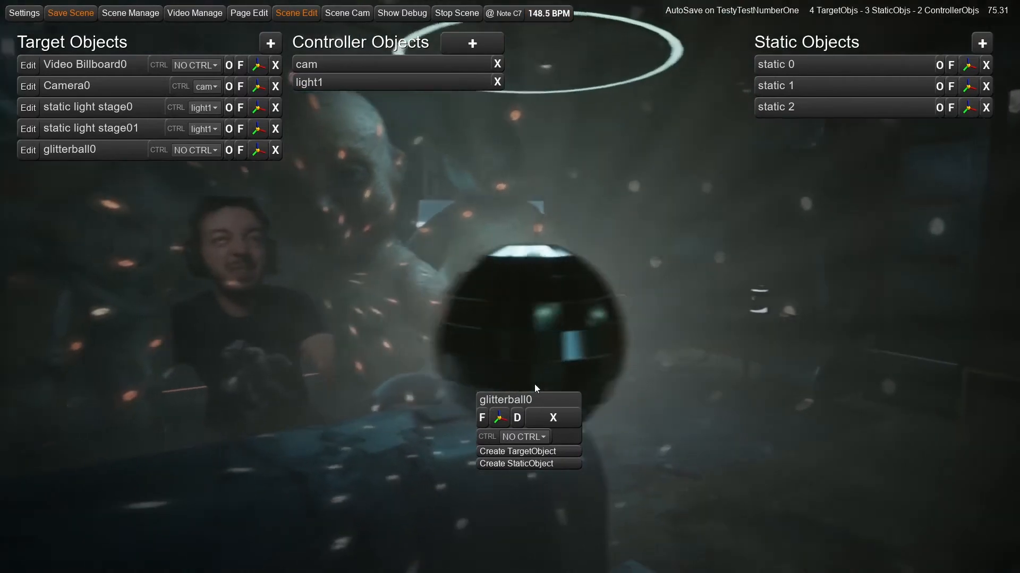
- Move the glitterball up from the table so it hangs inside the glowing ceiling ring lamp
{"action": "right_click", "coordinate": [558, 307]}
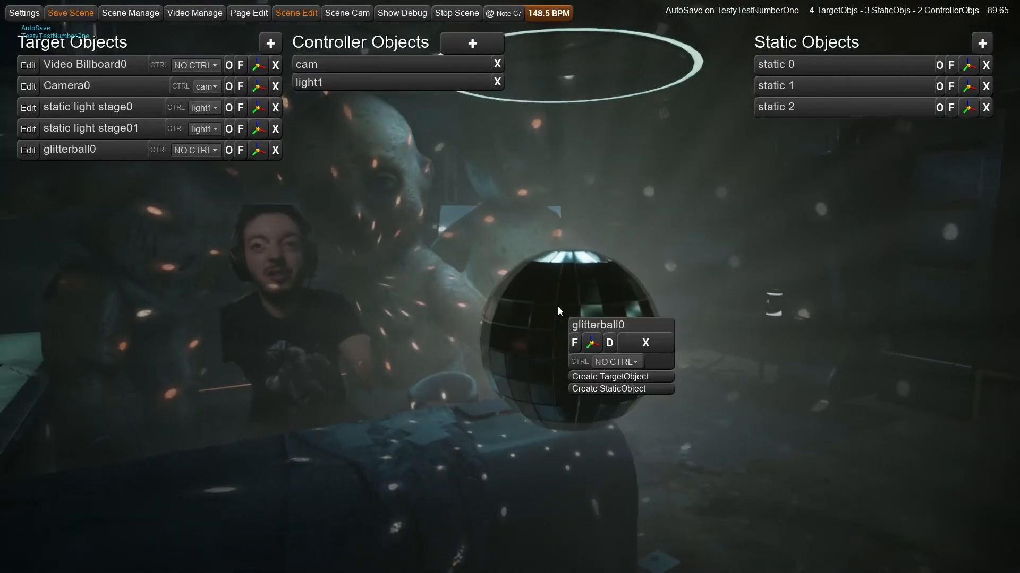
{"action": "left_click", "coordinate": [591, 343]}
{"action": "left_click_drag", "start_coordinate": [550, 305], "coordinate": [585, 219]}
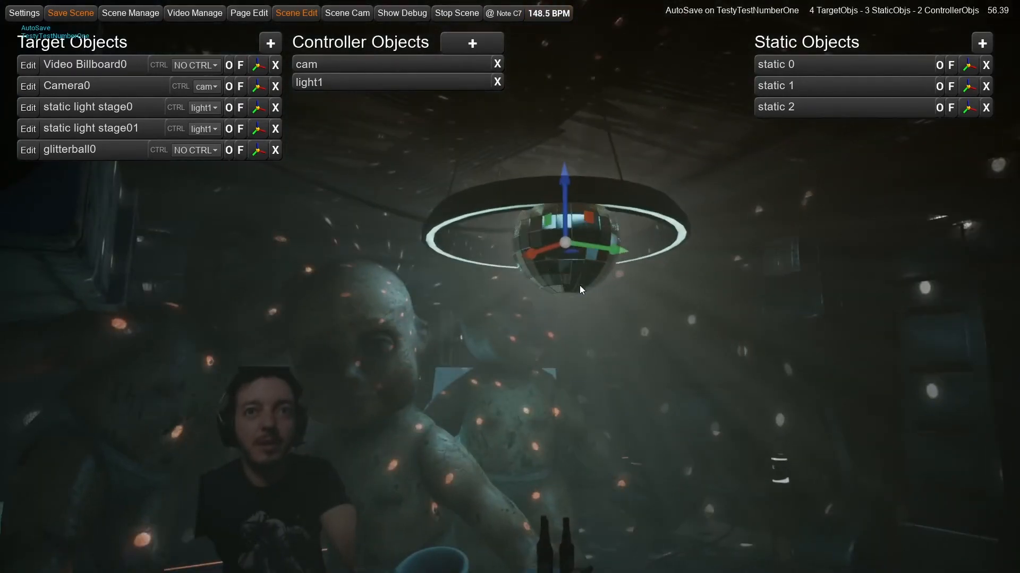
{"action": "right_click_drag", "start_coordinate": [579, 285], "coordinate": [664, 265]}
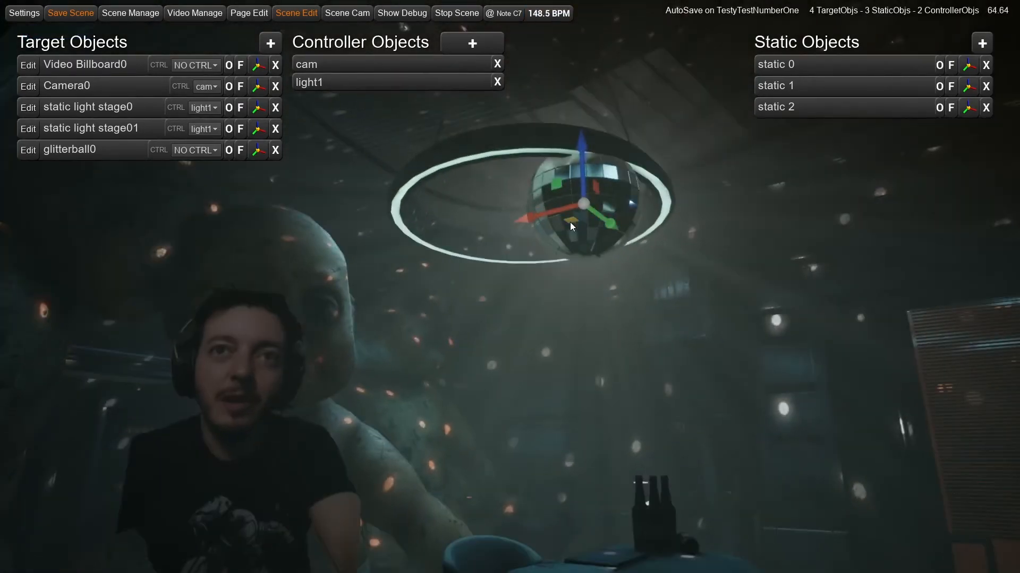
{"action": "left_click_drag", "start_coordinate": [570, 223], "coordinate": [554, 228]}
{"action": "right_click_drag", "start_coordinate": [577, 313], "coordinate": [304, 317]}
{"action": "left_click_drag", "start_coordinate": [540, 210], "coordinate": [544, 210]}
{"action": "right_click_drag", "start_coordinate": [558, 311], "coordinate": [668, 374]}
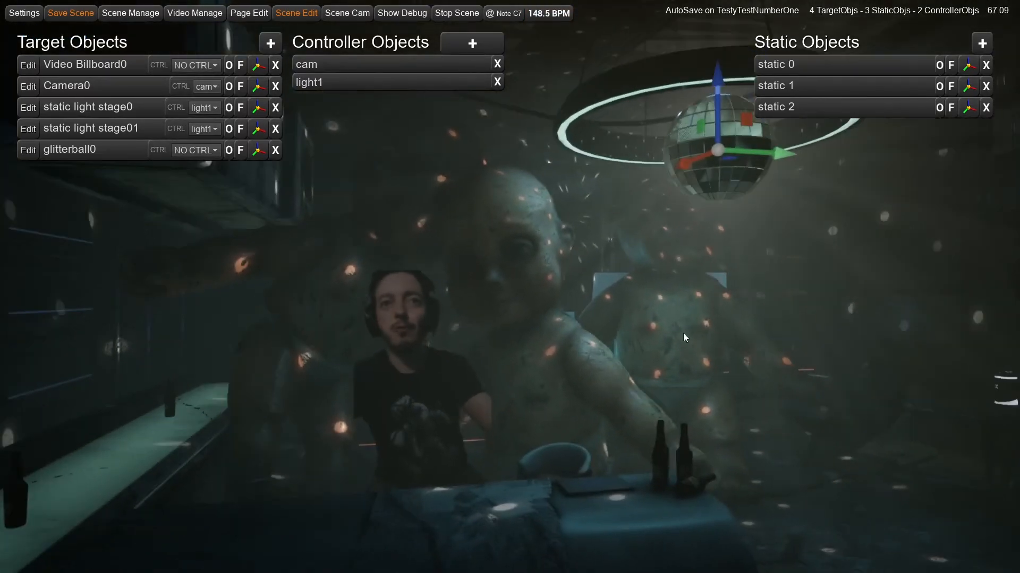
- Add a controller object named glitterball and assign it to the glitterball0 target object
{"action": "left_click", "coordinate": [471, 45]}
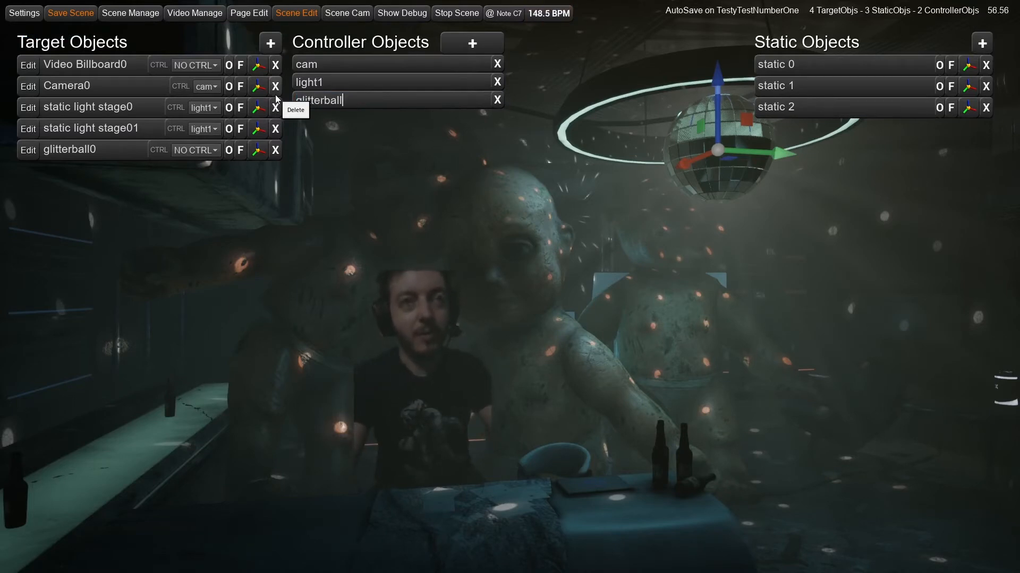
{"action": "left_click", "coordinate": [206, 151]}
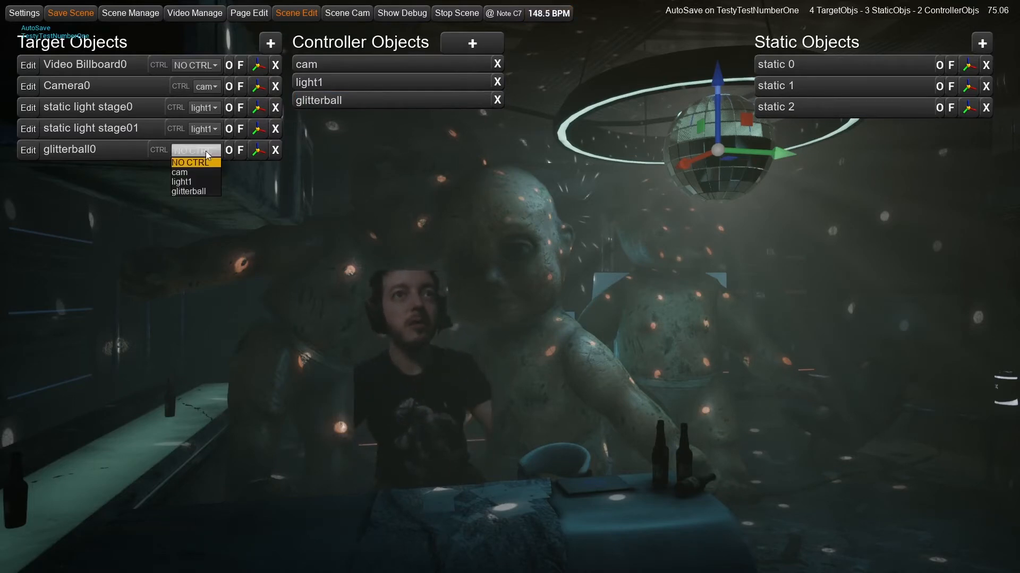
{"action": "left_click", "coordinate": [193, 193]}
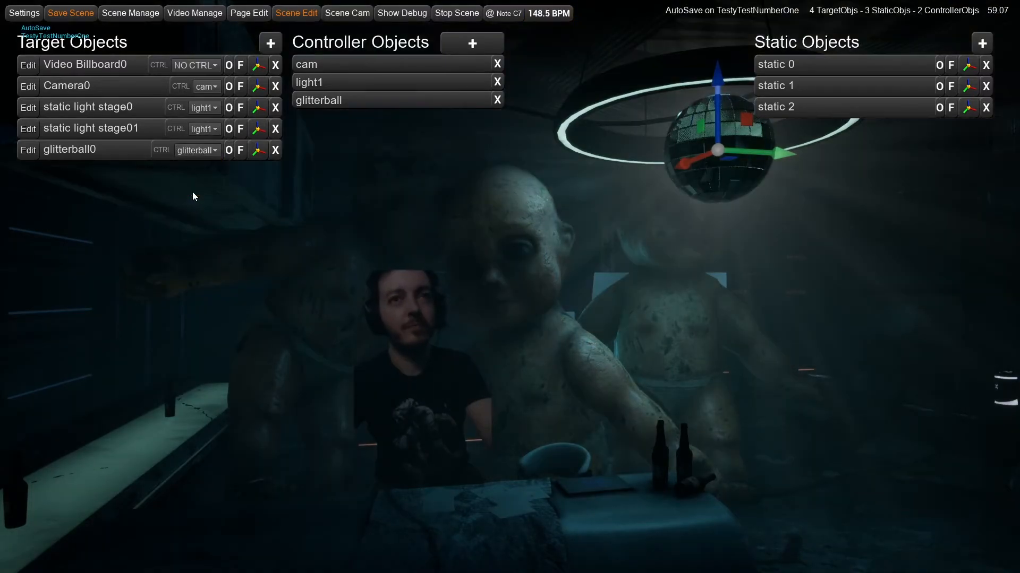
{"action": "right_click_drag", "start_coordinate": [674, 250], "coordinate": [673, 226]}
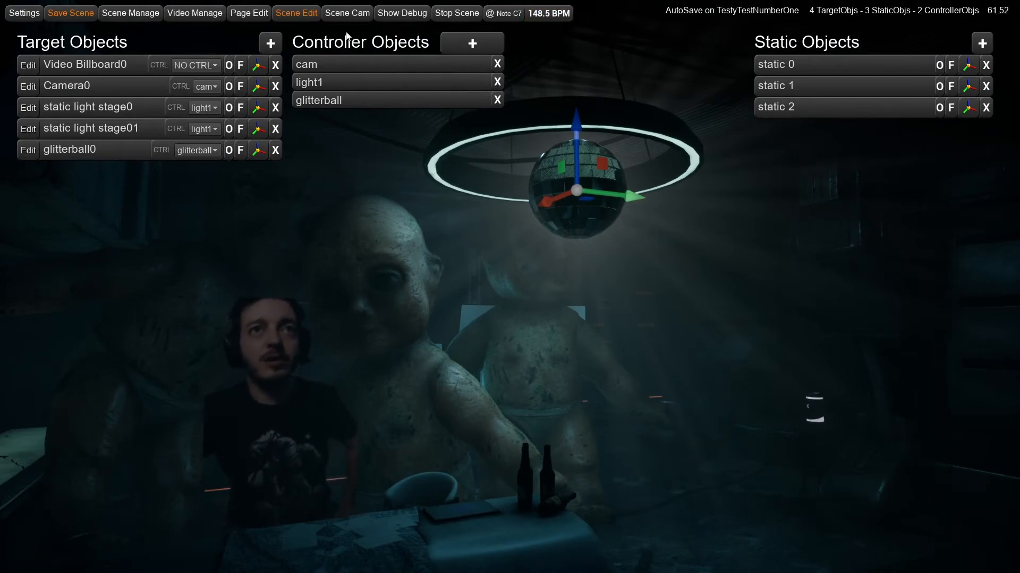
- Switch to page editing and enable the glitterball controller on defaultPage
{"action": "left_click", "coordinate": [248, 14]}
{"action": "left_click", "coordinate": [106, 71]}
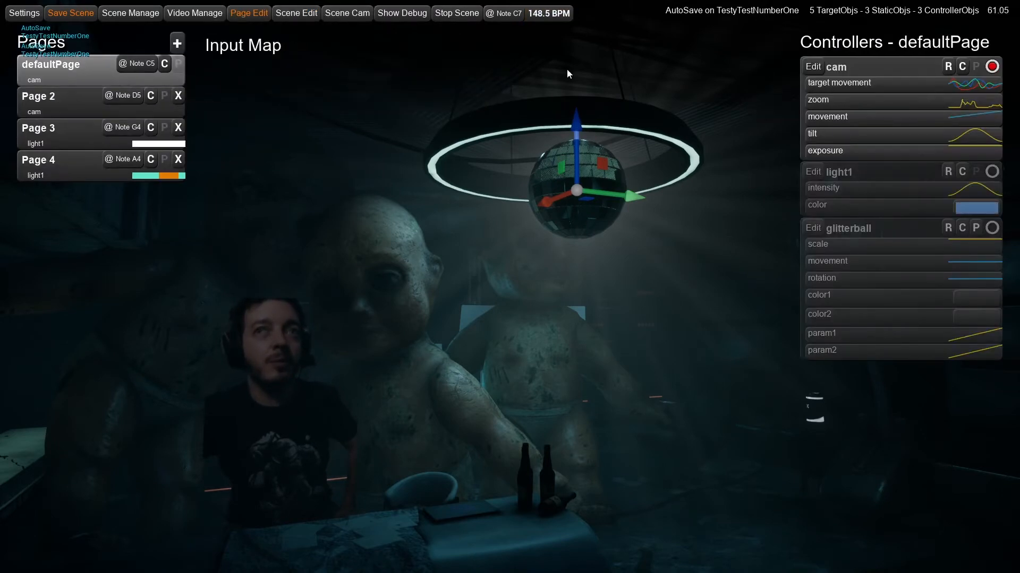
{"action": "left_click", "coordinate": [992, 227]}
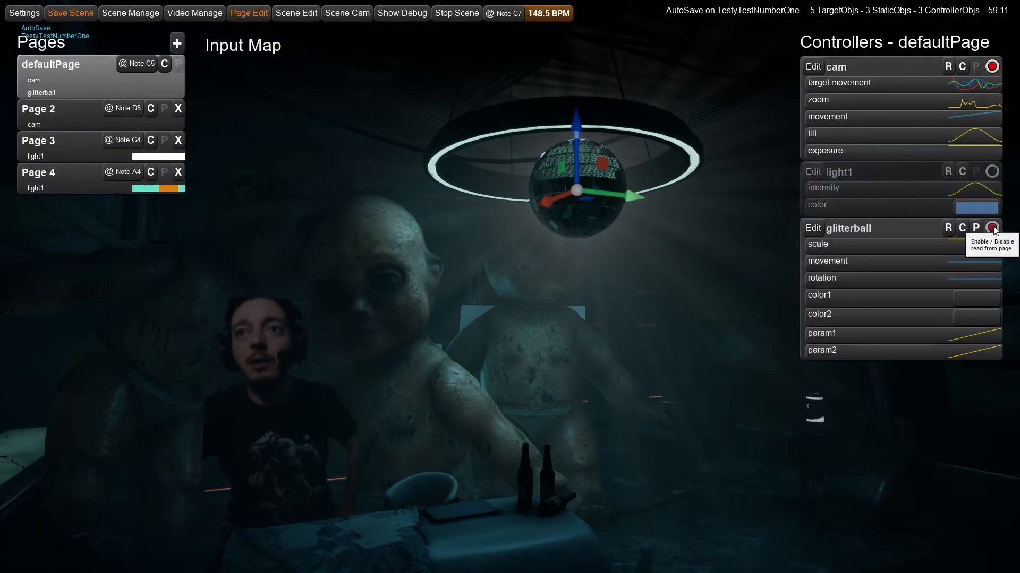
- Set the glitterball controller's color1 to a bright, fully opaque pink (hex sRGB FF5CB4FF)
{"action": "left_click", "coordinate": [982, 295]}
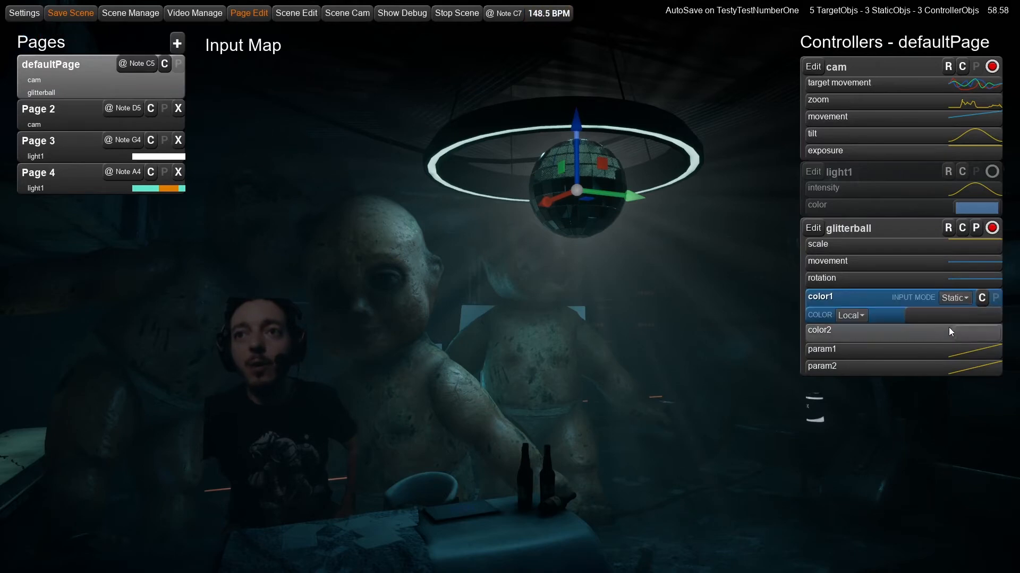
{"action": "left_click", "coordinate": [963, 314]}
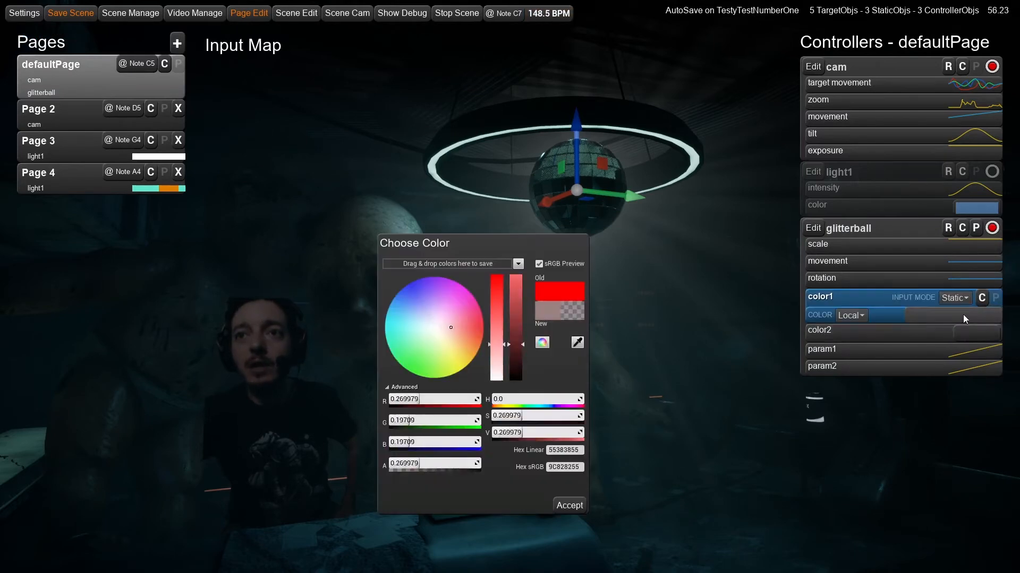
{"action": "mouse_move", "coordinate": [483, 327]}
{"action": "left_mouse_down"}
{"action": "mouse_move", "coordinate": [473, 340]}
{"action": "mouse_move", "coordinate": [475, 314]}
{"action": "left_mouse_up"}
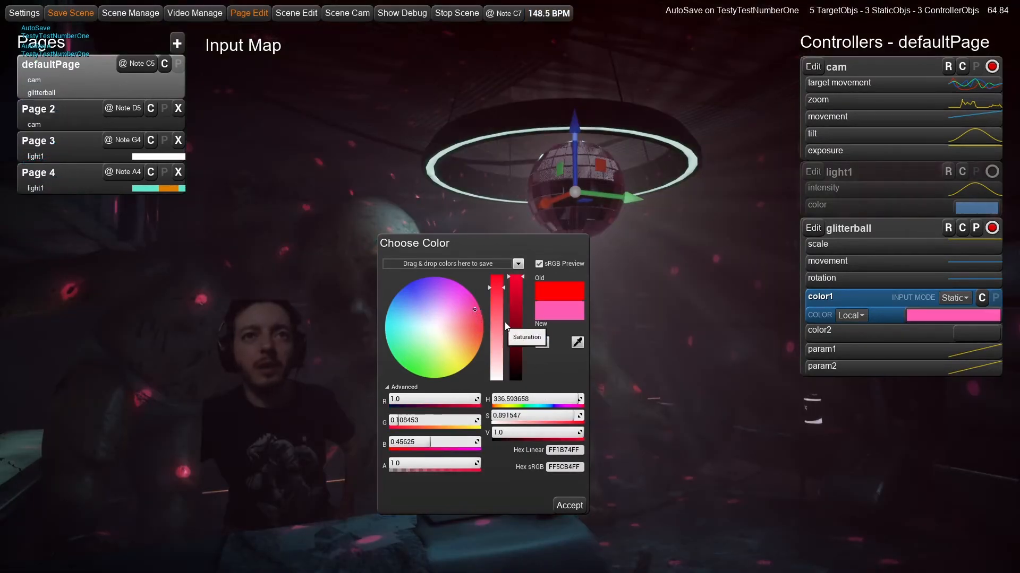
{"action": "left_click", "coordinate": [573, 508]}
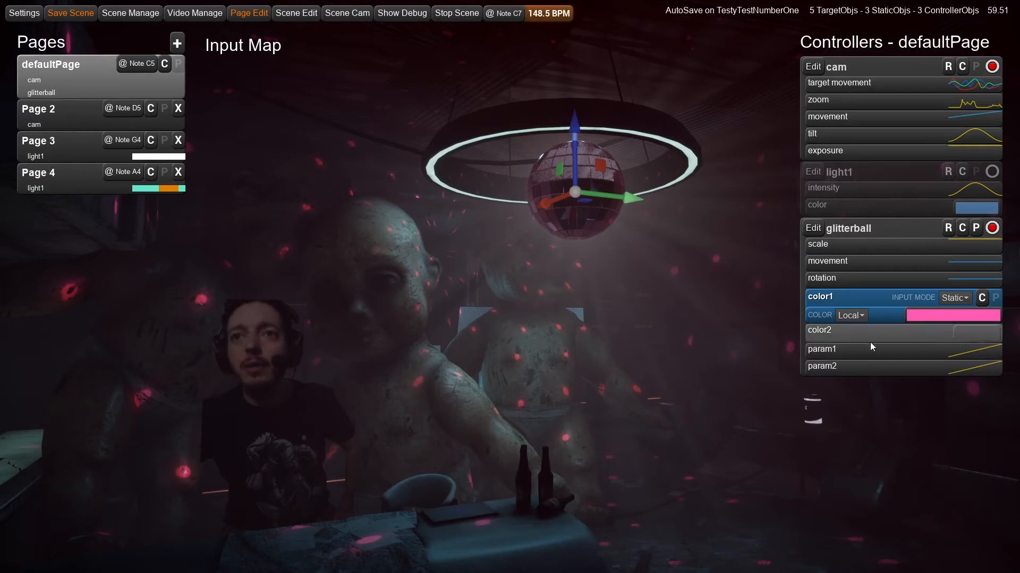
- Switch the glitterball's param1 input mode to Curve and set its speed to 5.15
{"action": "left_click", "coordinate": [863, 356]}
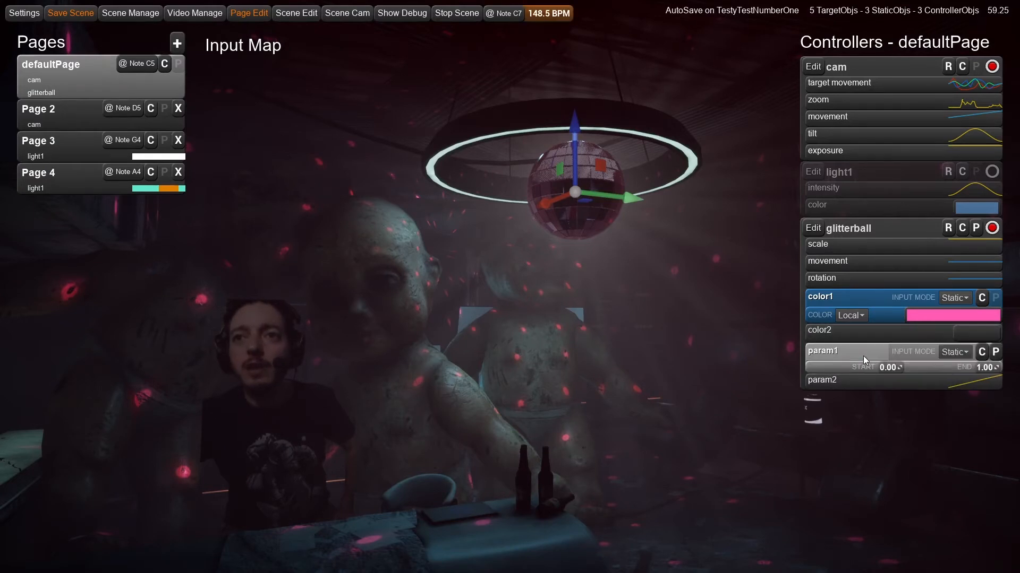
{"action": "left_click", "coordinate": [950, 352]}
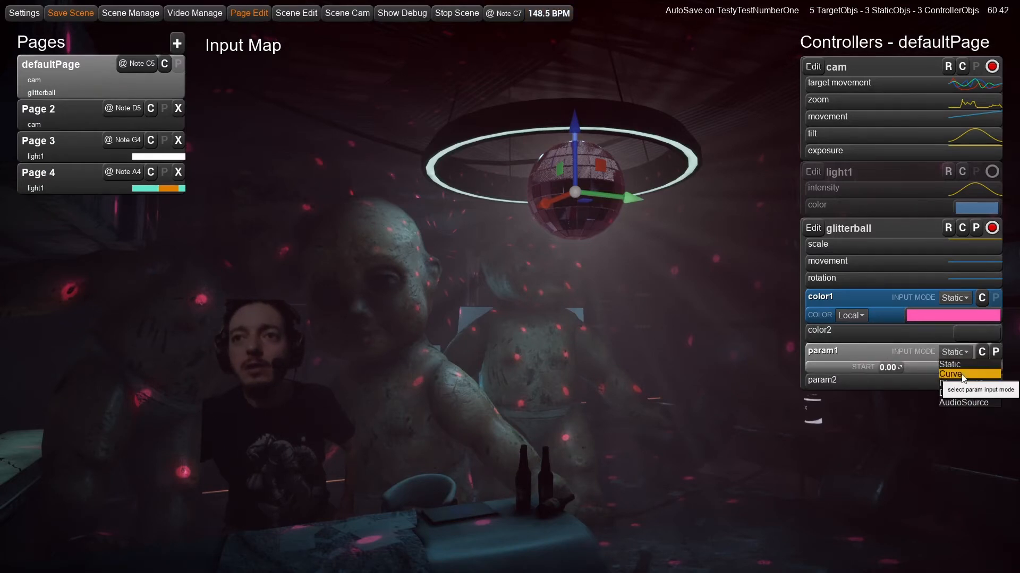
{"action": "left_click", "coordinate": [962, 375]}
{"action": "left_click", "coordinate": [871, 373]}
{"action": "left_click", "coordinate": [871, 373]}
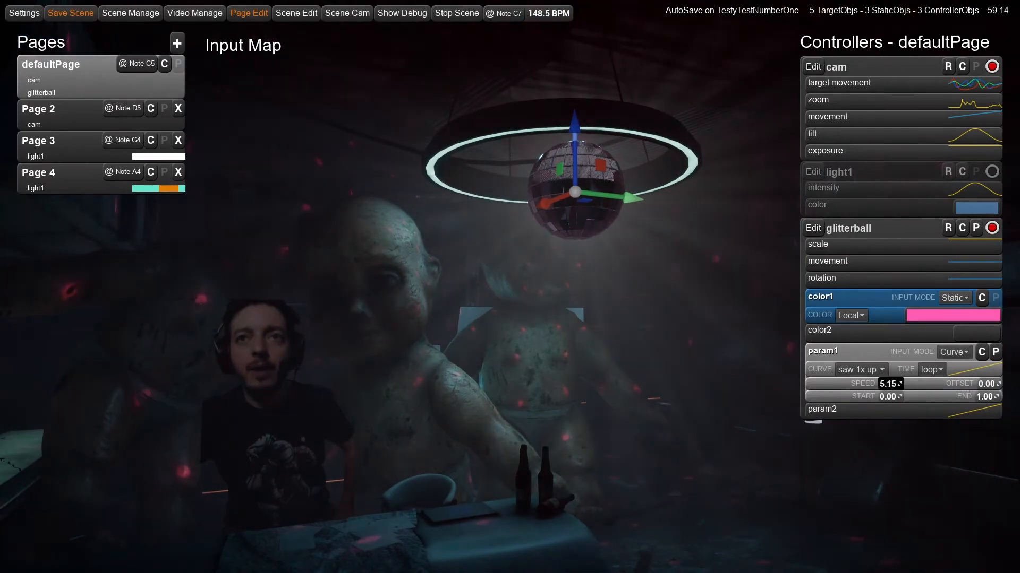
- Switch the glitterball's rotation input mode to Curve and choose the 3d Point-To-Point animation curve
{"action": "left_click", "coordinate": [839, 277]}
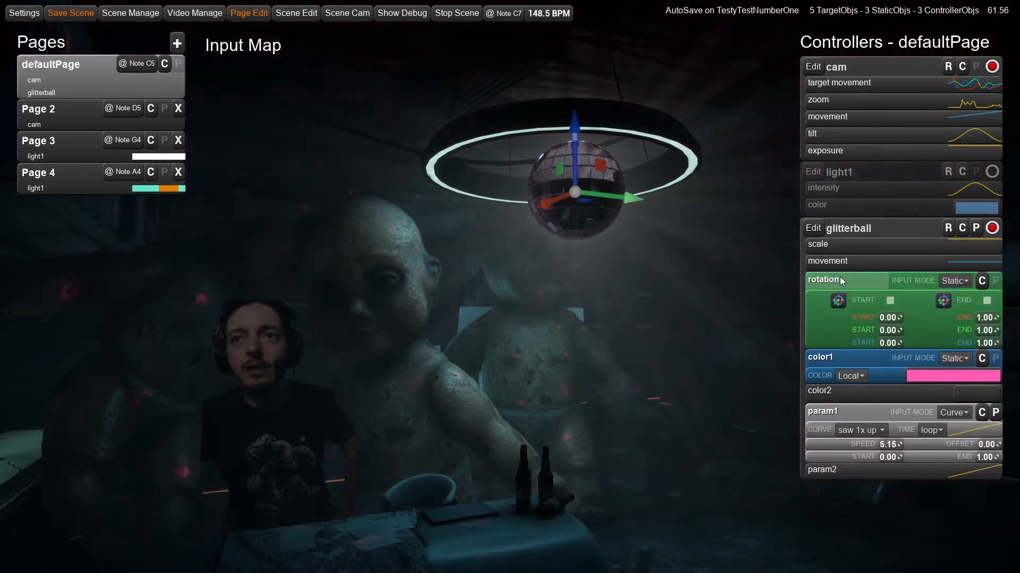
{"action": "left_click", "coordinate": [949, 281]}
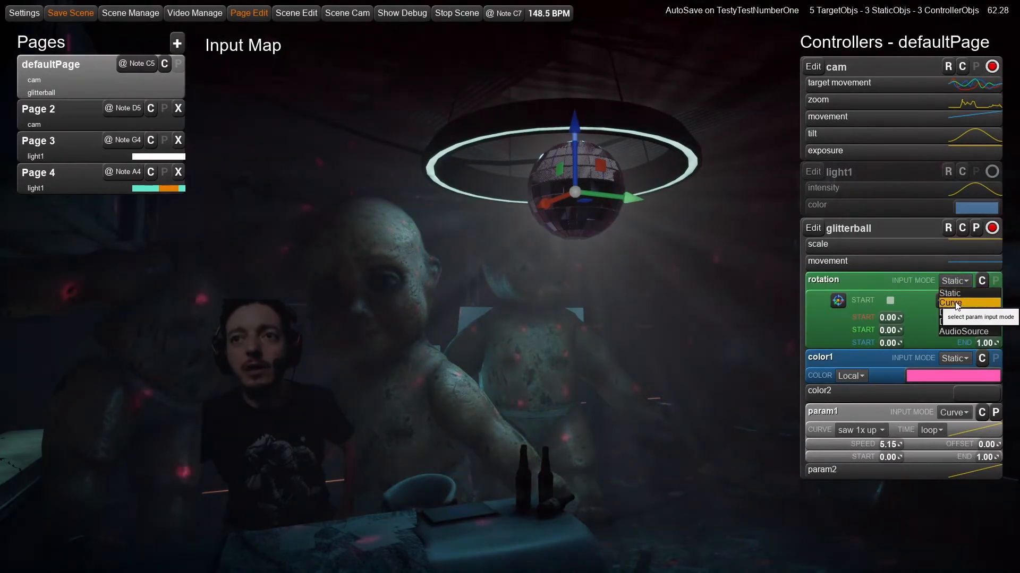
{"action": "left_click", "coordinate": [955, 304]}
{"action": "left_click", "coordinate": [875, 298]}
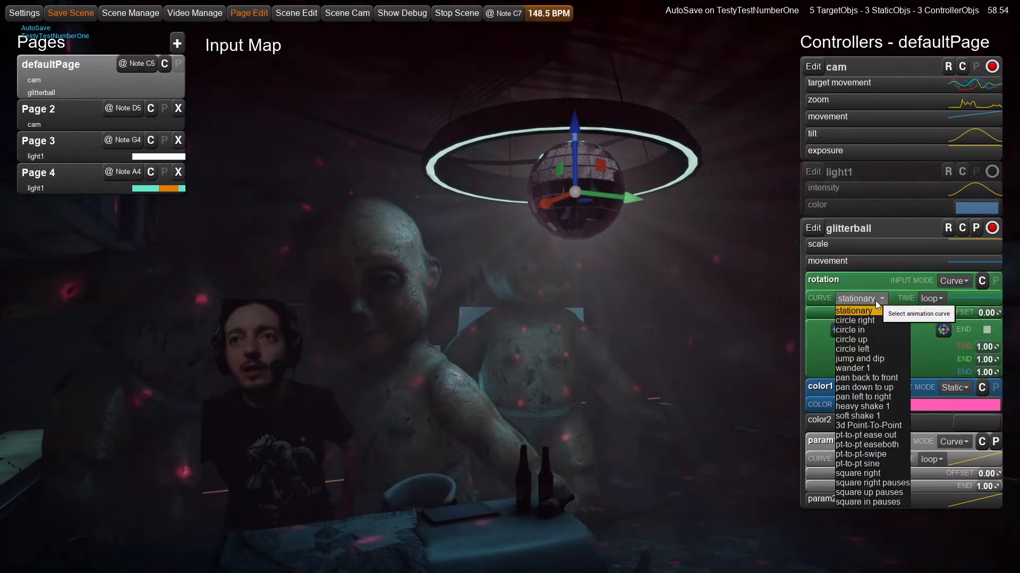
{"action": "left_click", "coordinate": [875, 425]}
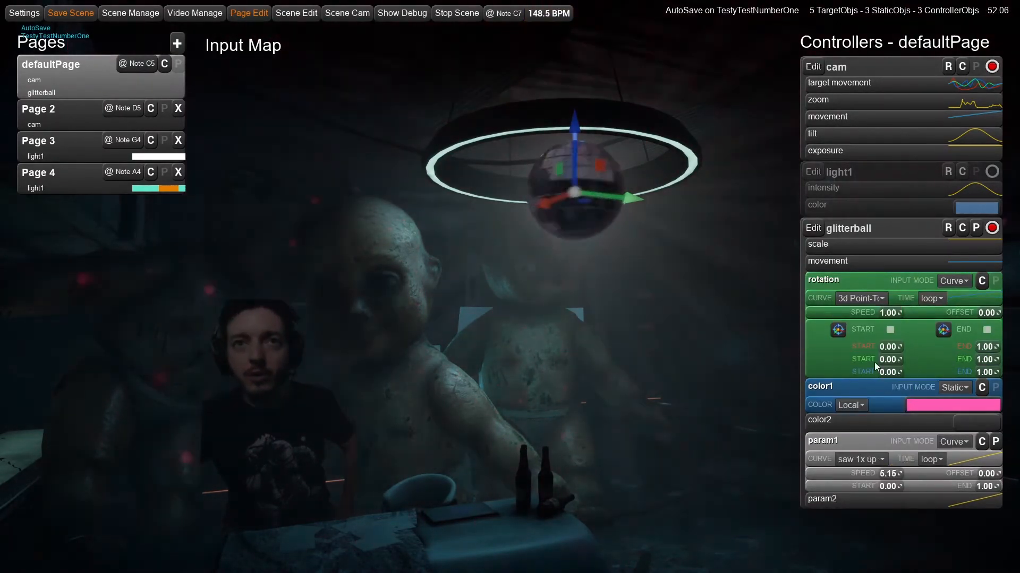
- Set the rotation curve's X, Y and Z end values to 0
{"action": "left_click", "coordinate": [987, 346]}
{"action": "type", "text": "0"}
{"action": "left_click", "coordinate": [982, 360]}
{"action": "type", "text": "0"}
{"action": "left_click", "coordinate": [982, 373]}
{"action": "type", "text": "0"}
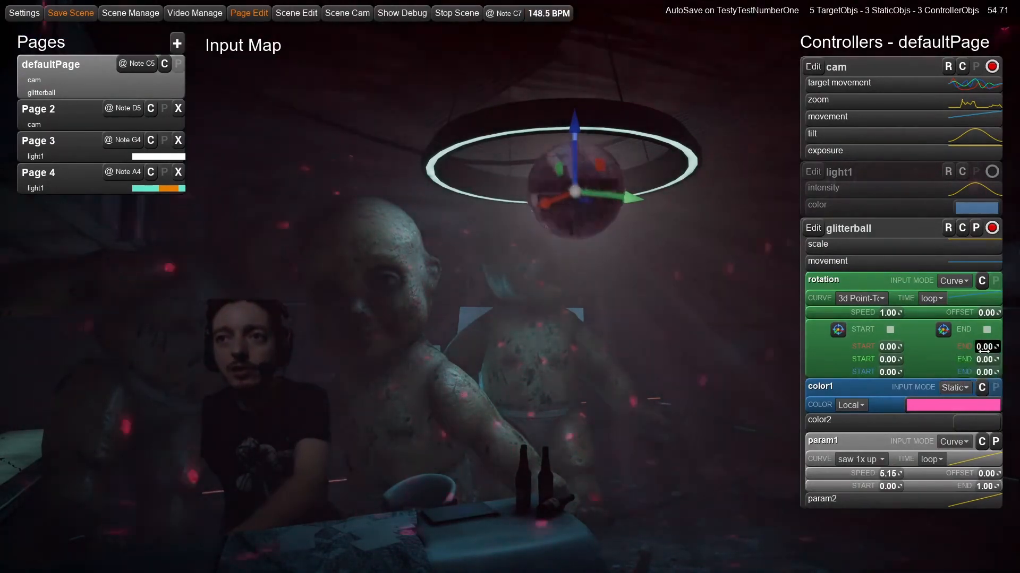
- Try a rotation end value of 1 on the X and Y axes in turn, resetting each to 0
{"action": "left_click", "coordinate": [984, 347]}
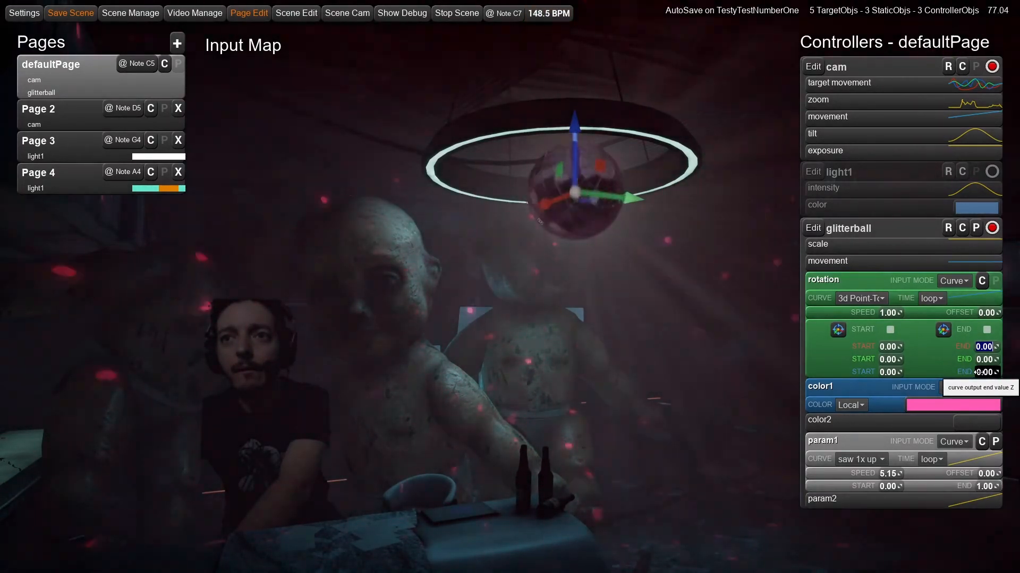
{"action": "type", "text": "1"}
{"action": "key", "text": "Return"}
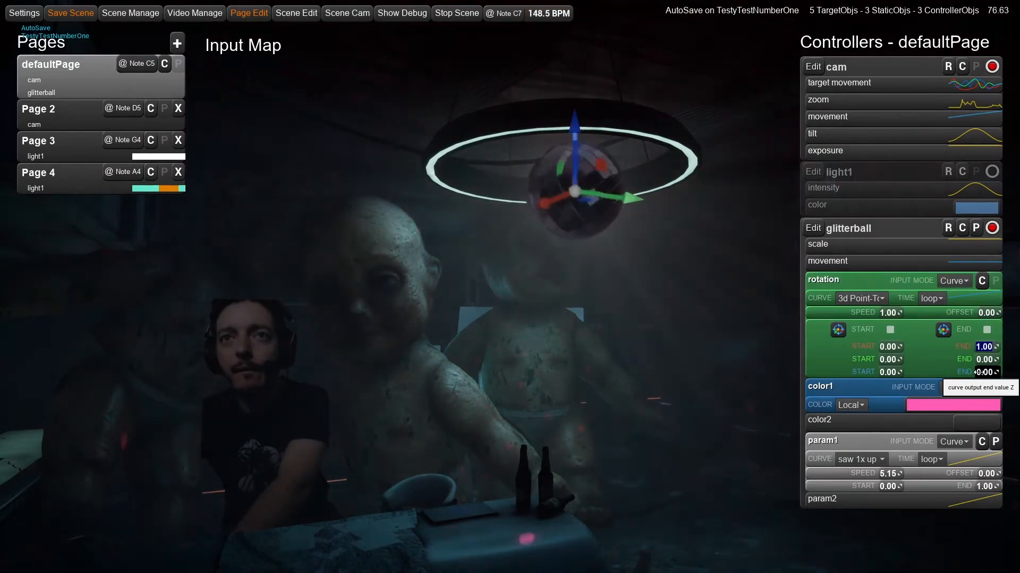
{"action": "type", "text": "0"}
{"action": "key", "text": "Return"}
{"action": "left_click", "coordinate": [982, 364]}
{"action": "type", "text": "1"}
{"action": "key", "text": "Return"}
{"action": "type", "text": "0"}
{"action": "key", "text": "Return"}
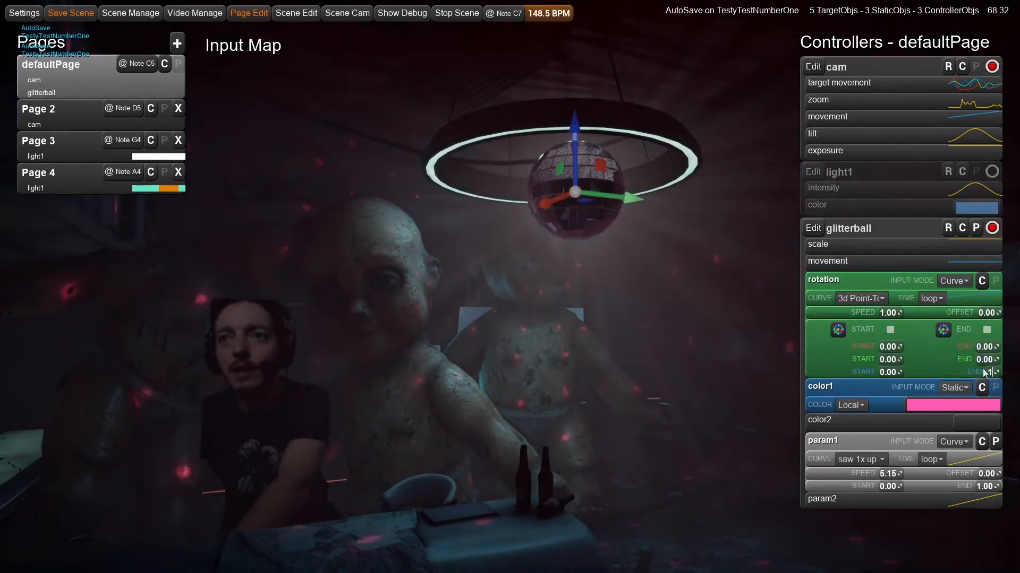
- Set the rotation curve's Z end value to 1 and its speed to 0.25
{"action": "left_click", "coordinate": [985, 371]}
{"action": "type", "text": "1"}
{"action": "key", "text": "Return"}
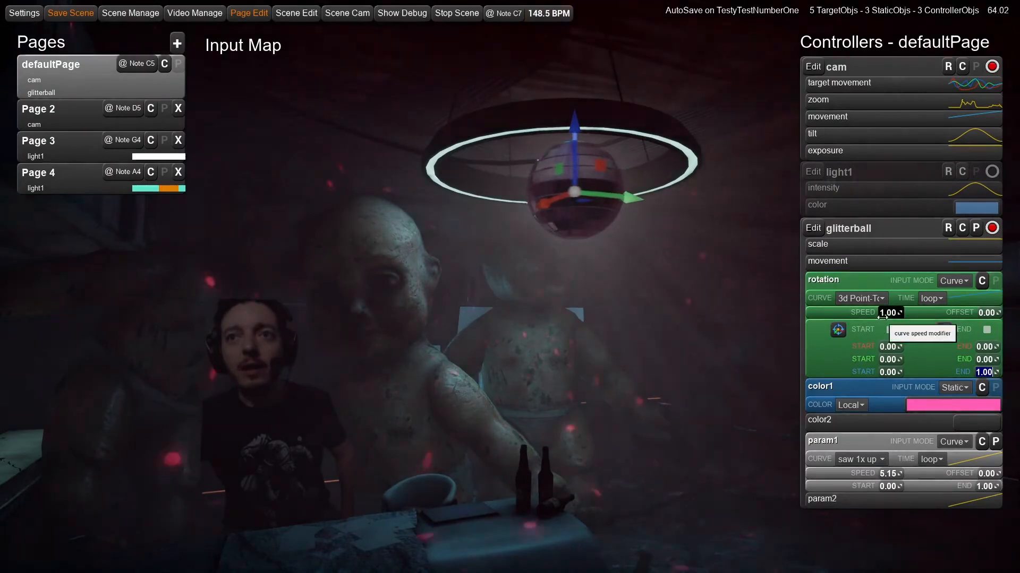
{"action": "left_click", "coordinate": [885, 315]}
{"action": "type", "text": "0"}
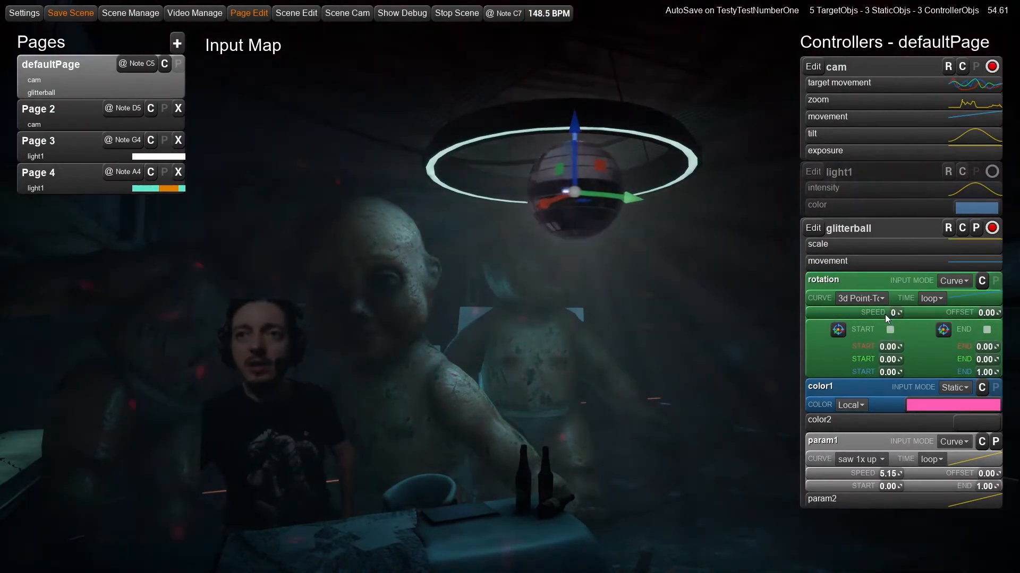
{"action": "type", "text": ".25"}
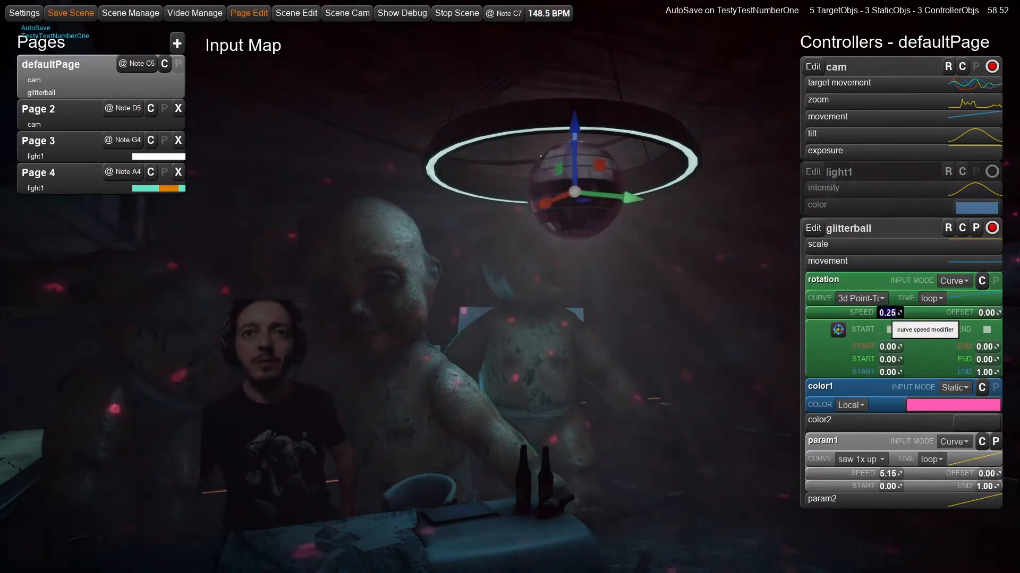
- Switch to the scene camera and review the glitterball lighting with the interface hidden
{"action": "right_click_drag", "start_coordinate": [640, 309], "coordinate": [626, 320]}
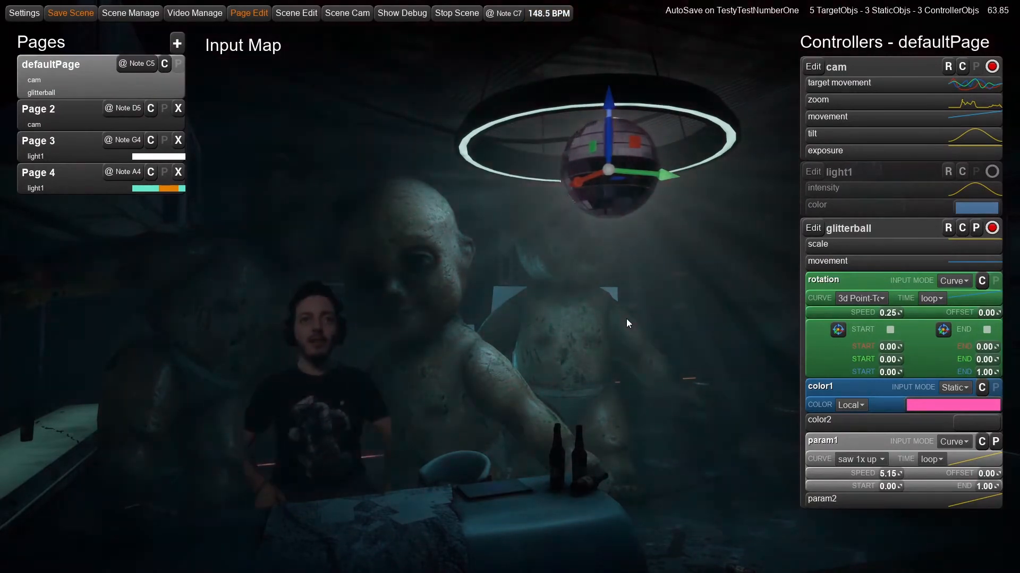
{"action": "left_click", "coordinate": [359, 14]}
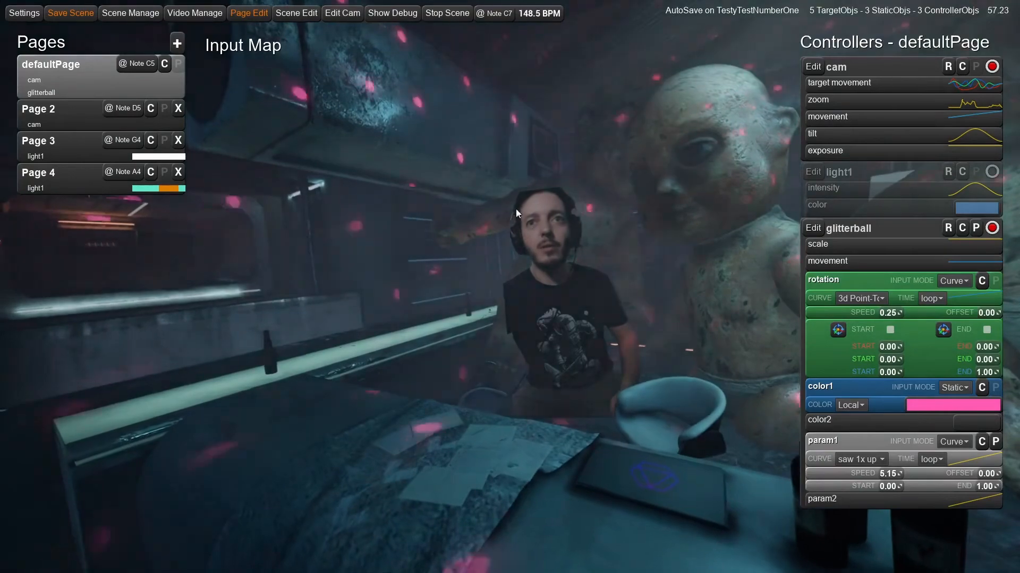
{"action": "key", "text": "Escape"}
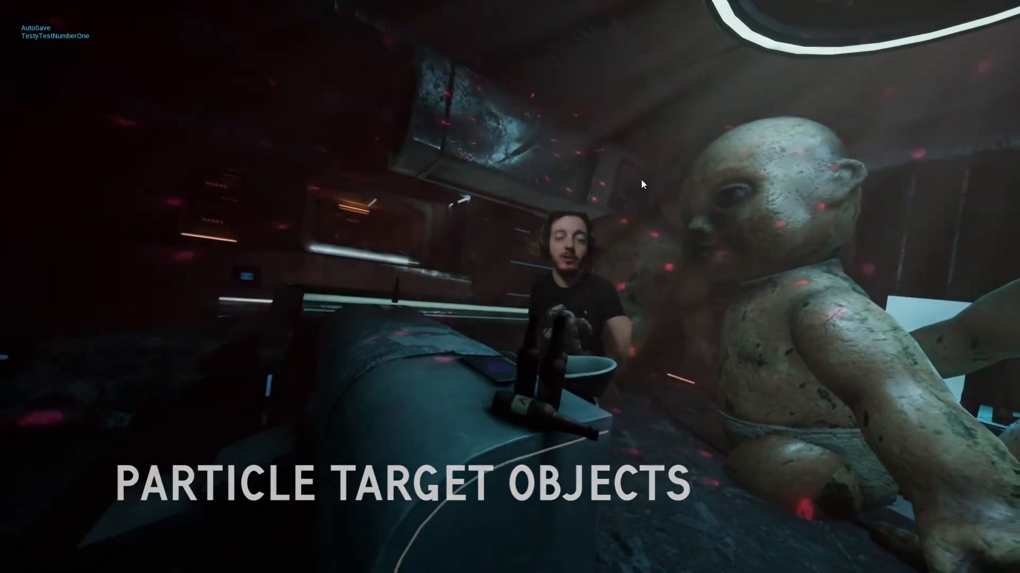
{"action": "key", "text": "Escape"}
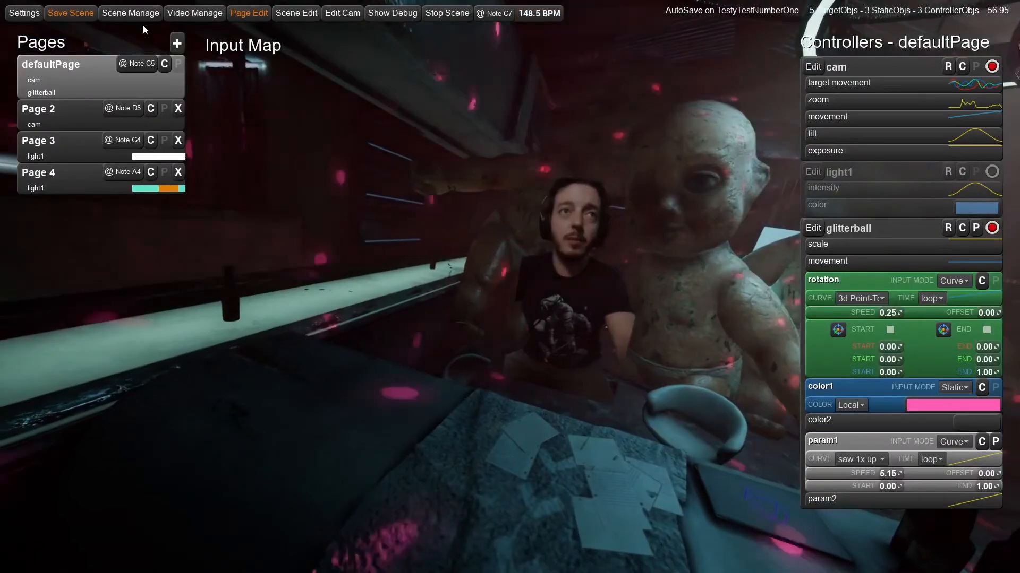
- Add a particle - Stage Fire target object to the scene
{"action": "left_click", "coordinate": [296, 15]}
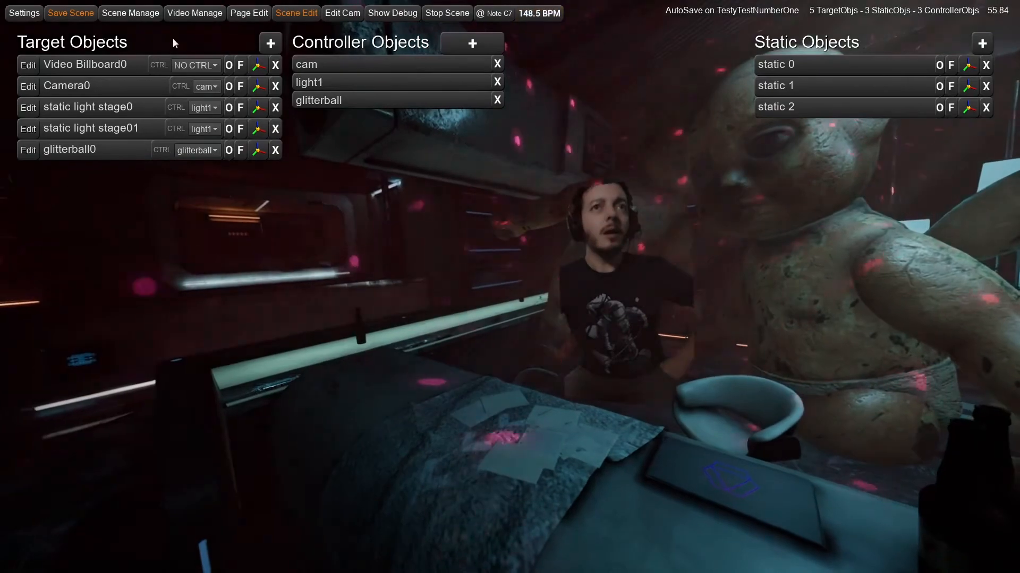
{"action": "left_click", "coordinate": [271, 44]}
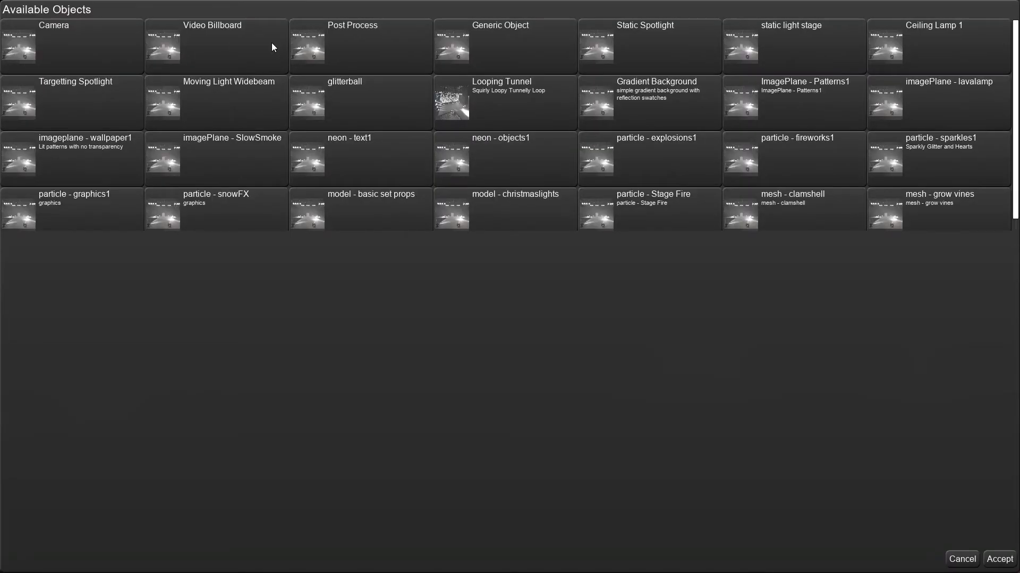
{"action": "left_click", "coordinate": [660, 215]}
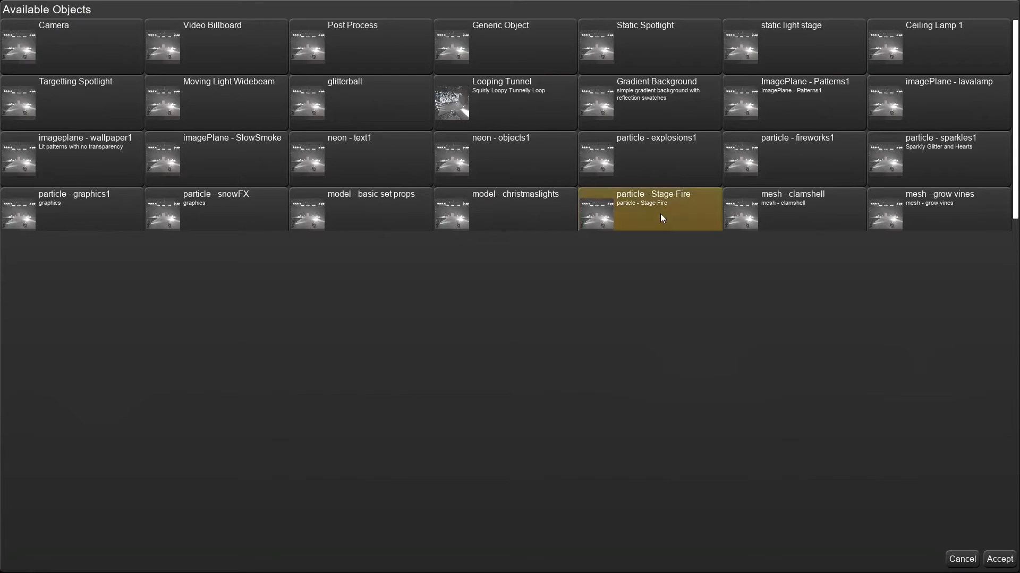
{"action": "left_click", "coordinate": [999, 559]}
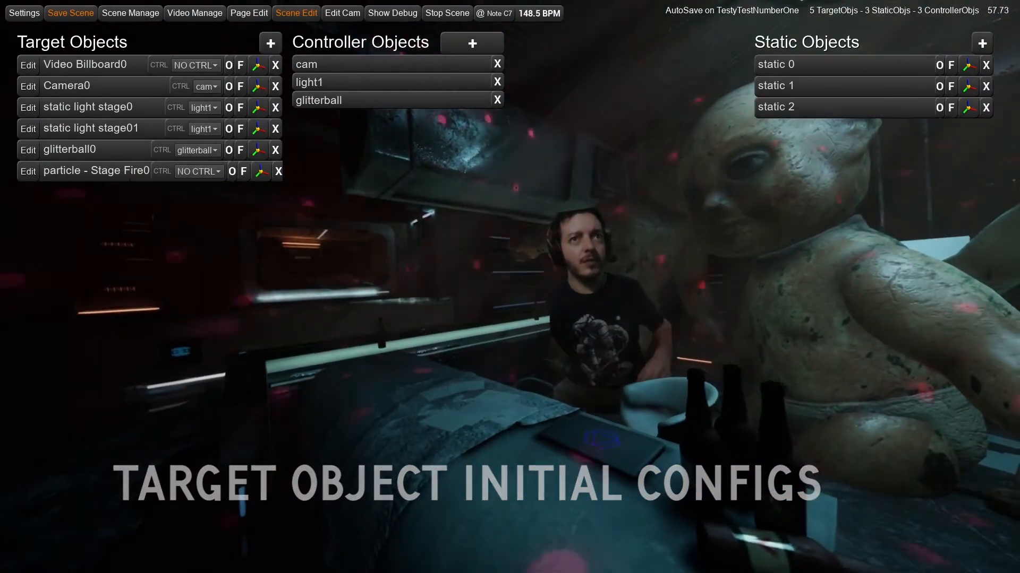
- Set the Stage Fire object's particle system to P_Fire_line in its initial config
{"action": "left_click", "coordinate": [28, 172]}
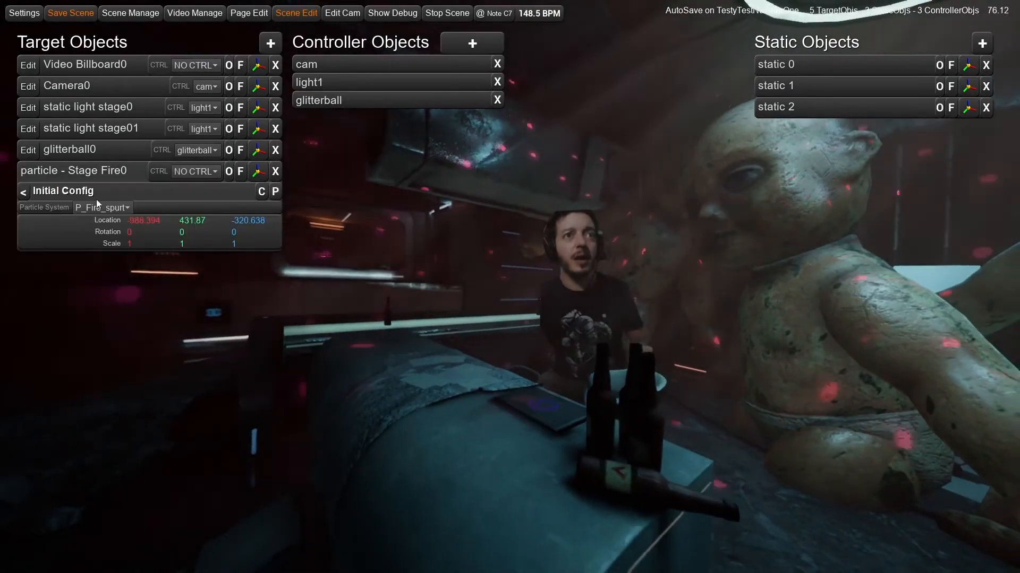
{"action": "left_click", "coordinate": [98, 208]}
{"action": "left_click", "coordinate": [107, 230]}
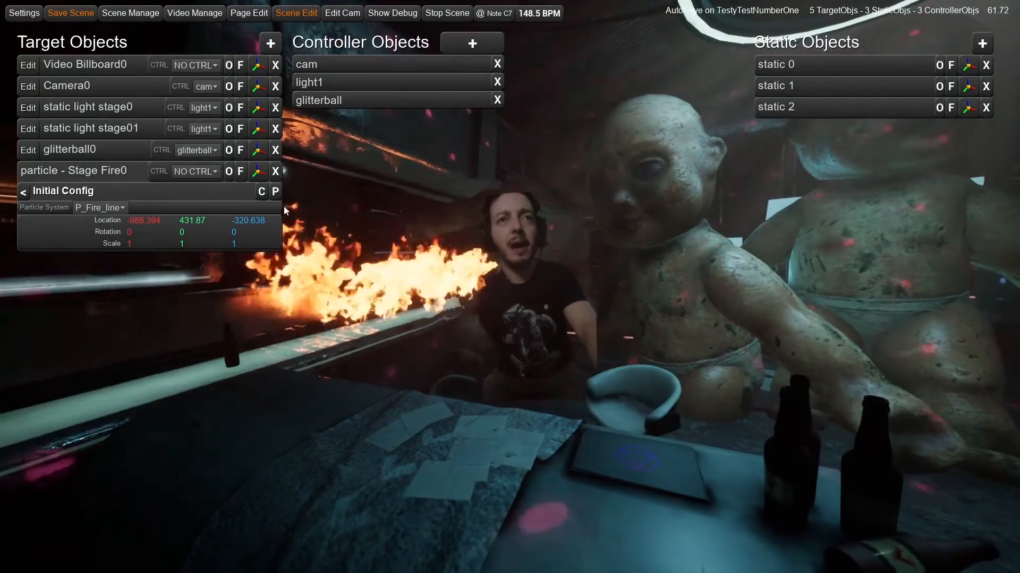
{"action": "left_click", "coordinate": [24, 194]}
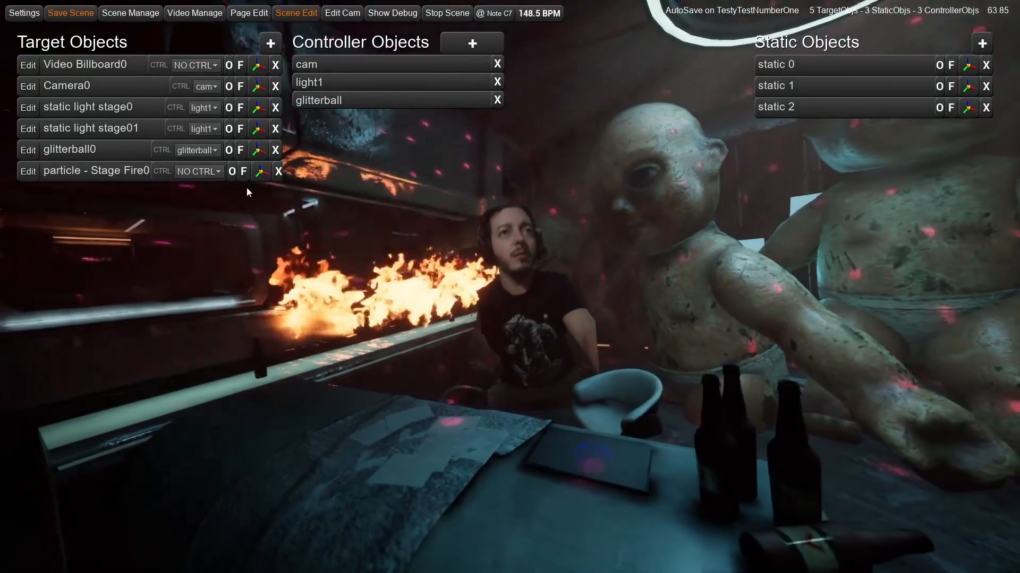
- Switch to the edit camera and move the fire line away from the performer onto the bar counter
{"action": "left_click", "coordinate": [342, 13]}
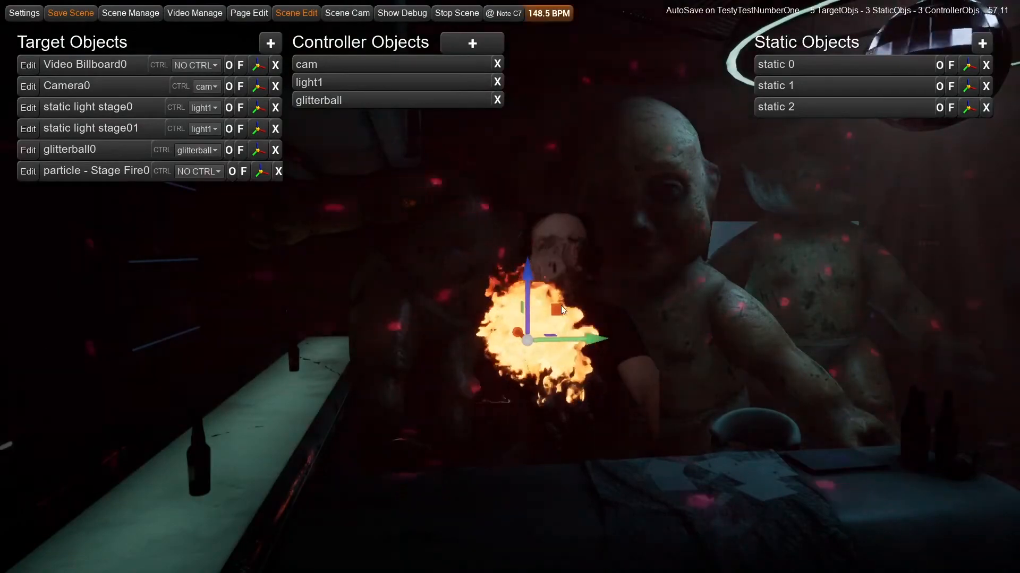
{"action": "left_click_drag", "start_coordinate": [561, 305], "coordinate": [473, 339]}
{"action": "key", "text": "d"}
{"action": "right_click_drag", "start_coordinate": [473, 339], "coordinate": [425, 352]}
{"action": "key", "text": "e"}
{"action": "key", "text": "r"}
{"action": "right_click_drag", "start_coordinate": [523, 330], "coordinate": [534, 284]}
{"action": "key", "text": "w"}
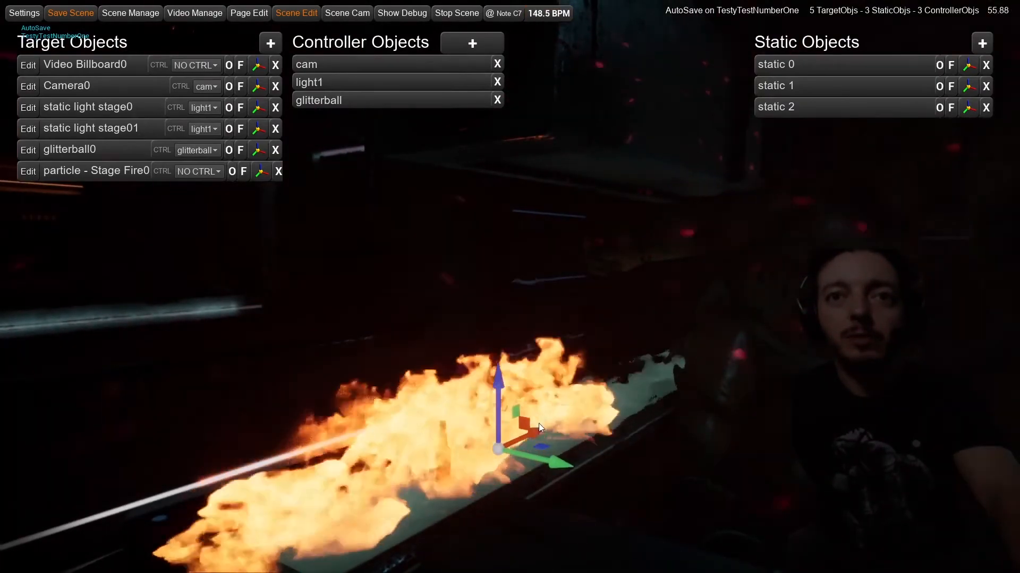
- Fine-tune the fire line's position along and across the bar counter
{"action": "mouse_move", "coordinate": [540, 429]}
{"action": "left_mouse_down"}
{"action": "mouse_move", "coordinate": [554, 426]}
{"action": "mouse_move", "coordinate": [543, 425]}
{"action": "left_mouse_up"}
{"action": "right_click_drag", "start_coordinate": [447, 352], "coordinate": [518, 342]}
{"action": "key", "text": "s"}
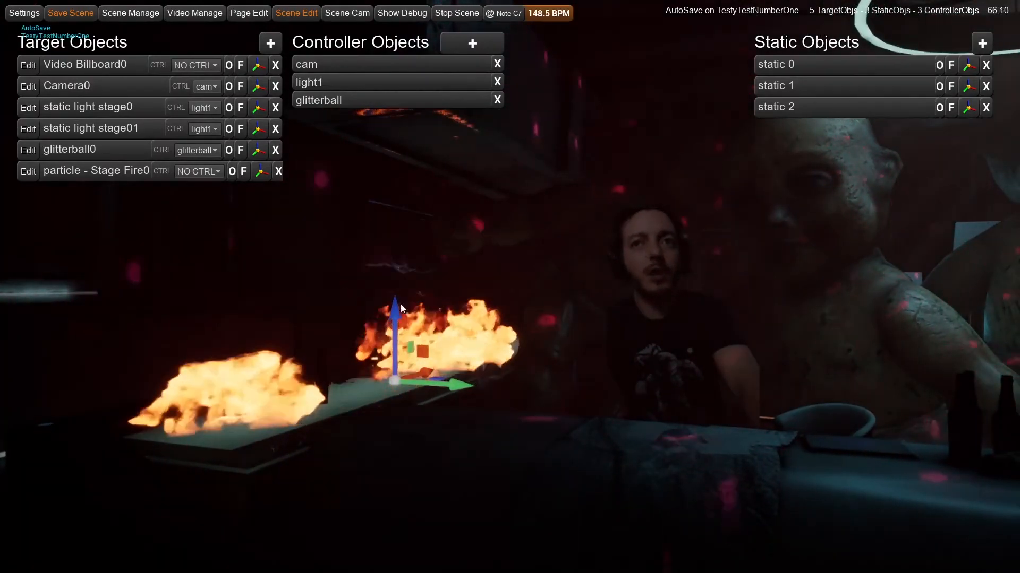
{"action": "right_click_drag", "start_coordinate": [467, 327], "coordinate": [584, 355]}
{"action": "key", "text": "a"}
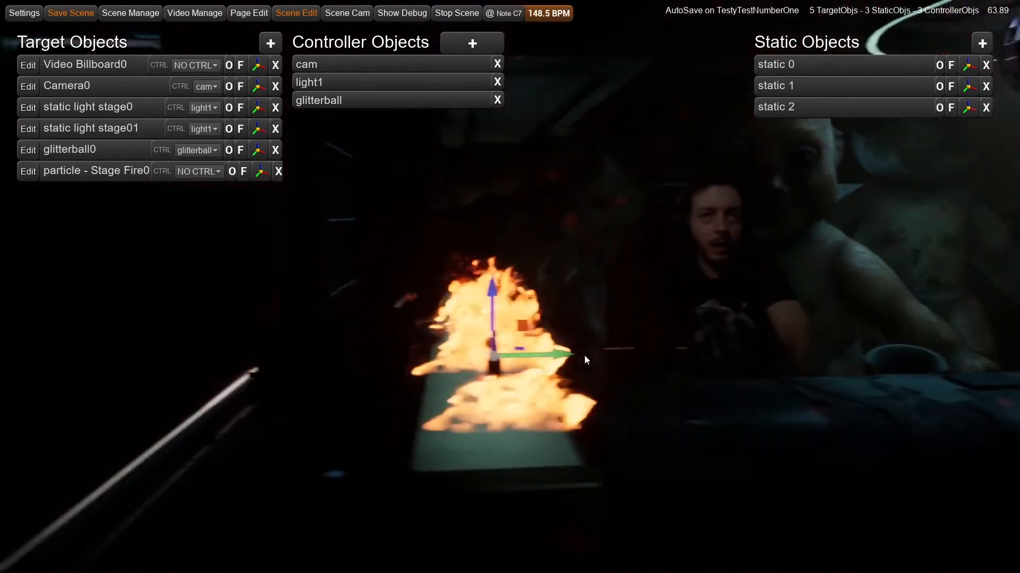
{"action": "left_click_drag", "start_coordinate": [567, 355], "coordinate": [562, 355]}
- Enlarge the fire line on the bar counter to a scale of about 1.96
{"action": "right_click_drag", "start_coordinate": [575, 342], "coordinate": [518, 301]}
{"action": "key", "text": "d"}
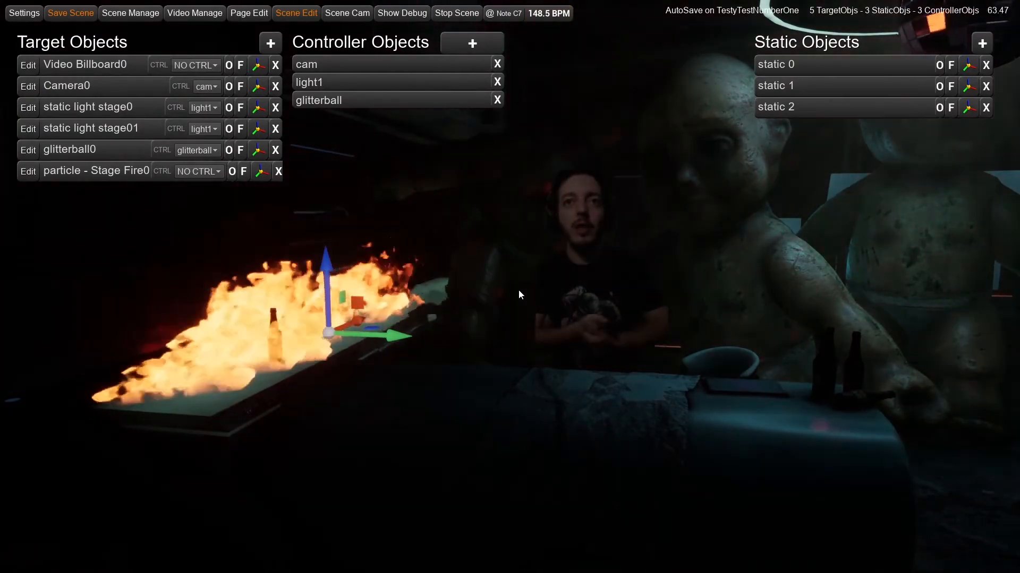
{"action": "right_click_drag", "start_coordinate": [518, 291], "coordinate": [468, 377]}
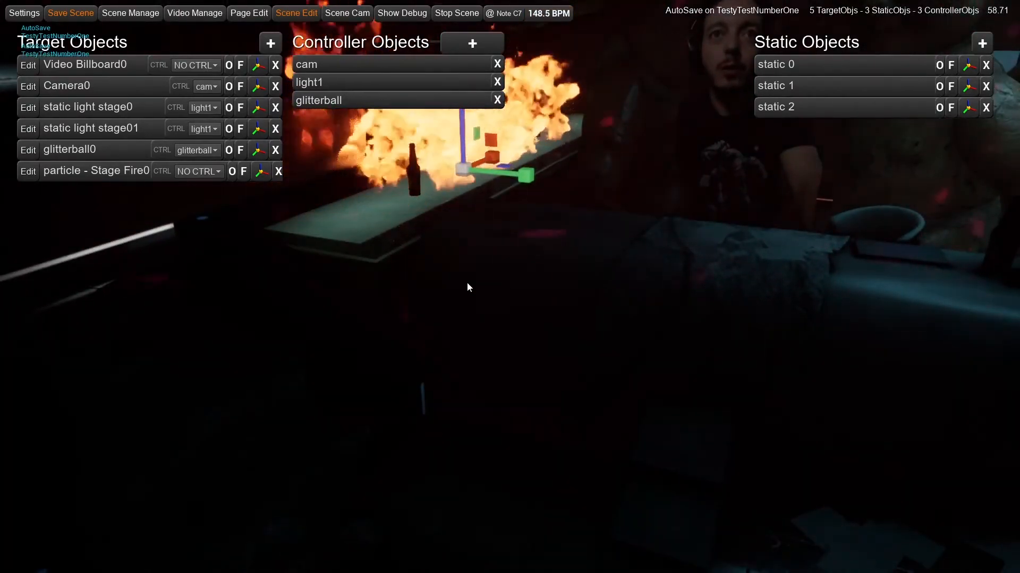
{"action": "right_click_drag", "start_coordinate": [467, 282], "coordinate": [484, 200]}
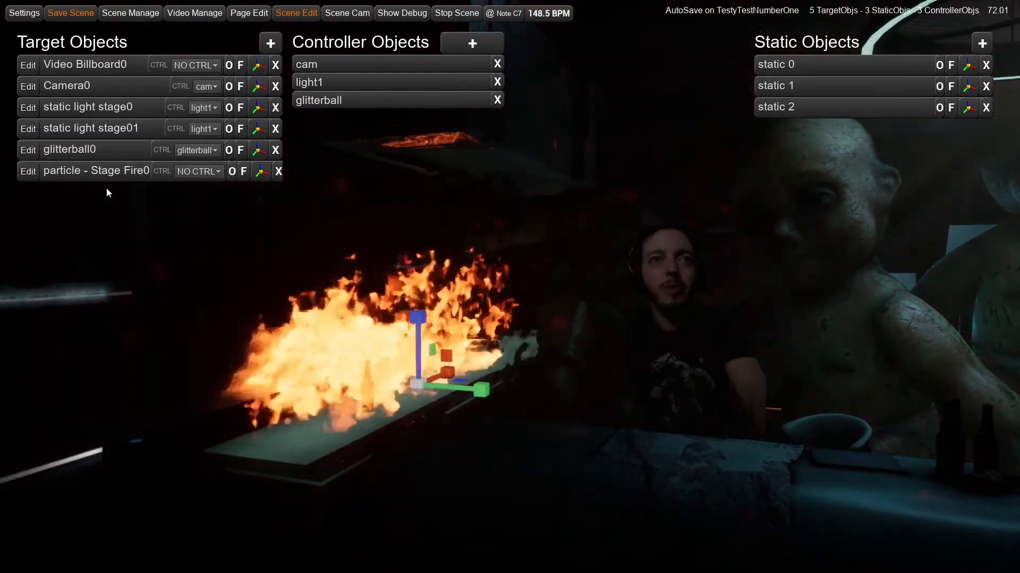
- Try Z scales of 1 and 50 in the fire line's initial config and settle on 6
{"action": "left_click", "coordinate": [28, 171]}
{"action": "left_click", "coordinate": [243, 244]}
{"action": "type", "text": "1"}
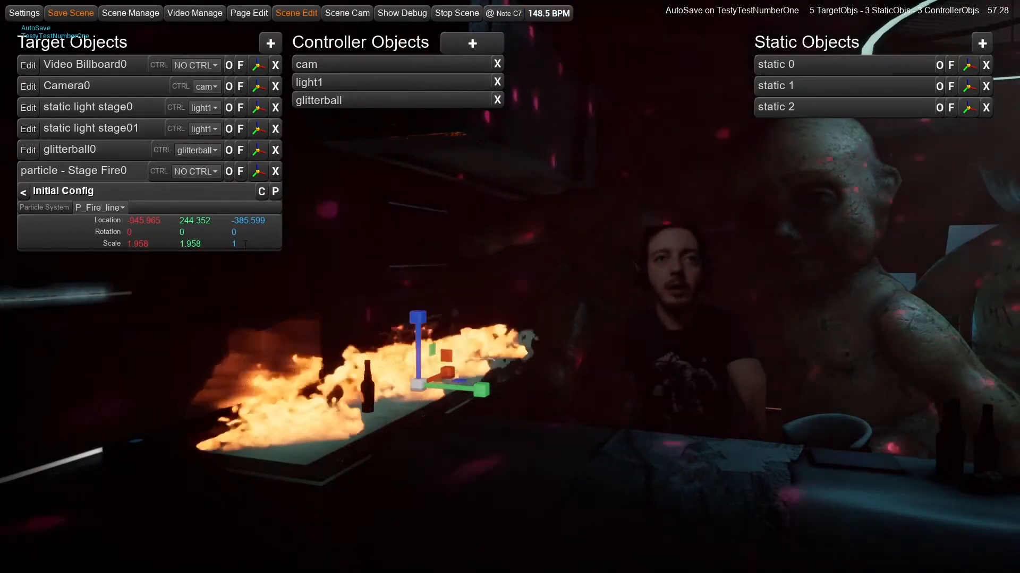
{"action": "left_click", "coordinate": [235, 244]}
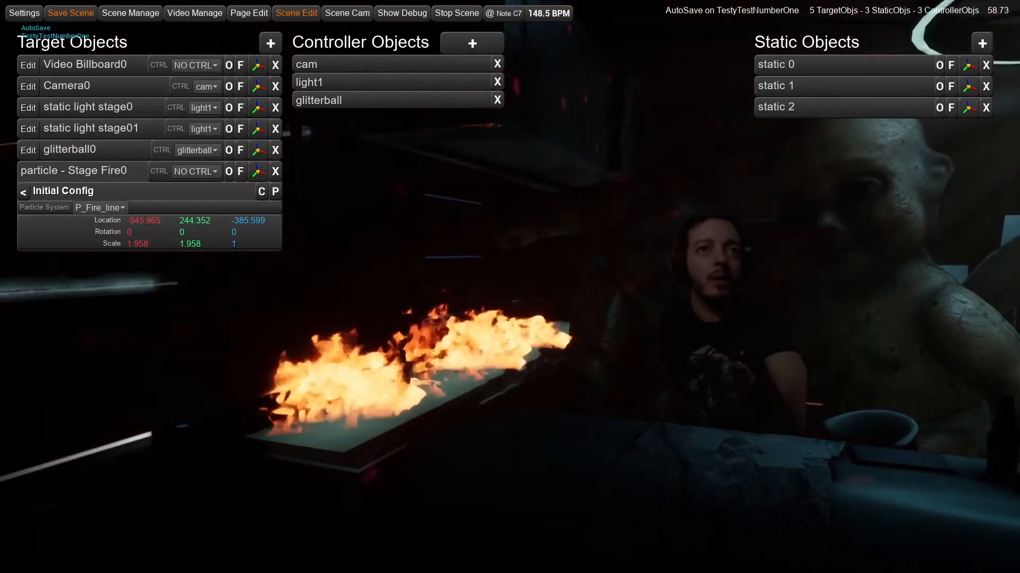
{"action": "type", "text": "50"}
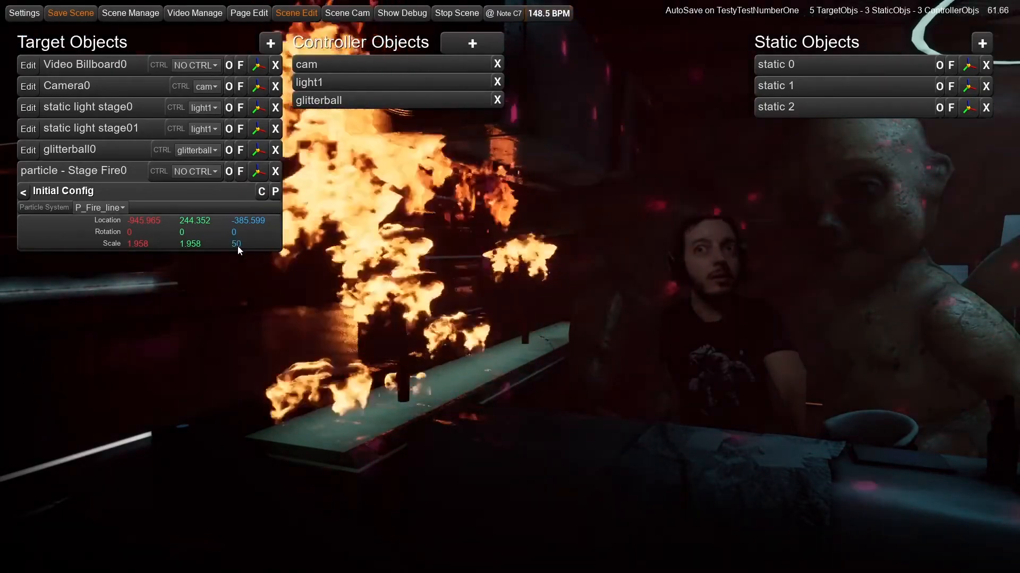
{"action": "left_click", "coordinate": [236, 244]}
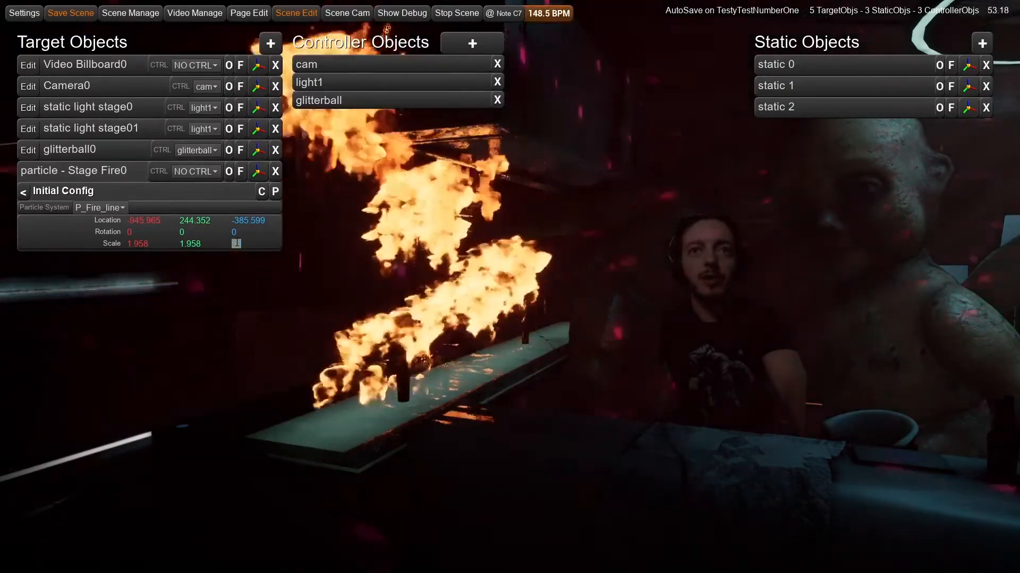
{"action": "type", "text": "1"}
{"action": "key", "text": "Return"}
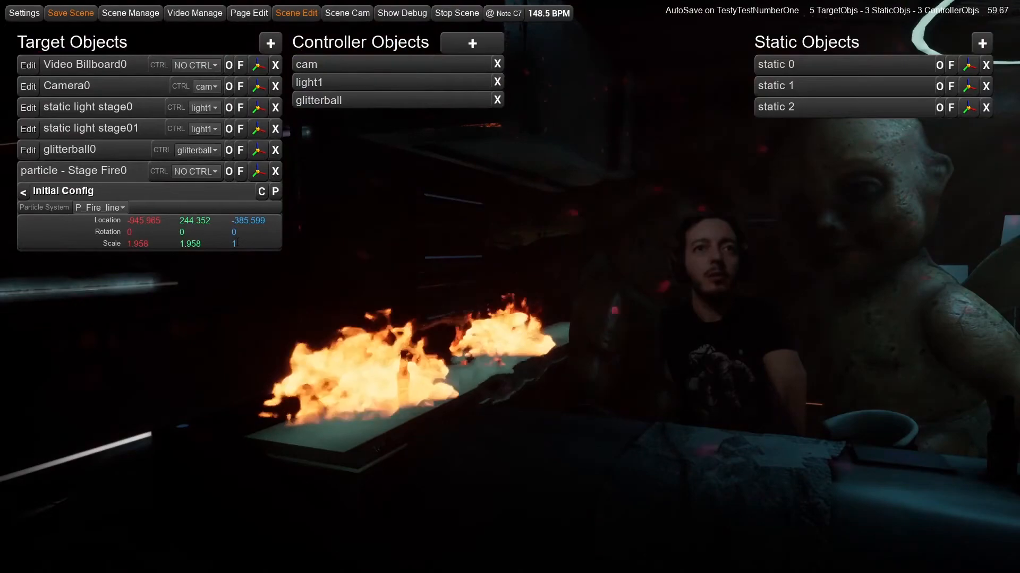
{"action": "type", "text": "6"}
{"action": "key", "text": "Return"}
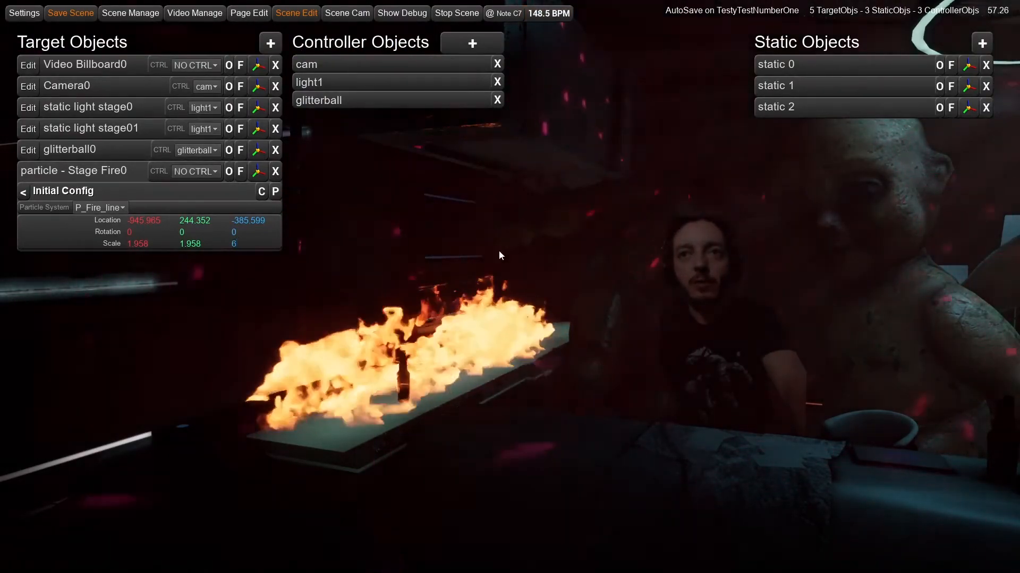
- Duplicate the Stage Fire object and move one of the two fires sideways off the counter towards the dolls
{"action": "right_click_drag", "start_coordinate": [500, 250], "coordinate": [532, 267]}
{"action": "left_click", "coordinate": [406, 302]}
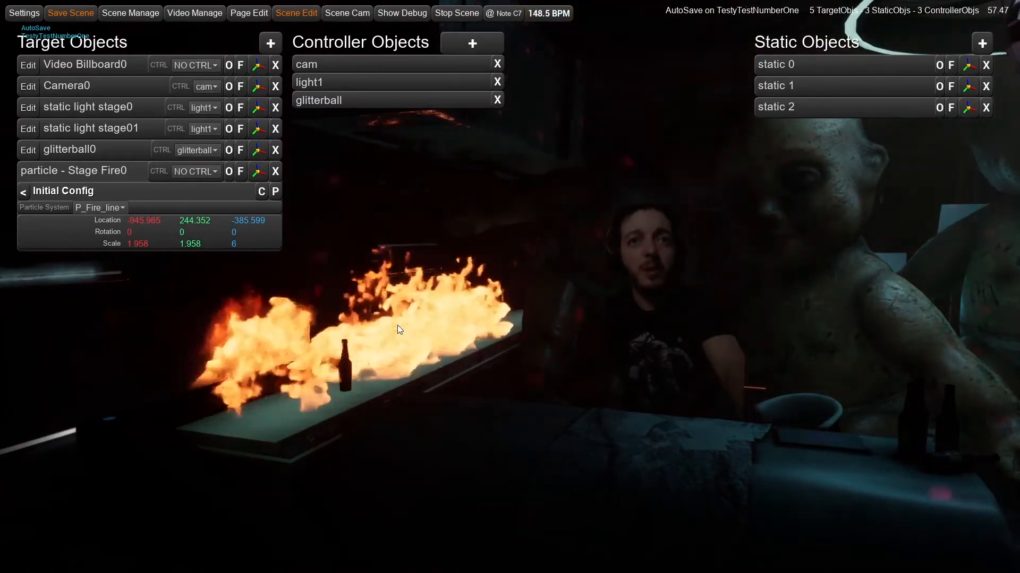
{"action": "right_click", "coordinate": [400, 325]}
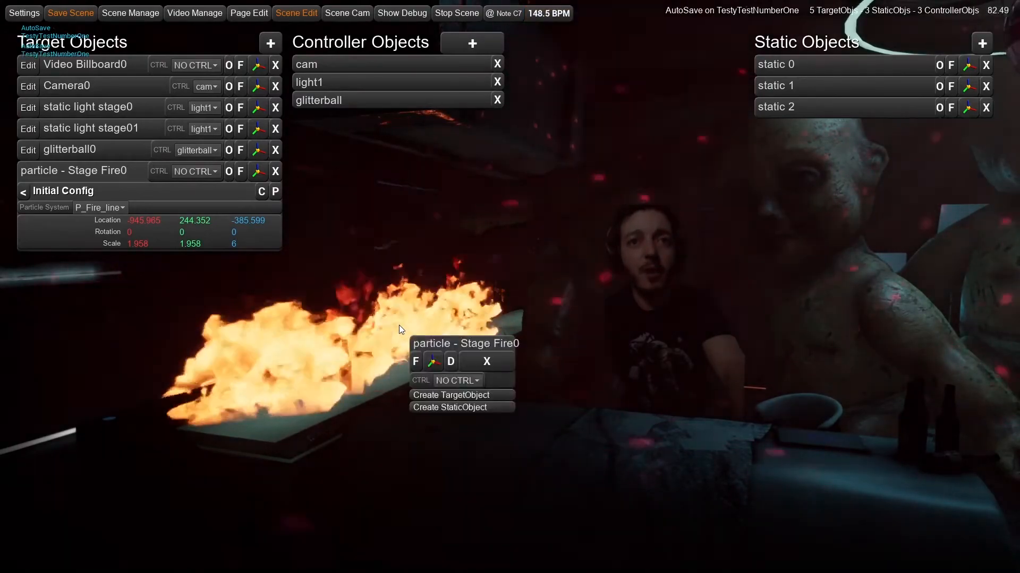
{"action": "left_click", "coordinate": [450, 362]}
{"action": "left_click", "coordinate": [435, 361]}
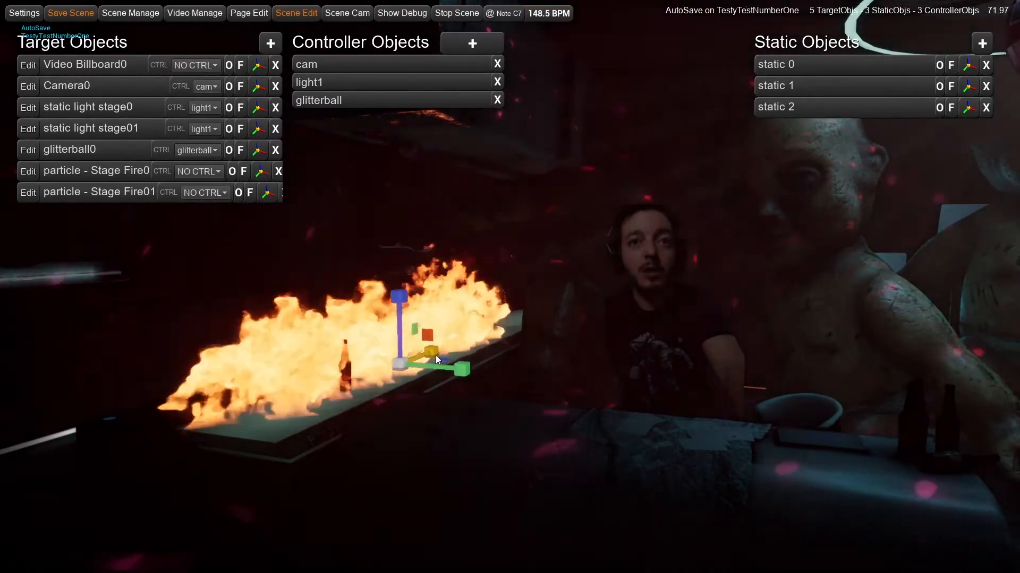
{"action": "left_click_drag", "start_coordinate": [450, 369], "coordinate": [559, 379]}
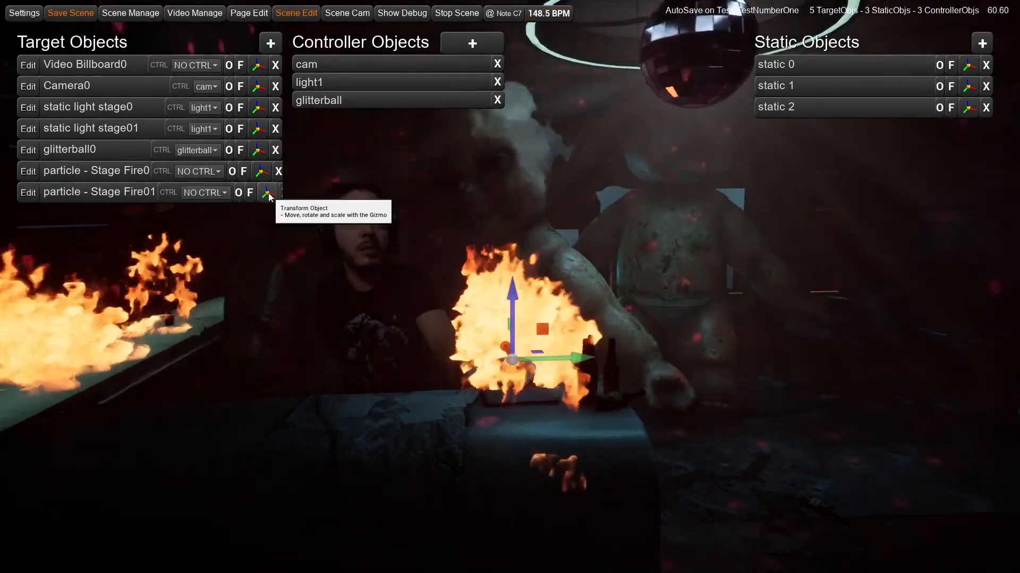
- Activate the transform gizmo on each Stage Fire object in turn to identify which fire is which
{"action": "left_click", "coordinate": [266, 190]}
{"action": "left_click", "coordinate": [265, 191]}
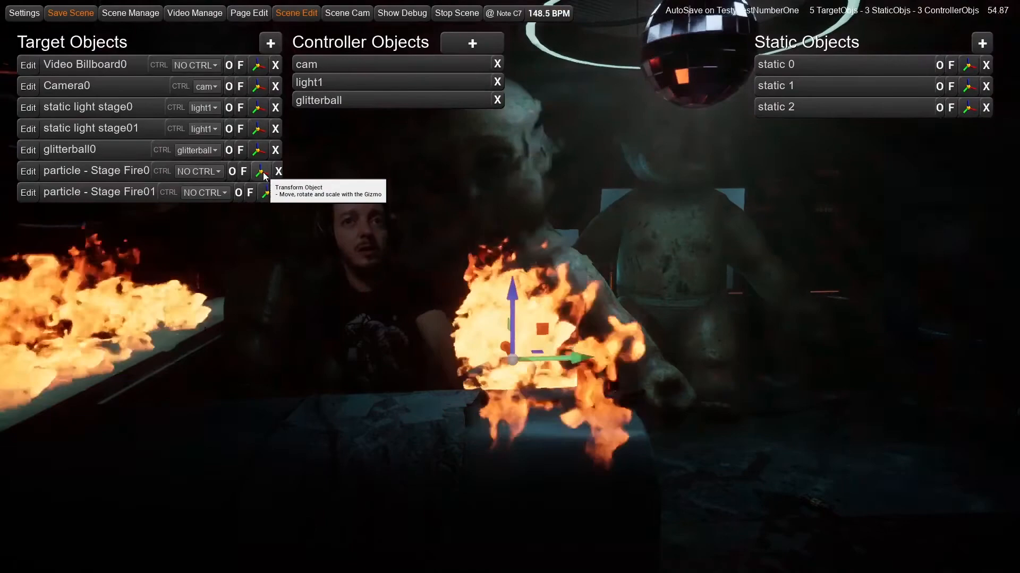
{"action": "left_click", "coordinate": [261, 170]}
{"action": "left_click", "coordinate": [265, 192]}
{"action": "left_click", "coordinate": [261, 170]}
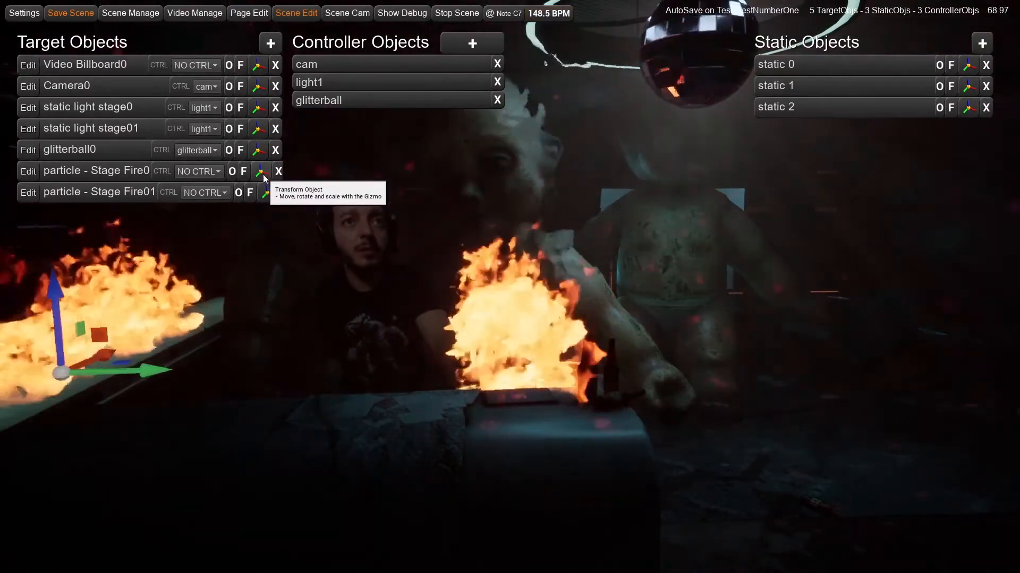
{"action": "left_click", "coordinate": [267, 192]}
{"action": "left_click", "coordinate": [261, 170]}
{"action": "left_click", "coordinate": [265, 192]}
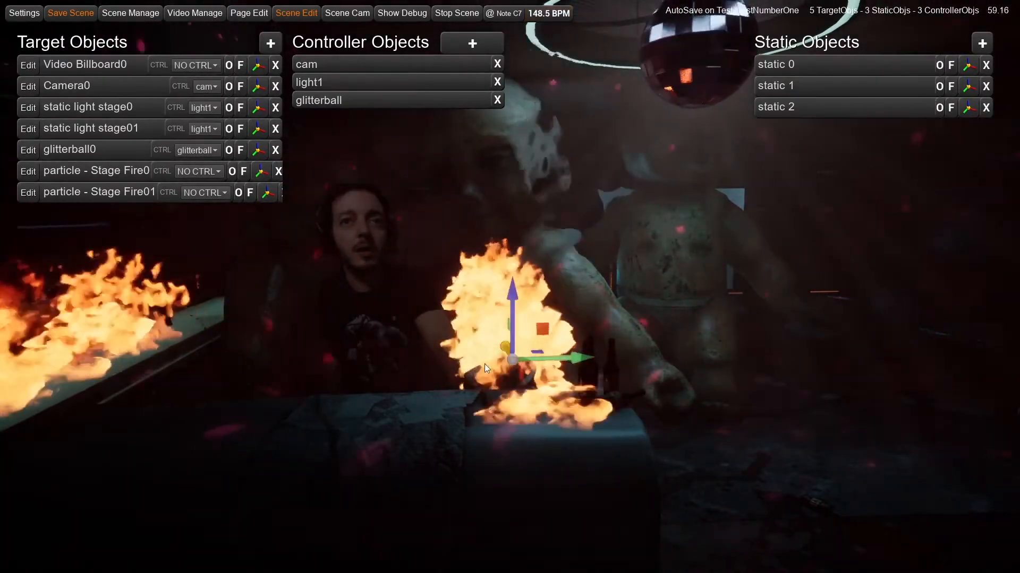
- Set Stage Fire0's particle system to P_Fire_spurt and its Z scale to 1.9
{"action": "left_click", "coordinate": [35, 172]}
{"action": "left_click", "coordinate": [101, 207]}
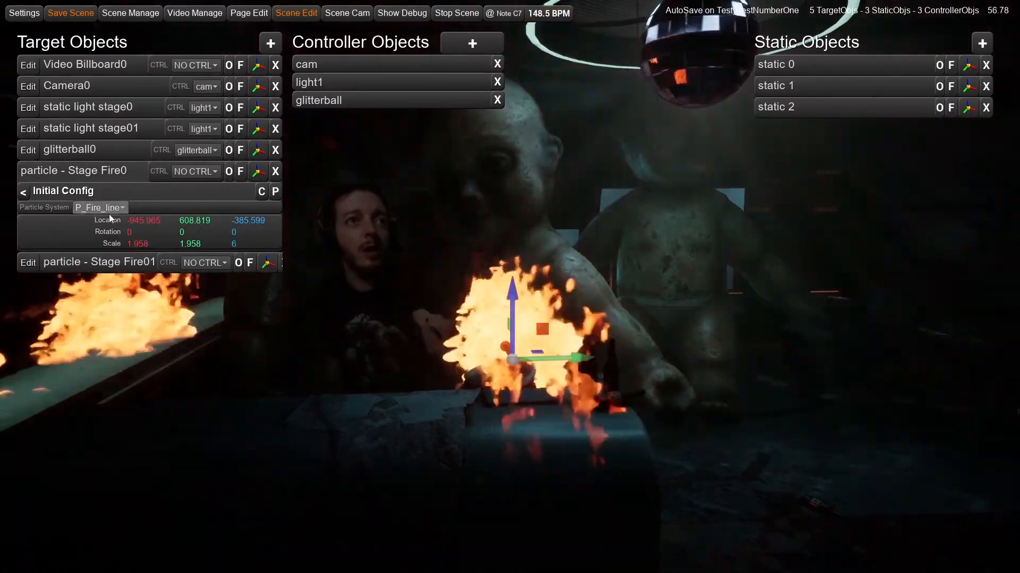
{"action": "left_click", "coordinate": [109, 220]}
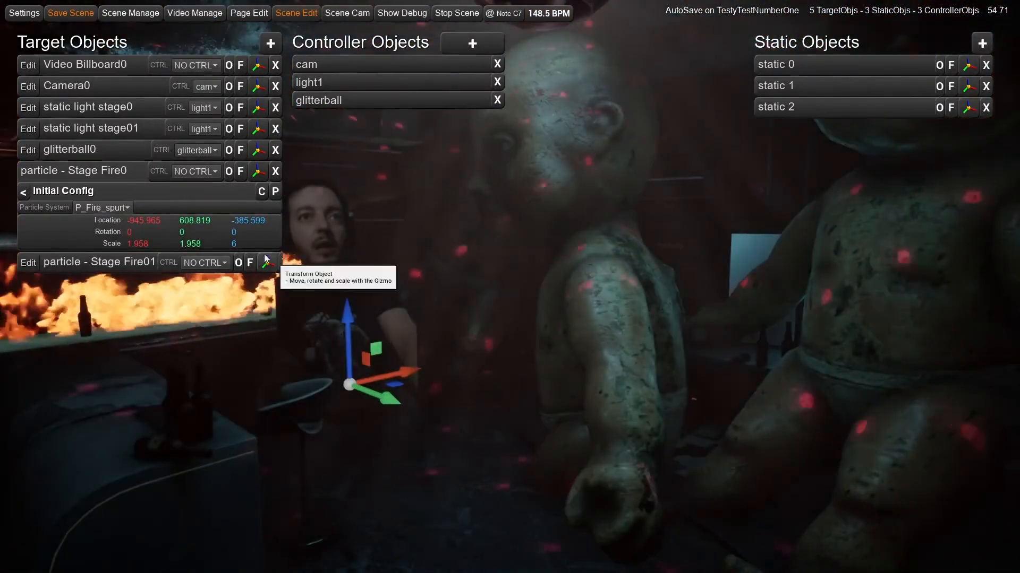
{"action": "left_click", "coordinate": [235, 244]}
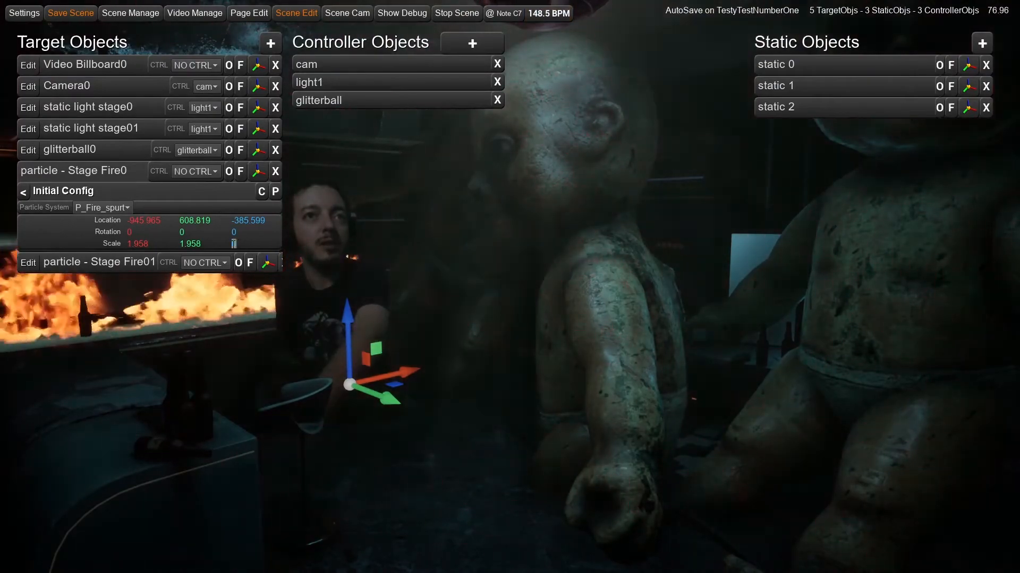
{"action": "type", "text": "1.9"}
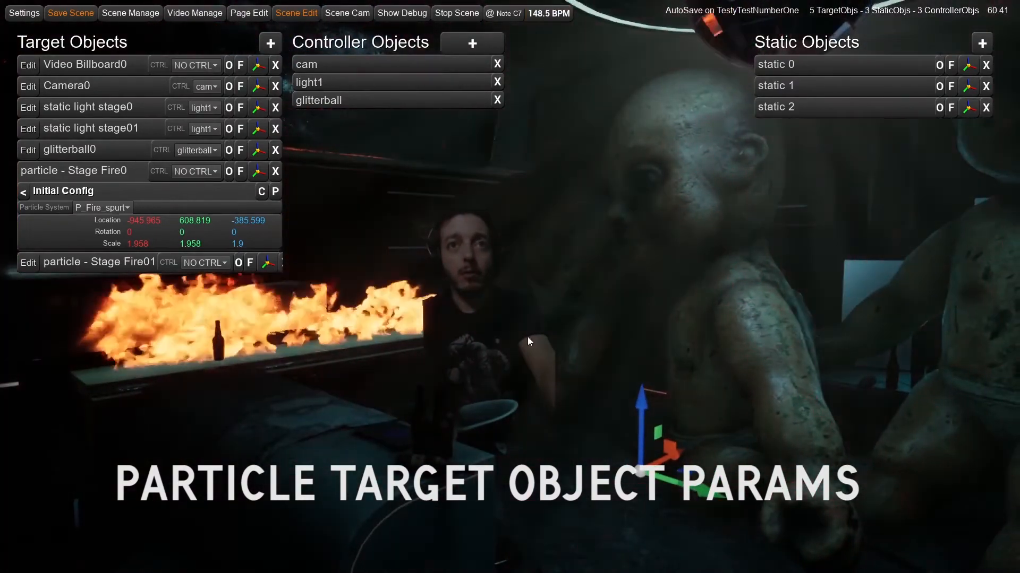
- Add two controller objects named "fire line" and "fire spurt"
{"action": "left_click", "coordinate": [474, 43]}
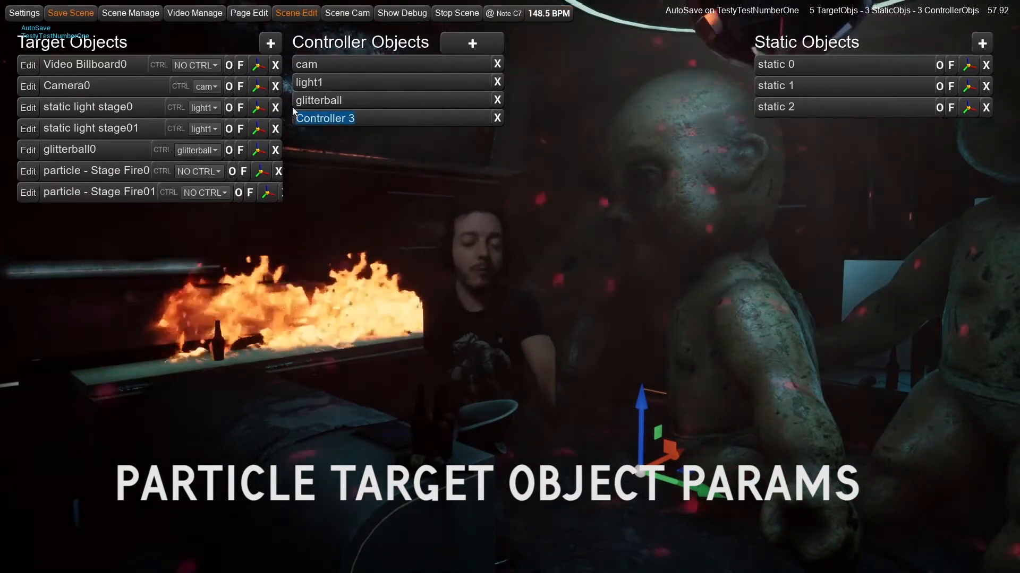
{"action": "type", "text": "fire line"}
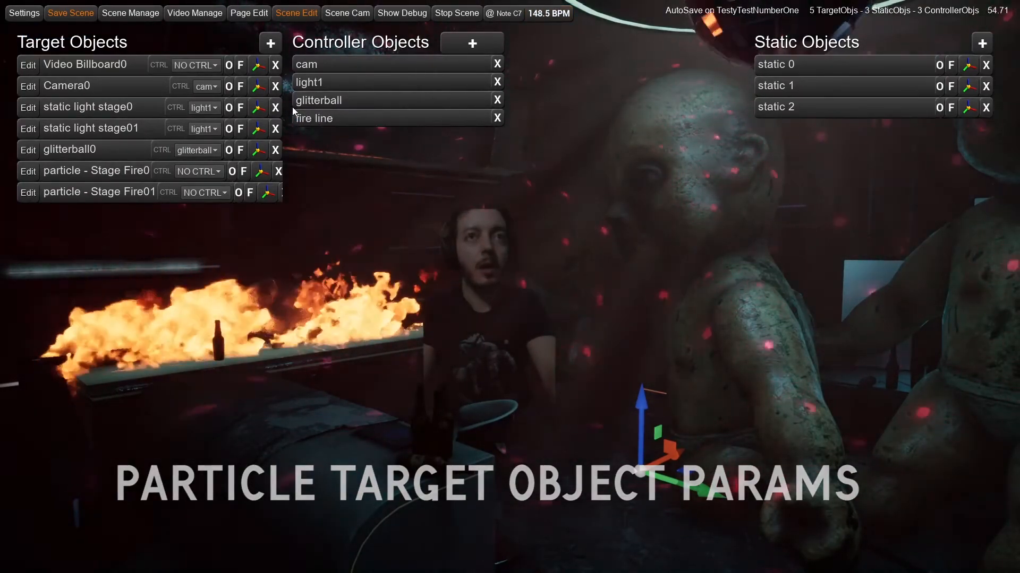
{"action": "left_click", "coordinate": [467, 44]}
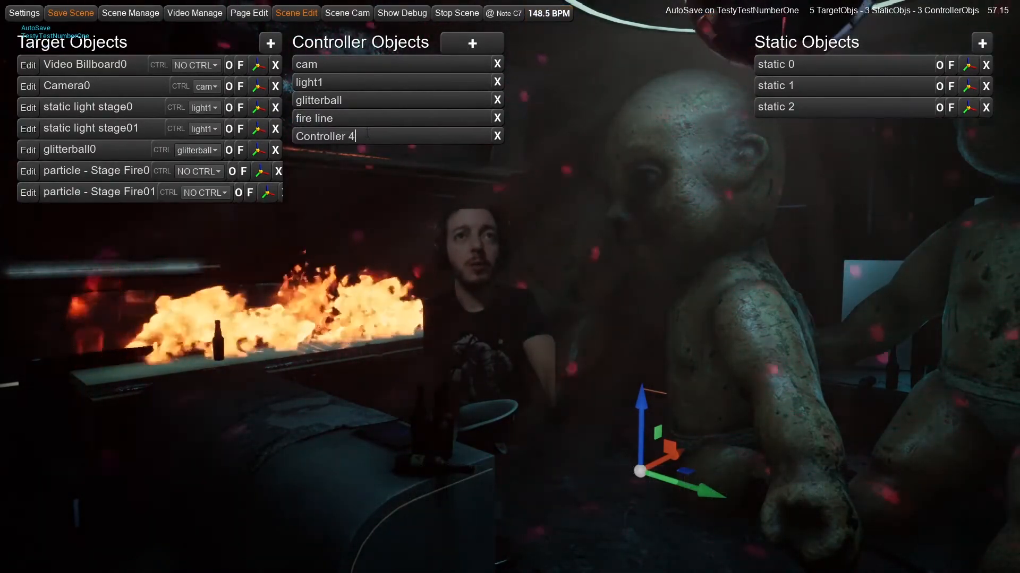
{"action": "type", "text": "fire spurt"}
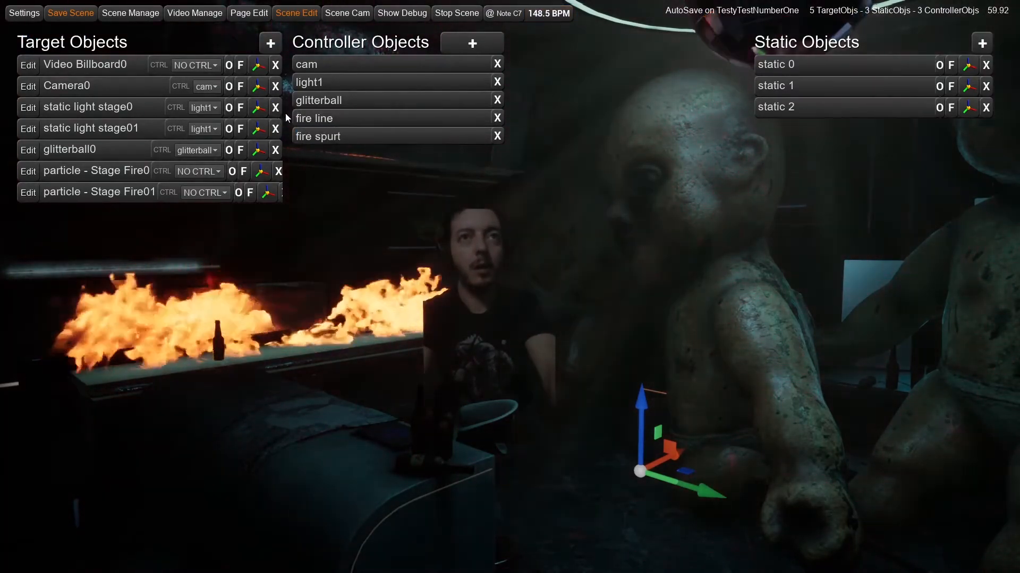
- Assign the fire spurt controller to particle - Stage Fire0 and the fire line controller to particle - Stage Fire01
{"action": "key", "text": "Return"}
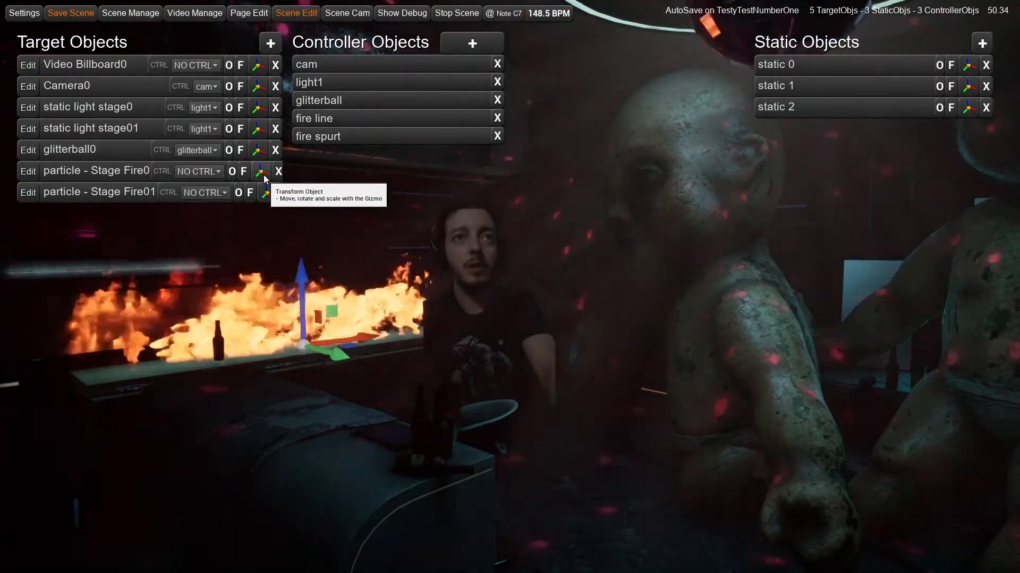
{"action": "left_click", "coordinate": [212, 174]}
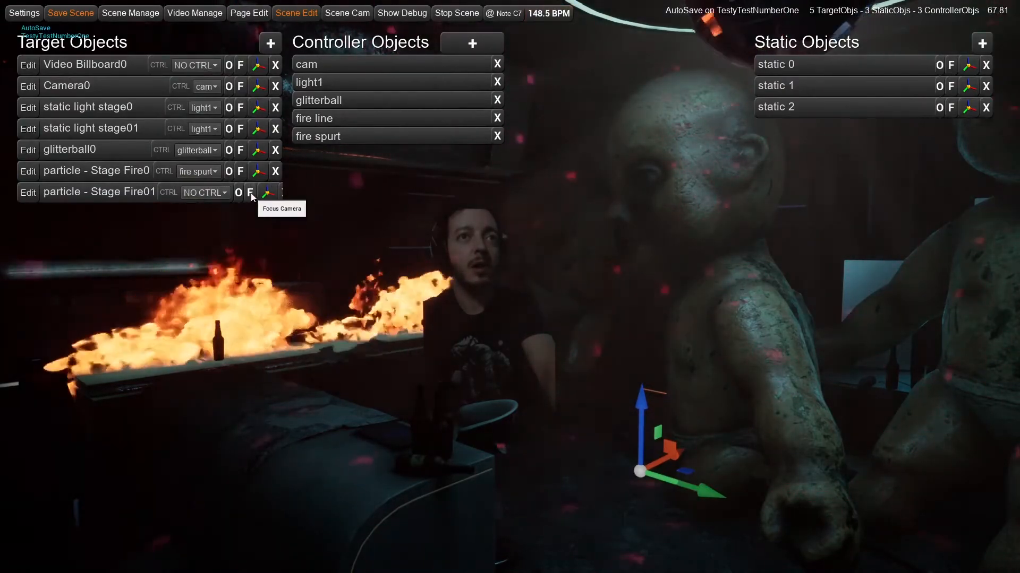
{"action": "left_click", "coordinate": [215, 193]}
{"action": "left_click", "coordinate": [208, 247]}
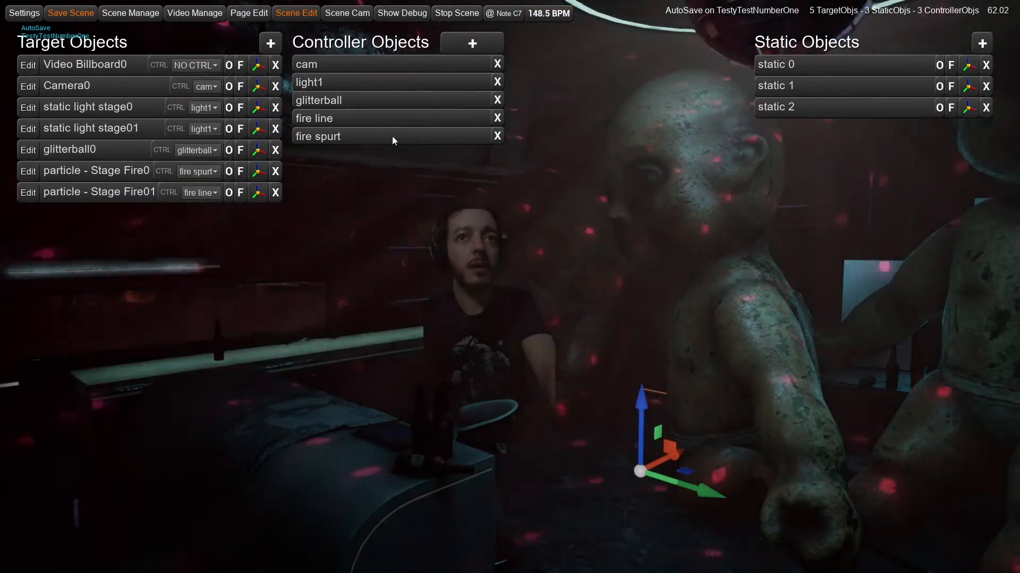
- Enable the fire line controller on defaultPage and set its color1 to a static pink
{"action": "left_click", "coordinate": [248, 14]}
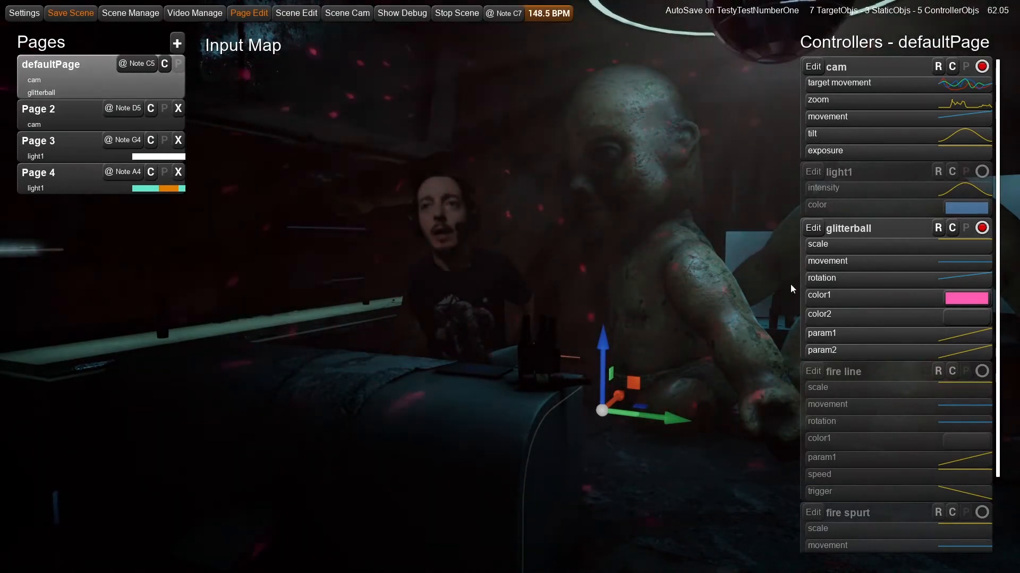
{"action": "left_click", "coordinate": [980, 375]}
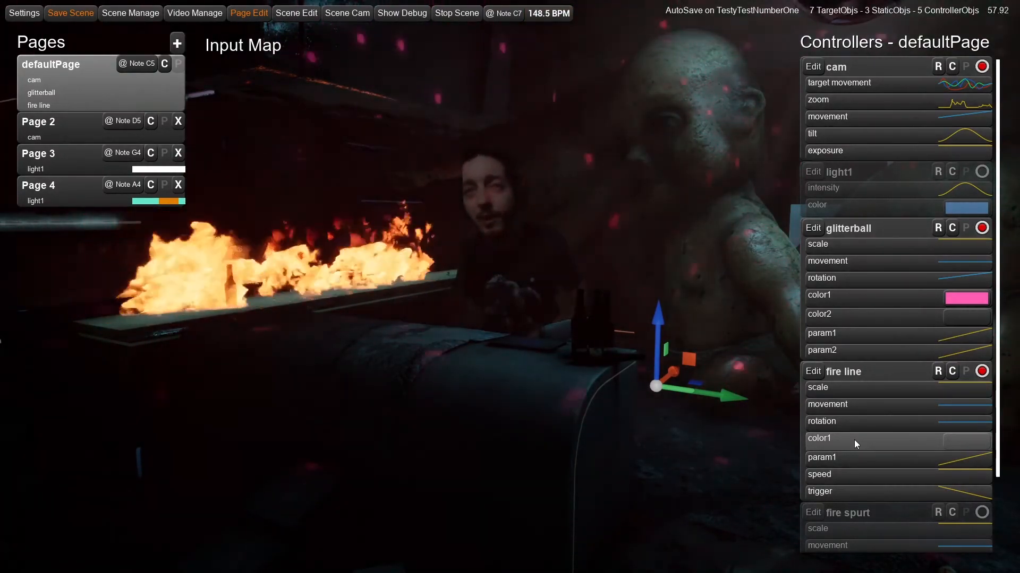
{"action": "left_click", "coordinate": [952, 438]}
{"action": "left_click", "coordinate": [936, 458]}
{"action": "left_click", "coordinate": [469, 310]}
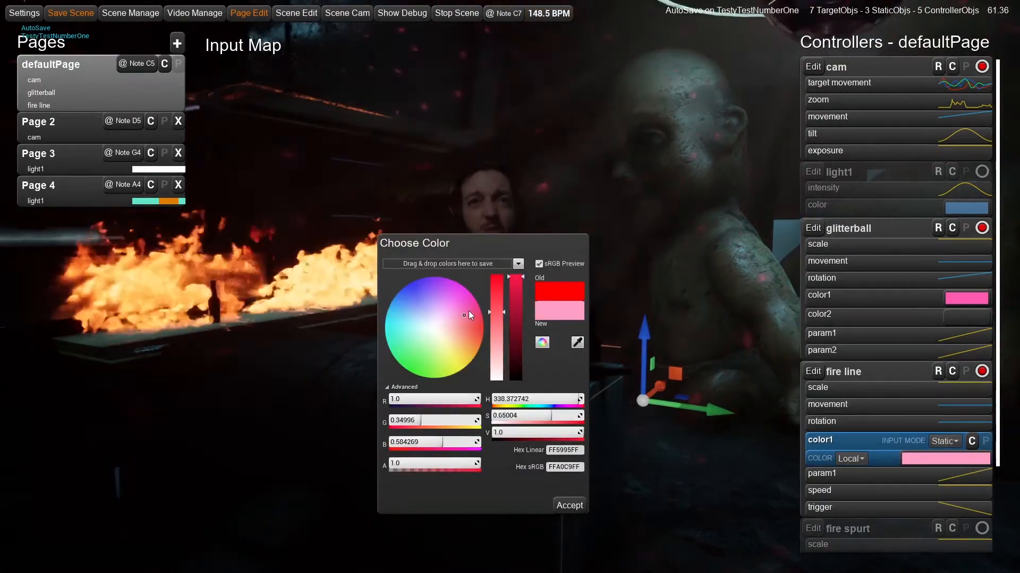
{"action": "left_click", "coordinate": [563, 506]}
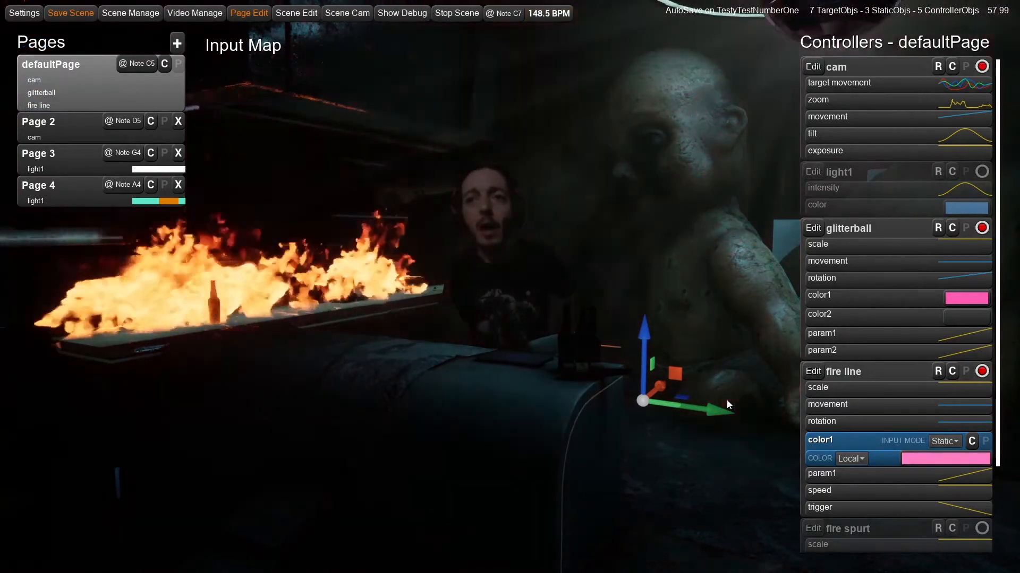
- Expand fire line's param1 and speed parameters and set the static speed's end value to 1.01
{"action": "left_click", "coordinate": [837, 479]}
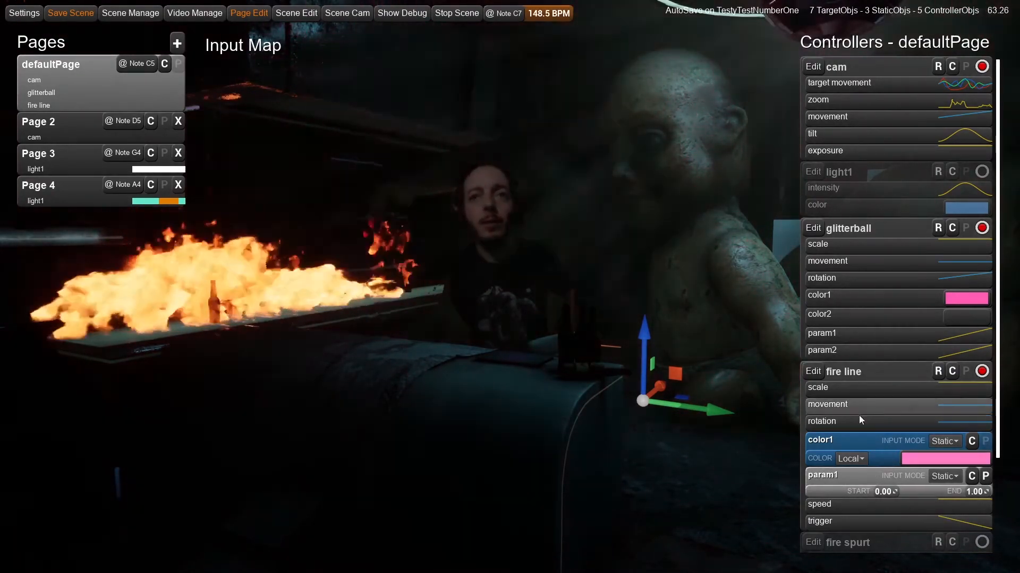
{"action": "scroll", "coordinate": [861, 492], "scroll_direction": "down", "scroll_amount": 2}
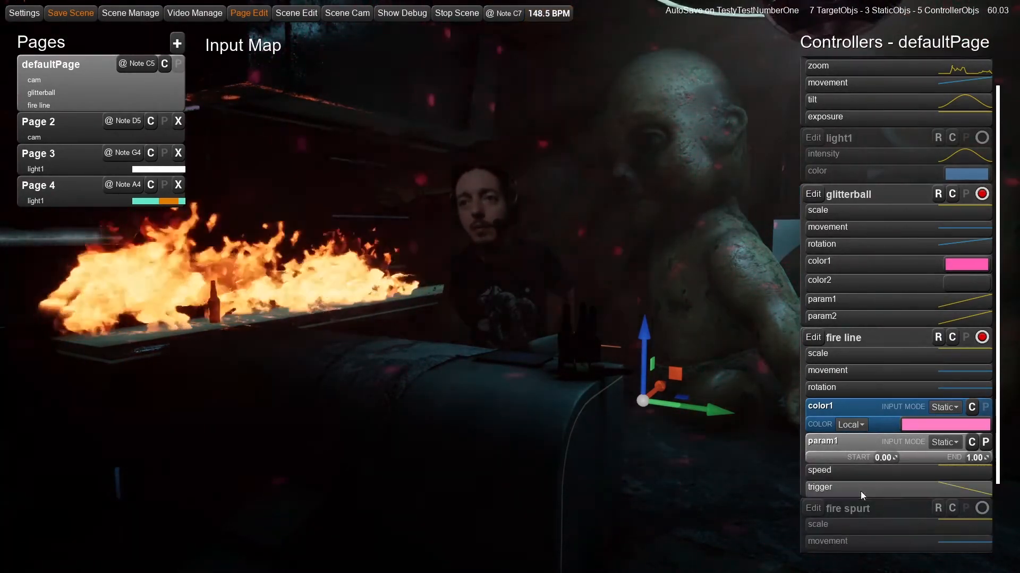
{"action": "left_click", "coordinate": [856, 477]}
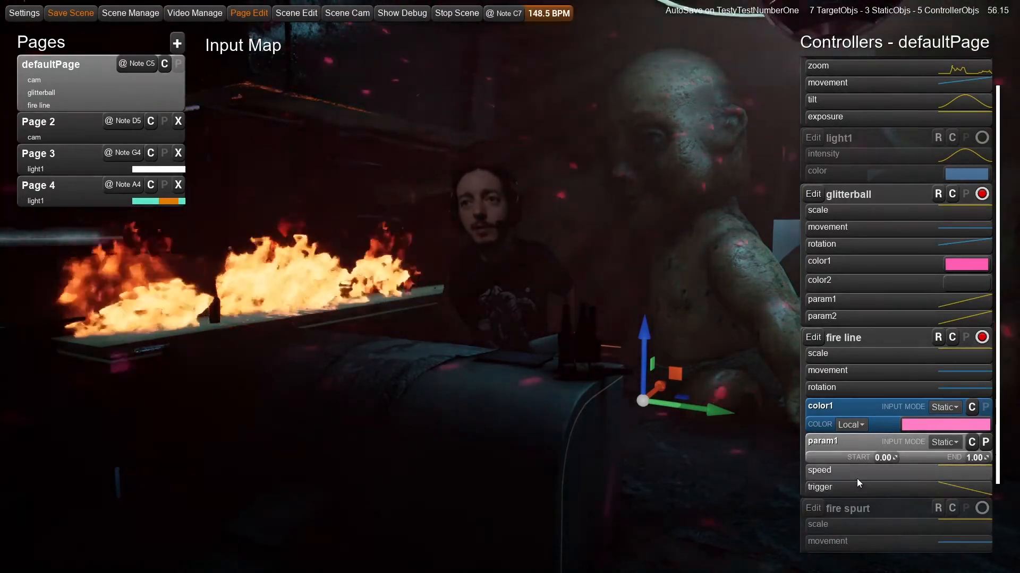
{"action": "scroll", "coordinate": [855, 479], "scroll_direction": "down", "scroll_amount": 3}
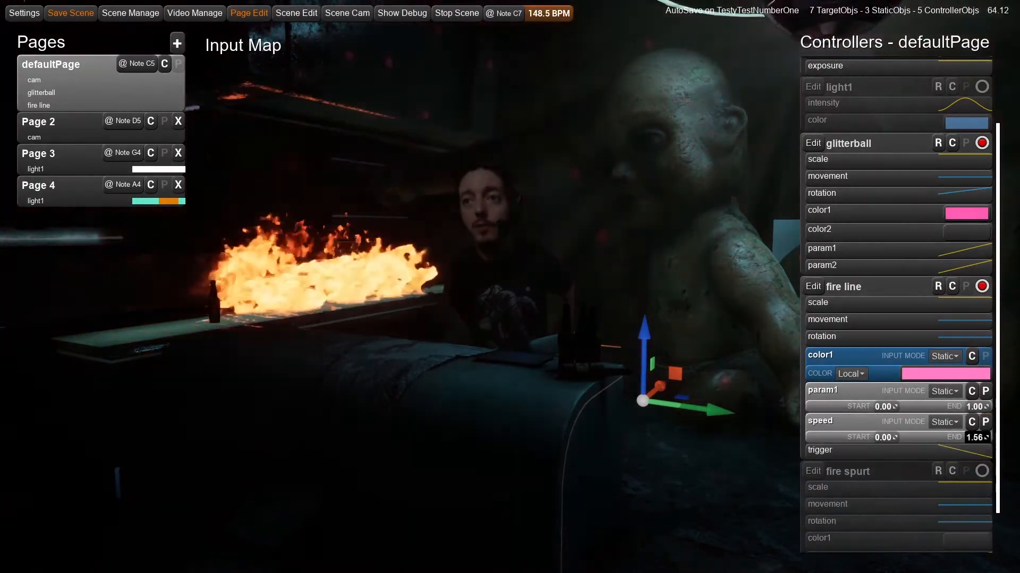
{"action": "left_click_drag", "start_coordinate": [978, 439], "coordinate": [964, 439]}
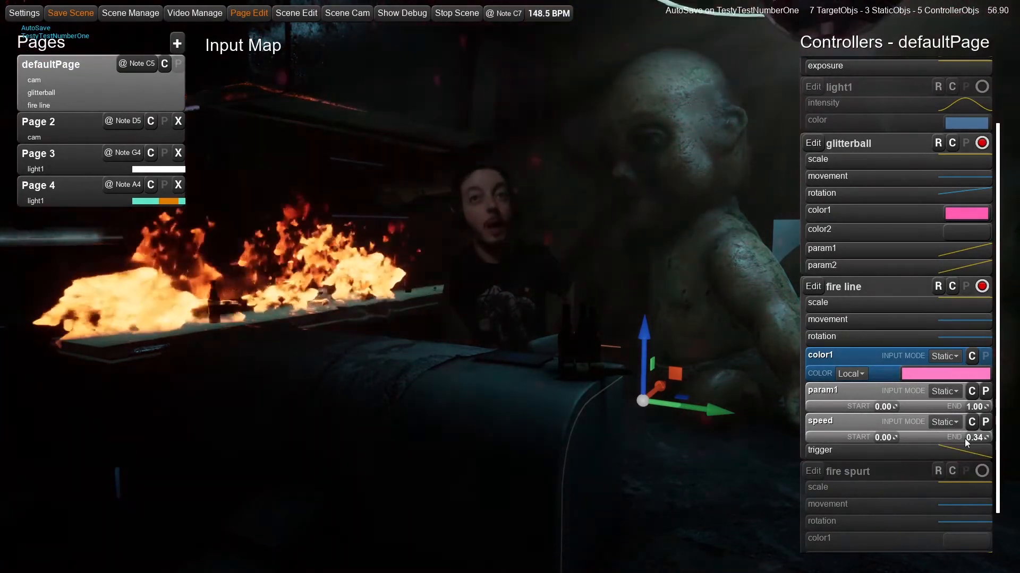
{"action": "left_click_drag", "start_coordinate": [965, 438], "coordinate": [968, 439]}
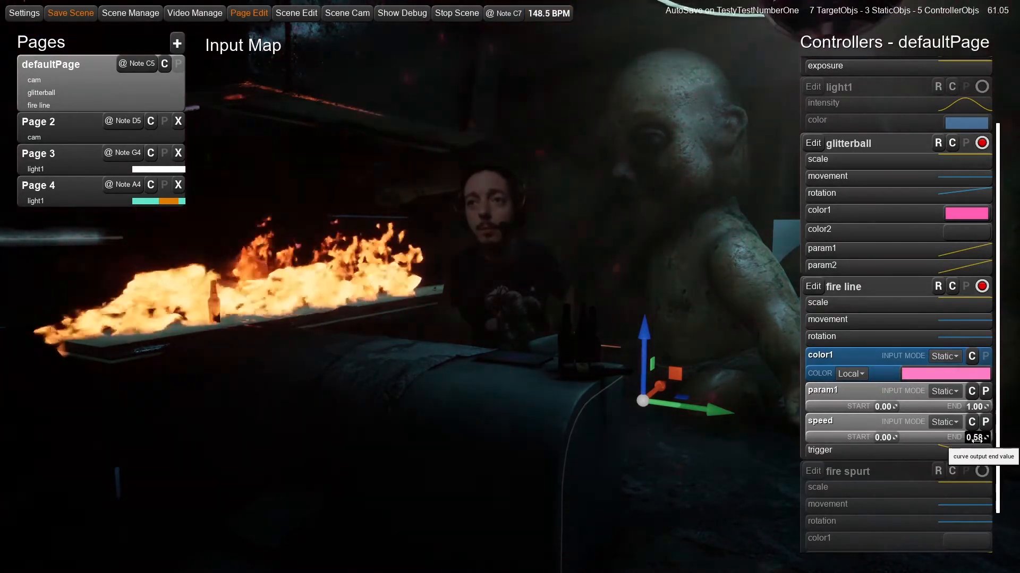
{"action": "left_click_drag", "start_coordinate": [969, 441], "coordinate": [968, 438]}
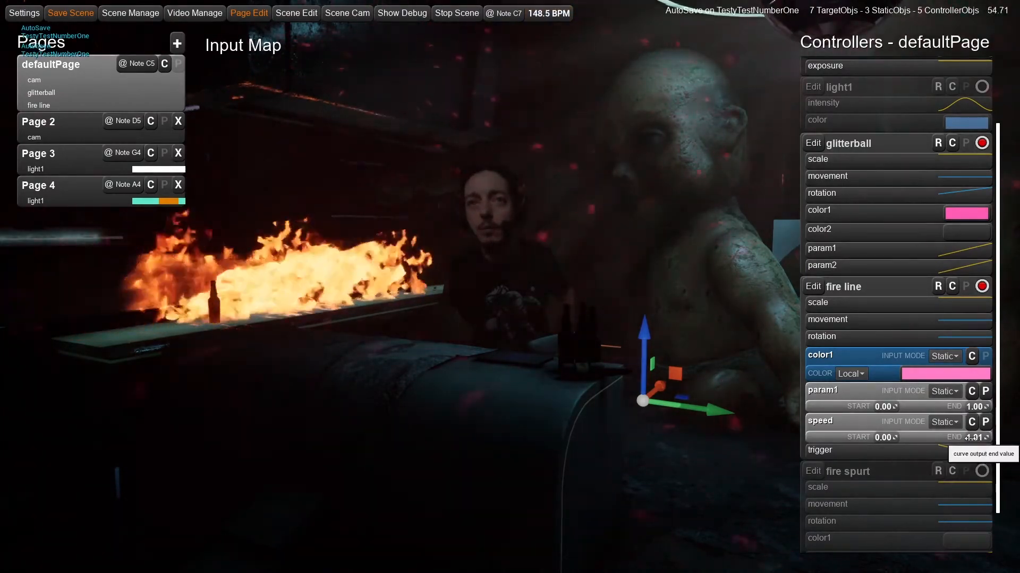
- Set fire line's trigger to Curve input with speed 0.66, start value -0.58 and end value 1.07
{"action": "left_click", "coordinate": [907, 450]}
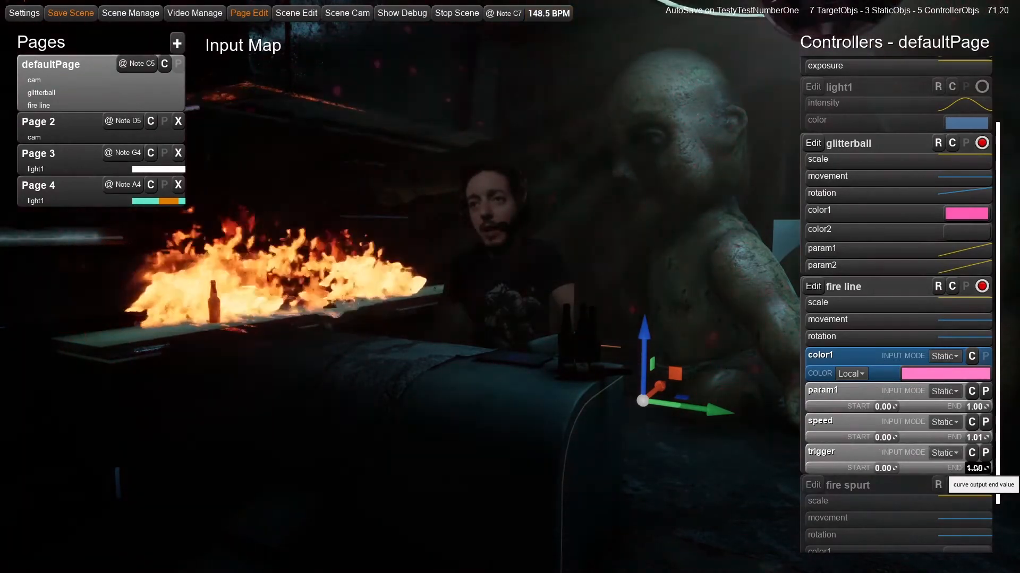
{"action": "left_click", "coordinate": [947, 454]}
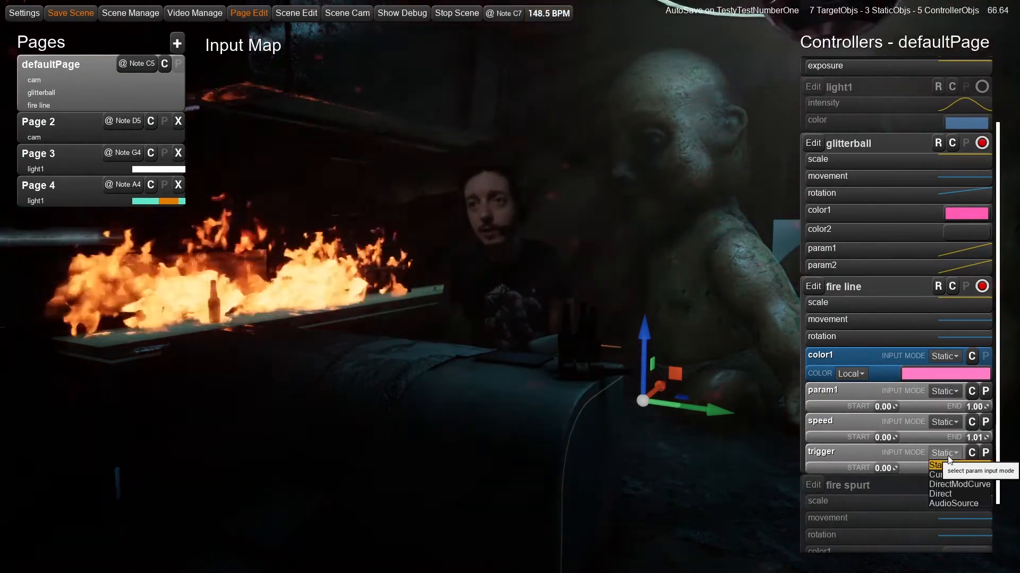
{"action": "left_click", "coordinate": [951, 474]}
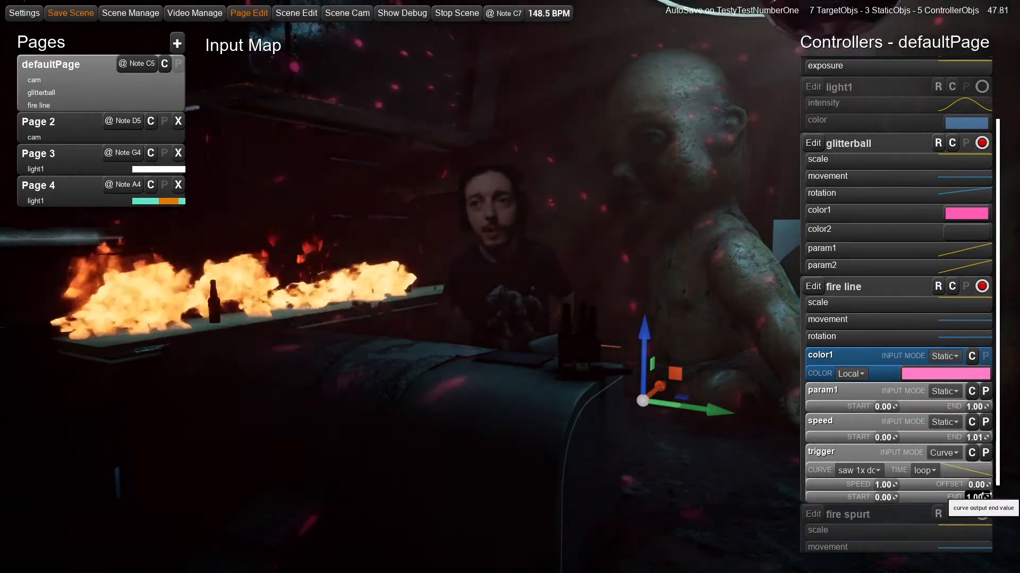
{"action": "left_click_drag", "start_coordinate": [978, 497], "coordinate": [987, 498]}
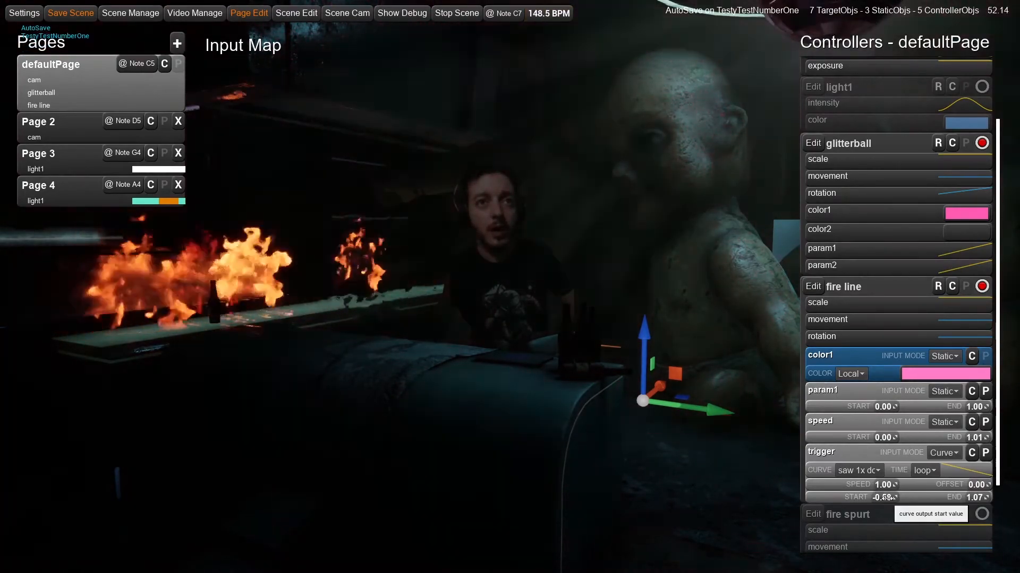
{"action": "left_click_drag", "start_coordinate": [887, 485], "coordinate": [872, 485]}
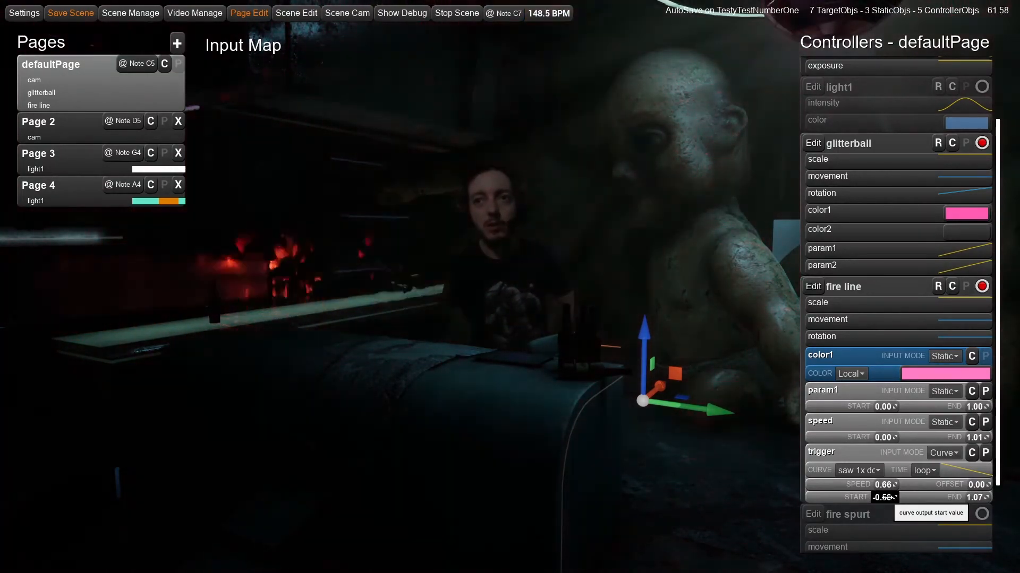
- Switch fire line's trigger to Direct input and assign it to the MIDI control Ctrl 47
{"action": "left_click", "coordinate": [956, 454]}
{"action": "left_click", "coordinate": [950, 494]}
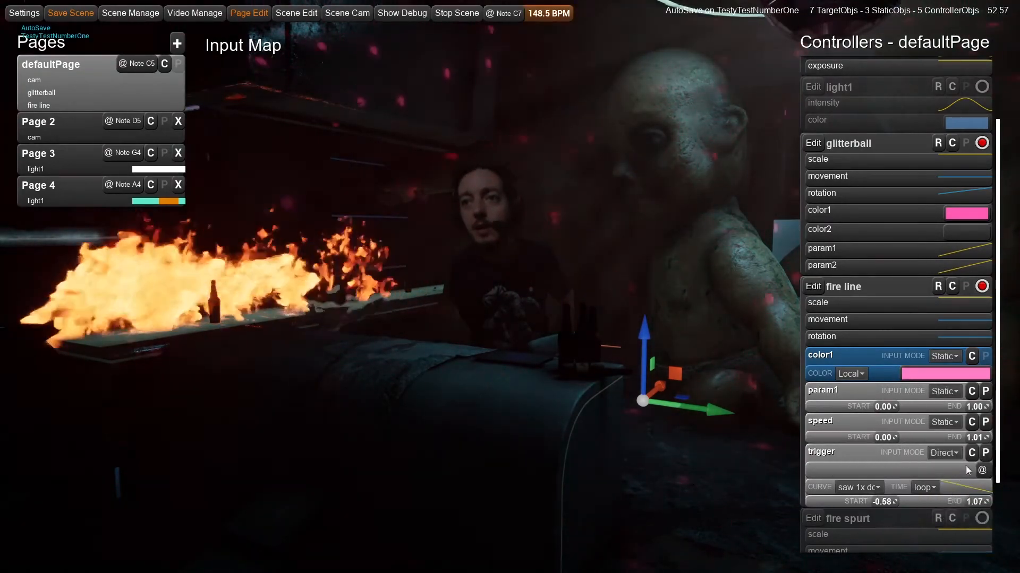
{"action": "left_click", "coordinate": [981, 471]}
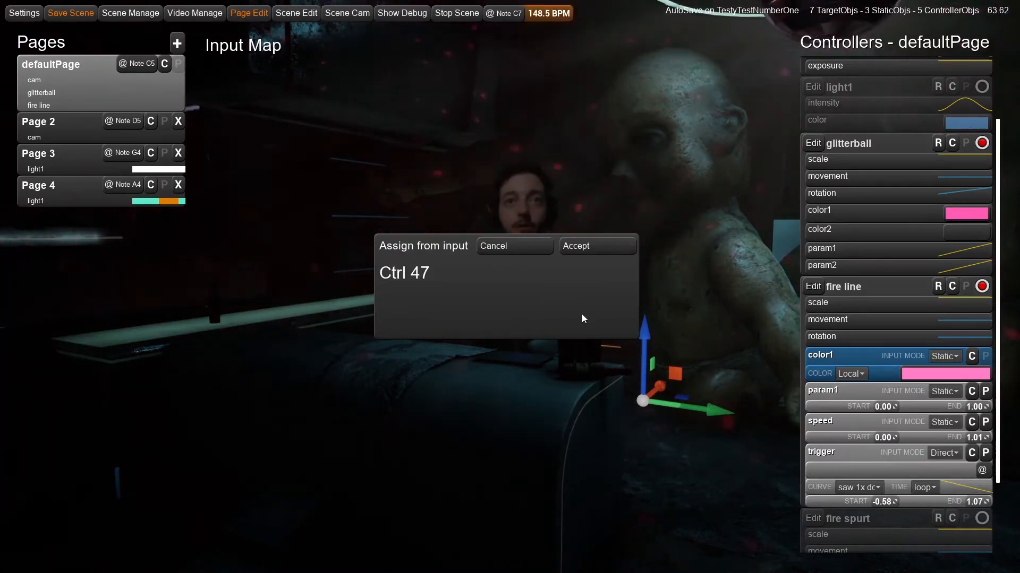
{"action": "left_click", "coordinate": [596, 251]}
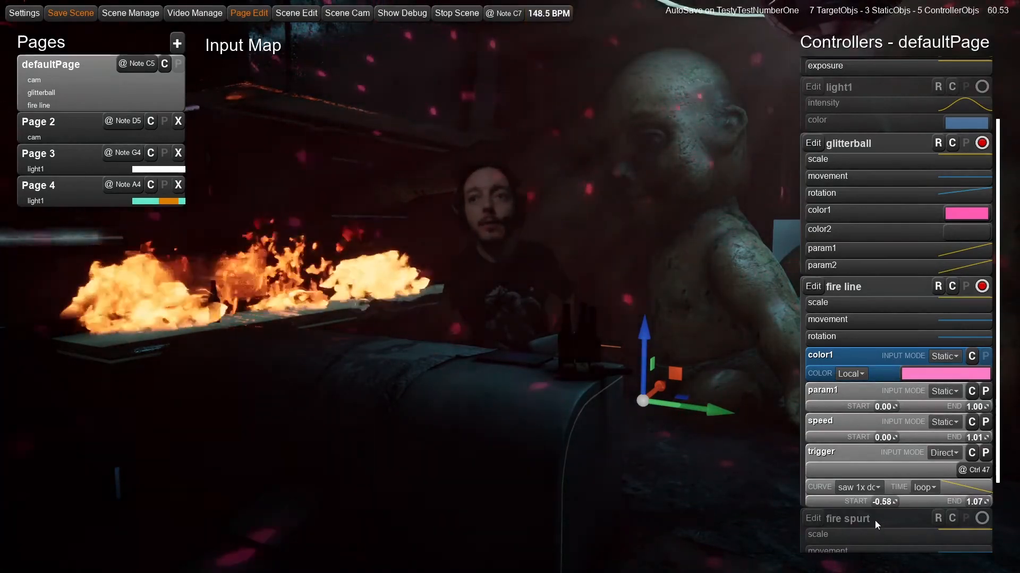
- Enable the fire spurt controller on defaultPage and set its trigger's input mode to Direct
{"action": "scroll", "coordinate": [892, 488], "scroll_direction": "down", "scroll_amount": 3}
{"action": "left_click", "coordinate": [981, 428]}
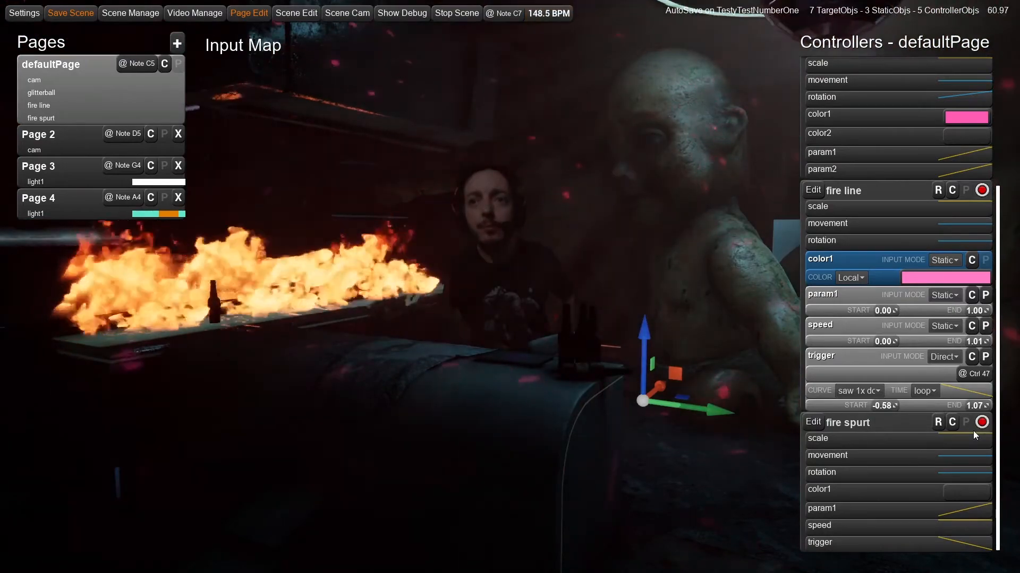
{"action": "left_click", "coordinate": [889, 537]}
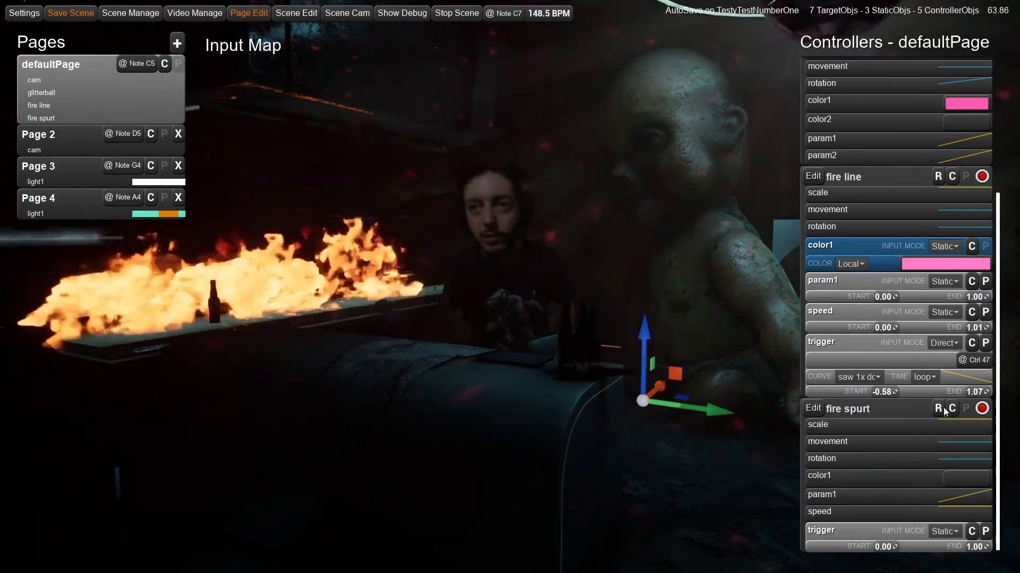
{"action": "left_click", "coordinate": [946, 532]}
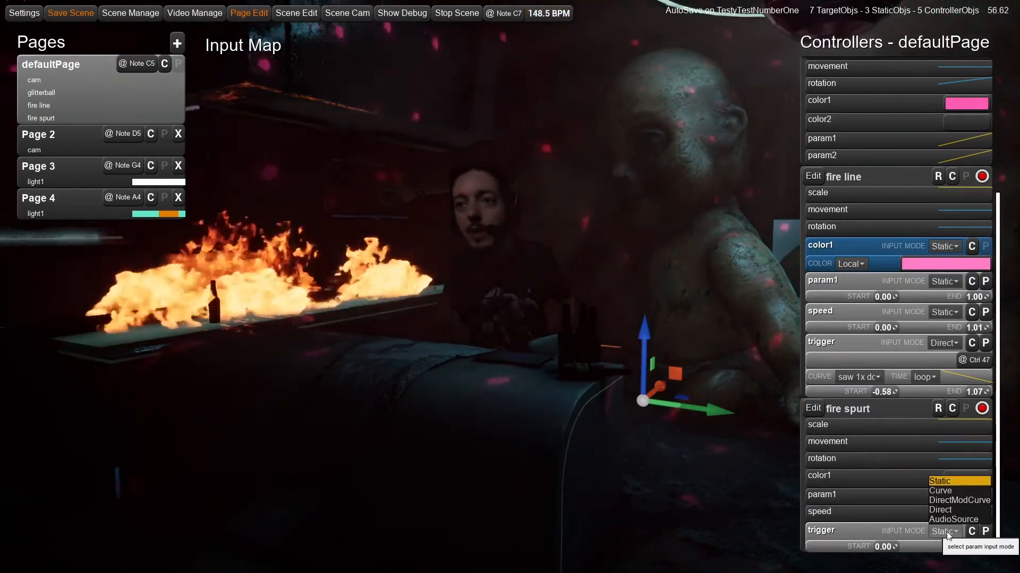
{"action": "left_click", "coordinate": [933, 510]}
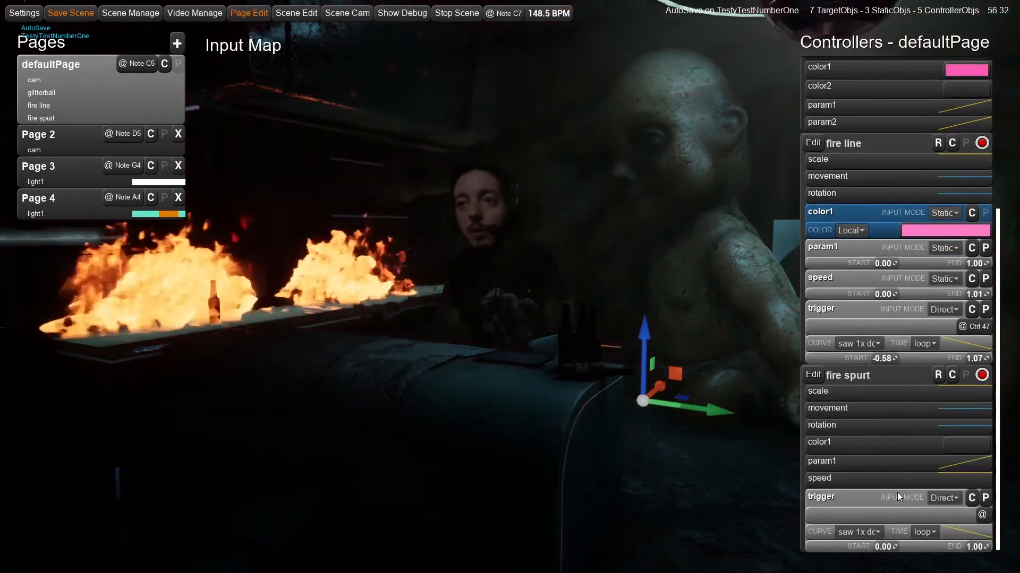
- Assign Note G5 to fire spurt's trigger and set its static speed's end value to 2.52
{"action": "left_click", "coordinate": [982, 515]}
{"action": "left_click", "coordinate": [581, 248]}
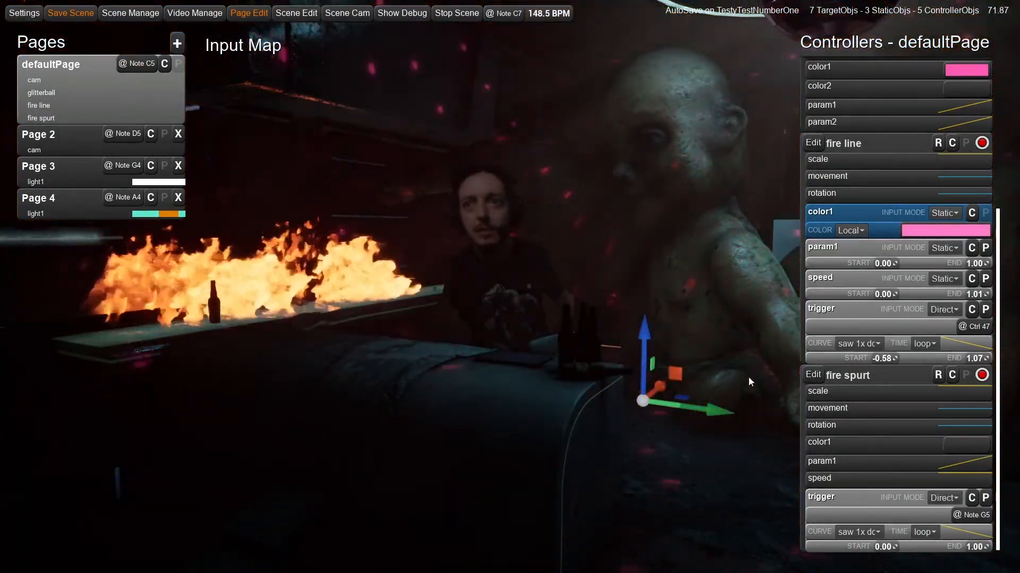
{"action": "left_click", "coordinate": [848, 481]}
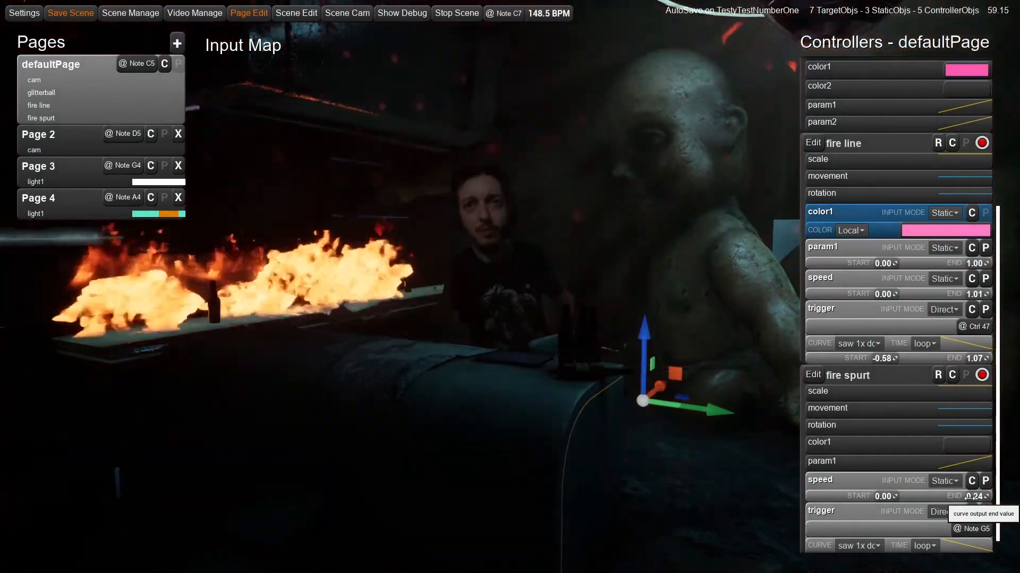
{"action": "left_click_drag", "start_coordinate": [969, 498], "coordinate": [999, 498]}
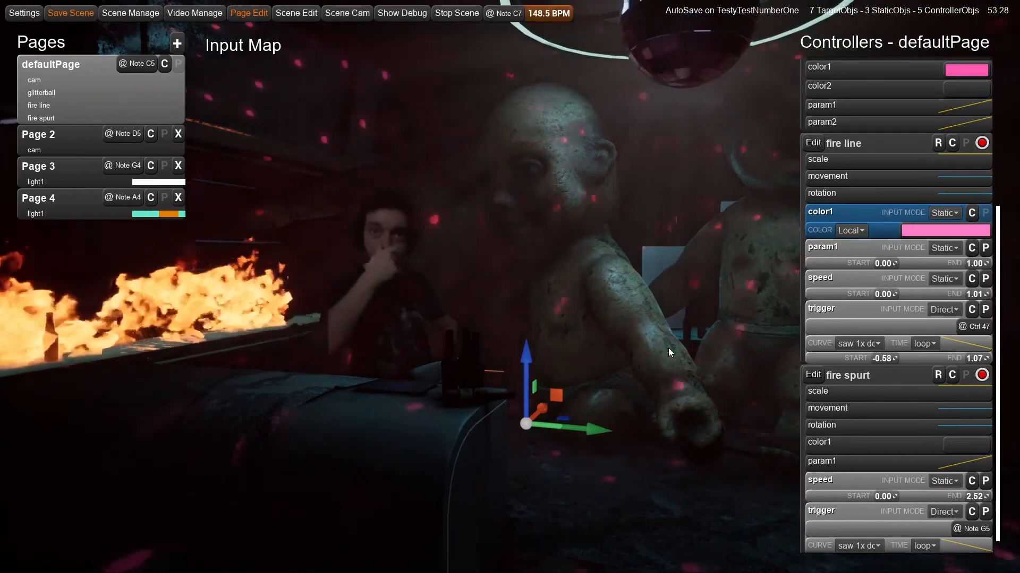
- Check the scene through the scene camera and return to editing the scene's objects
{"action": "left_click", "coordinate": [358, 15]}
{"action": "key", "text": "Tab"}
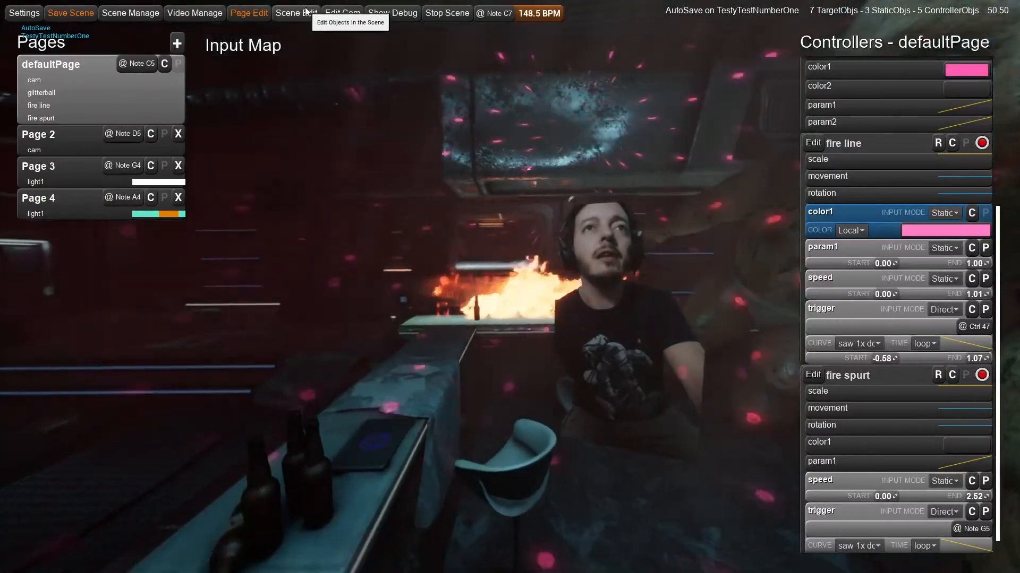
{"action": "left_click", "coordinate": [307, 12]}
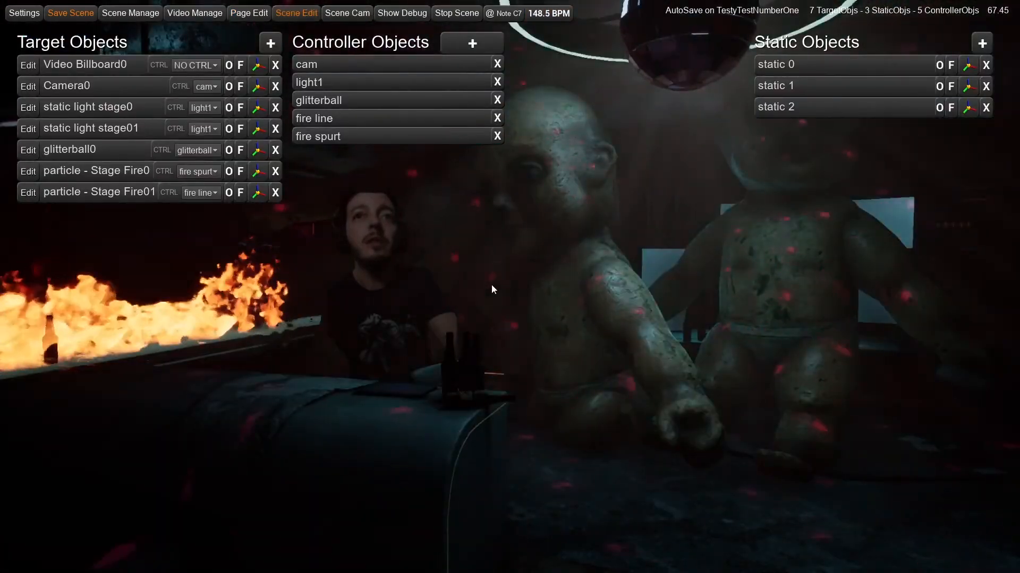
- Show the scene's debug markers and try to select the fire spurt particle's marker on the floor beside the nearest doll
{"action": "left_click", "coordinate": [502, 296]}
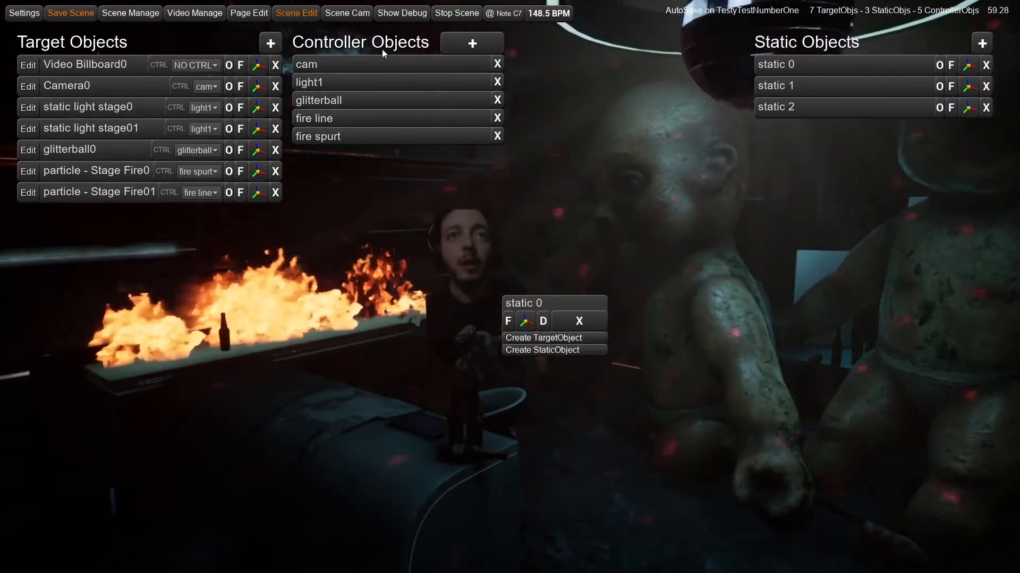
{"action": "left_click", "coordinate": [395, 16]}
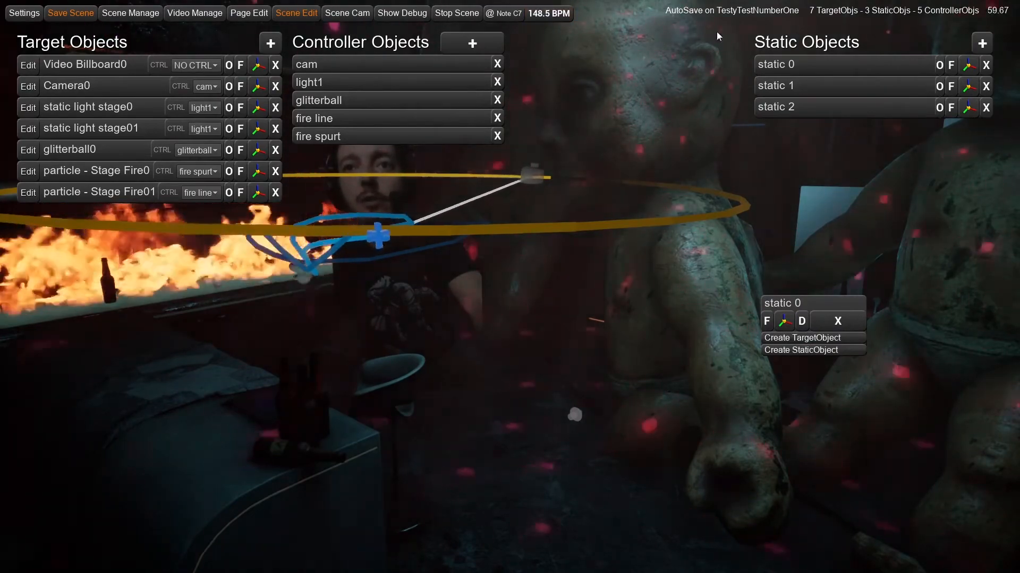
{"action": "right_click", "coordinate": [567, 331]}
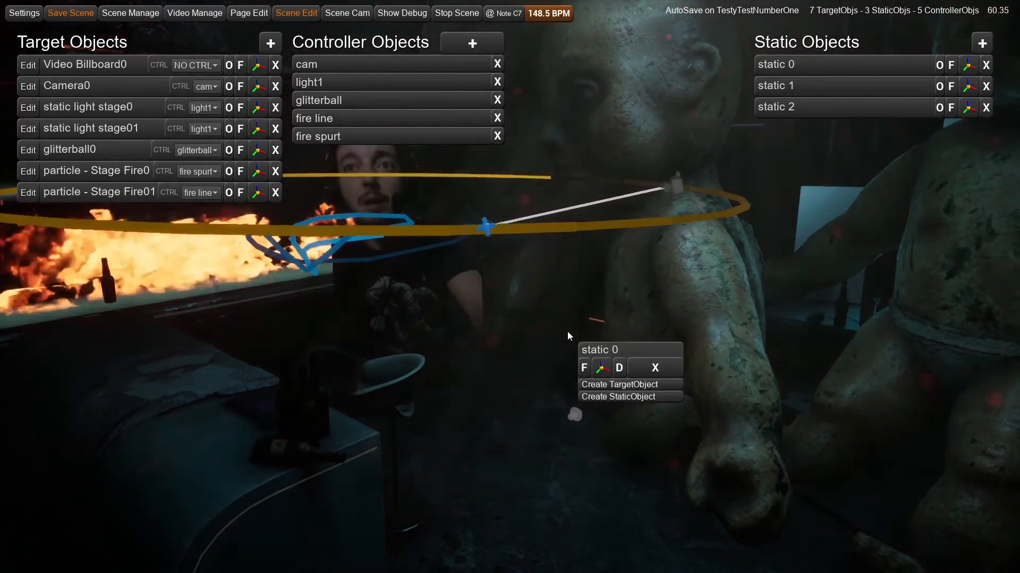
{"action": "right_click", "coordinate": [532, 388]}
{"action": "right_click", "coordinate": [685, 372]}
{"action": "right_click", "coordinate": [573, 418]}
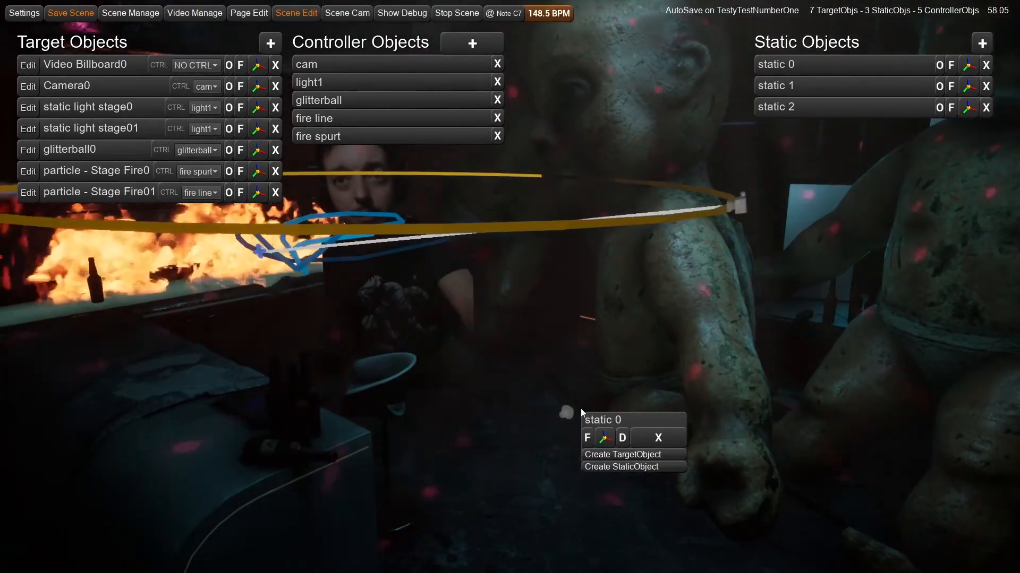
{"action": "right_click", "coordinate": [596, 399]}
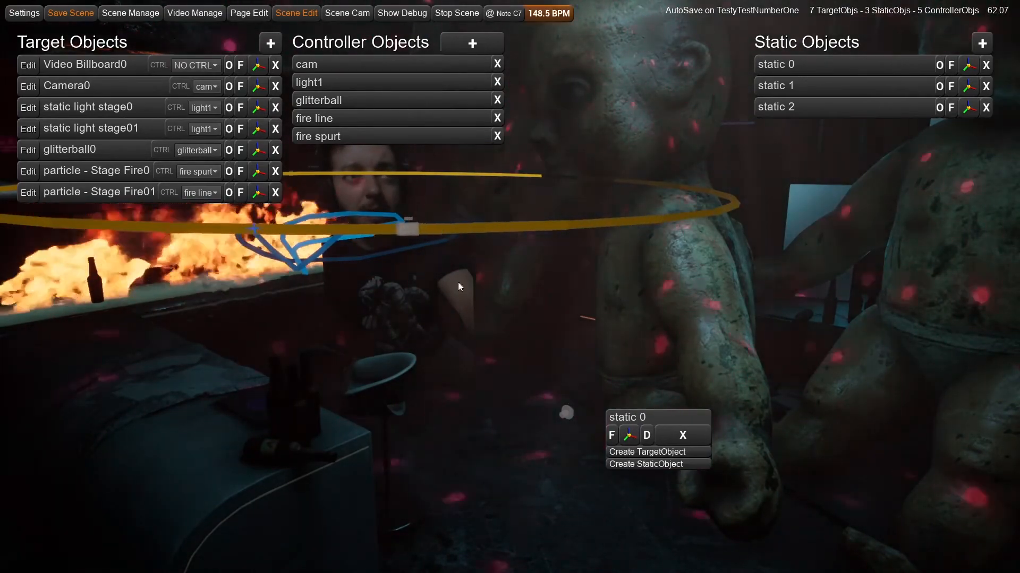
- Adjust particle - Stage Fire0 with the transform gizmo, switch the gizmo to scaling, and set the particle's Z scale to 1
{"action": "left_click", "coordinate": [258, 194]}
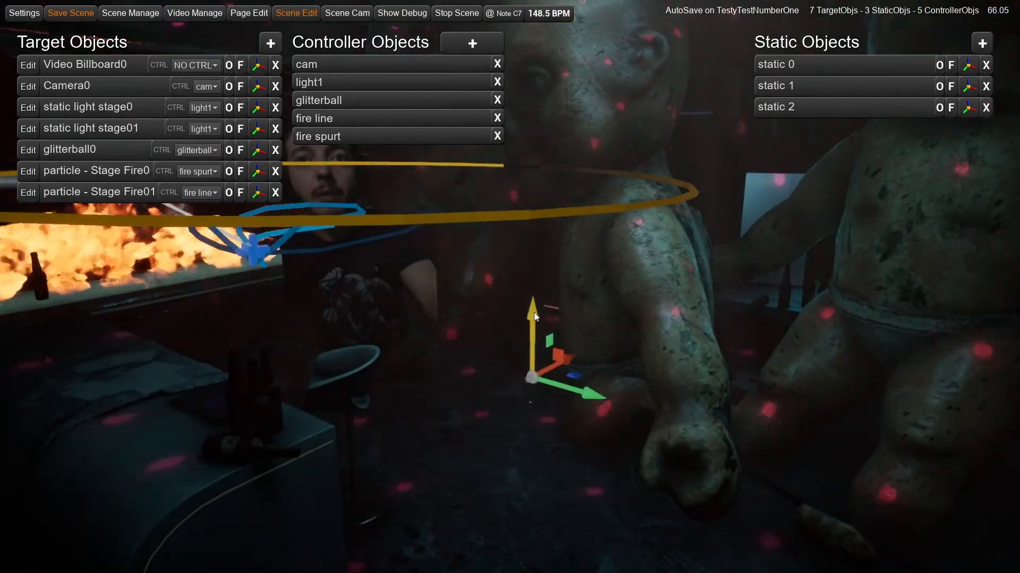
{"action": "left_click_drag", "start_coordinate": [573, 355], "coordinate": [564, 359]}
{"action": "key", "text": "e"}
{"action": "key", "text": "r"}
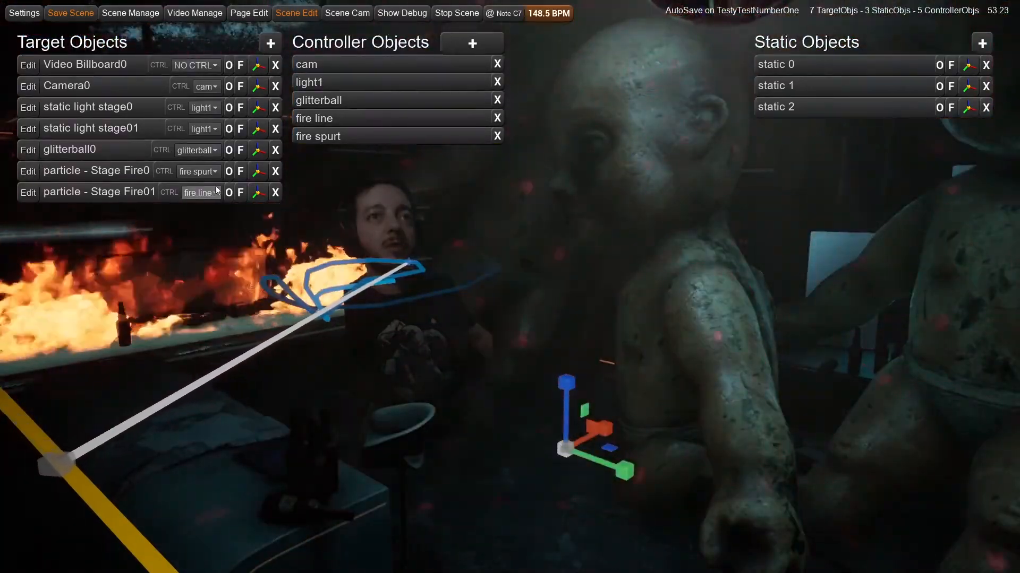
{"action": "left_click", "coordinate": [29, 171]}
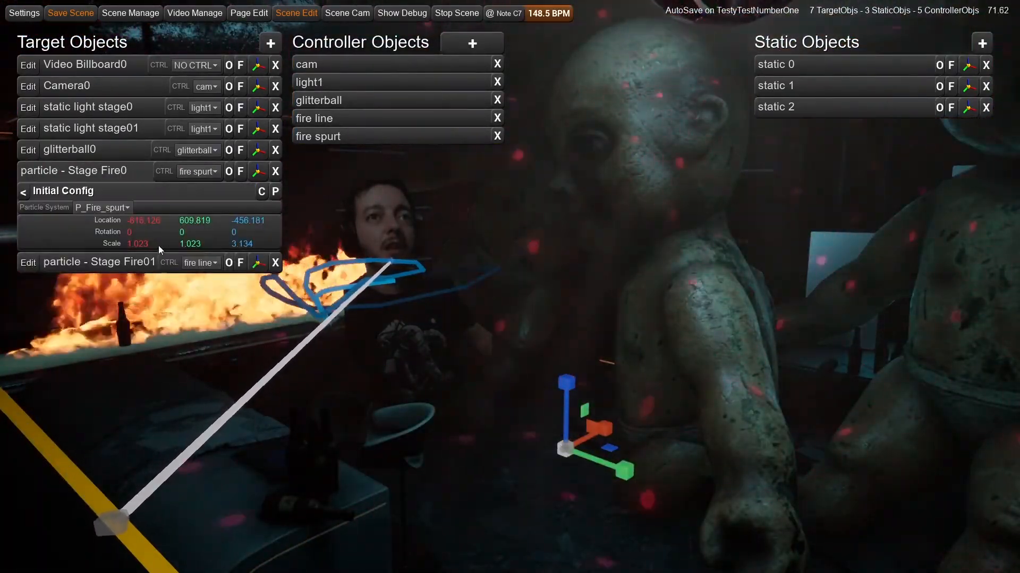
{"action": "left_click", "coordinate": [242, 243]}
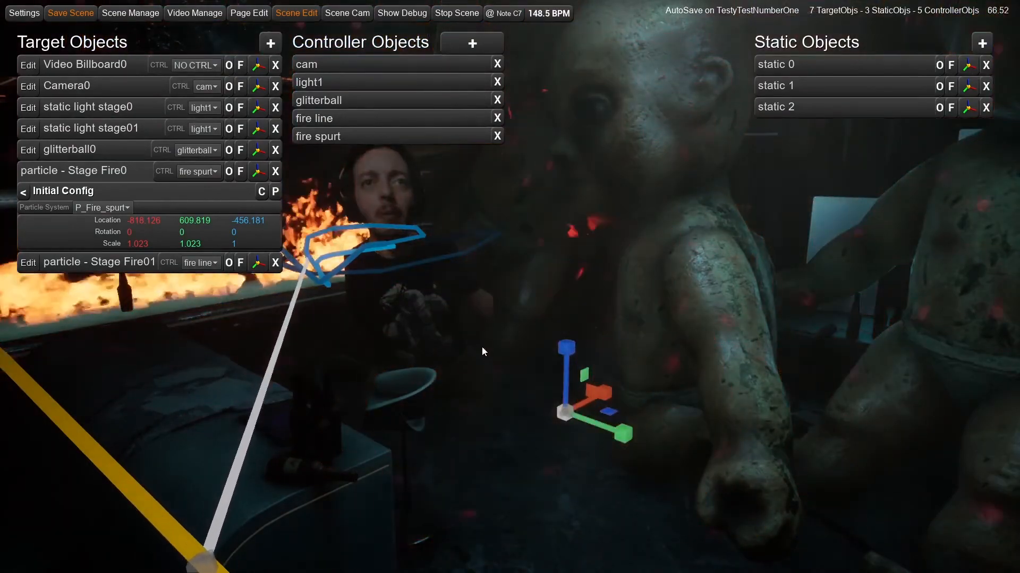
- Select particle - Stage Fire0 in the scene, duplicate it, and show the transform gizmo for the copy
{"action": "left_click", "coordinate": [483, 347]}
{"action": "left_click", "coordinate": [574, 412]}
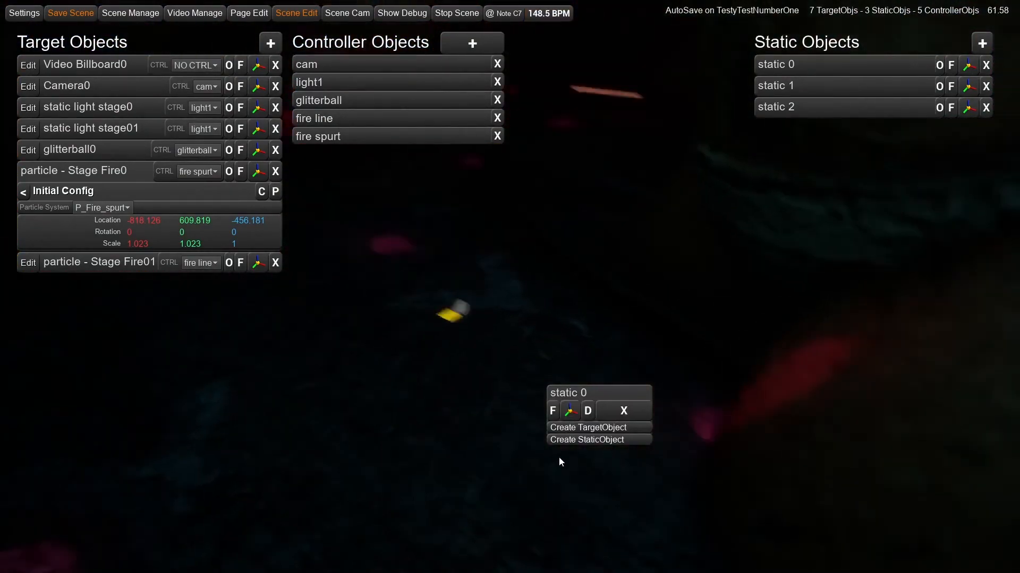
{"action": "left_click", "coordinate": [517, 317]}
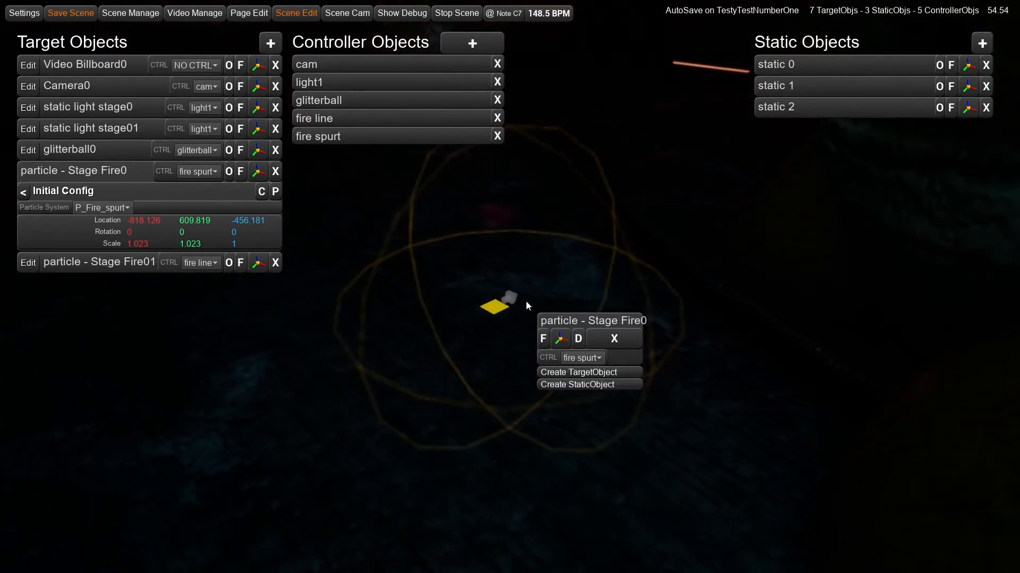
{"action": "left_click", "coordinate": [582, 344]}
{"action": "left_click", "coordinate": [560, 340]}
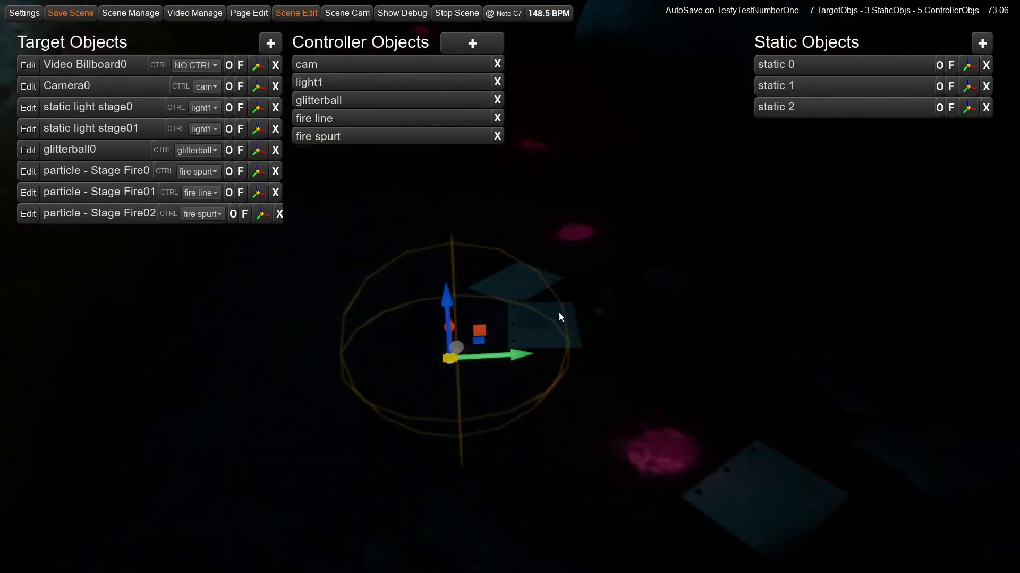
- Duplicate particle - Stage Fire0 again and move the new copy across the stage to the far side of the burning bar
{"action": "left_click", "coordinate": [452, 346]}
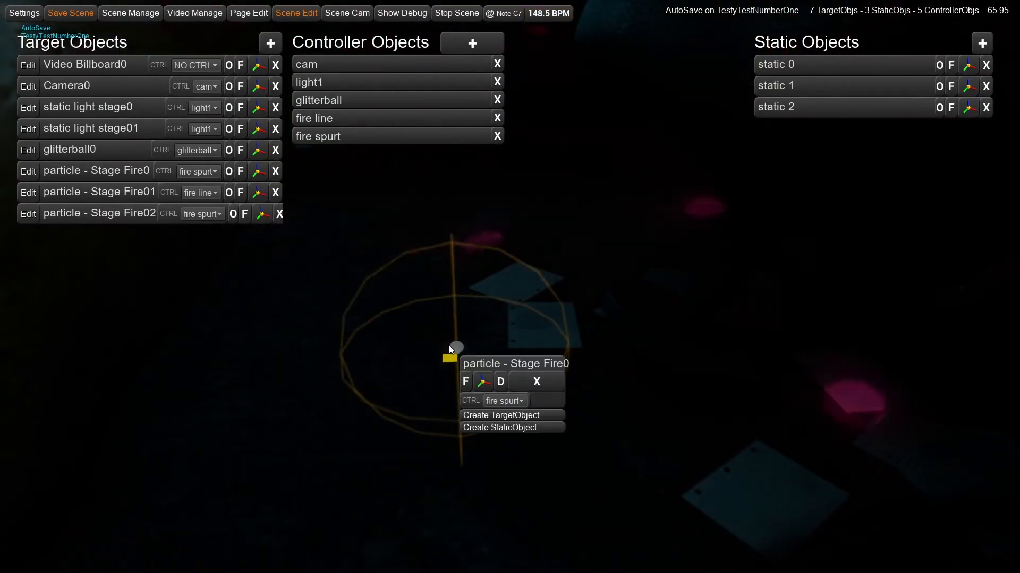
{"action": "left_click", "coordinate": [500, 382]}
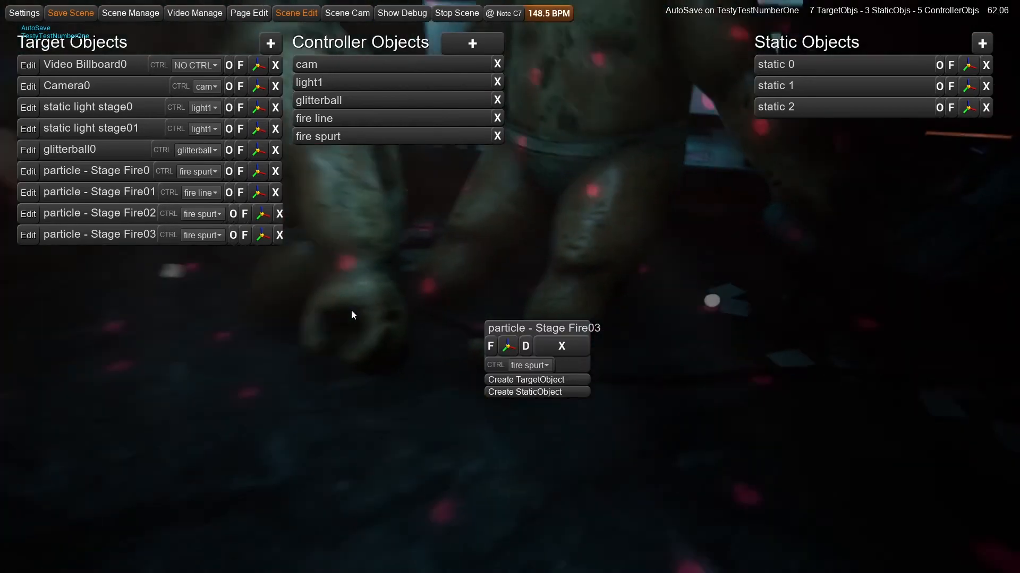
{"action": "left_click", "coordinate": [508, 346]}
{"action": "right_click_drag", "start_coordinate": [757, 305], "coordinate": [384, 253]}
{"action": "middle_click_drag", "start_coordinate": [384, 252], "coordinate": [450, 323]}
{"action": "right_click_drag", "start_coordinate": [450, 321], "coordinate": [550, 338]}
{"action": "left_click_drag", "start_coordinate": [501, 422], "coordinate": [578, 391]}
{"action": "mouse_move", "coordinate": [540, 325]}
{"action": "left_mouse_down"}
{"action": "mouse_move", "coordinate": [539, 300]}
{"action": "mouse_move", "coordinate": [539, 321]}
{"action": "left_mouse_up"}
{"action": "right_click_drag", "start_coordinate": [539, 321], "coordinate": [749, 348]}
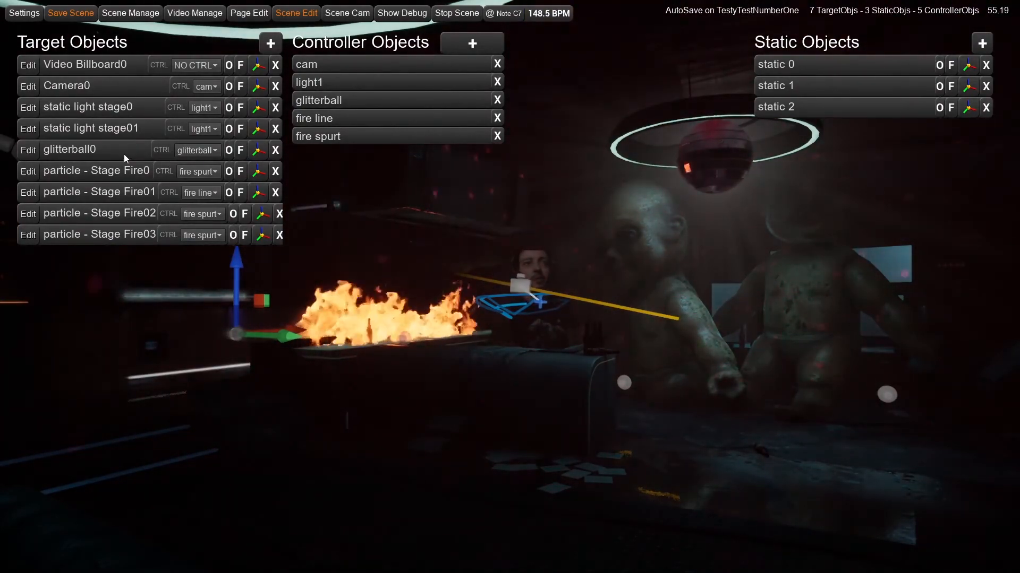
- Switch glitterball's scale on defaultPage to Direct input and assign it to the MIDI control Ctrl 46
{"action": "left_click", "coordinate": [246, 14]}
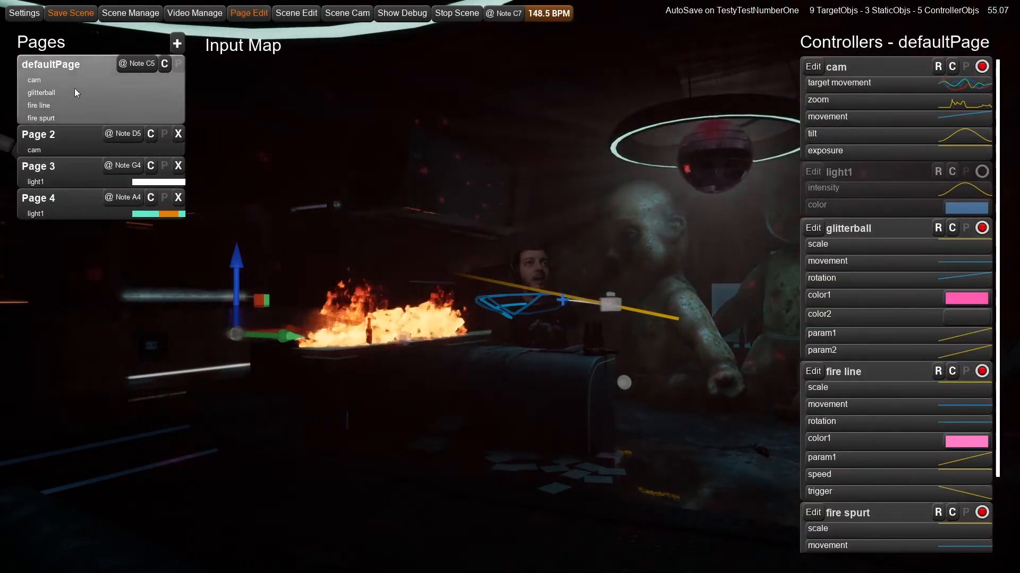
{"action": "left_click", "coordinate": [833, 247]}
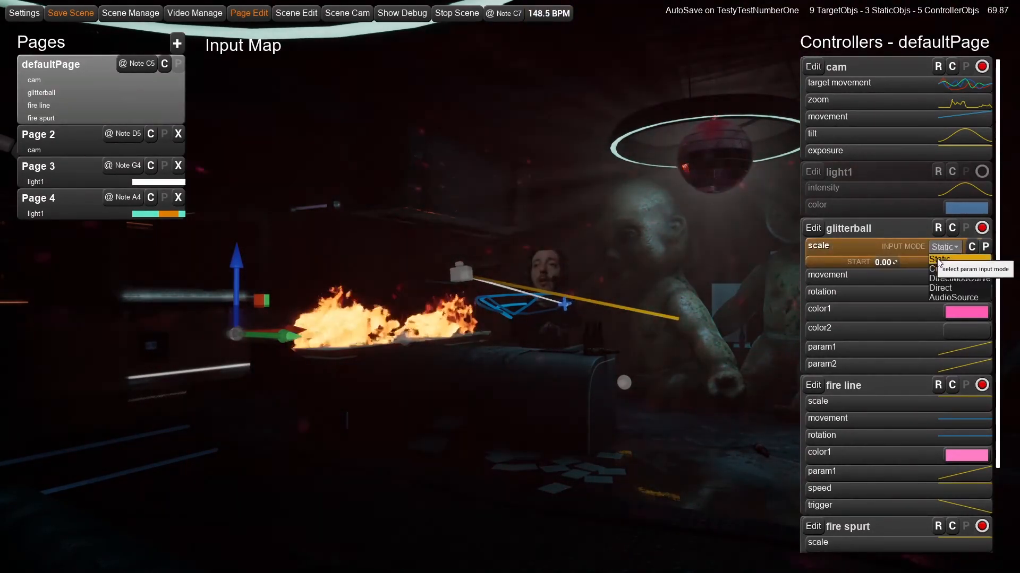
{"action": "left_click", "coordinate": [940, 288]}
{"action": "left_click", "coordinate": [981, 265]}
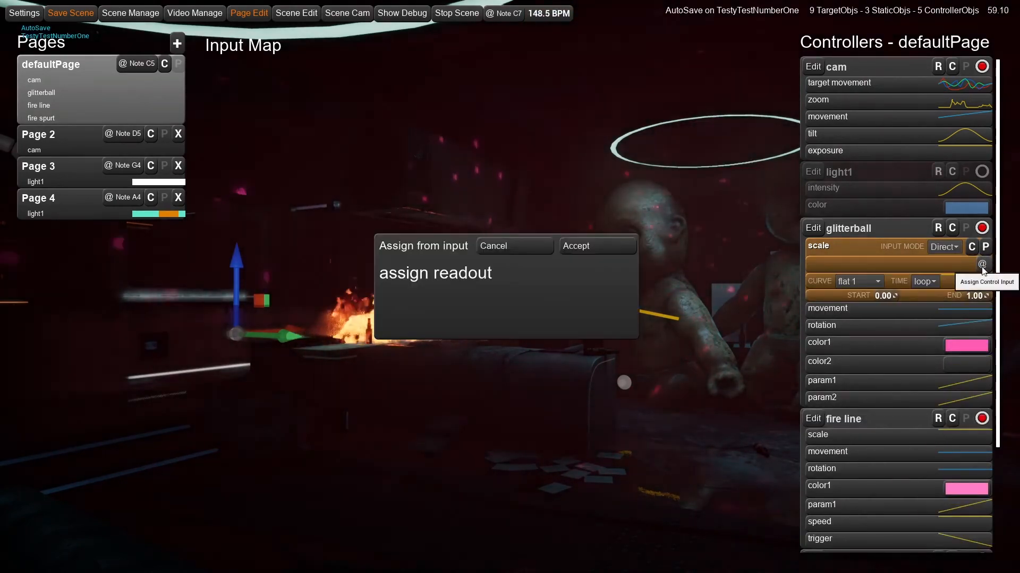
{"action": "left_click", "coordinate": [598, 245]}
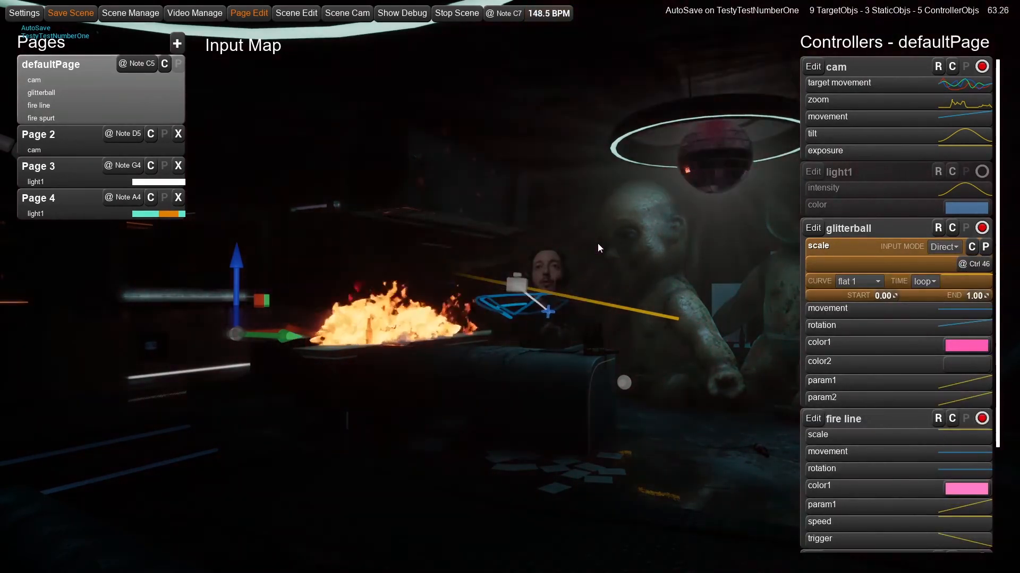
- Set the glitterball scale's output range to a start of 0.56 and an end of 1.82
{"action": "left_click_drag", "start_coordinate": [974, 296], "coordinate": [981, 295]}
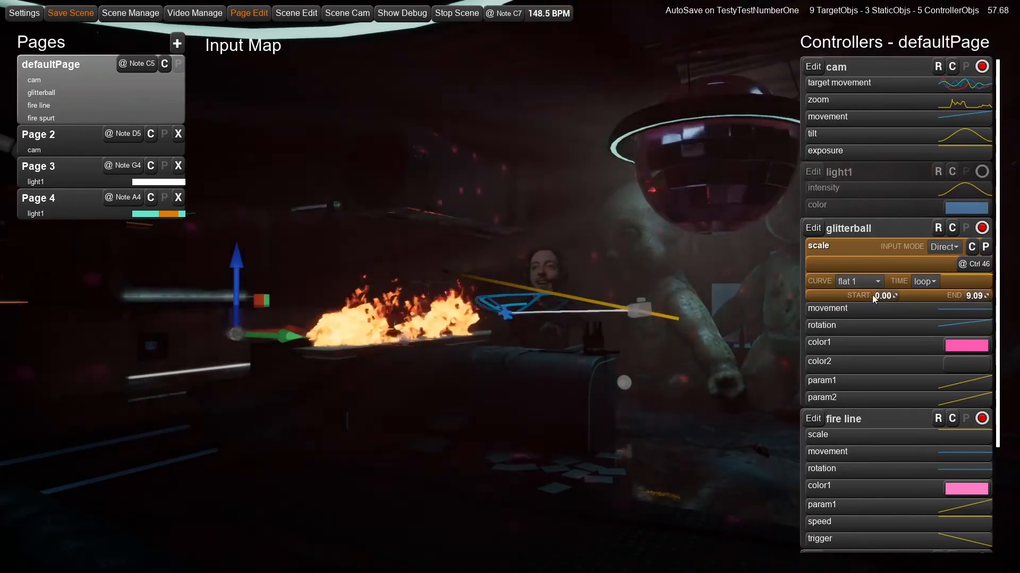
{"action": "left_click_drag", "start_coordinate": [886, 296], "coordinate": [894, 296]}
{"action": "left_click_drag", "start_coordinate": [965, 296], "coordinate": [953, 296]}
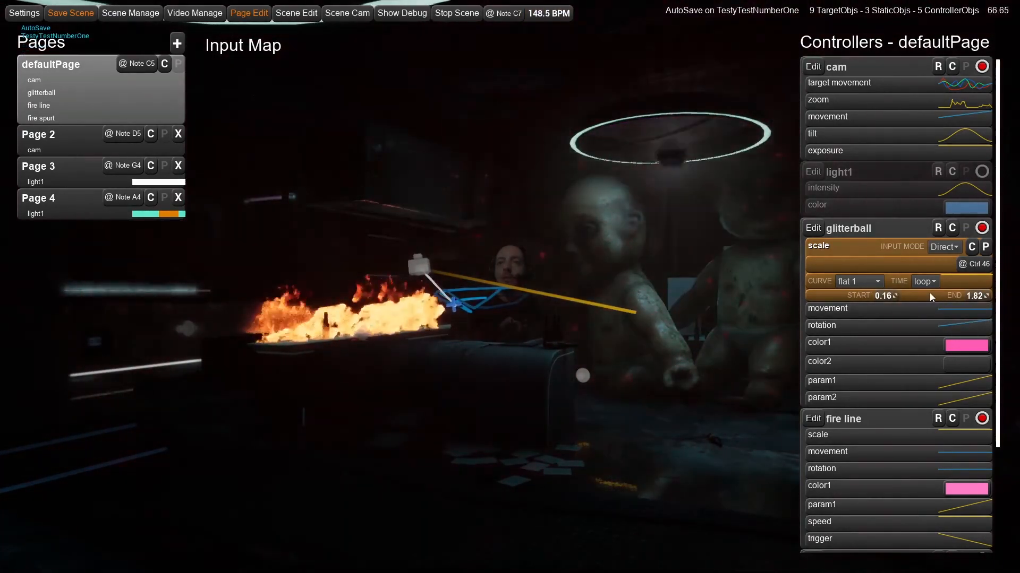
{"action": "left_click_drag", "start_coordinate": [895, 296], "coordinate": [897, 295]}
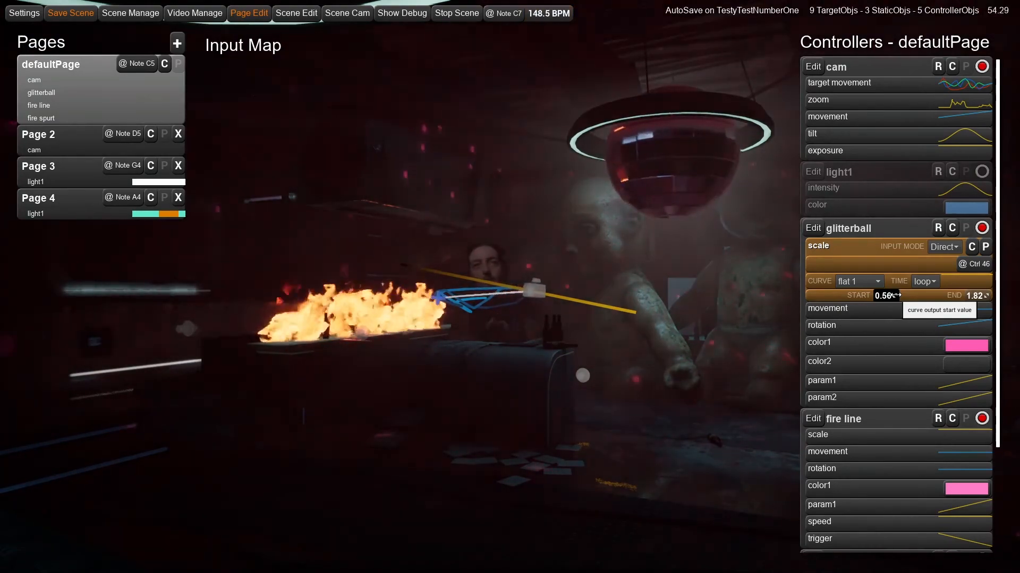
- Switch to the scene camera and hide the editing interface to view the scene full screen
{"action": "left_click", "coordinate": [352, 15]}
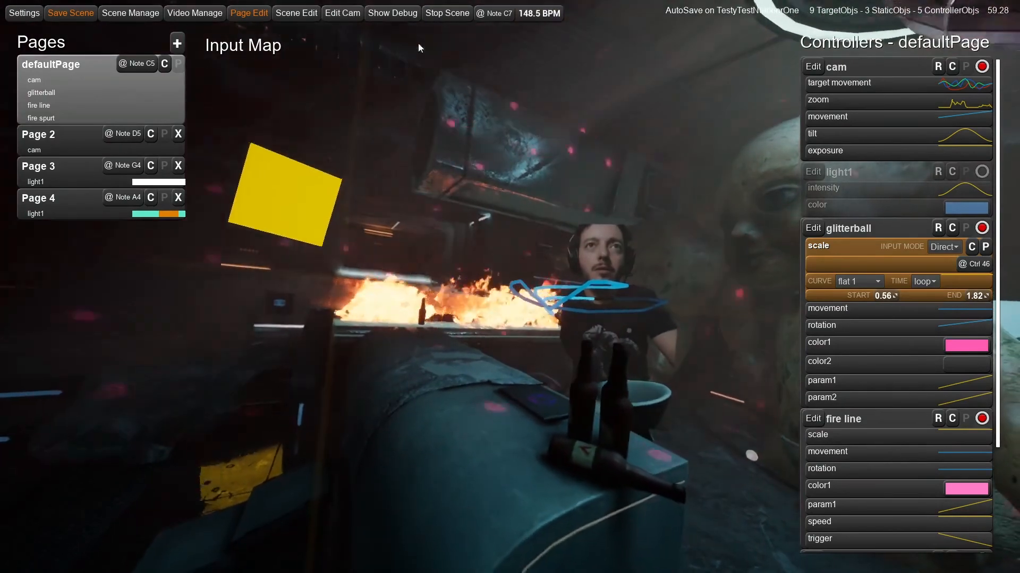
{"action": "key", "text": "Escape"}
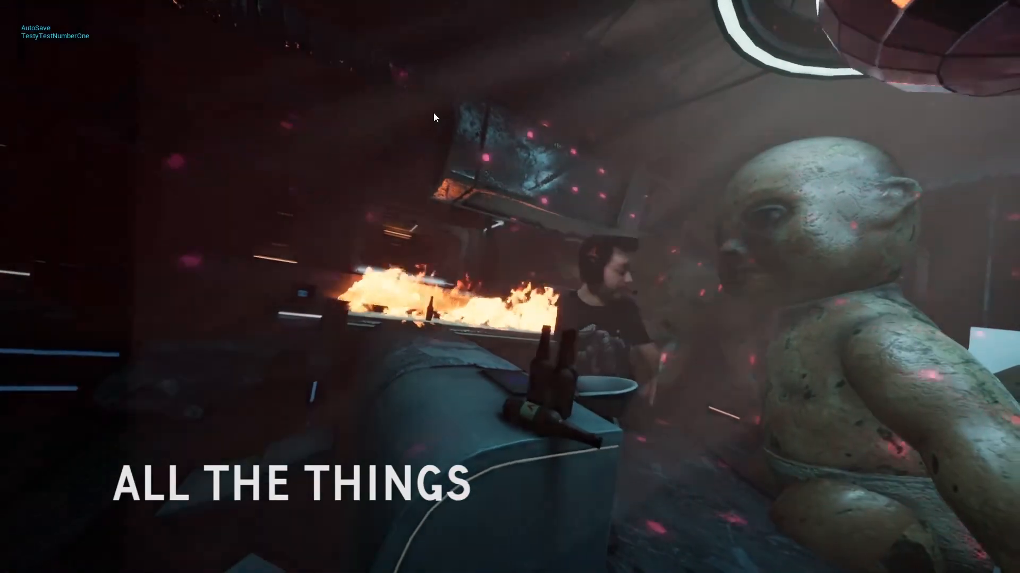